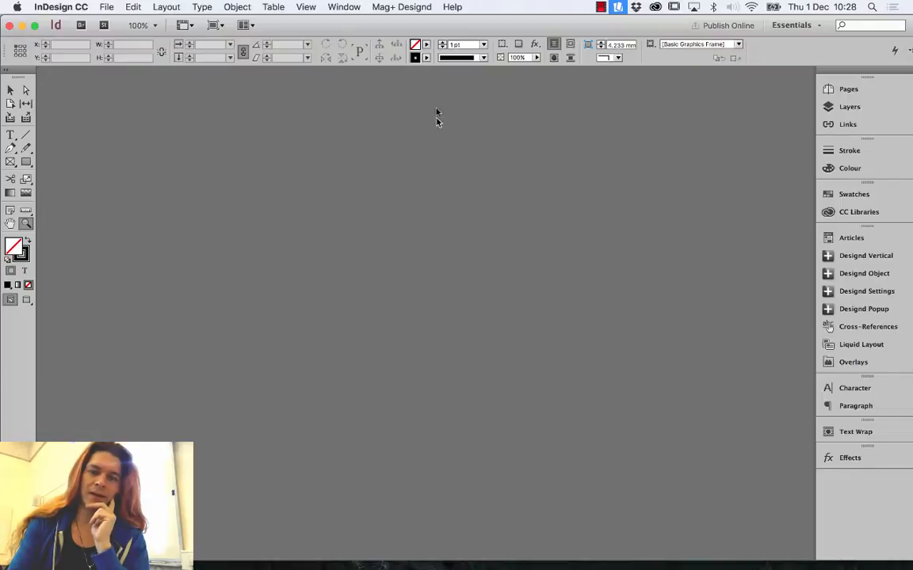
{"action": "left_click", "coordinate": [408, 6]}
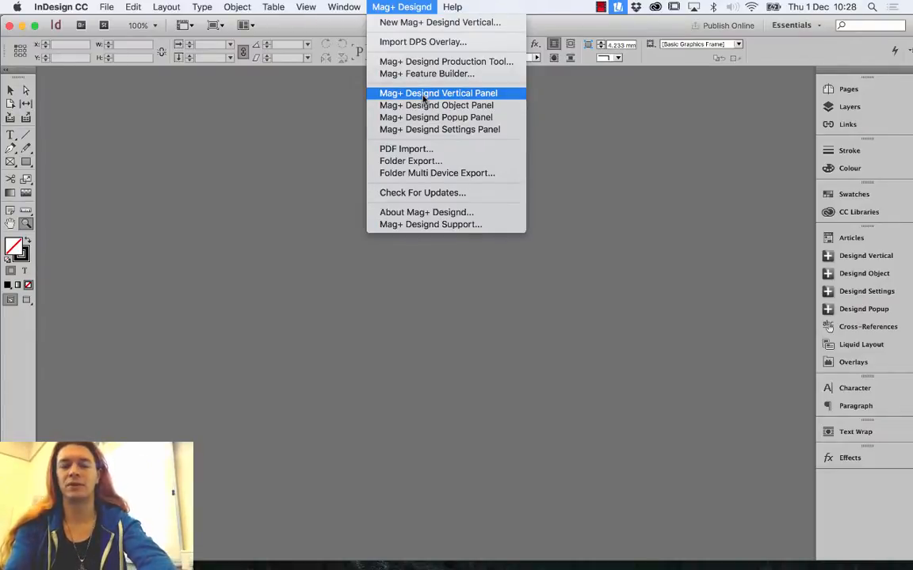
{"action": "left_click", "coordinate": [570, 183]}
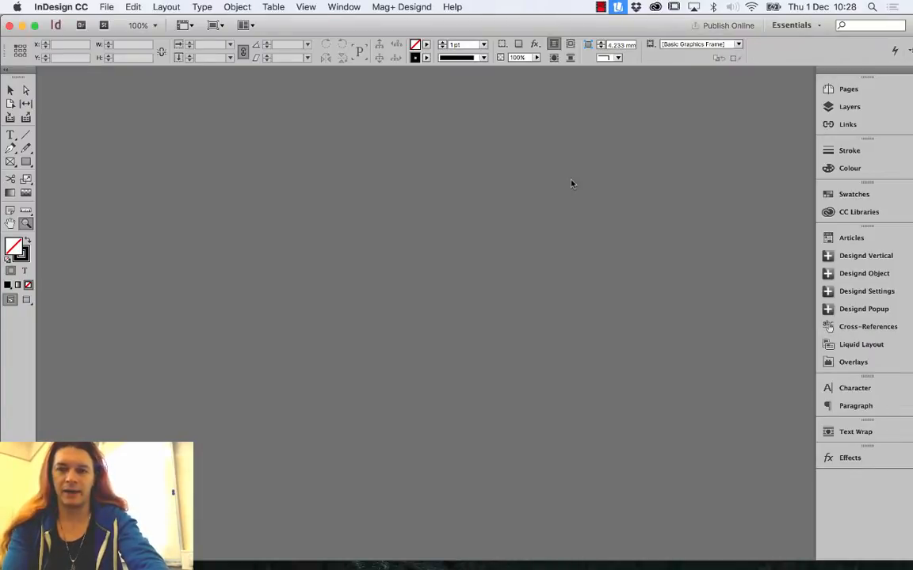
- Switch to Finder on the desktop and close the open issue folder window
{"action": "key", "text": "ctrl+Right"}
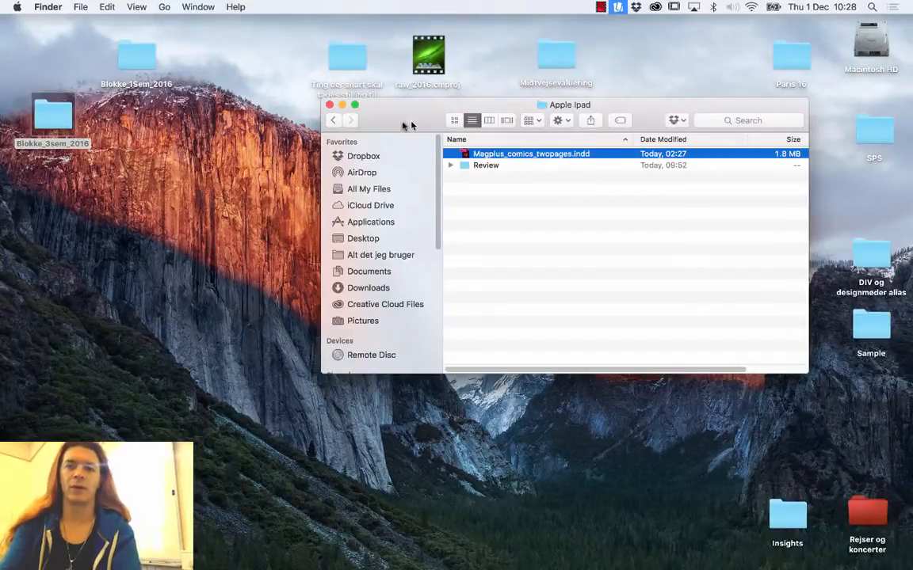
{"action": "left_click", "coordinate": [333, 120]}
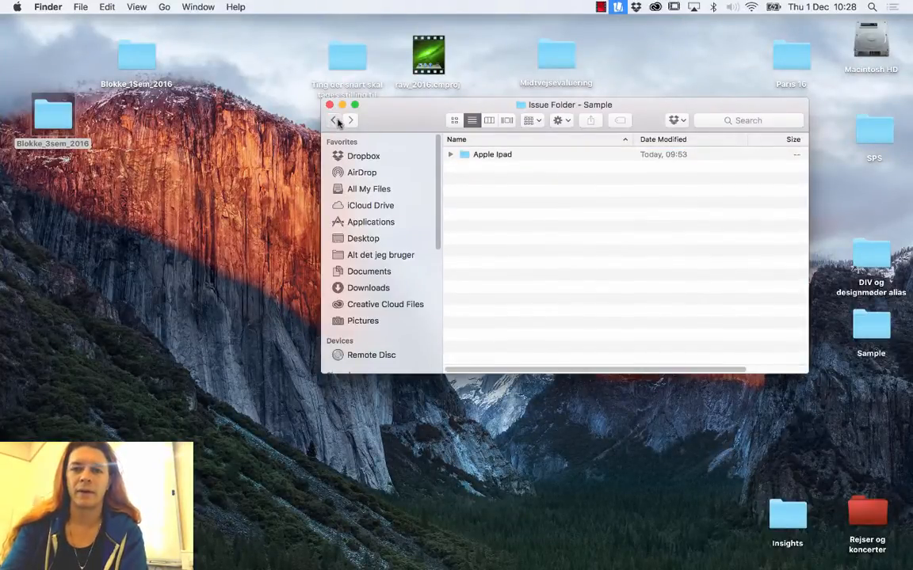
{"action": "left_click", "coordinate": [335, 120]}
{"action": "left_click", "coordinate": [330, 105]}
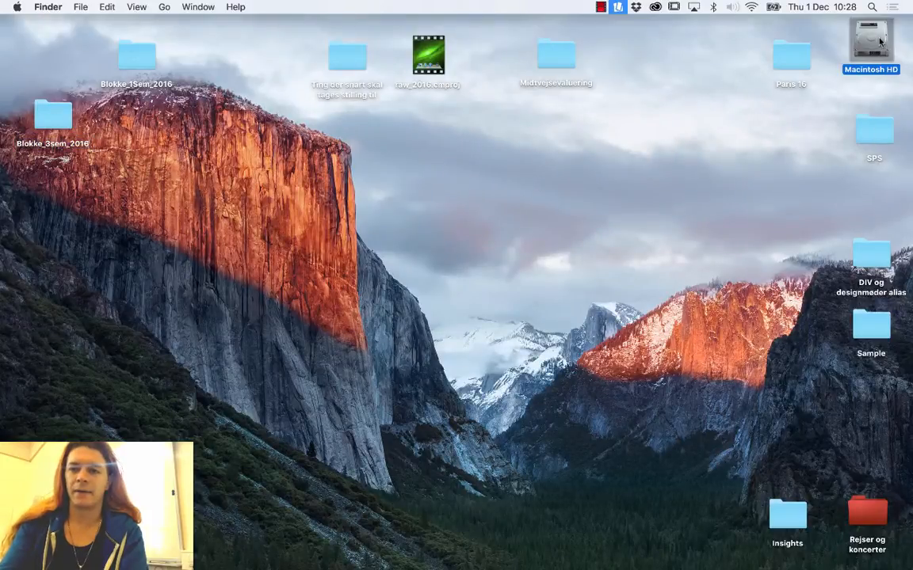
- Open the Mag+ Templates folder inside the Mag+ folder in Applications on Macintosh HD
{"action": "double_click", "coordinate": [871, 44]}
{"action": "left_click_drag", "start_coordinate": [388, 91], "coordinate": [403, 45]}
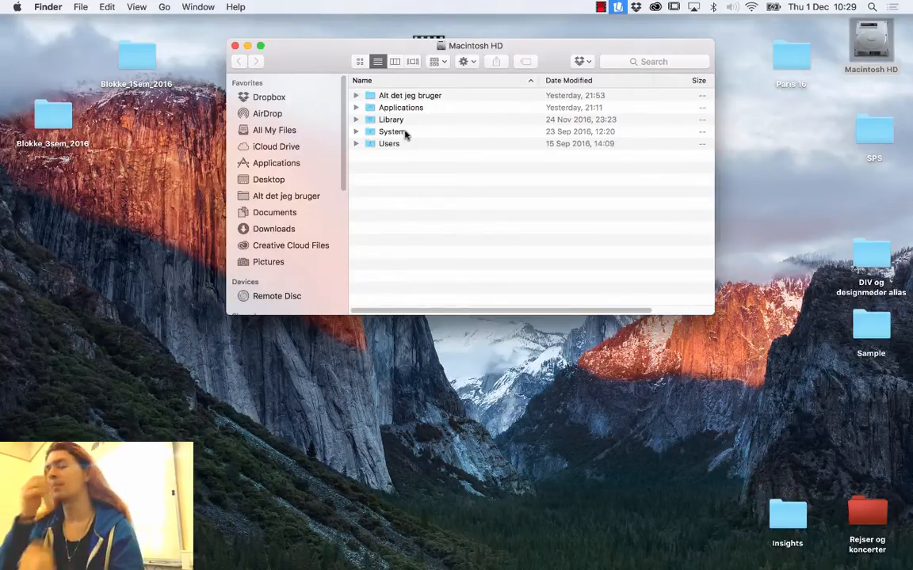
{"action": "double_click", "coordinate": [397, 108]}
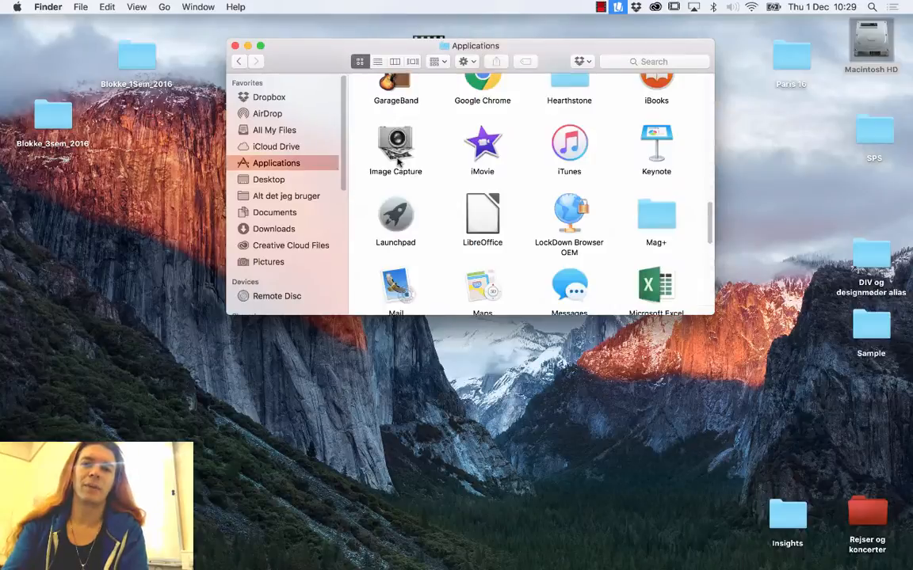
{"action": "left_click", "coordinate": [646, 215]}
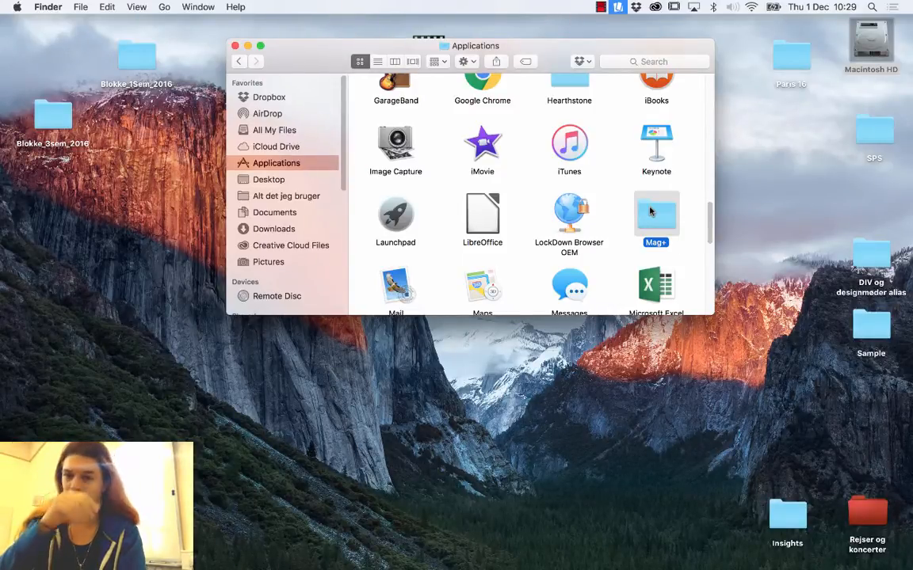
{"action": "double_click", "coordinate": [652, 211]}
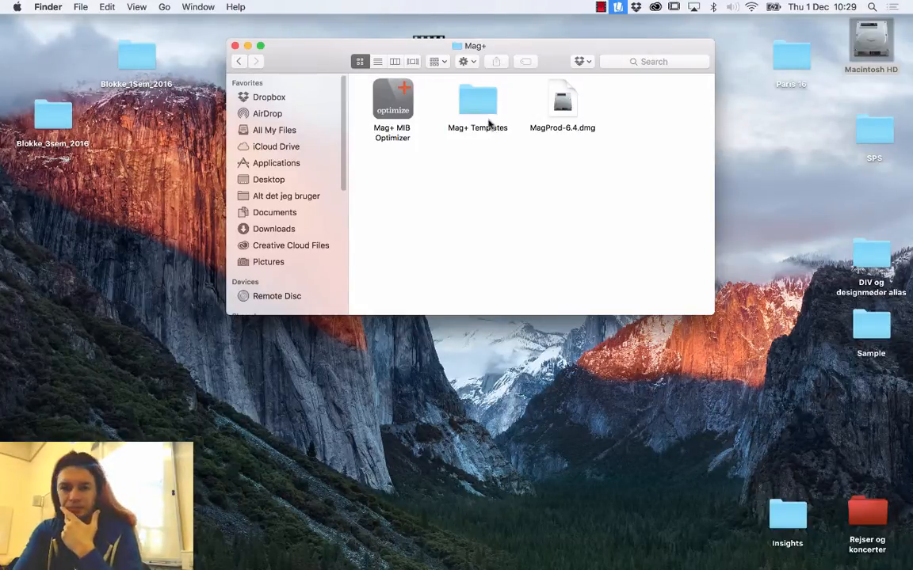
{"action": "double_click", "coordinate": [488, 117]}
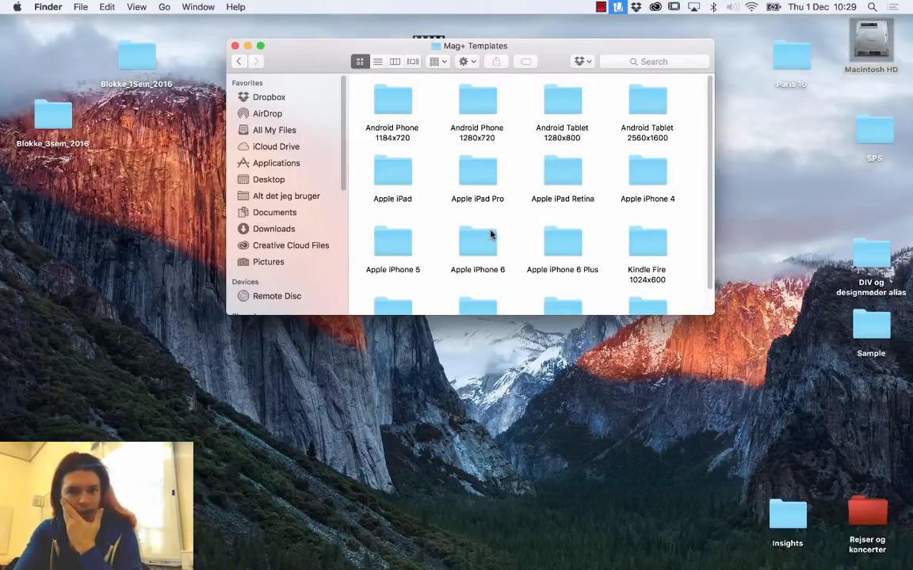
- Open the Apple iPad template folder rather than the Apple iPad Pro one
{"action": "left_click", "coordinate": [478, 185]}
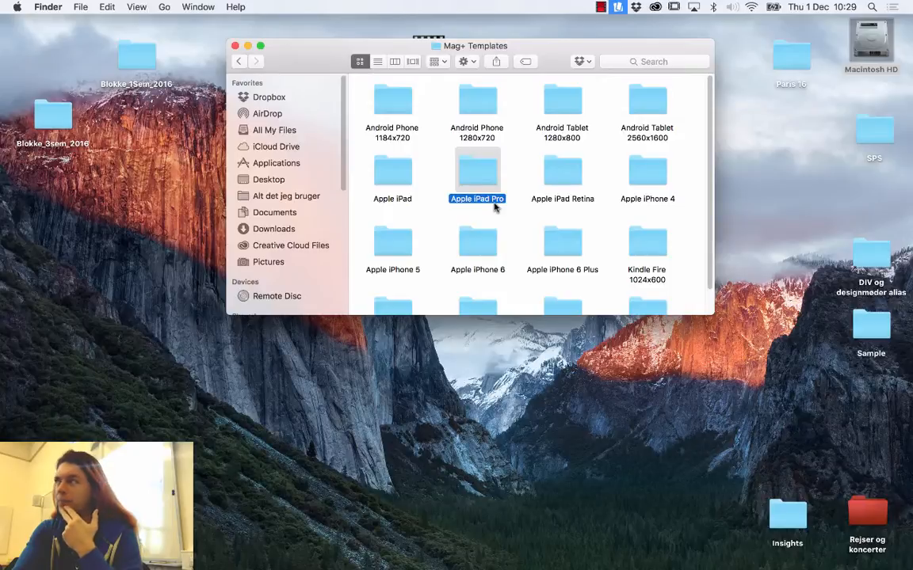
{"action": "left_click", "coordinate": [387, 174]}
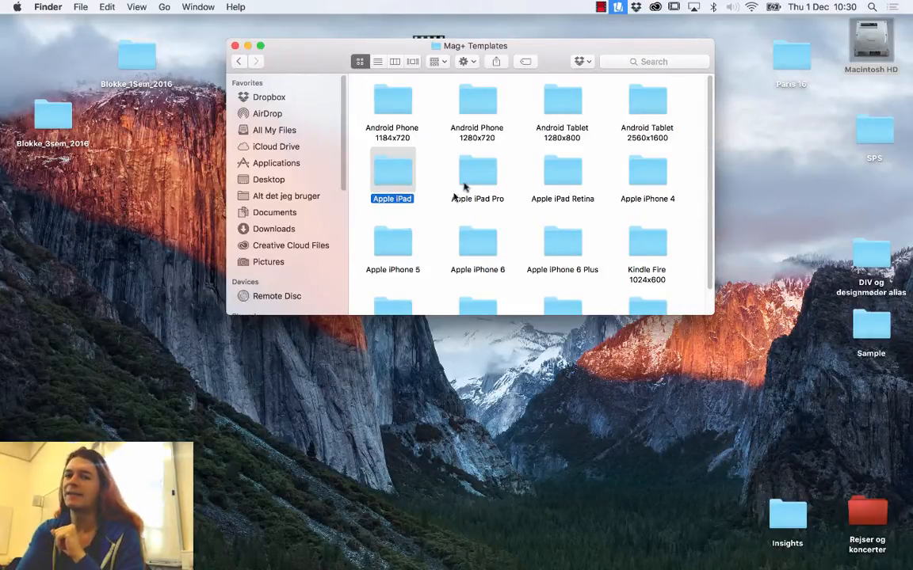
{"action": "left_click", "coordinate": [474, 173]}
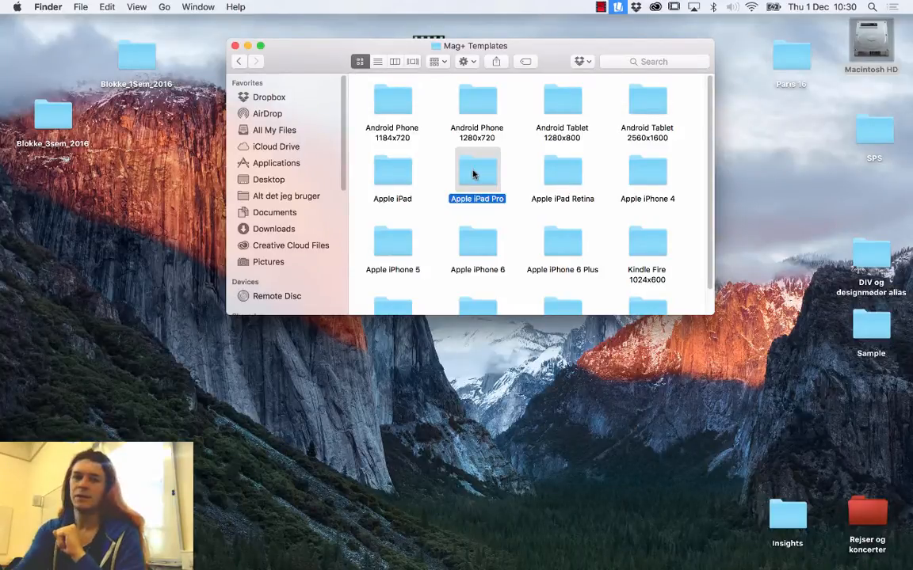
{"action": "double_click", "coordinate": [392, 175]}
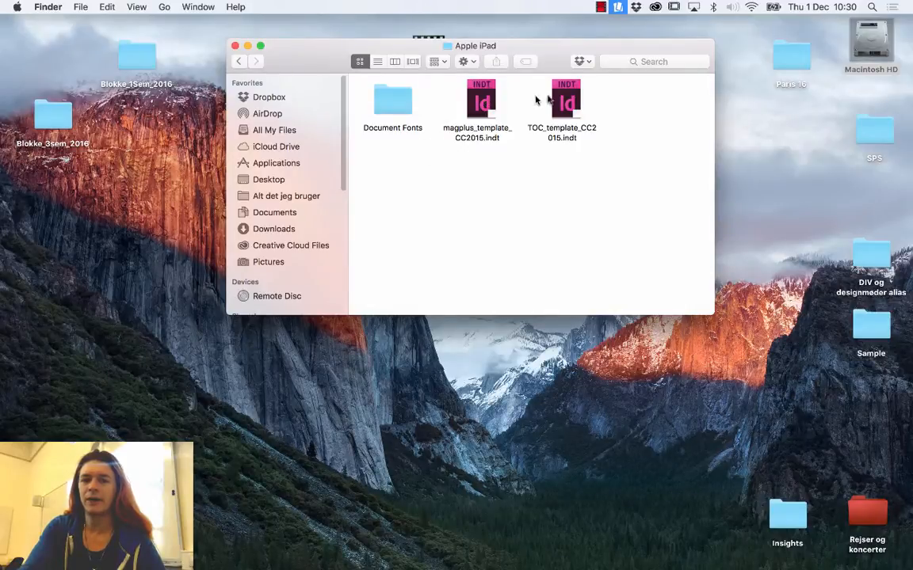
- Open magplus_template_CC2015.indt with Adobe InDesign CC 2015
{"action": "left_click", "coordinate": [539, 135]}
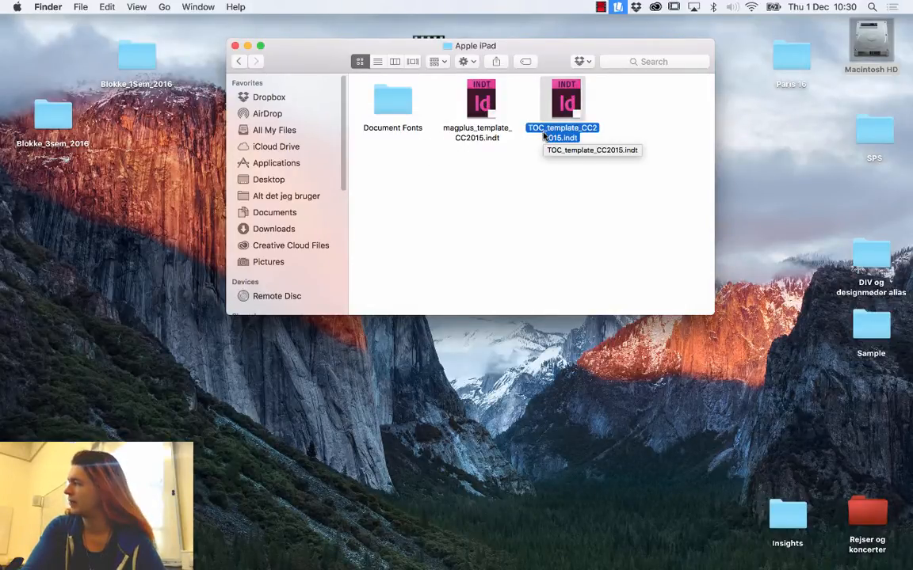
{"action": "left_click", "coordinate": [487, 103]}
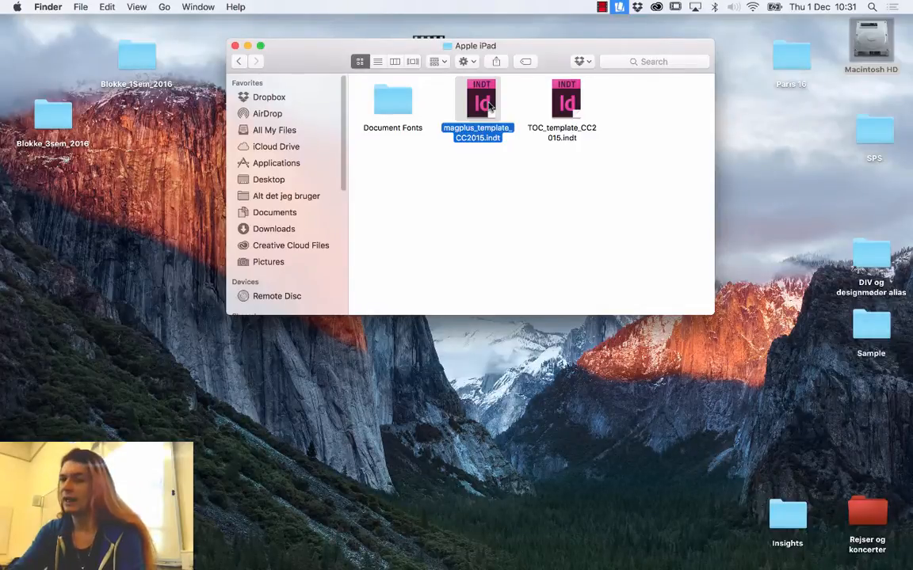
{"action": "right_click", "coordinate": [491, 105]}
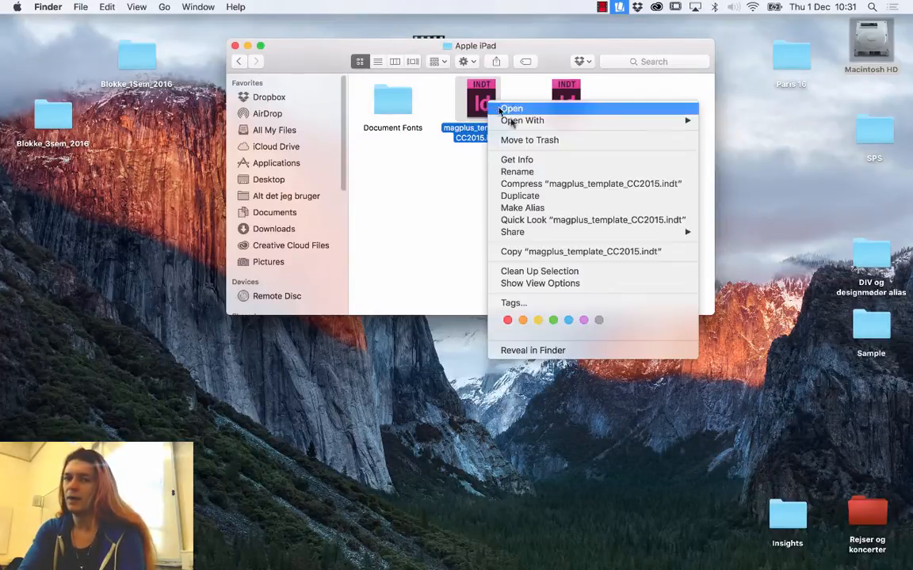
{"action": "mouse_move", "coordinate": [515, 126]}
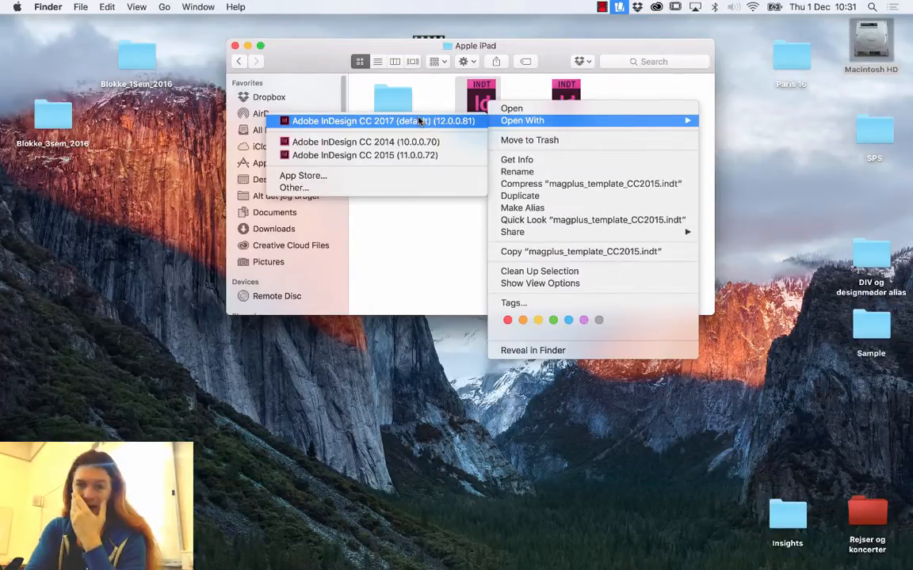
{"action": "left_click", "coordinate": [426, 157]}
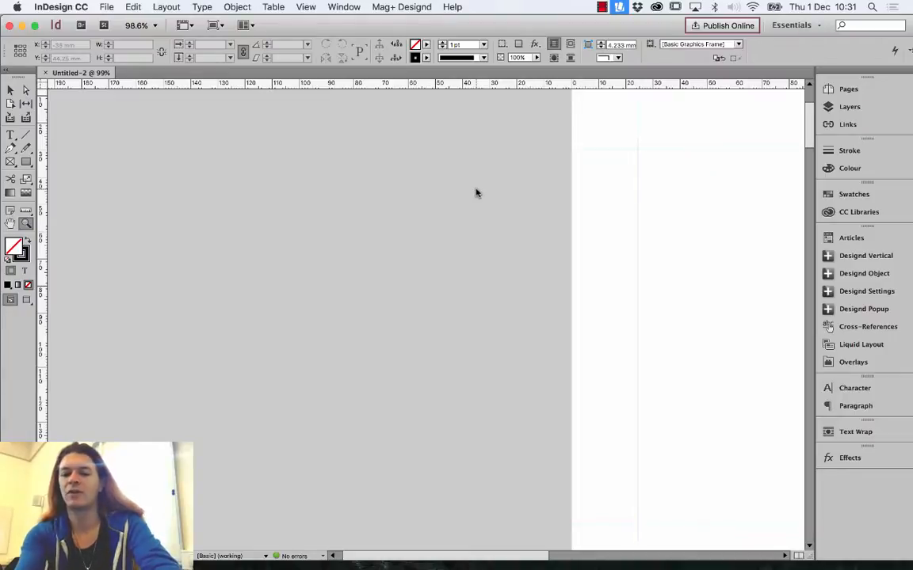
- Examine the template's full page length and the guides around its upper screen area
{"action": "key", "text": "super+0"}
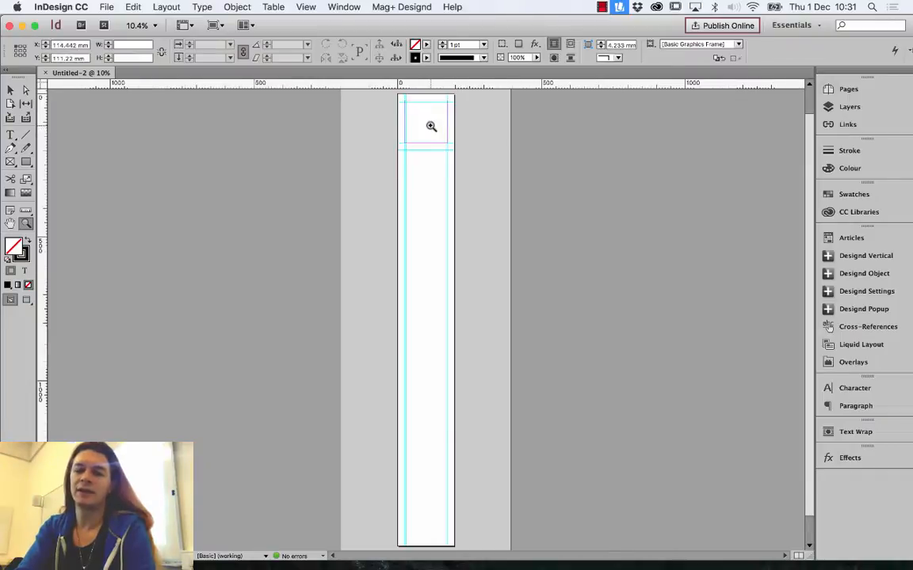
{"action": "left_click", "coordinate": [431, 127]}
{"action": "left_click", "coordinate": [434, 162]}
{"action": "left_click", "coordinate": [444, 192]}
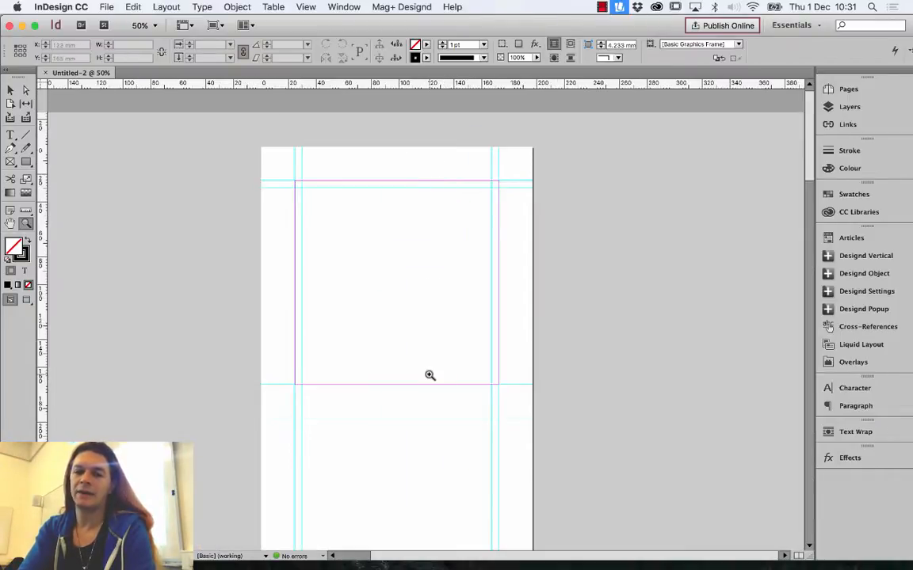
{"action": "scroll", "coordinate": [411, 416], "scroll_direction": "down", "scroll_amount": 6}
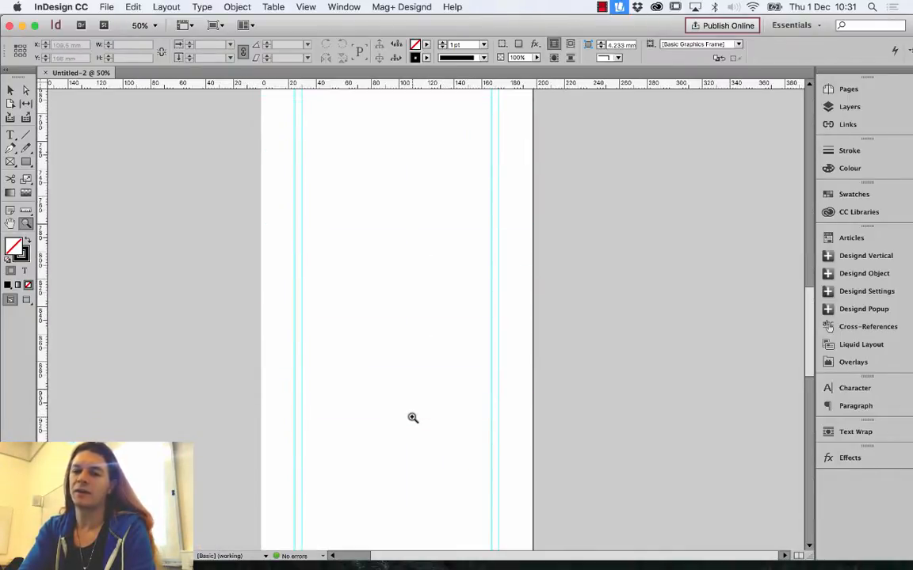
{"action": "scroll", "coordinate": [412, 418], "scroll_direction": "up", "scroll_amount": 5}
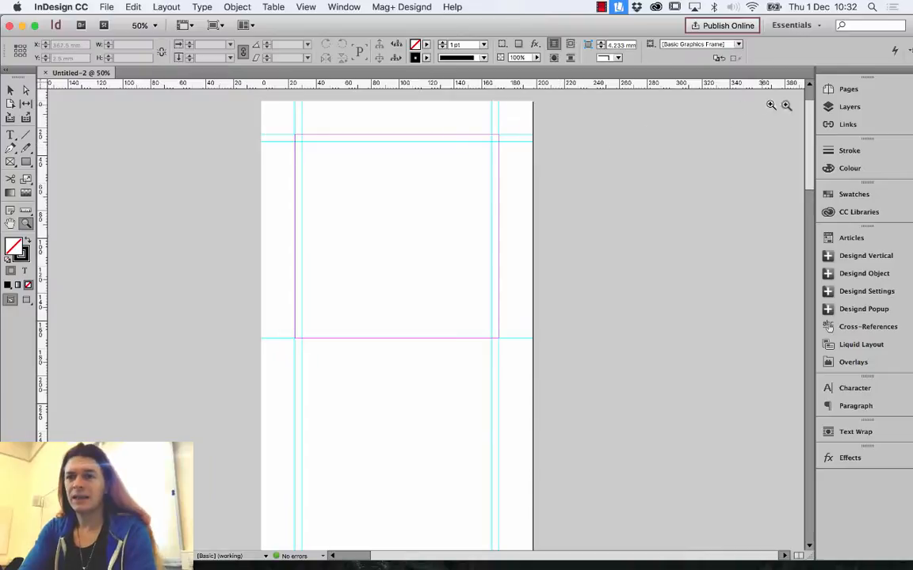
- Preview the Device portrait and Device landscape layers one at a time, hiding each again
{"action": "left_click", "coordinate": [848, 106]}
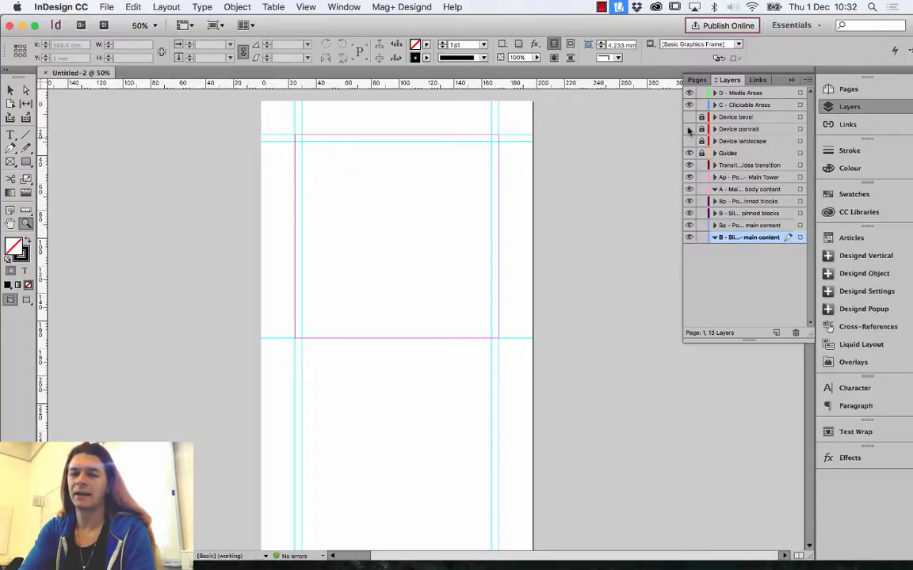
{"action": "left_click", "coordinate": [689, 129]}
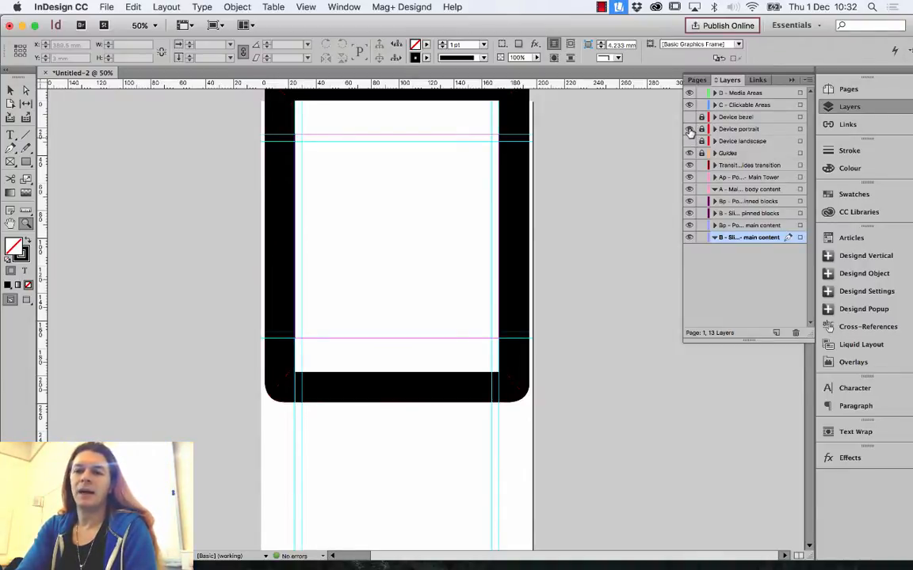
{"action": "left_click", "coordinate": [689, 129]}
{"action": "left_click", "coordinate": [689, 141]}
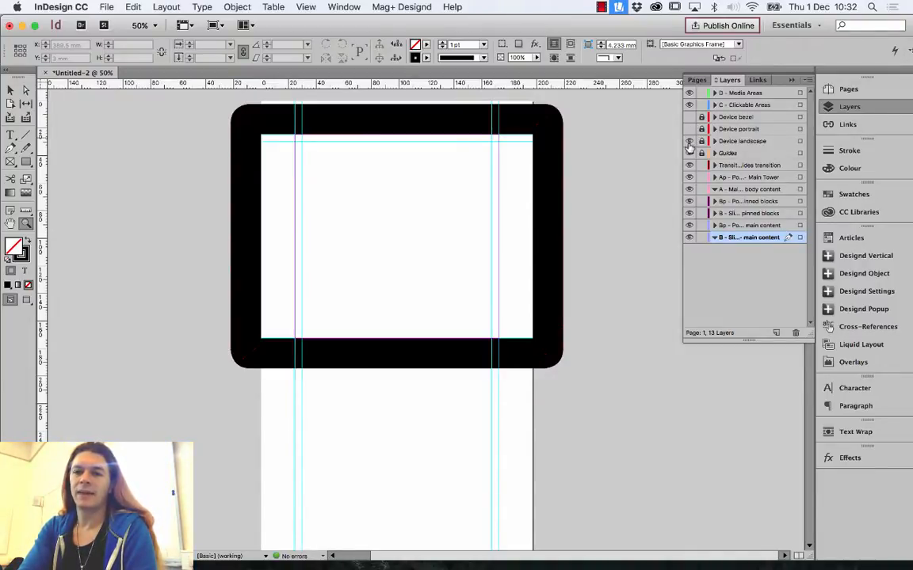
{"action": "left_click", "coordinate": [689, 141]}
- Show the Device bezel layer and compare it with the Device portrait and Device landscape layers, hiding those two again
{"action": "left_click", "coordinate": [689, 117]}
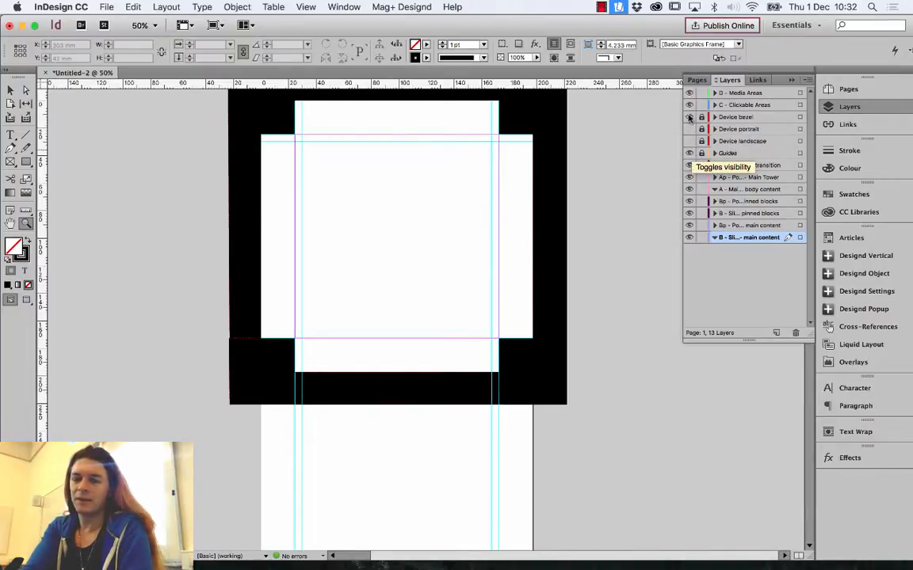
{"action": "left_click", "coordinate": [688, 129]}
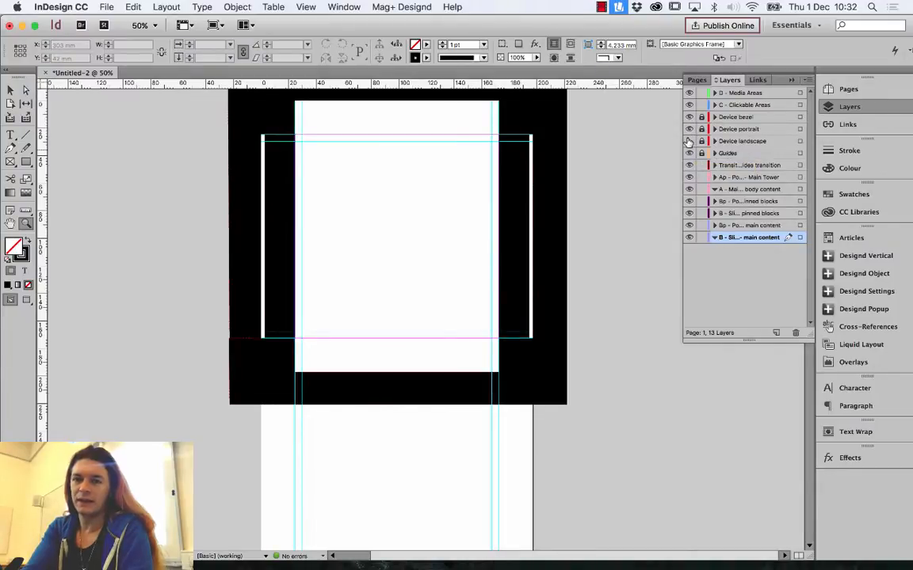
{"action": "left_click", "coordinate": [688, 141]}
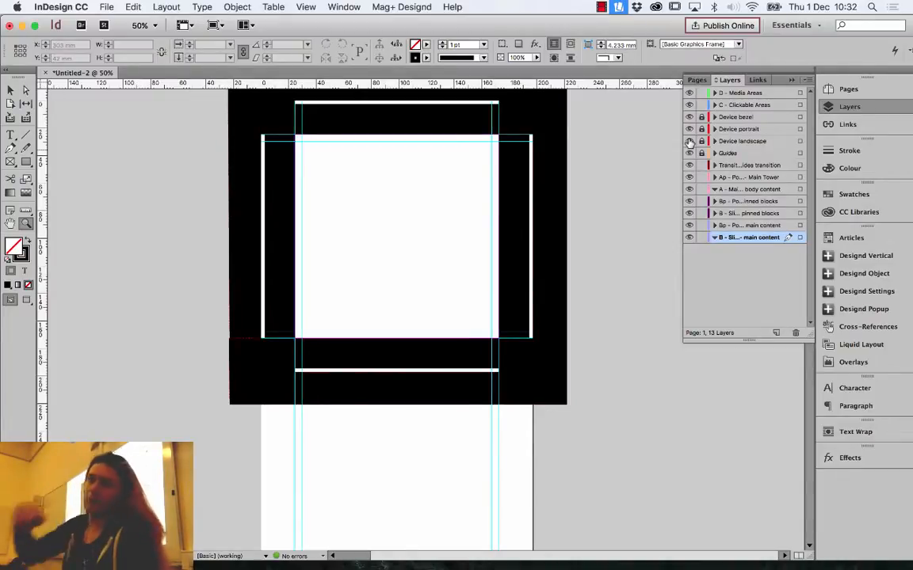
{"action": "left_click", "coordinate": [689, 129]}
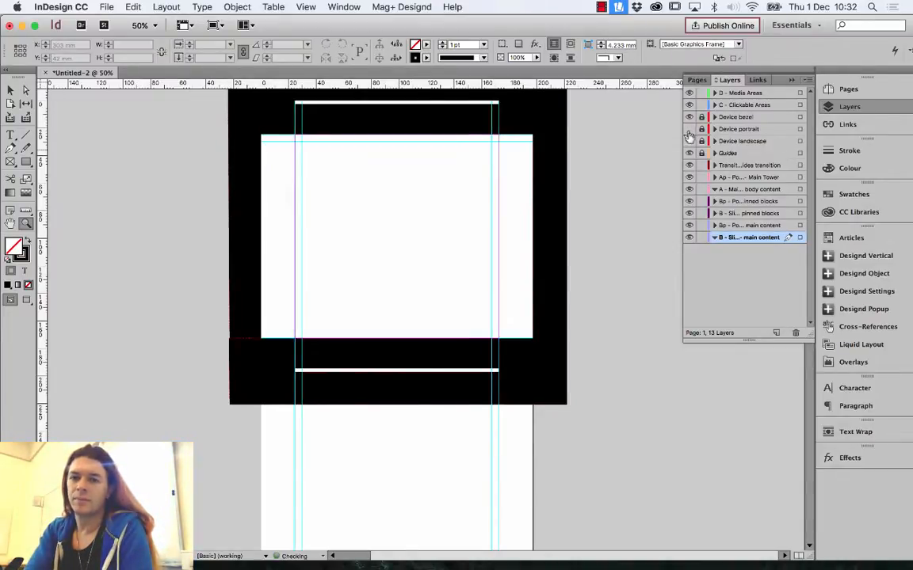
{"action": "left_click", "coordinate": [688, 141]}
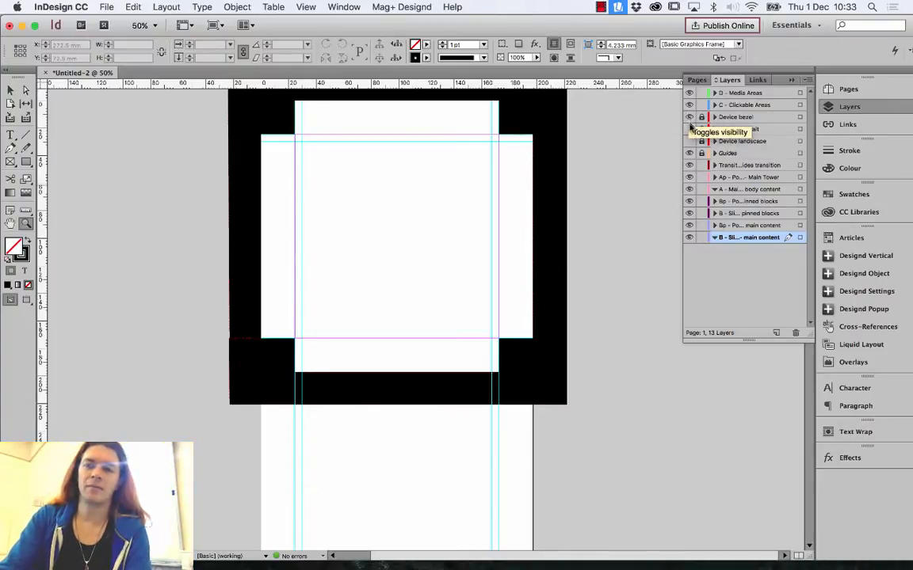
- Hide the Device bezel layer, check the Device landscape frame once more, and leave only the Device portrait frame shown
{"action": "left_click", "coordinate": [688, 129]}
{"action": "left_click", "coordinate": [688, 116]}
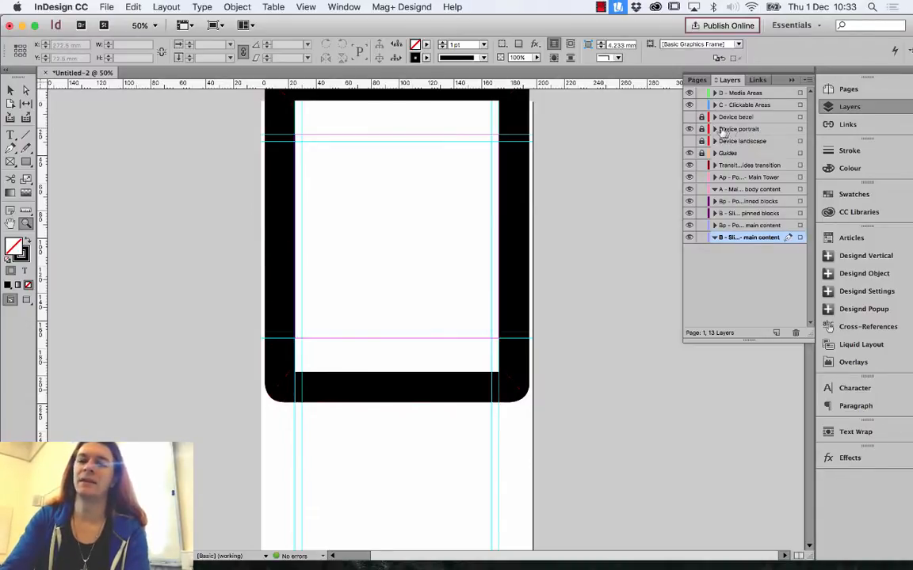
{"action": "left_click", "coordinate": [689, 129]}
{"action": "left_click", "coordinate": [688, 141]}
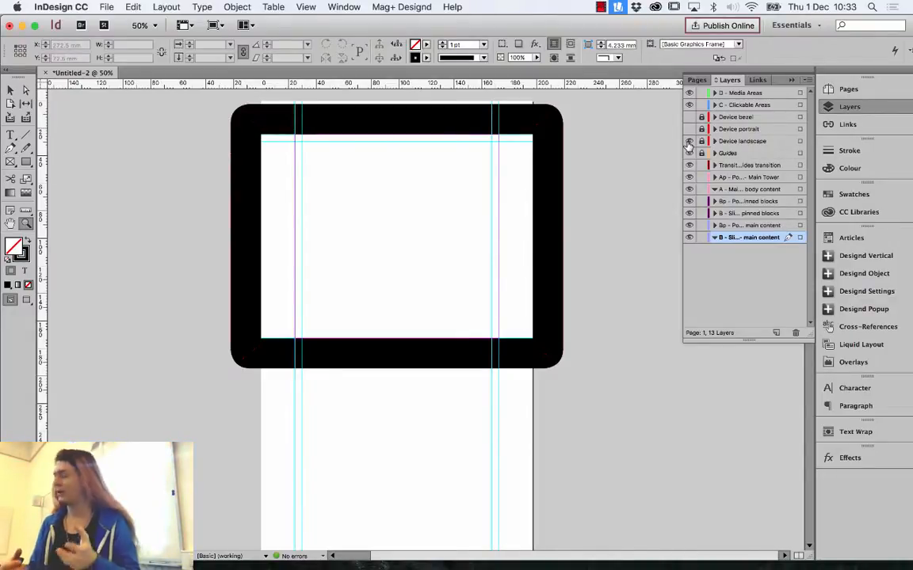
{"action": "left_click", "coordinate": [688, 140]}
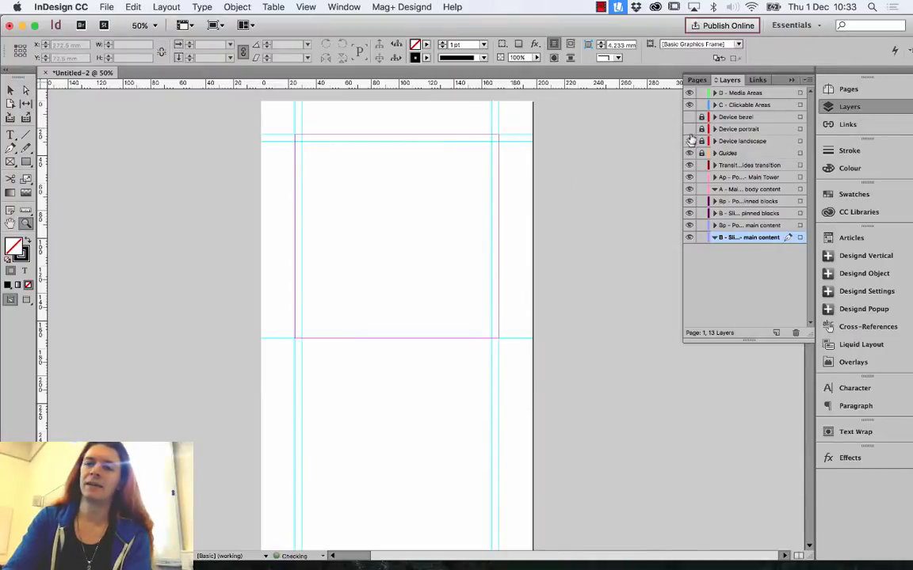
{"action": "left_click", "coordinate": [689, 128]}
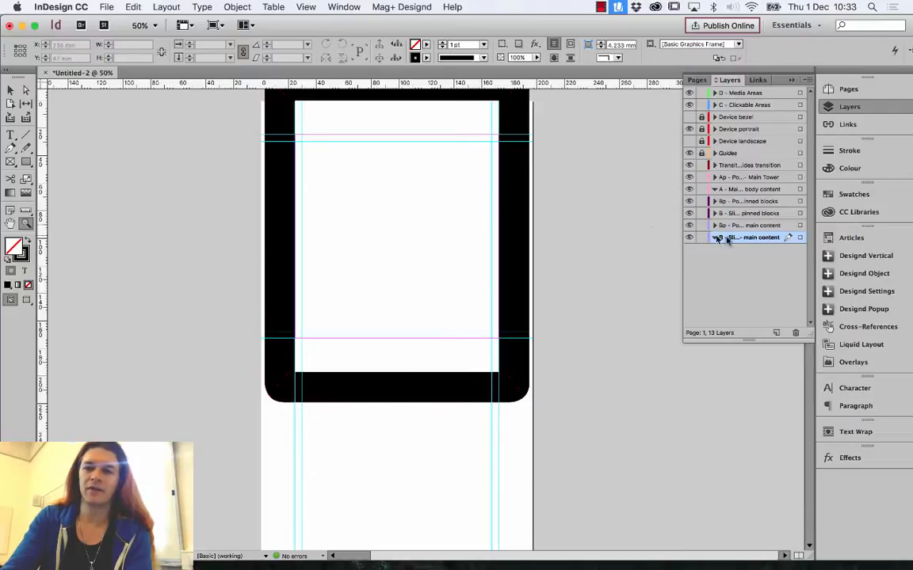
- Show the Designd Vertical settings, then undock the whole Mag+ Designd panel group and close it
{"action": "left_click", "coordinate": [852, 256]}
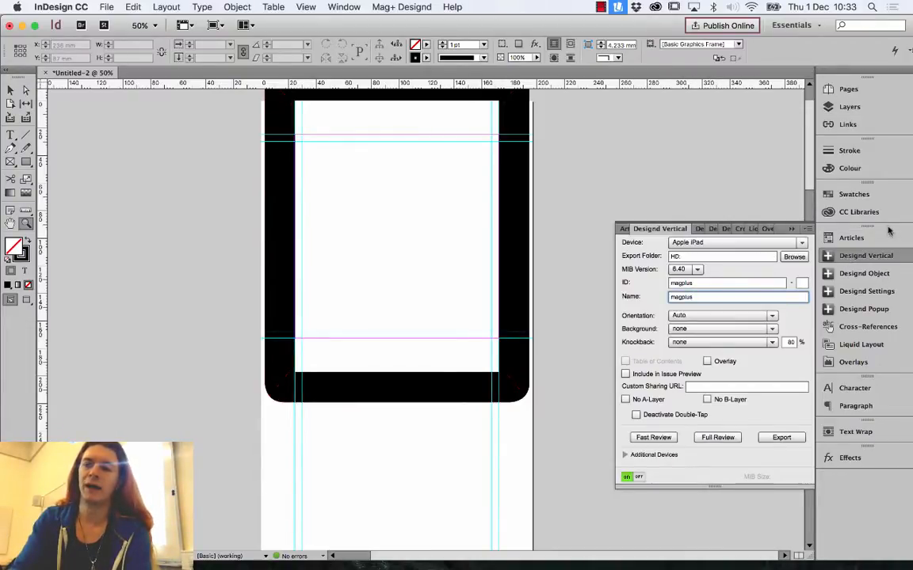
{"action": "left_click_drag", "start_coordinate": [888, 228], "coordinate": [533, 235]}
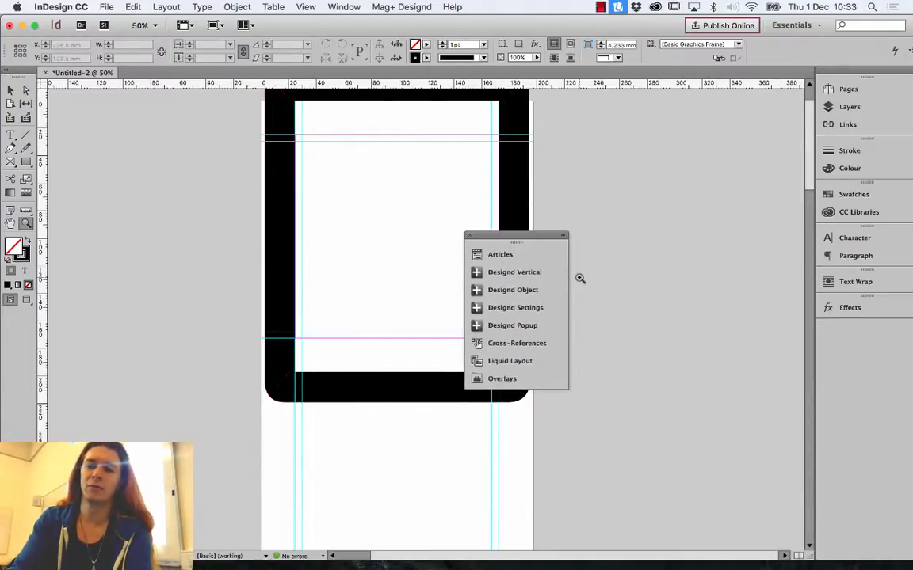
{"action": "left_click", "coordinate": [467, 235]}
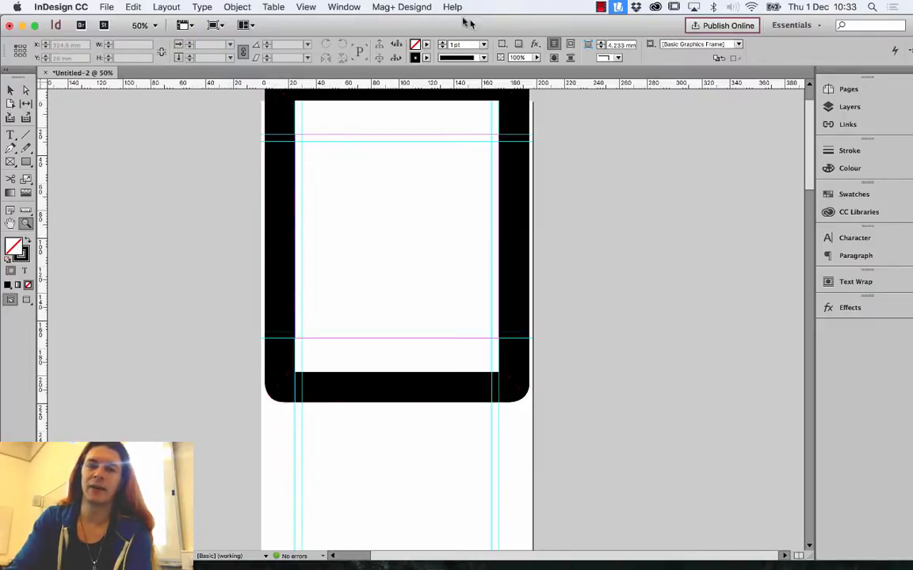
- Reopen the Mag+ Designd Vertical panel and dock its panel group back between CC Libraries and Character
{"action": "left_click", "coordinate": [416, 7]}
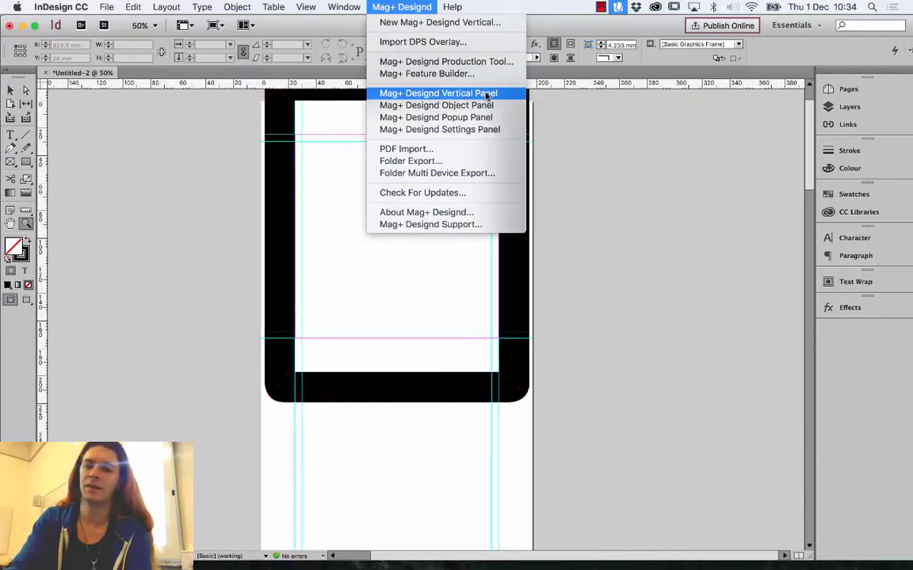
{"action": "left_click", "coordinate": [455, 94]}
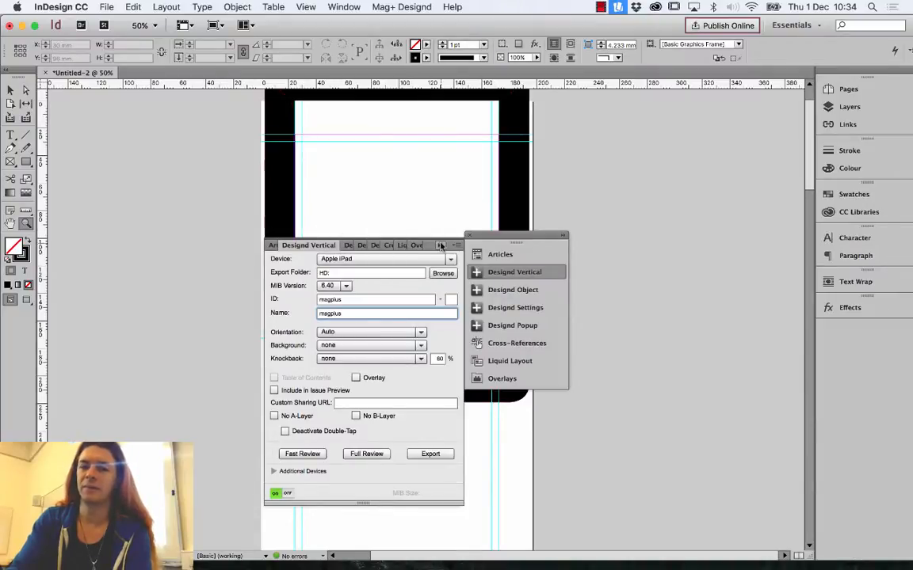
{"action": "left_click_drag", "start_coordinate": [433, 245], "coordinate": [633, 223]}
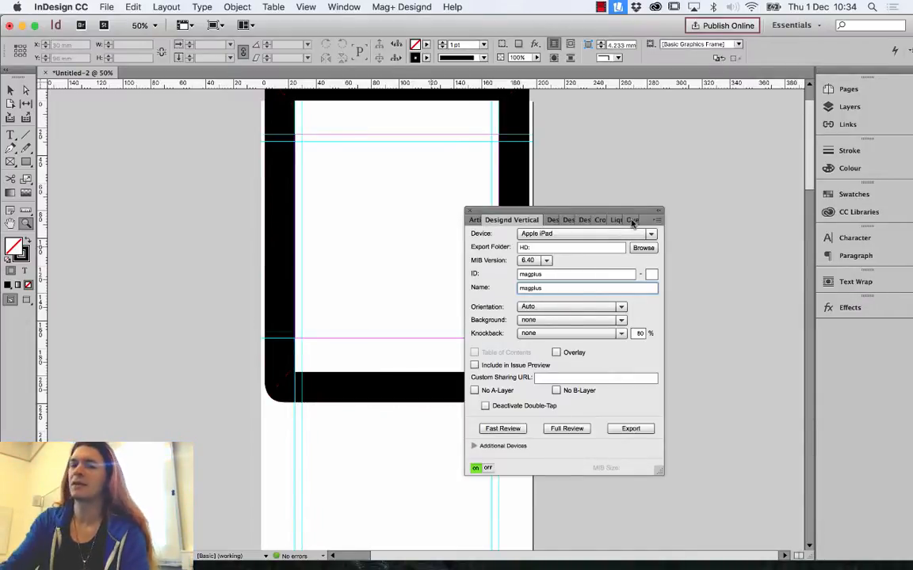
{"action": "left_click_drag", "start_coordinate": [632, 222], "coordinate": [880, 226]}
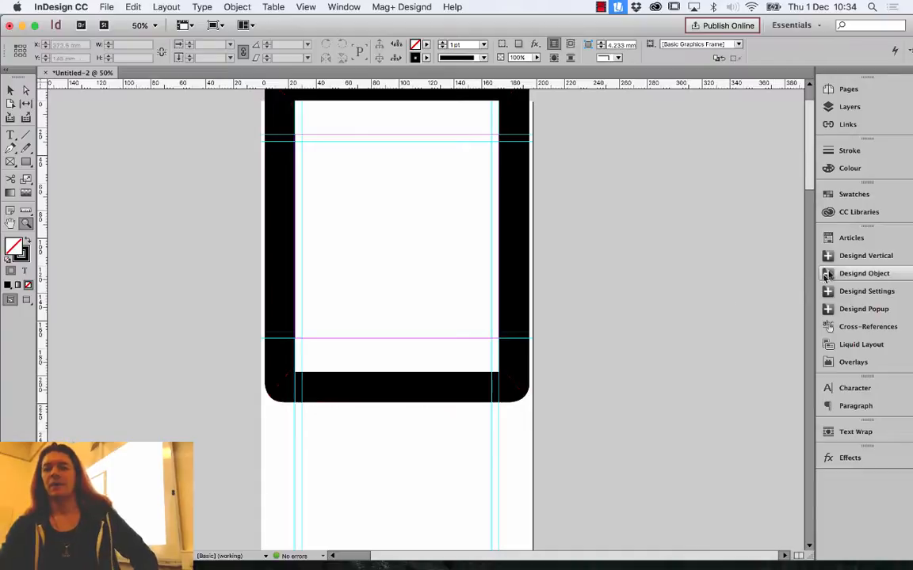
- Create a folder named Sample_mag on the Desktop and set it as the Designd Vertical export folder
{"action": "left_click", "coordinate": [854, 261]}
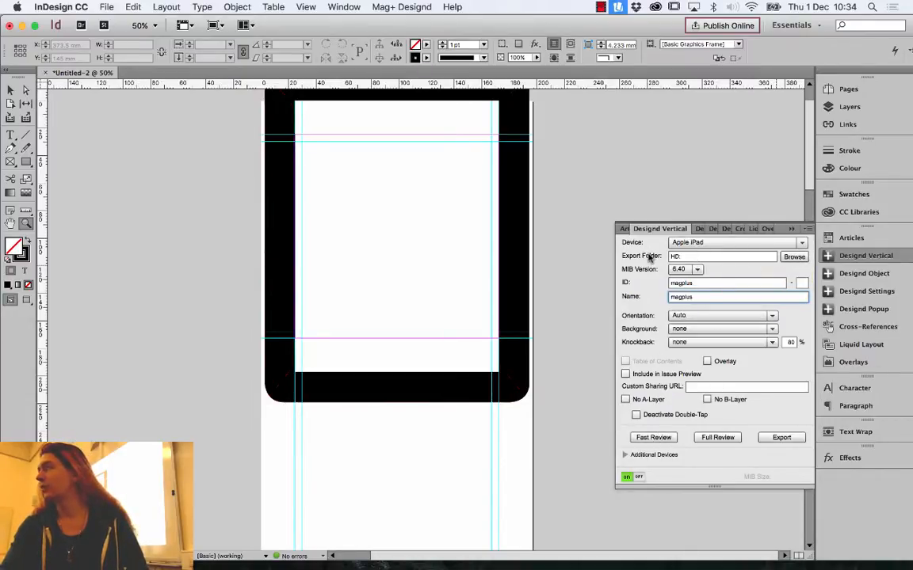
{"action": "left_click", "coordinate": [793, 257]}
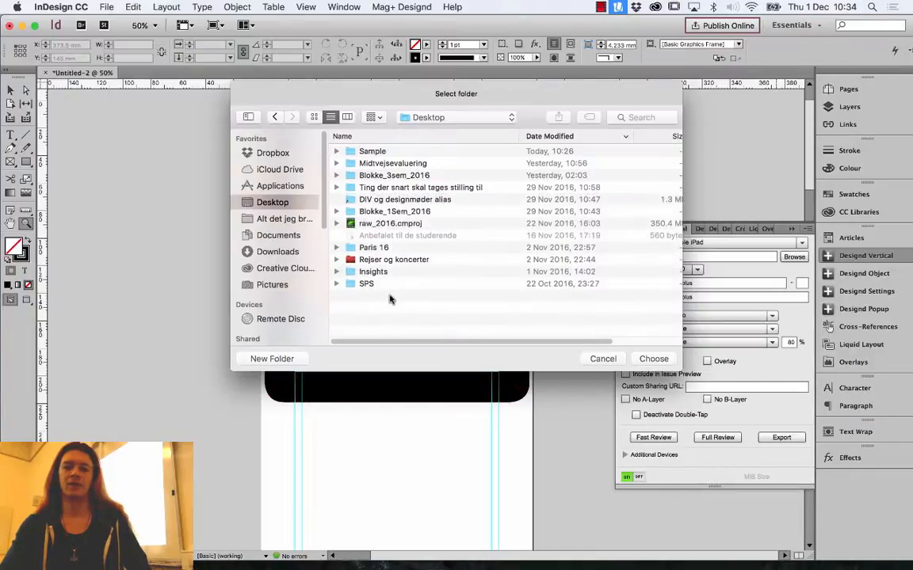
{"action": "left_click", "coordinate": [283, 359]}
{"action": "type", "text": "Samples"}
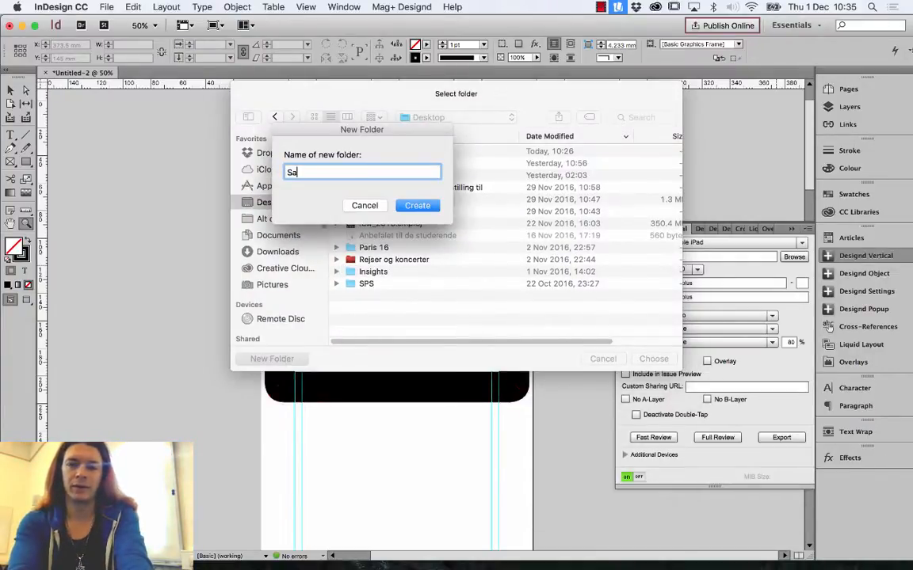
{"action": "key", "text": "BackSpace"}
{"action": "type", "text": "_"}
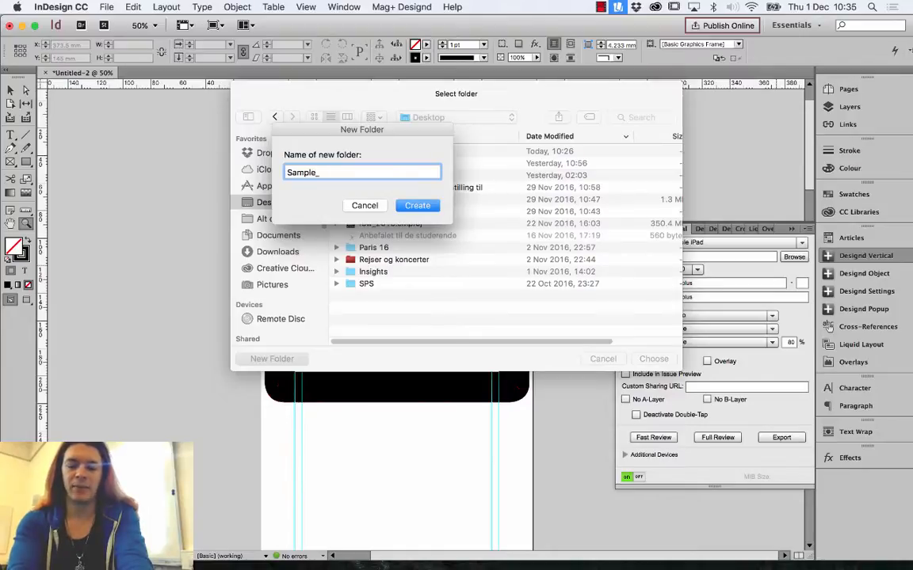
{"action": "type", "text": "magas"}
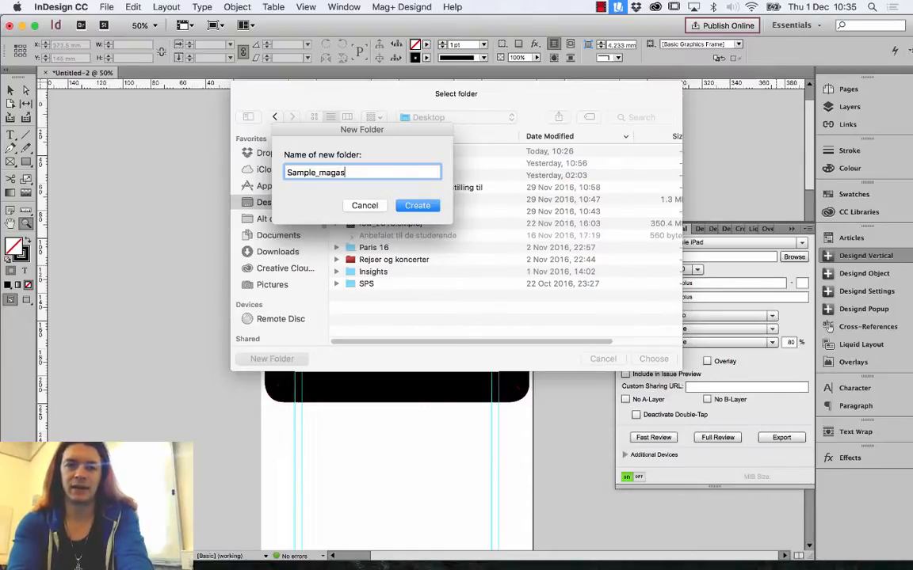
{"action": "key", "text": "BackSpace"}
{"action": "type", "text": "zine"}
{"action": "key", "text": "BackSpace"}
{"action": "key", "text": "BackSpace"}
{"action": "key", "text": "BackSpace"}
{"action": "key", "text": "BackSpace"}
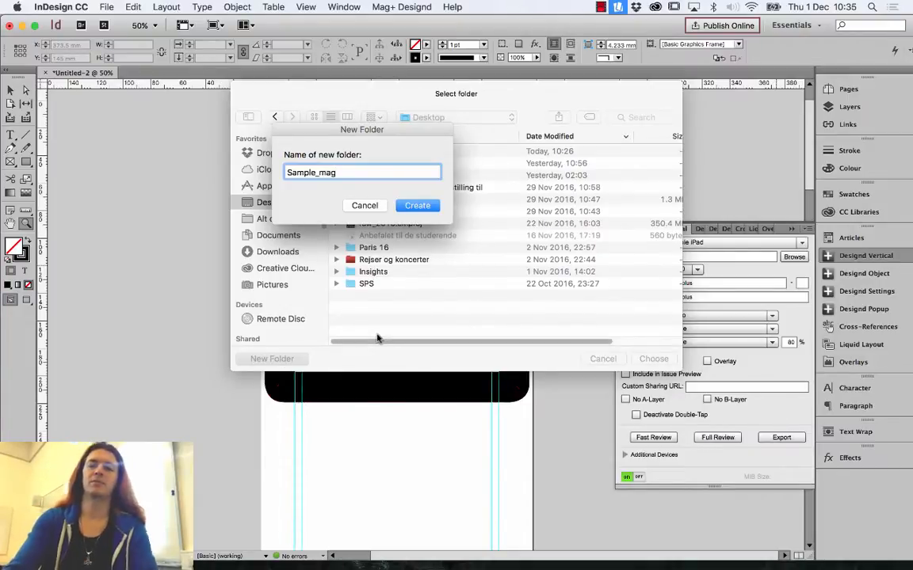
{"action": "left_click", "coordinate": [419, 205]}
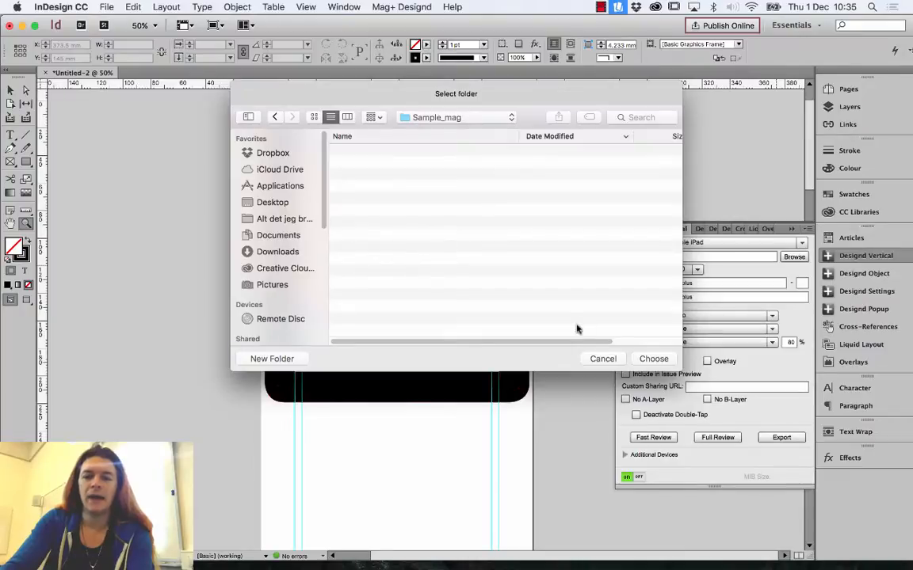
{"action": "left_click", "coordinate": [652, 359]}
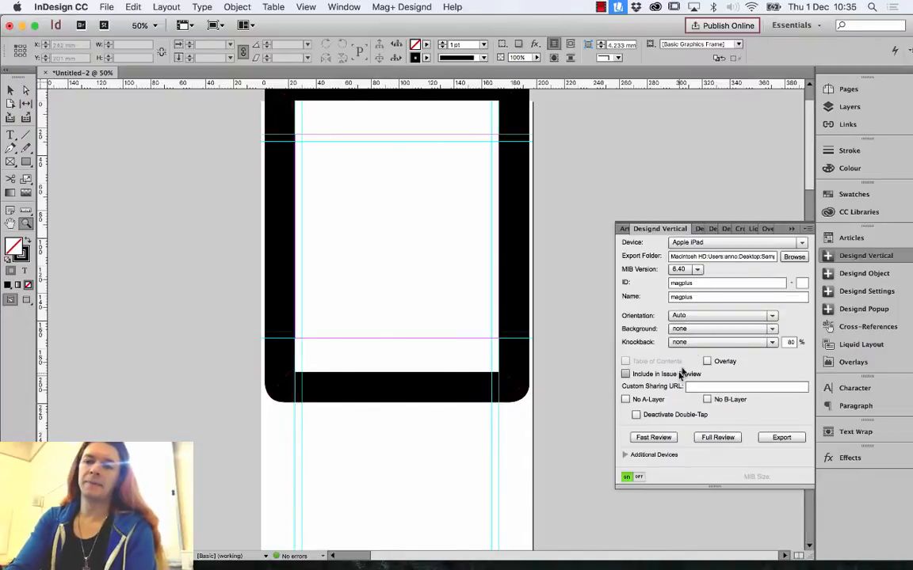
- Review the available MIB versions, select 6.40, and select Apple iPad as the vertical's device
{"action": "left_click", "coordinate": [696, 270]}
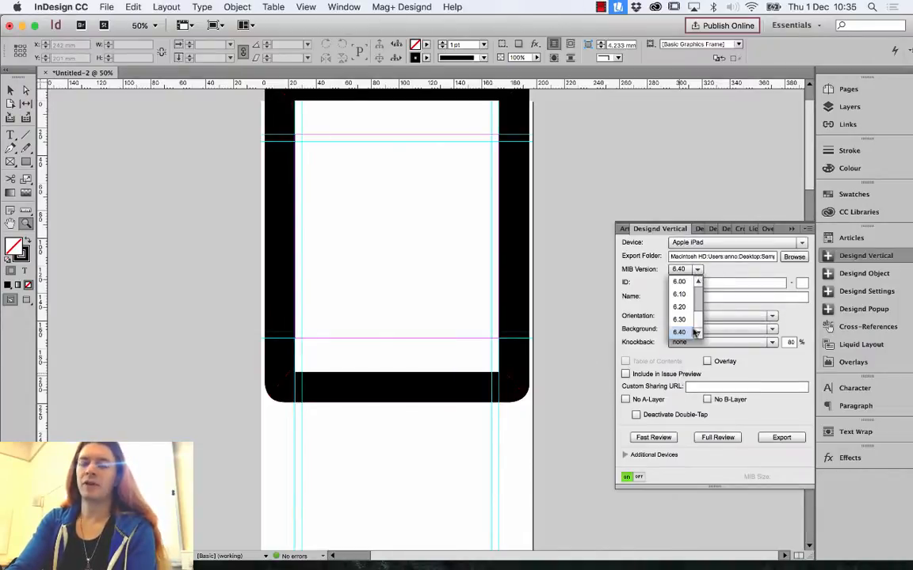
{"action": "scroll", "coordinate": [698, 321], "scroll_direction": "up", "scroll_amount": 4}
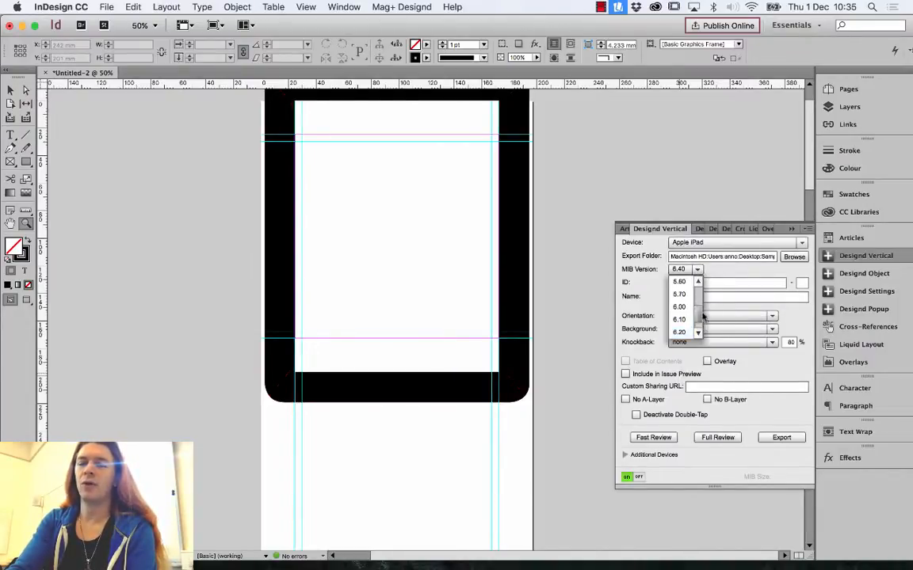
{"action": "scroll", "coordinate": [702, 317], "scroll_direction": "up", "scroll_amount": 3}
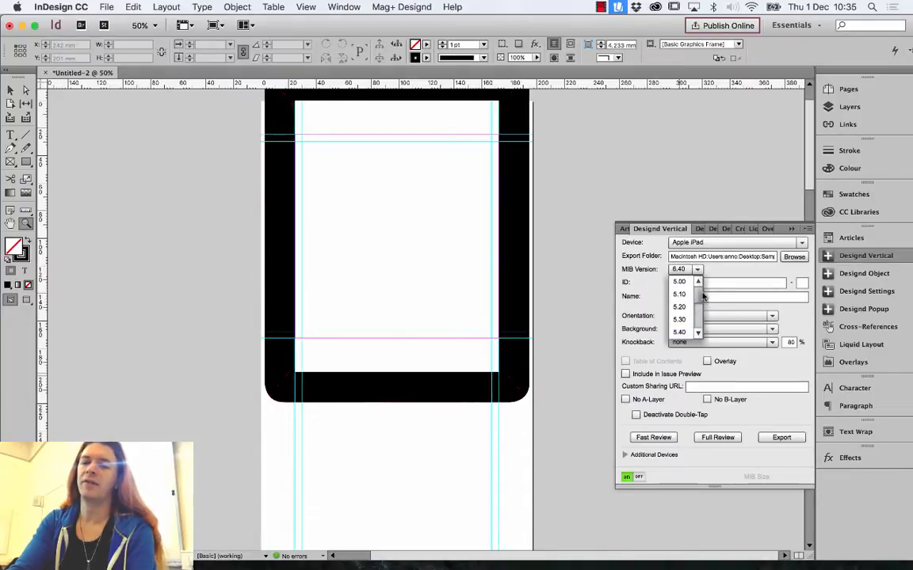
{"action": "scroll", "coordinate": [705, 305], "scroll_direction": "down", "scroll_amount": 3}
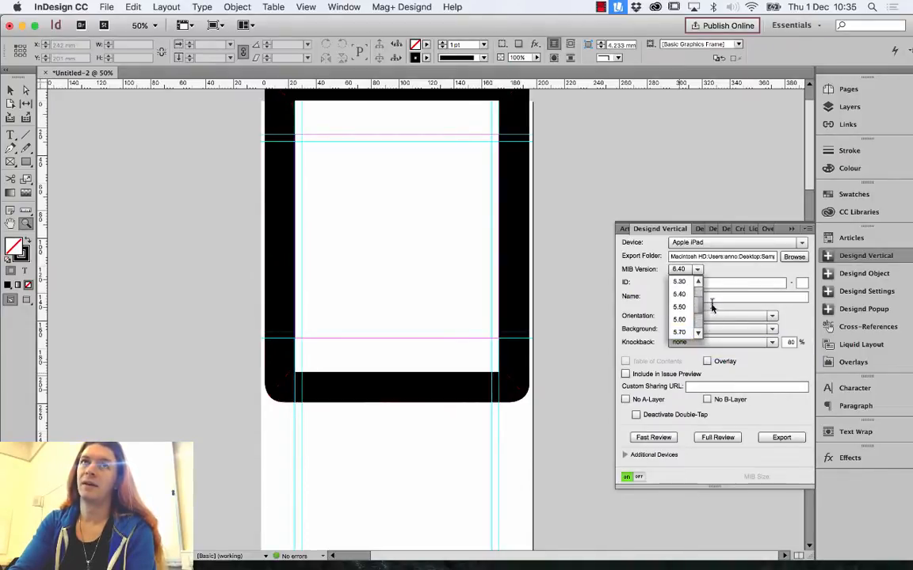
{"action": "scroll", "coordinate": [705, 313], "scroll_direction": "down", "scroll_amount": 7}
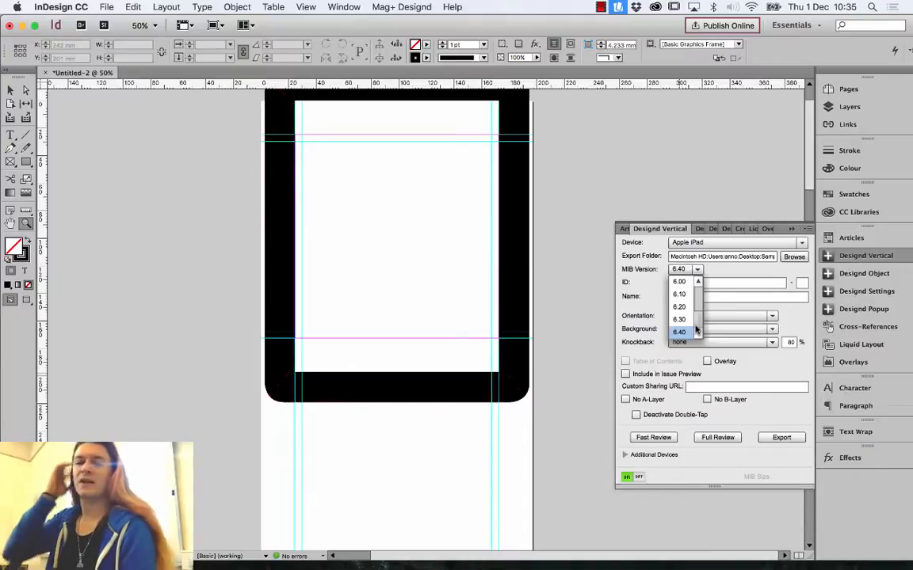
{"action": "left_click_drag", "start_coordinate": [699, 320], "coordinate": [699, 289]}
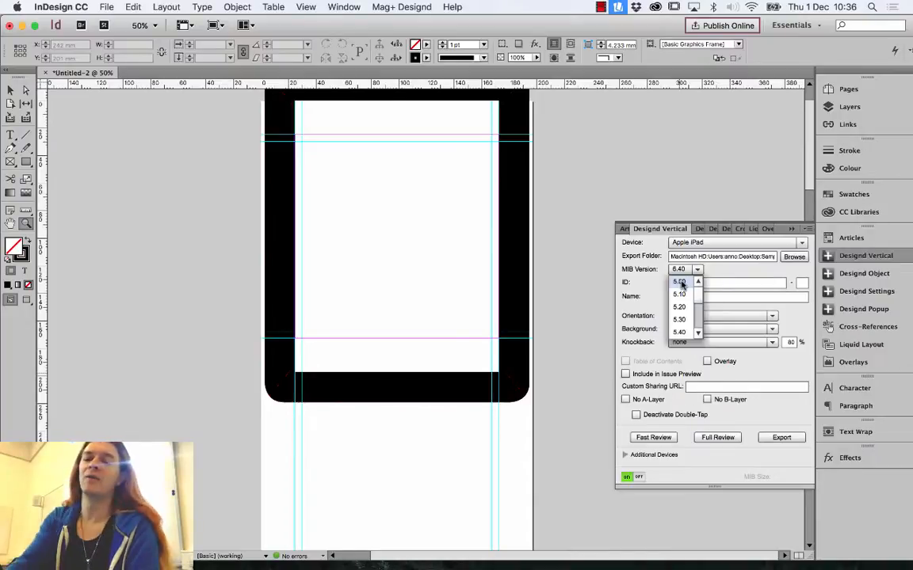
{"action": "left_click_drag", "start_coordinate": [697, 289], "coordinate": [697, 335]}
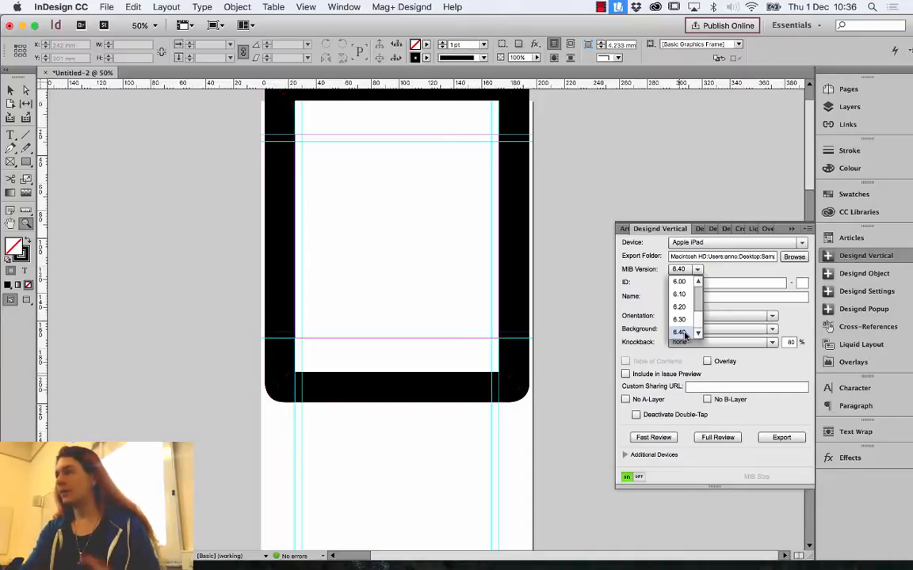
{"action": "scroll", "coordinate": [686, 309], "scroll_direction": "up", "scroll_amount": 5}
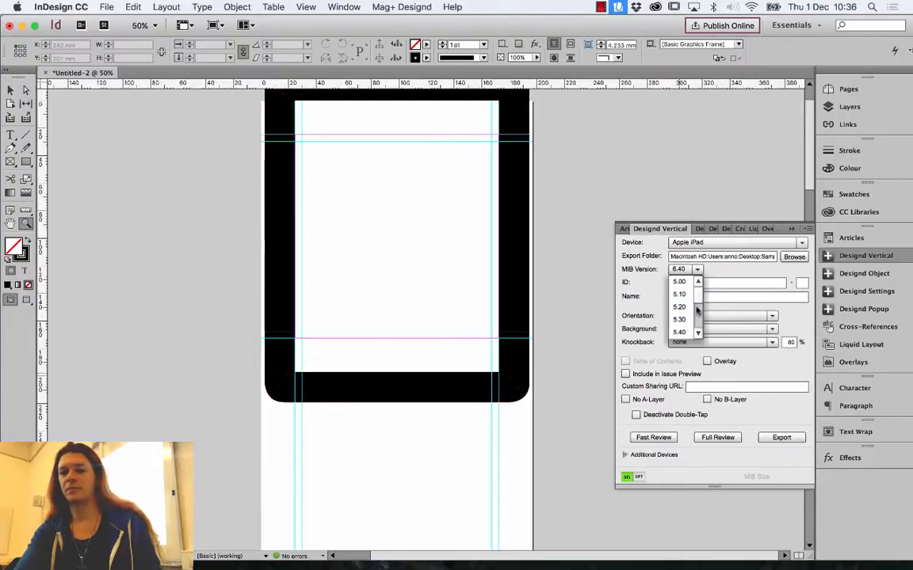
{"action": "scroll", "coordinate": [696, 326], "scroll_direction": "down", "scroll_amount": 5}
{"action": "left_click", "coordinate": [690, 332]}
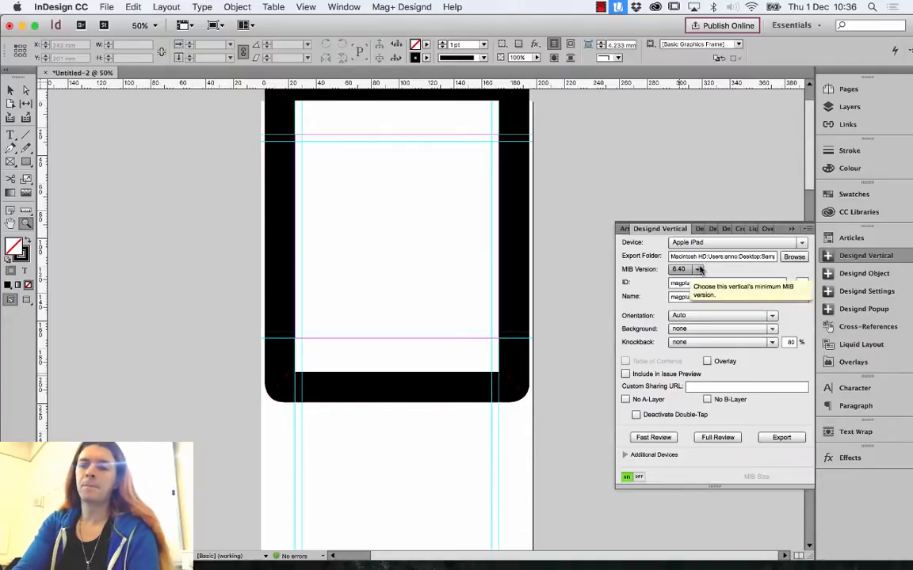
{"action": "left_click", "coordinate": [803, 243]}
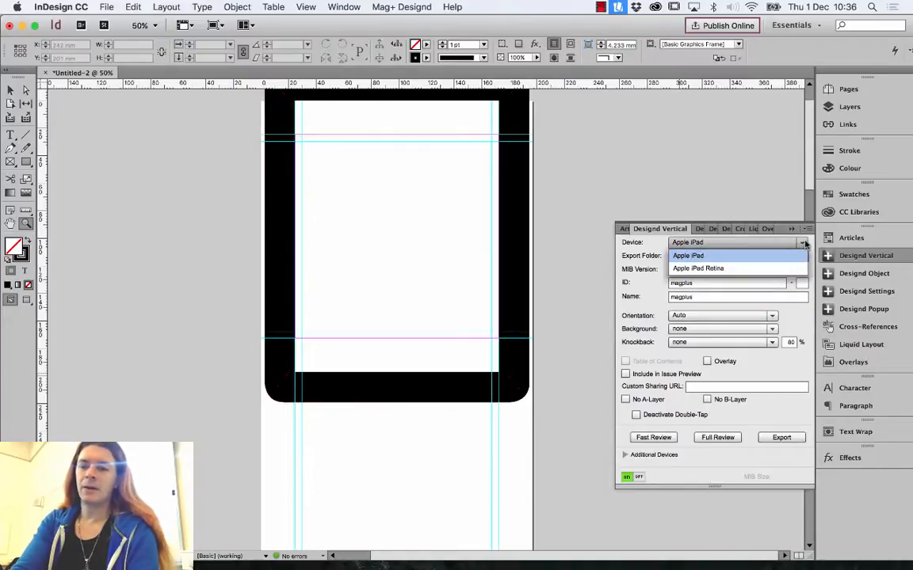
{"action": "left_click", "coordinate": [762, 254]}
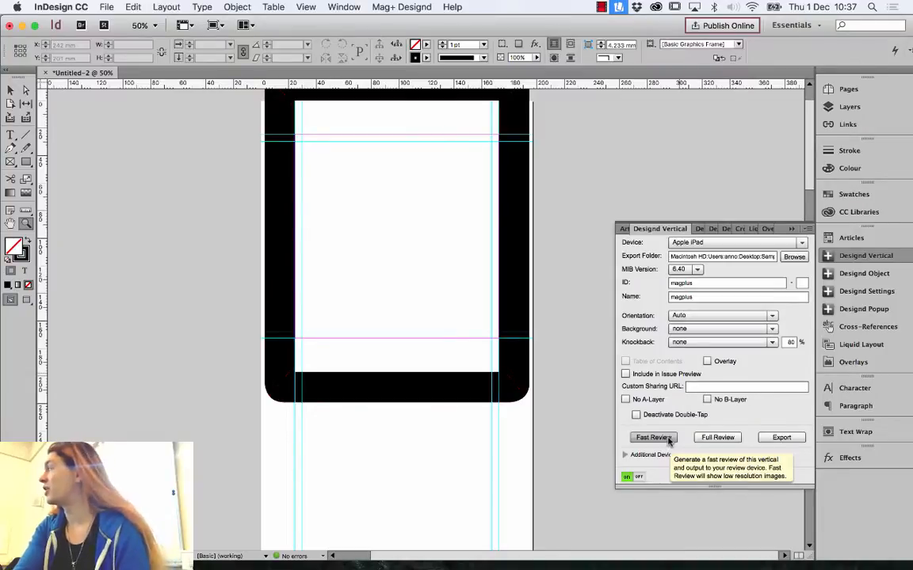
- Examine the Designd Popup options and the Push Review to Device setting, and check which Wi-Fi network is connected
{"action": "left_click", "coordinate": [724, 230]}
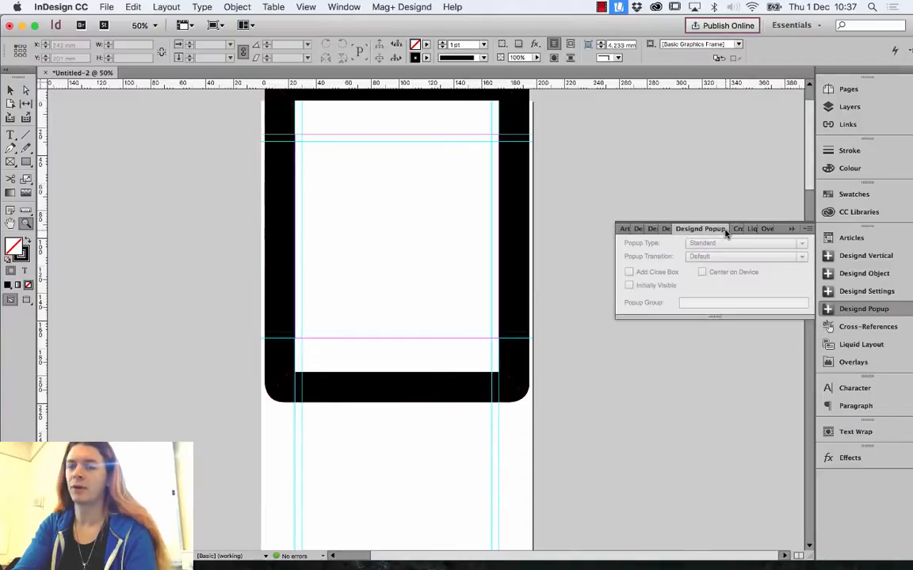
{"action": "left_click", "coordinate": [667, 229]}
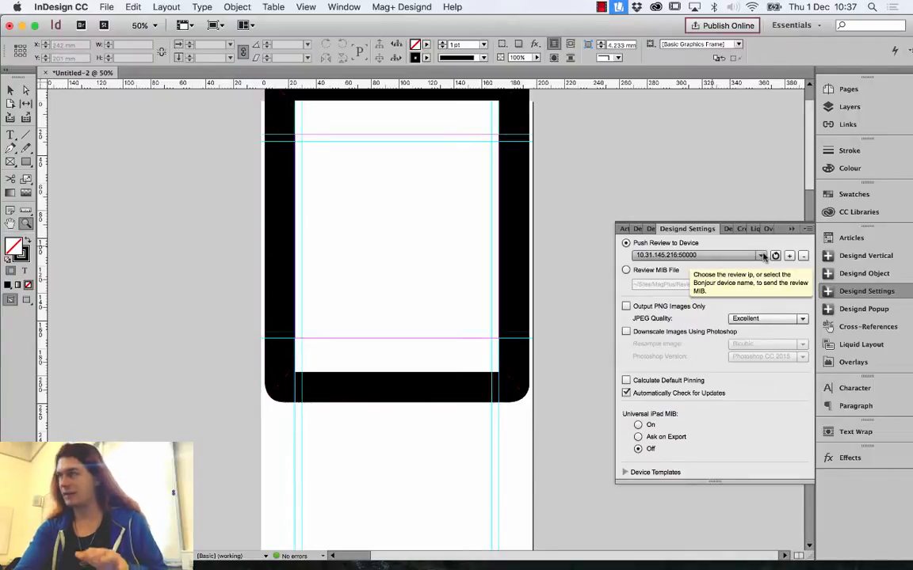
{"action": "left_click", "coordinate": [752, 6]}
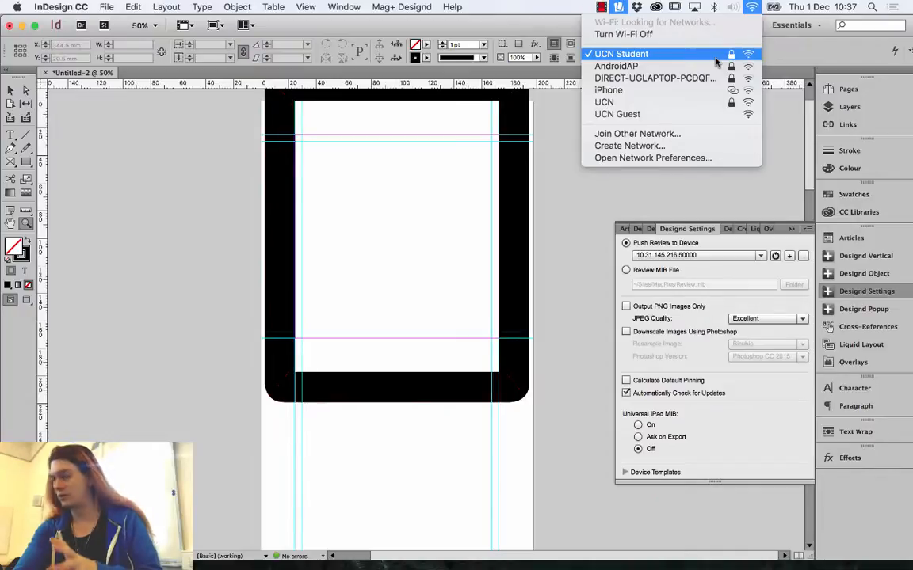
{"action": "left_click", "coordinate": [750, 7]}
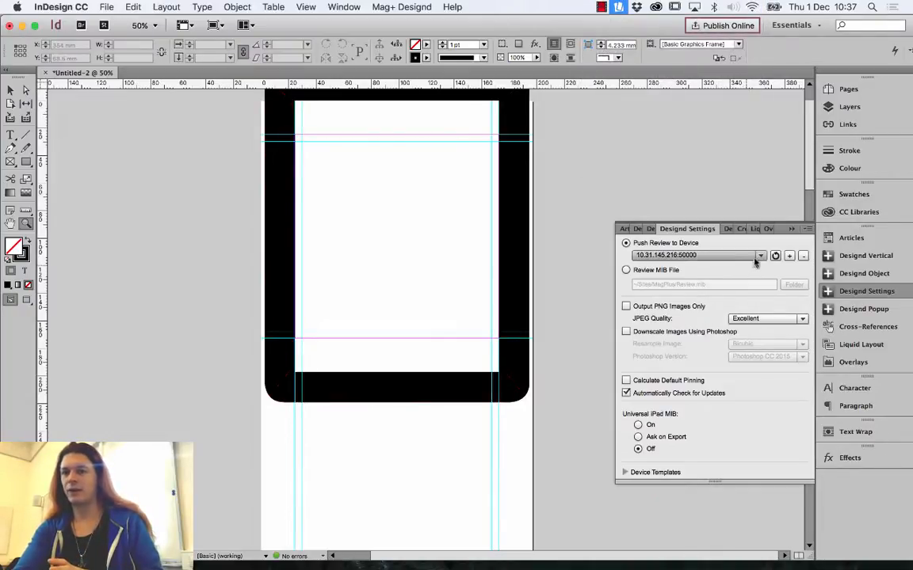
- Compare the review and export options in Designd Vertical with the review device setting in Designd Settings
{"action": "left_click", "coordinate": [638, 228]}
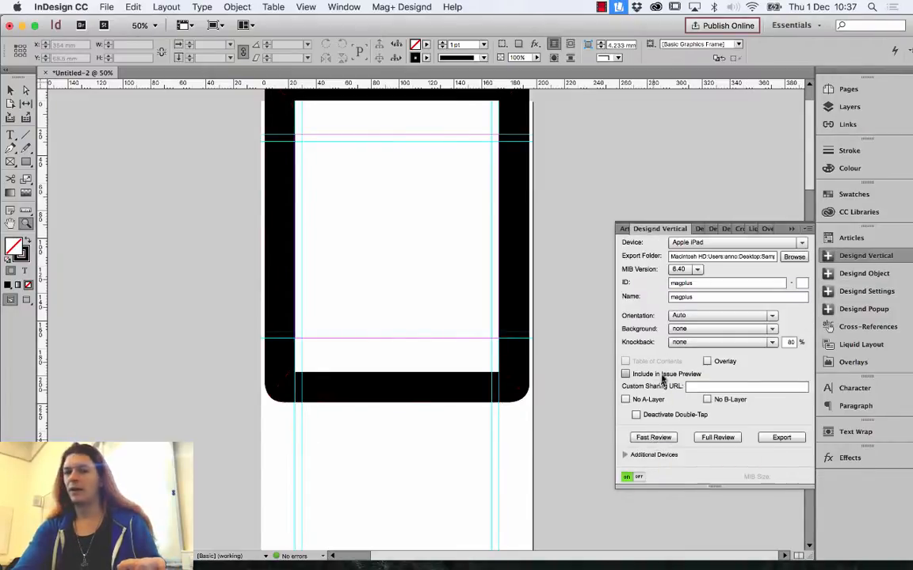
{"action": "left_click", "coordinate": [713, 229]}
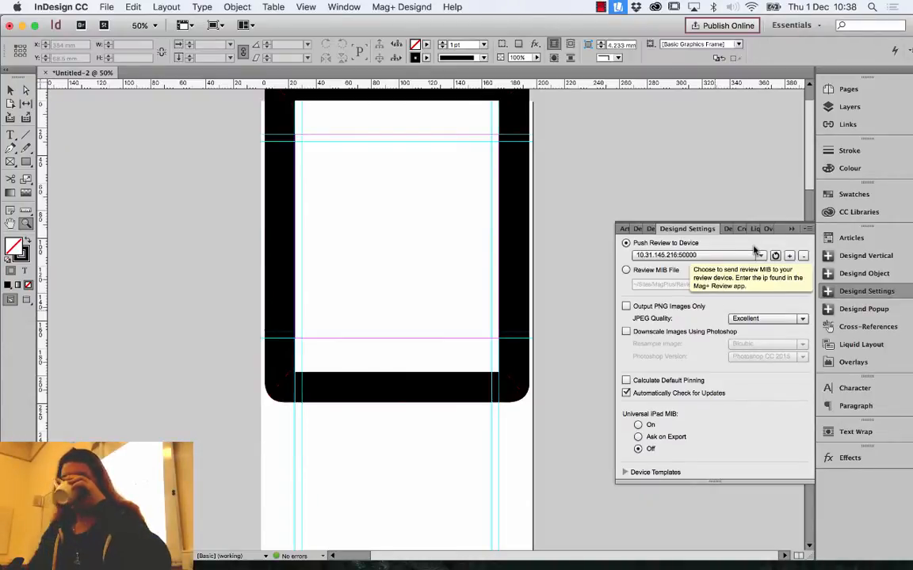
{"action": "left_click", "coordinate": [638, 230]}
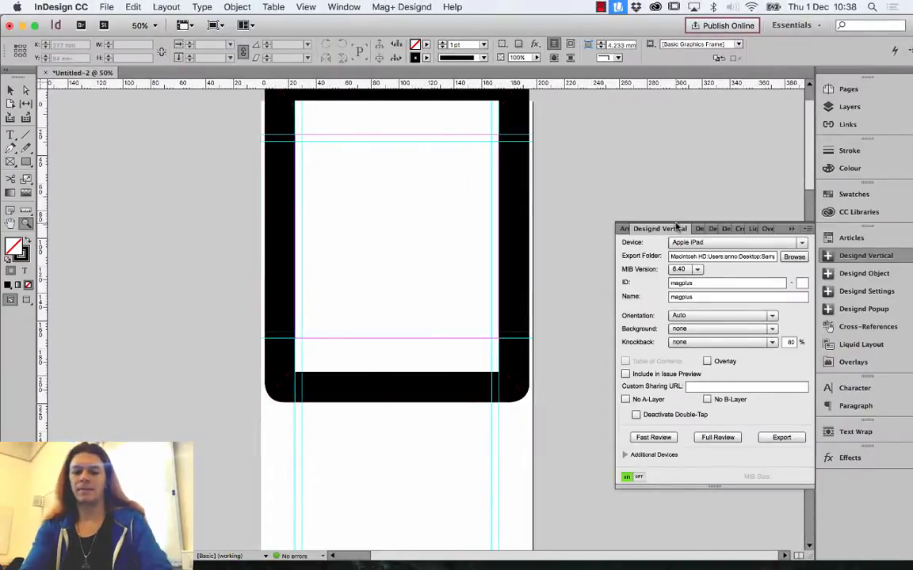
- Minimise the document, switch to Finder, and go up from the Apple iPad folder to Mag+ Templates
{"action": "key", "text": "super+m"}
{"action": "left_click", "coordinate": [578, 175]}
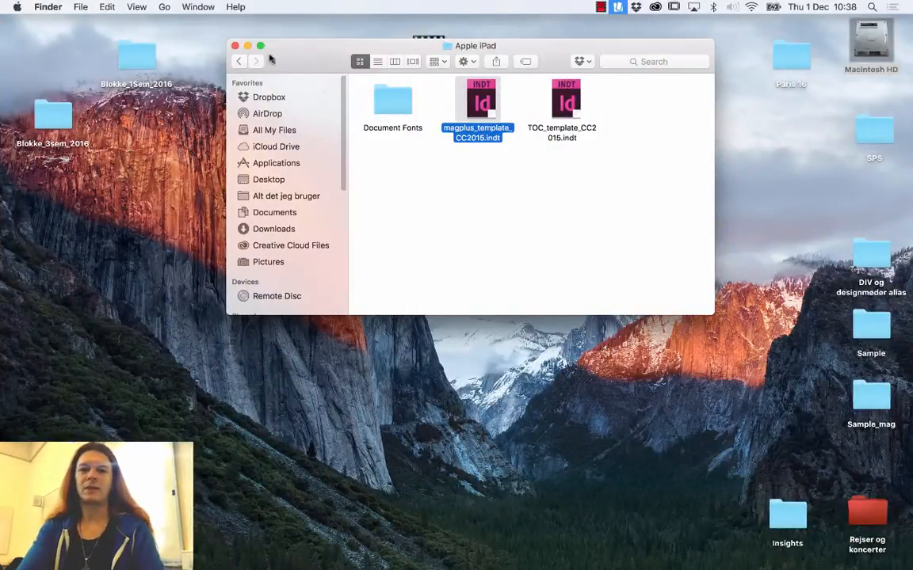
{"action": "left_click", "coordinate": [239, 61]}
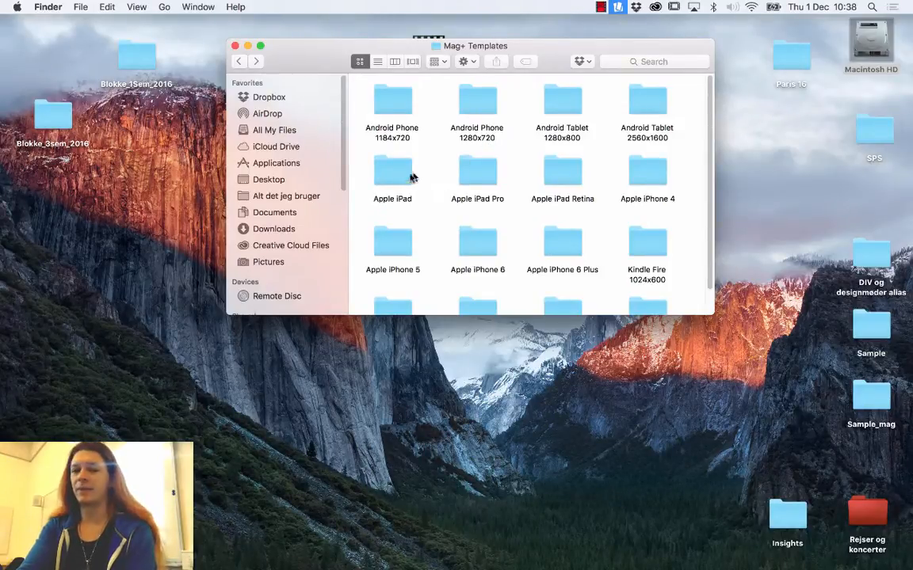
- Check the contents of the Apple iPad template folder and return to Mag+ Templates
{"action": "left_click", "coordinate": [384, 102]}
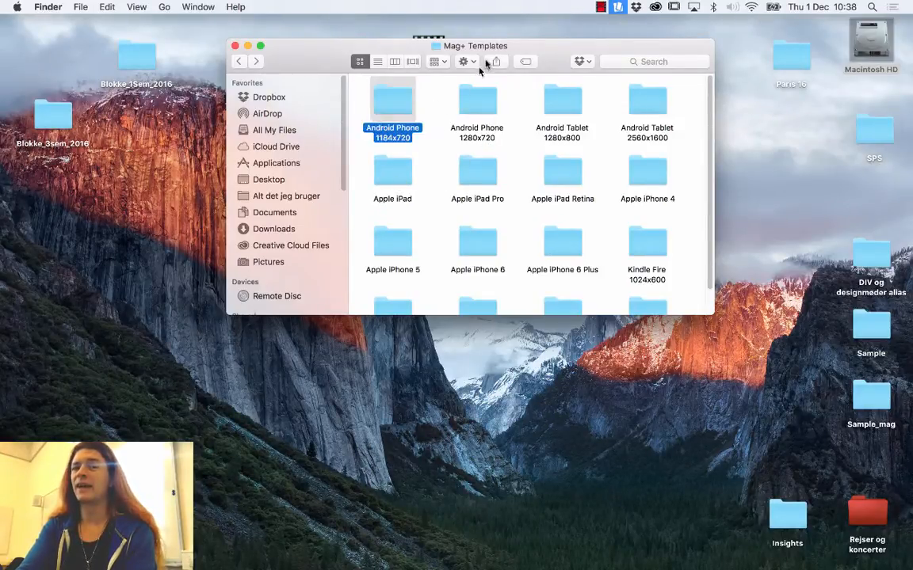
{"action": "left_click", "coordinate": [398, 176]}
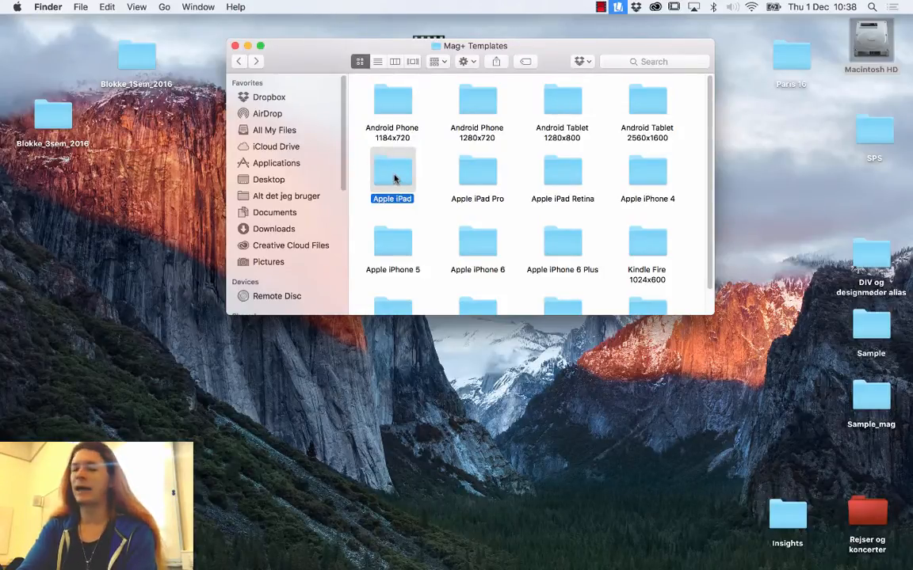
{"action": "double_click", "coordinate": [395, 179]}
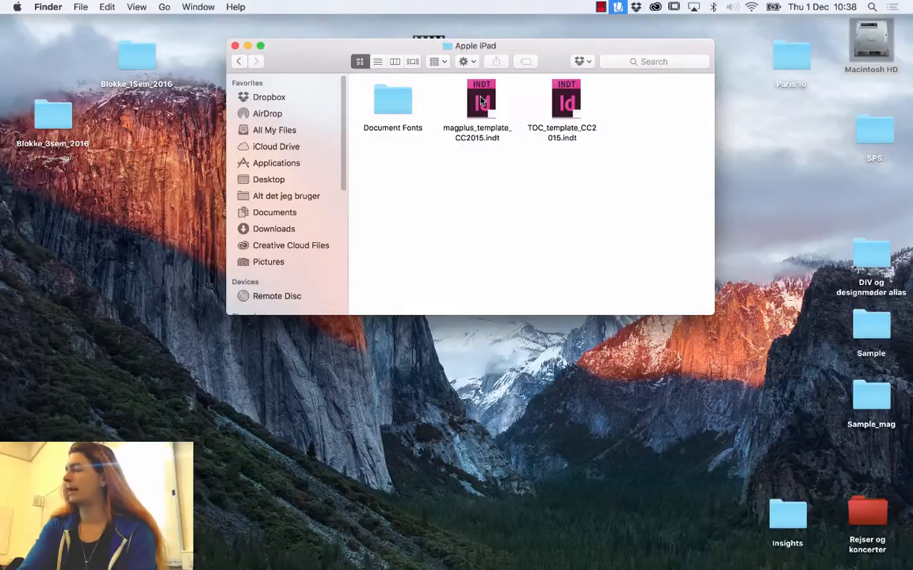
{"action": "left_click", "coordinate": [239, 61]}
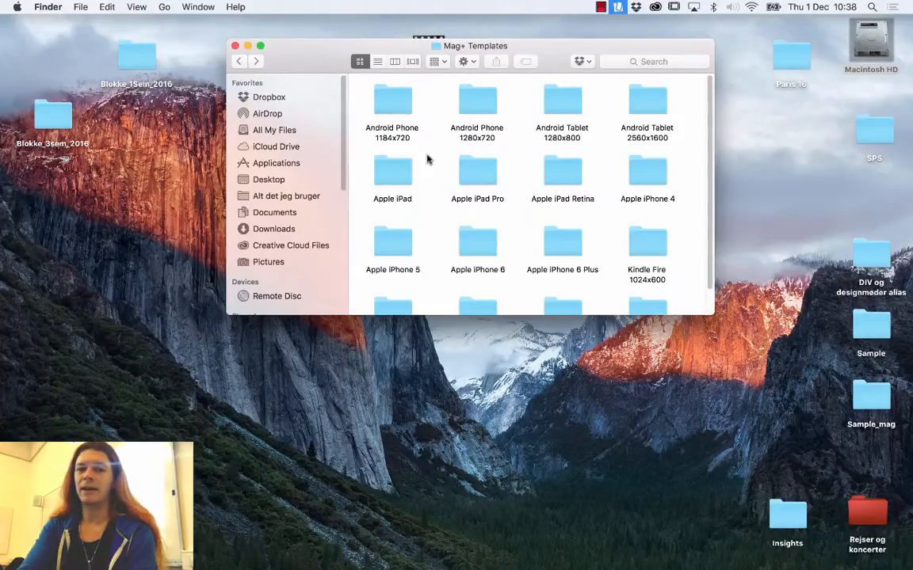
- Look through the device template folders in Mag+ Templates, from Android Tablet and Apple iPhone to Kindle Fire
{"action": "left_click", "coordinate": [480, 105]}
{"action": "left_click", "coordinate": [564, 128]}
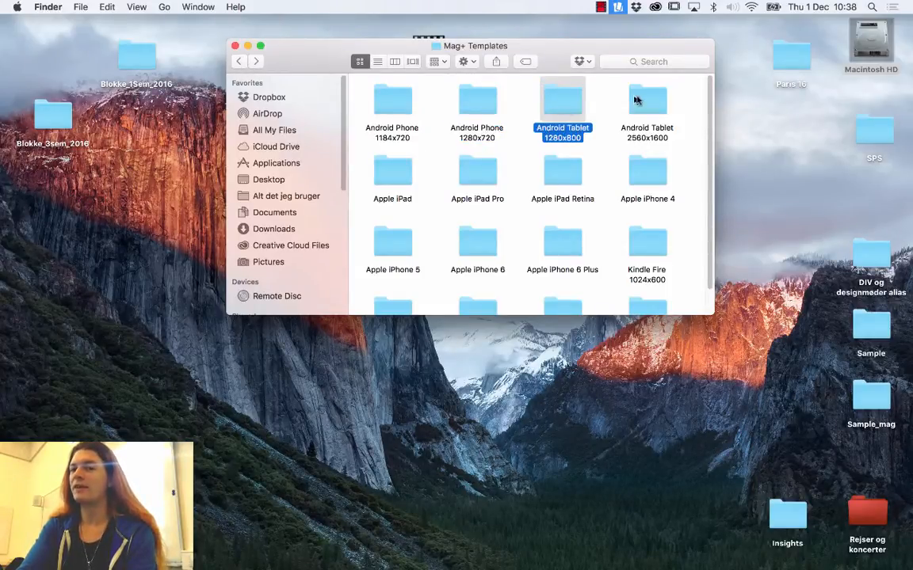
{"action": "left_click", "coordinate": [635, 100]}
{"action": "left_click", "coordinate": [646, 171]}
{"action": "left_click", "coordinate": [560, 179]}
{"action": "left_click", "coordinate": [560, 236]}
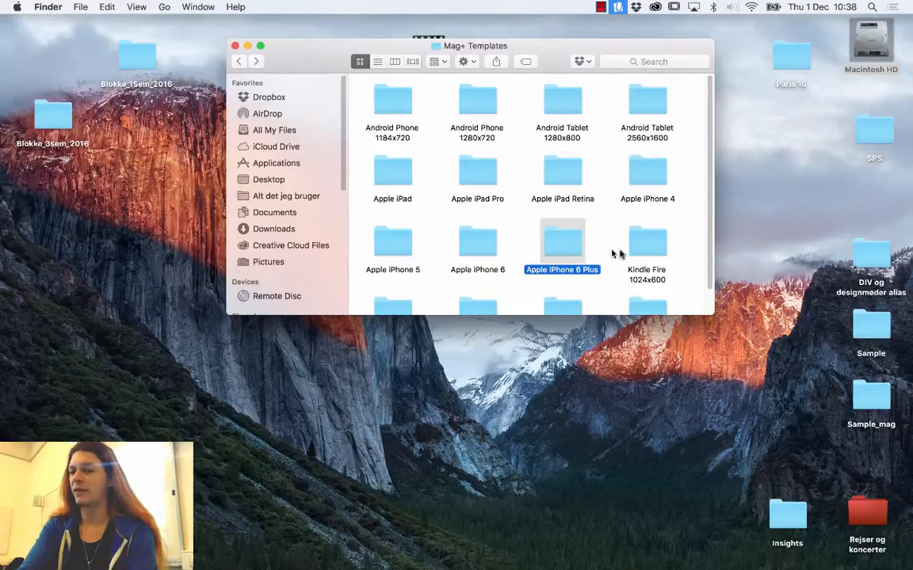
{"action": "left_click", "coordinate": [645, 246]}
{"action": "scroll", "coordinate": [625, 257], "scroll_direction": "down", "scroll_amount": 1}
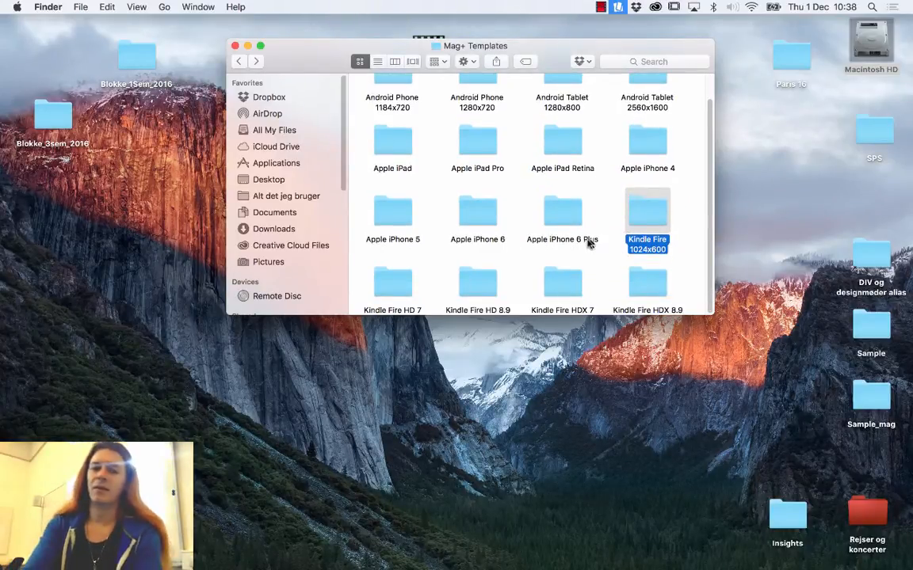
{"action": "scroll", "coordinate": [547, 258], "scroll_direction": "up", "scroll_amount": 1}
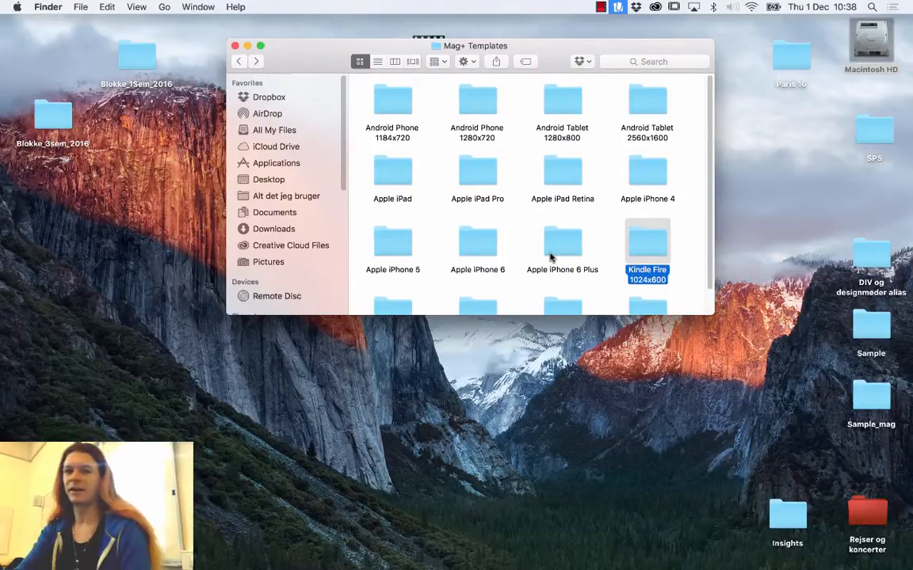
- Open the Android Tablet 1280x800 template folder
{"action": "left_click", "coordinate": [440, 99]}
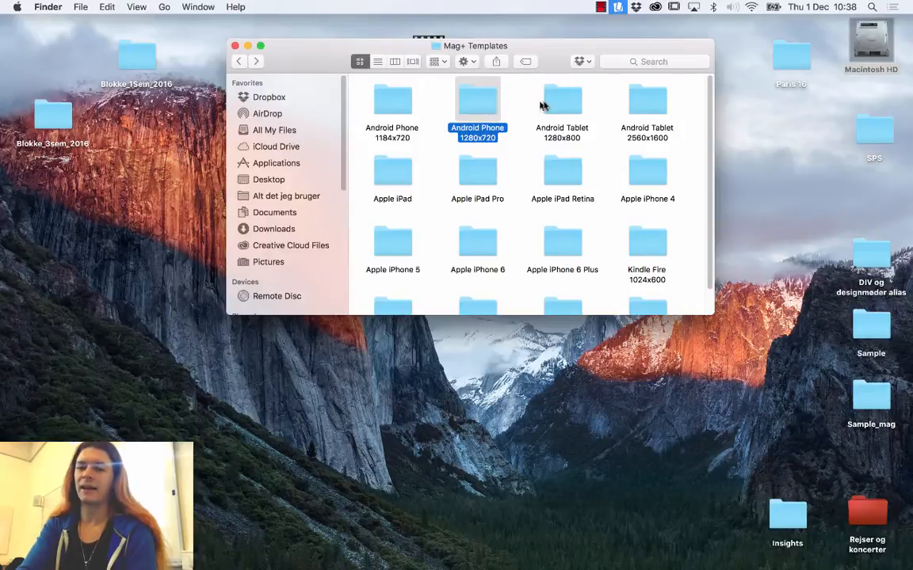
{"action": "left_click", "coordinate": [559, 103]}
{"action": "double_click", "coordinate": [560, 103]}
{"action": "double_click", "coordinate": [479, 103]}
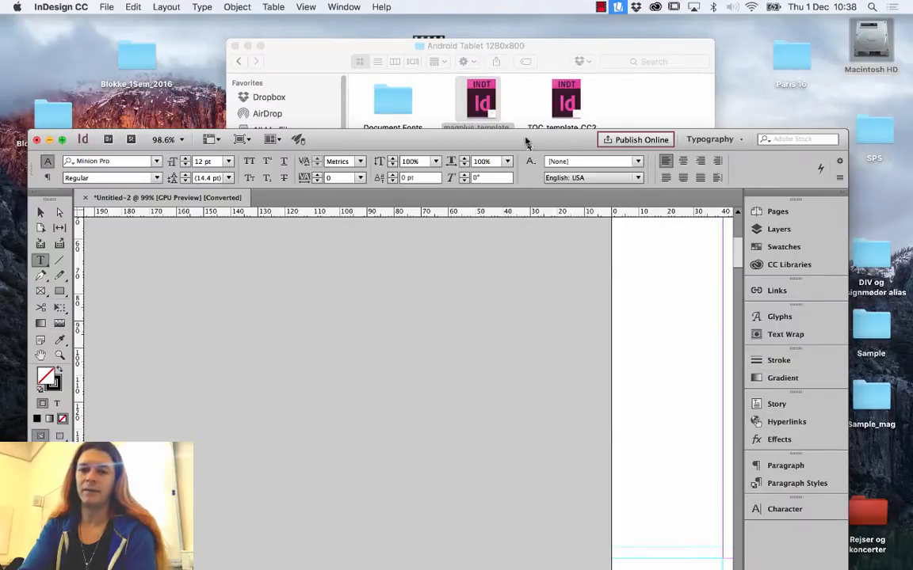
{"action": "left_click", "coordinate": [35, 139]}
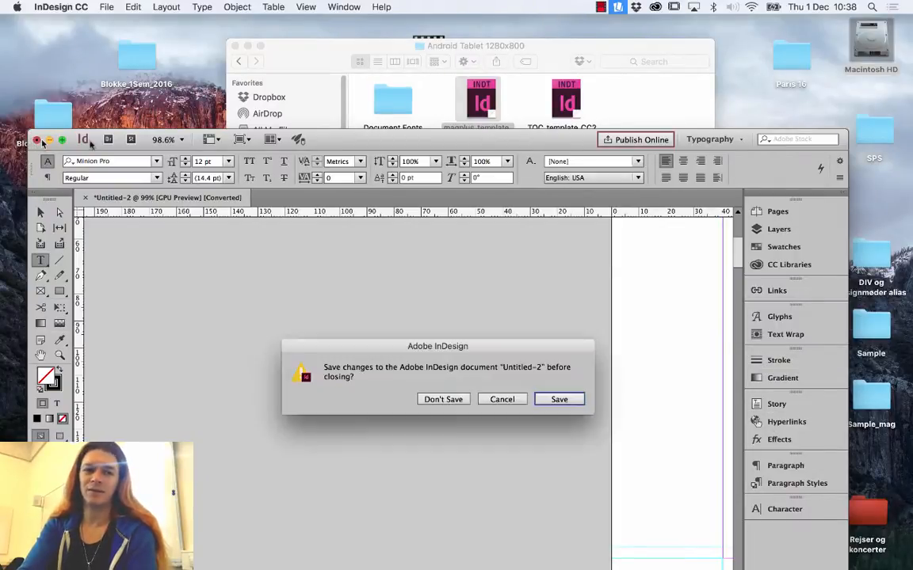
{"action": "left_click", "coordinate": [440, 399]}
- Open magplus_template_CC2015.indt from the Android Tablet 1280x800 folder with Adobe InDesign CC 2015 (11.0.0.72)
{"action": "right_click", "coordinate": [484, 90]}
{"action": "mouse_move", "coordinate": [520, 111]}
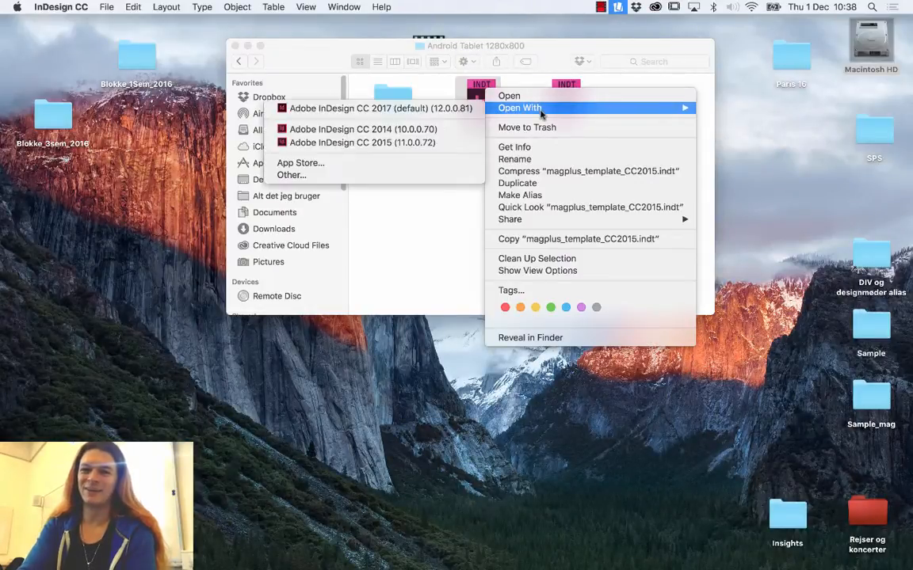
{"action": "left_click", "coordinate": [431, 142]}
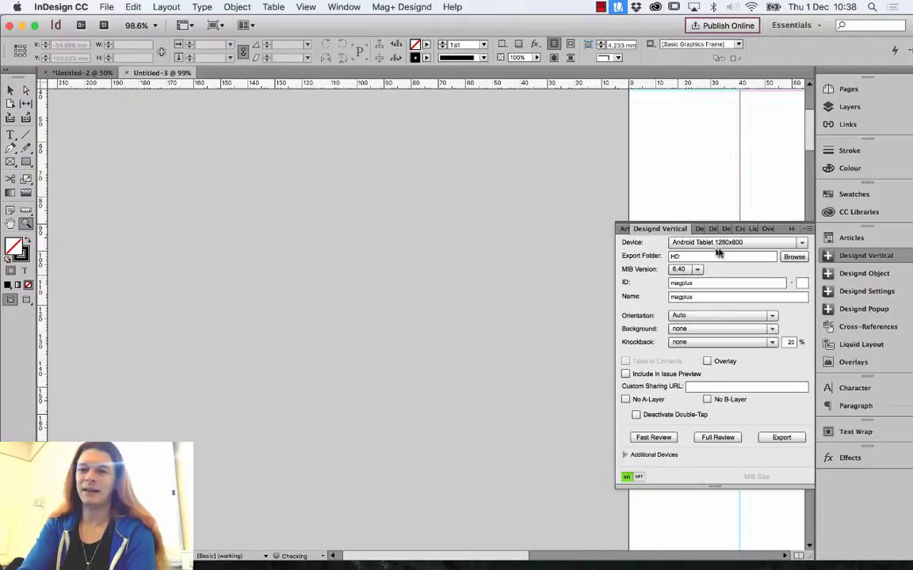
- Examine the Device choices in Designd Vertical and the New Mag+ Designd Vertical command
{"action": "left_click", "coordinate": [783, 243]}
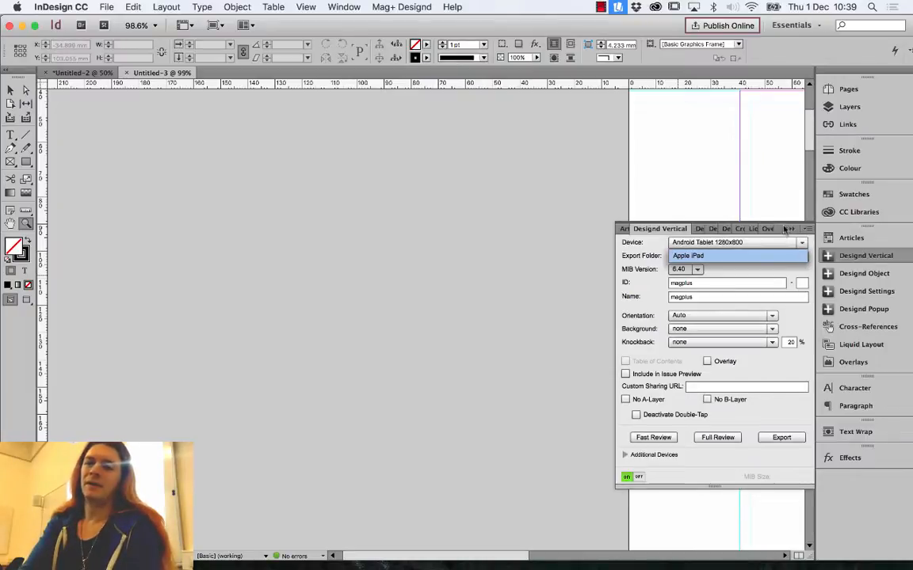
{"action": "left_click", "coordinate": [656, 244]}
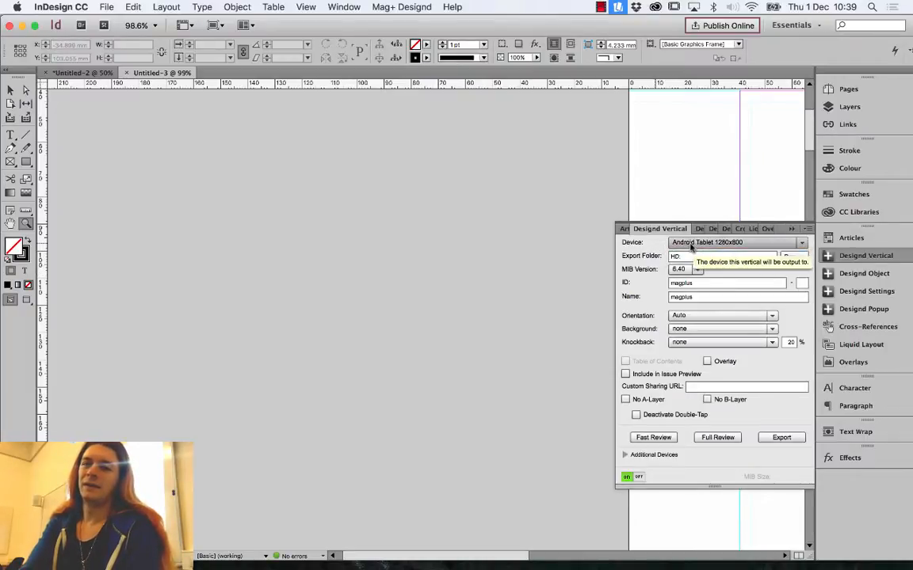
{"action": "left_click", "coordinate": [390, 6]}
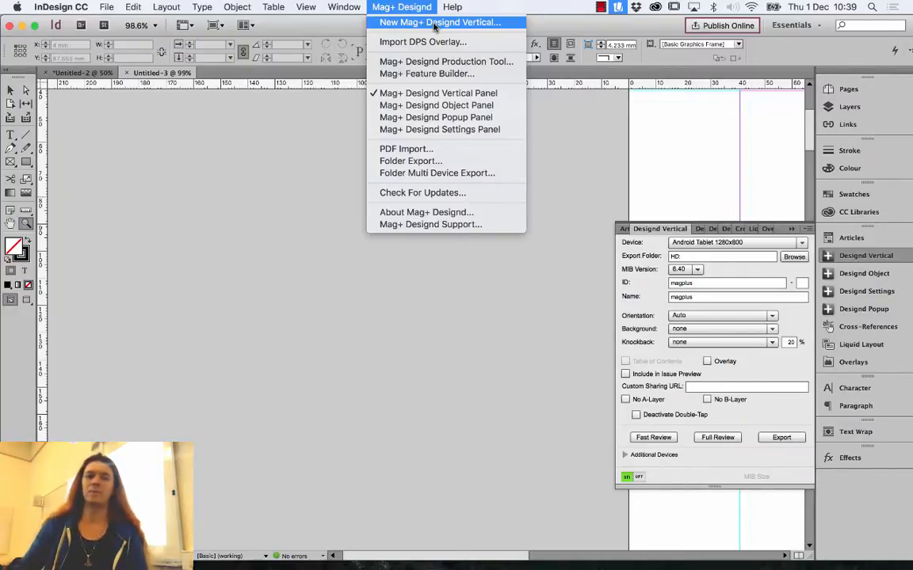
{"action": "left_click", "coordinate": [425, 23]}
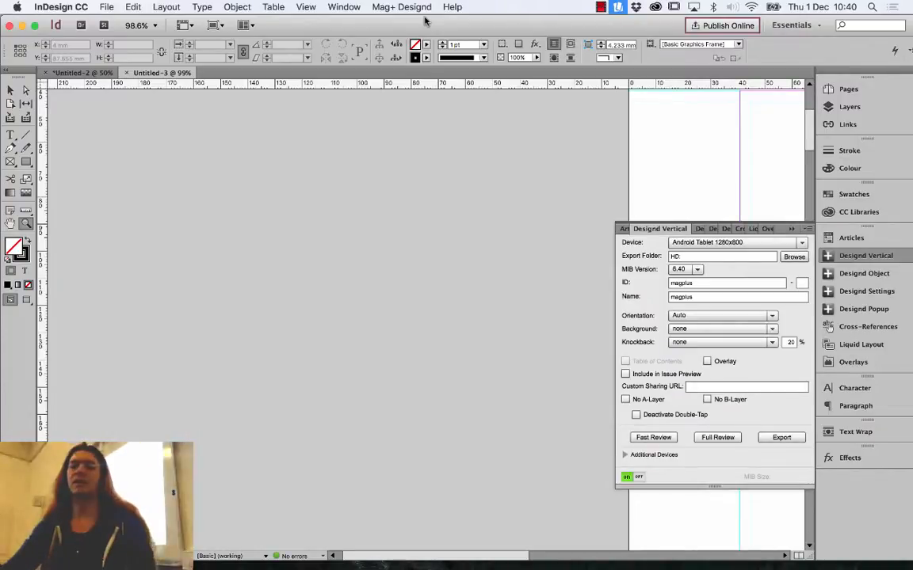
- Switch to the Selection tool and frame the upper part of the Untitled-3 page at 75% zoom
{"action": "left_click", "coordinate": [432, 133]}
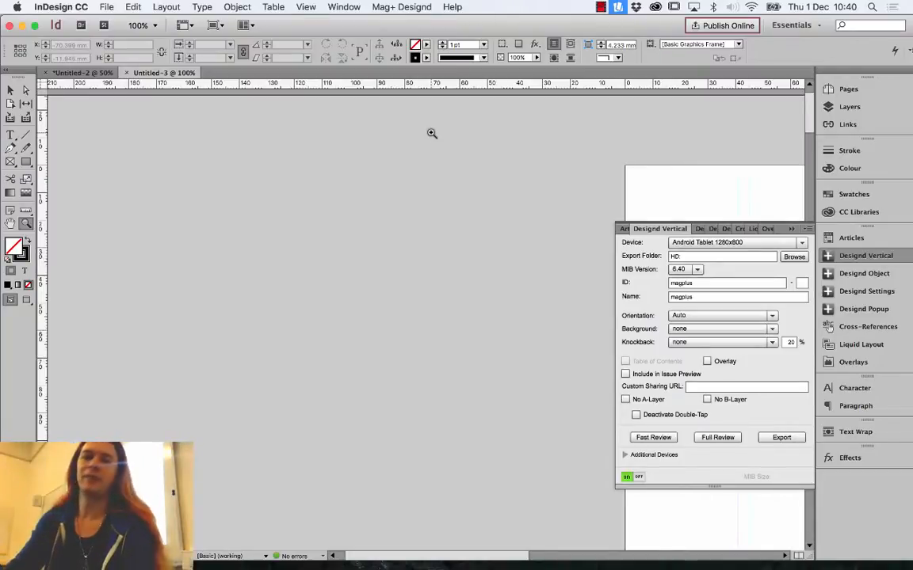
{"action": "left_click", "coordinate": [480, 191]}
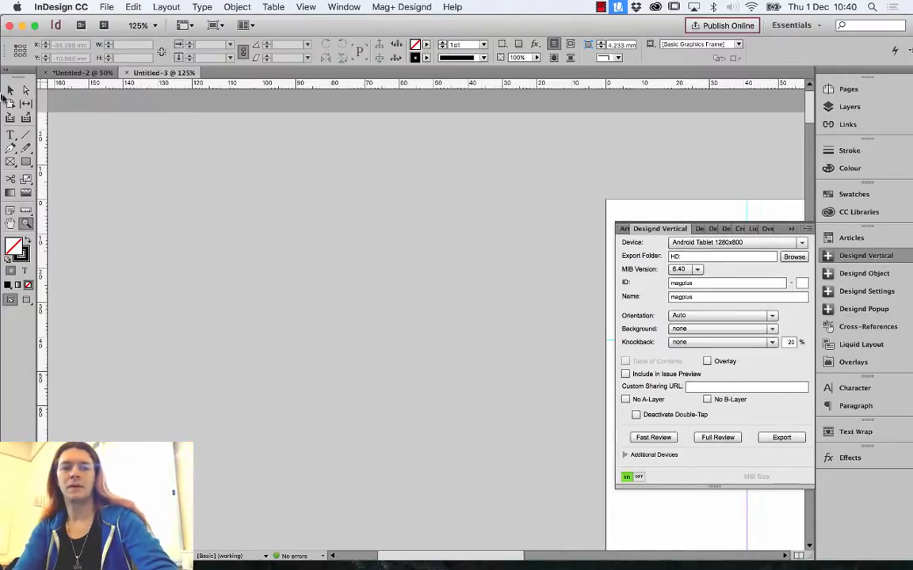
{"action": "left_click", "coordinate": [11, 90]}
{"action": "scroll", "coordinate": [235, 169], "scroll_direction": "right", "scroll_amount": 10}
{"action": "scroll", "coordinate": [235, 169], "scroll_direction": "down", "scroll_amount": 3}
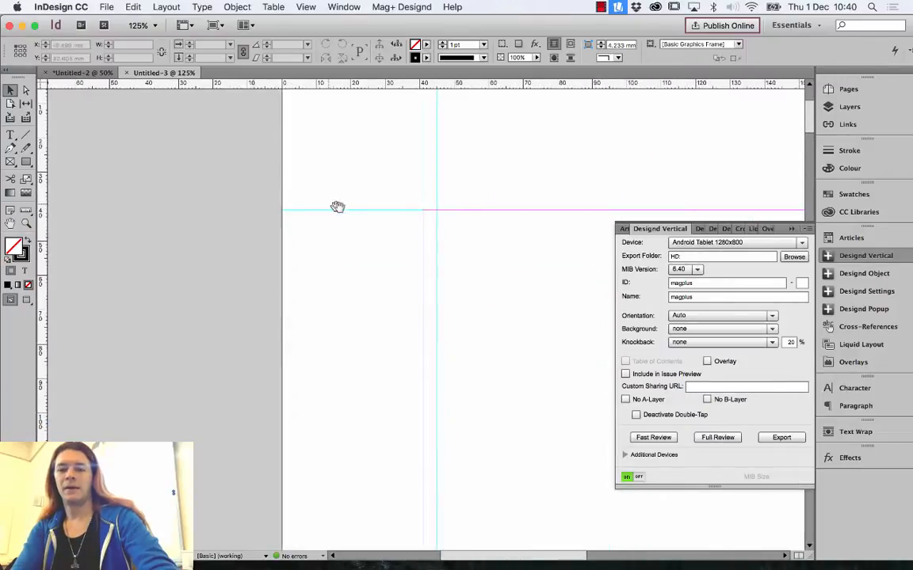
{"action": "key", "text": "super+minus"}
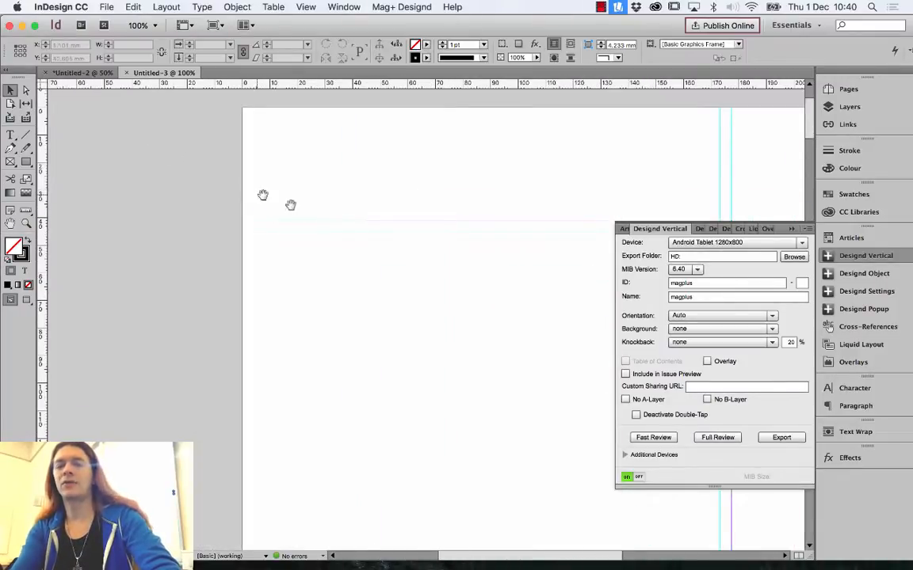
{"action": "key", "text": "super+minus"}
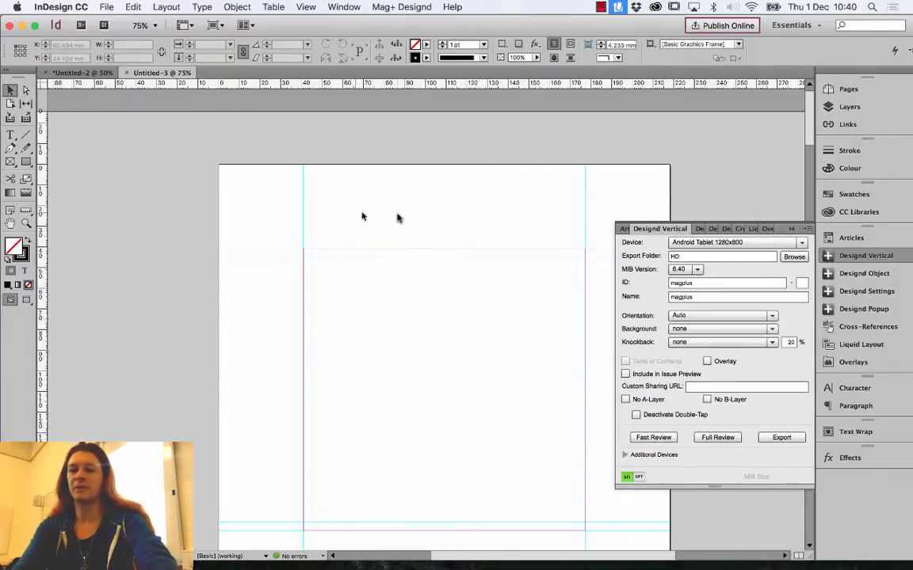
- Open Designd Settings, look up the push service address in Designd Reviewer on the mirrored iPad, and return to InDesign
{"action": "left_click", "coordinate": [713, 228]}
{"action": "left_click", "coordinate": [727, 228]}
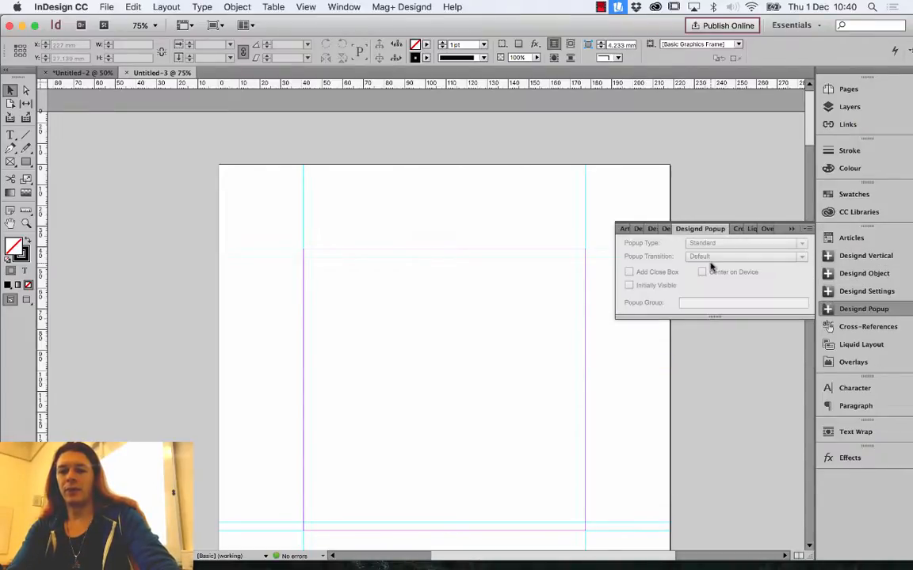
{"action": "left_click", "coordinate": [657, 228]}
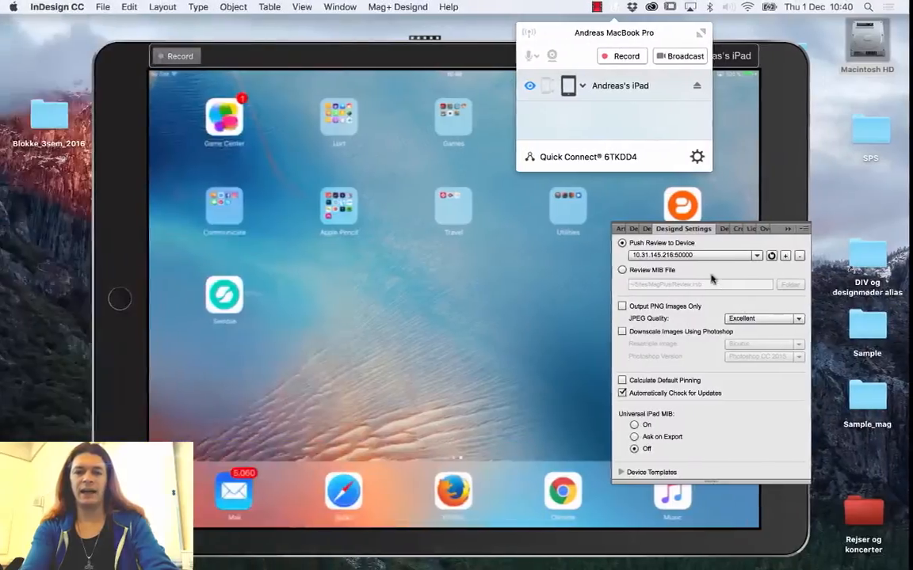
{"action": "left_click", "coordinate": [711, 279]}
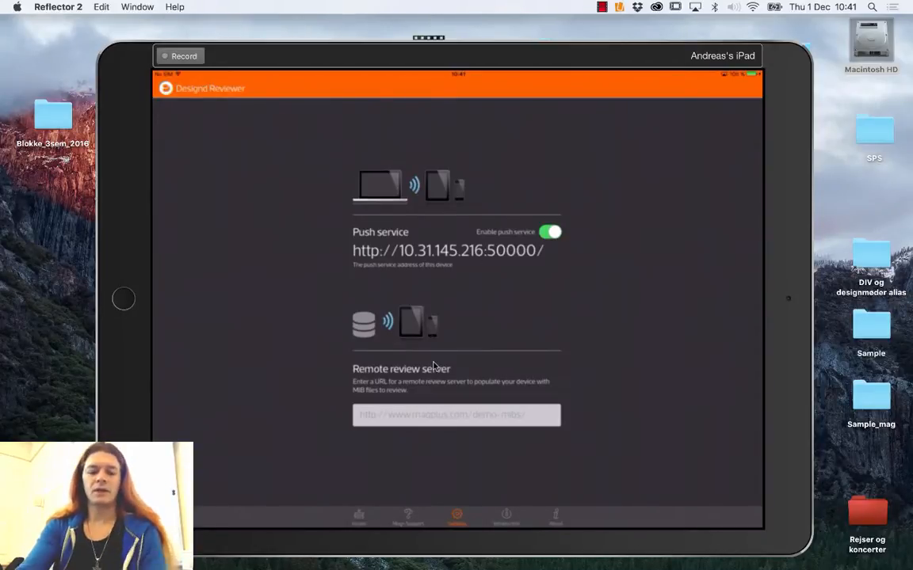
{"action": "key", "text": "ctrl+Right"}
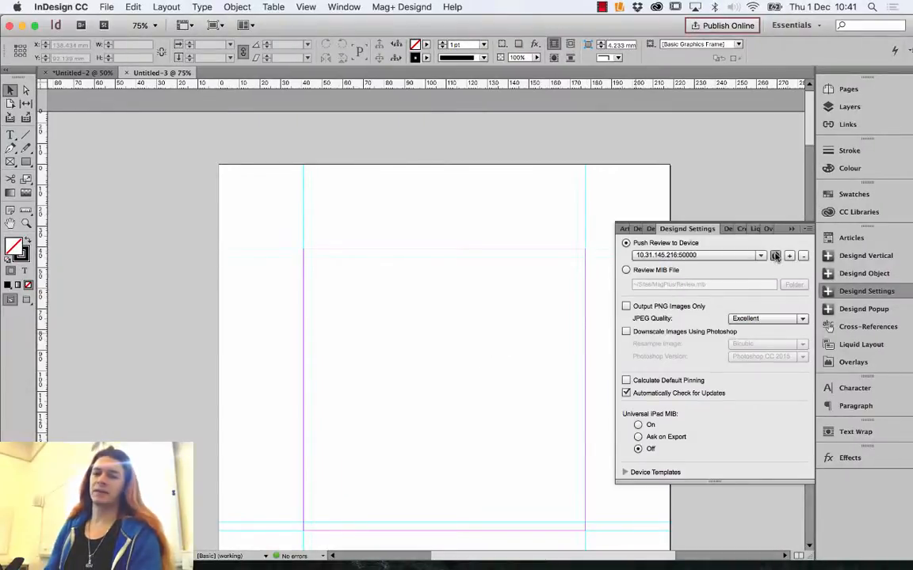
- Refresh the review devices in Designd Settings and select the mirrored iPad by name for Push Review to Device
{"action": "left_click", "coordinate": [775, 257]}
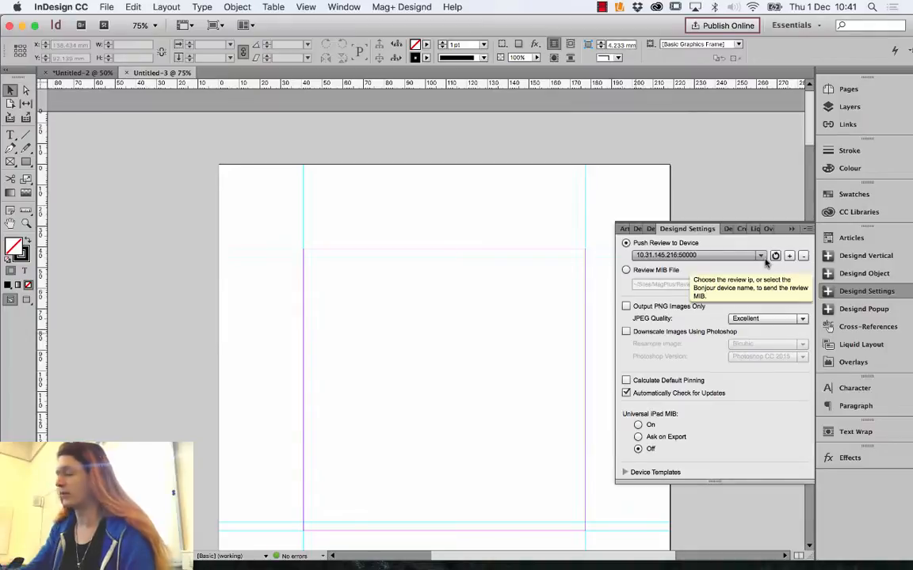
{"action": "left_click", "coordinate": [761, 256]}
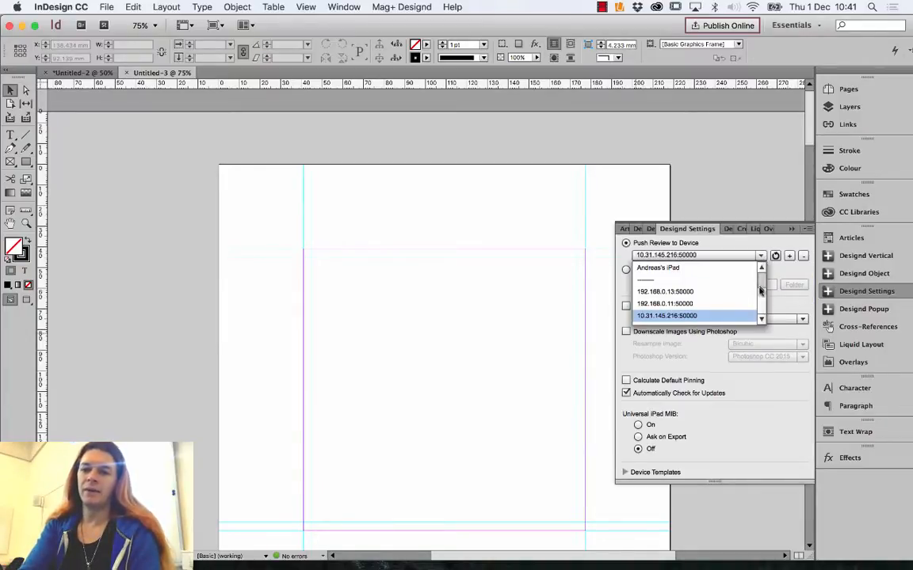
{"action": "mouse_move", "coordinate": [760, 297]}
{"action": "left_mouse_down"}
{"action": "mouse_move", "coordinate": [760, 261]}
{"action": "mouse_move", "coordinate": [760, 297]}
{"action": "left_mouse_up"}
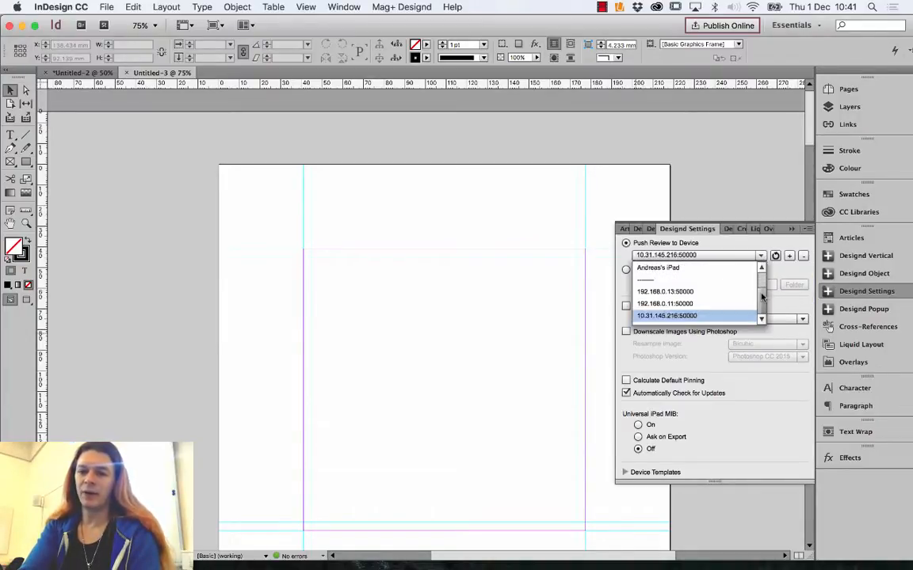
{"action": "scroll", "coordinate": [728, 293], "scroll_direction": "up", "scroll_amount": 3}
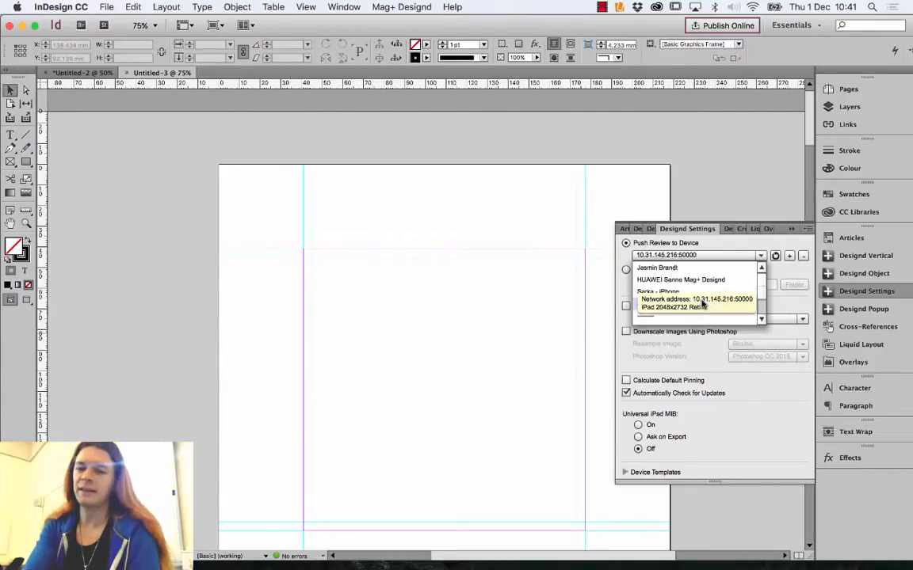
{"action": "left_click", "coordinate": [697, 306]}
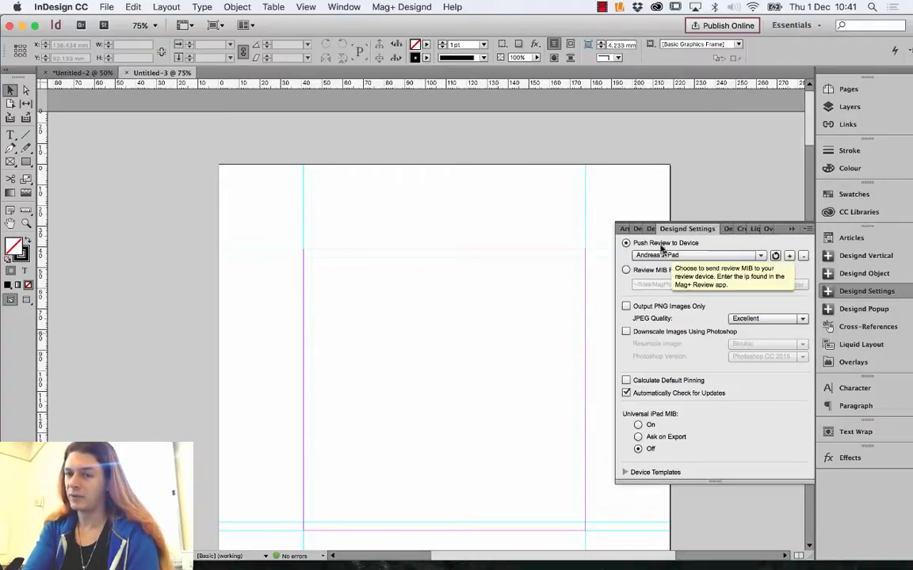
- Add a review device in Designd Settings with host 10.31.145.216 and port 50000, taking the push address from Designd Reviewer on the mirrored iPad
{"action": "left_click", "coordinate": [638, 228]}
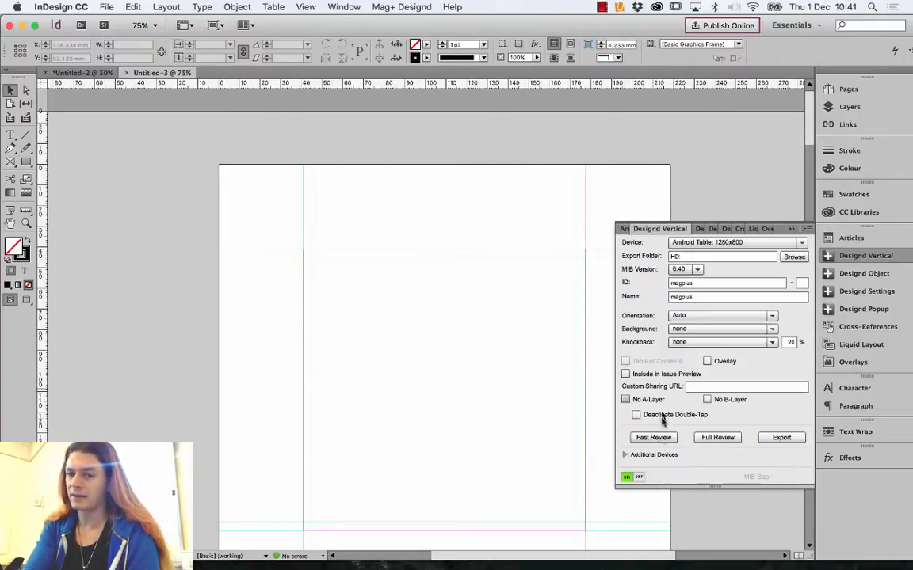
{"action": "left_click", "coordinate": [712, 228]}
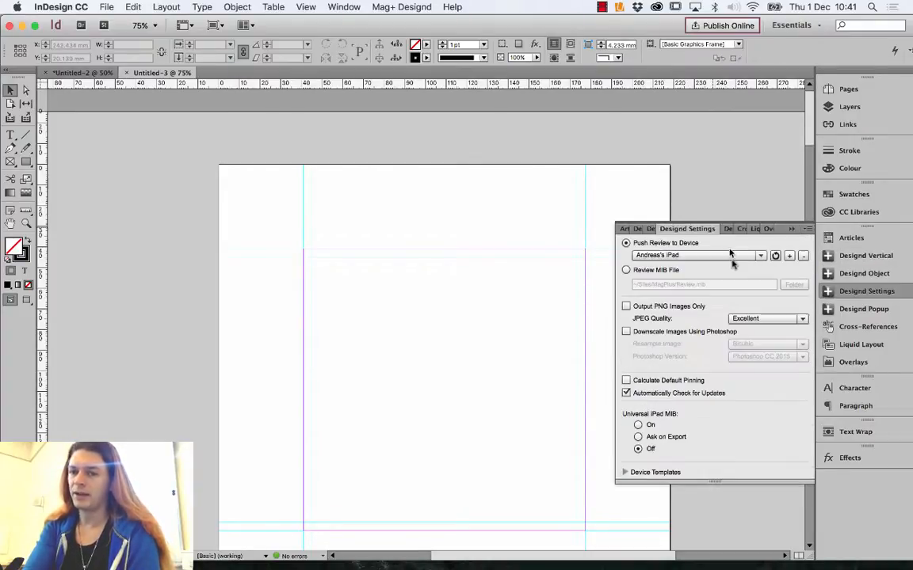
{"action": "left_click", "coordinate": [790, 256]}
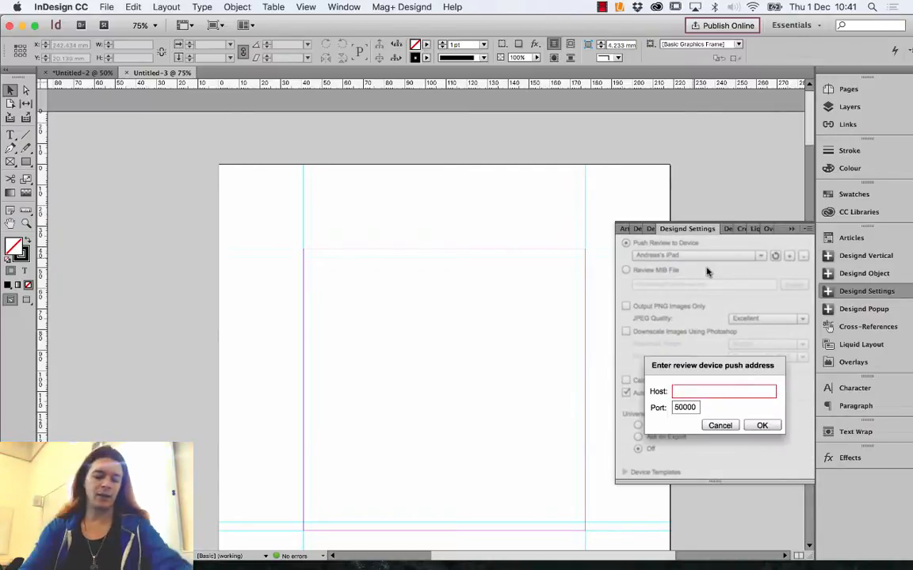
{"action": "left_click", "coordinate": [706, 386]}
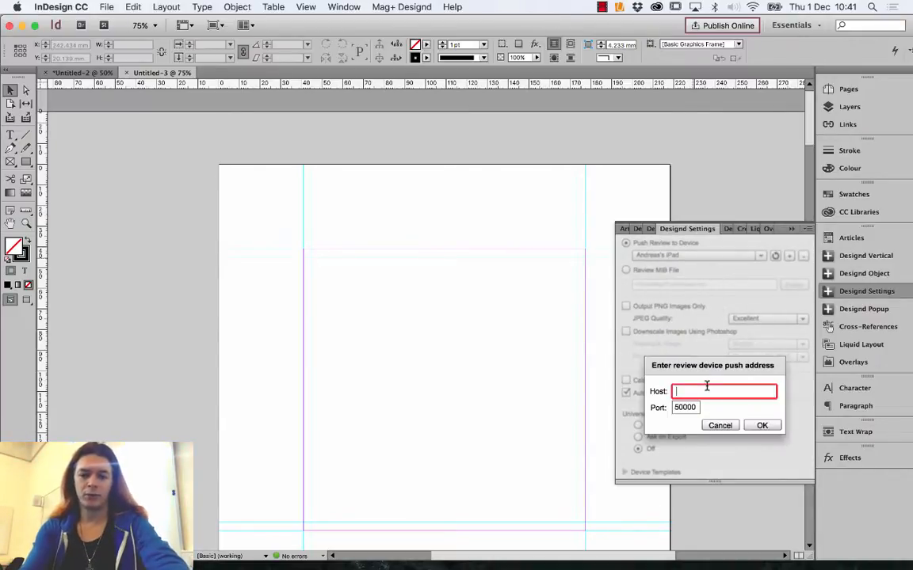
{"action": "key", "text": "ctrl+Left"}
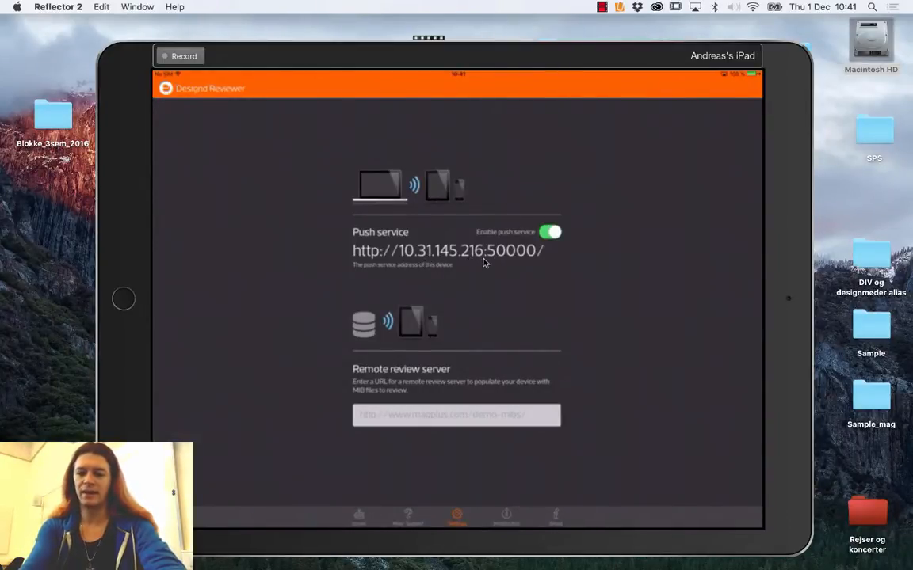
{"action": "key", "text": "ctrl+Right"}
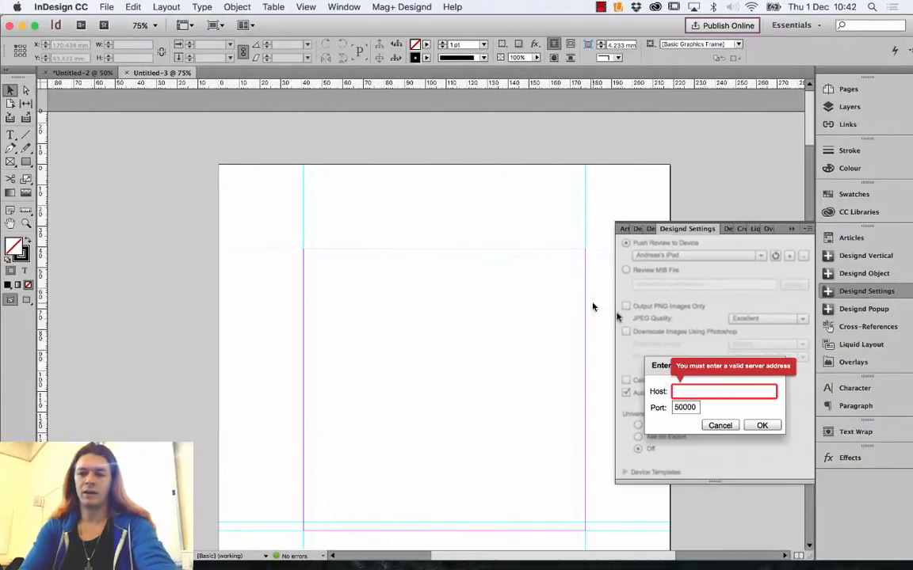
{"action": "left_click", "coordinate": [680, 389]}
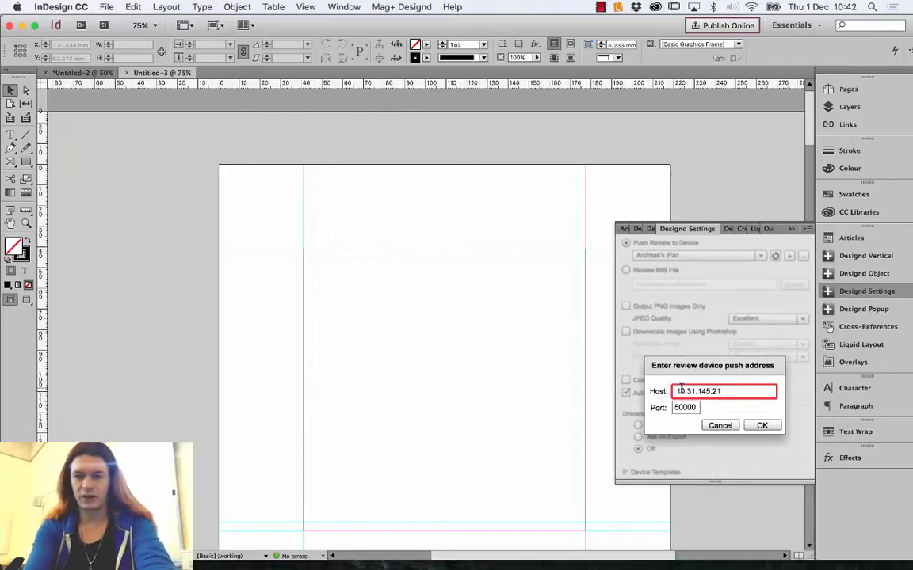
{"action": "left_click", "coordinate": [761, 426]}
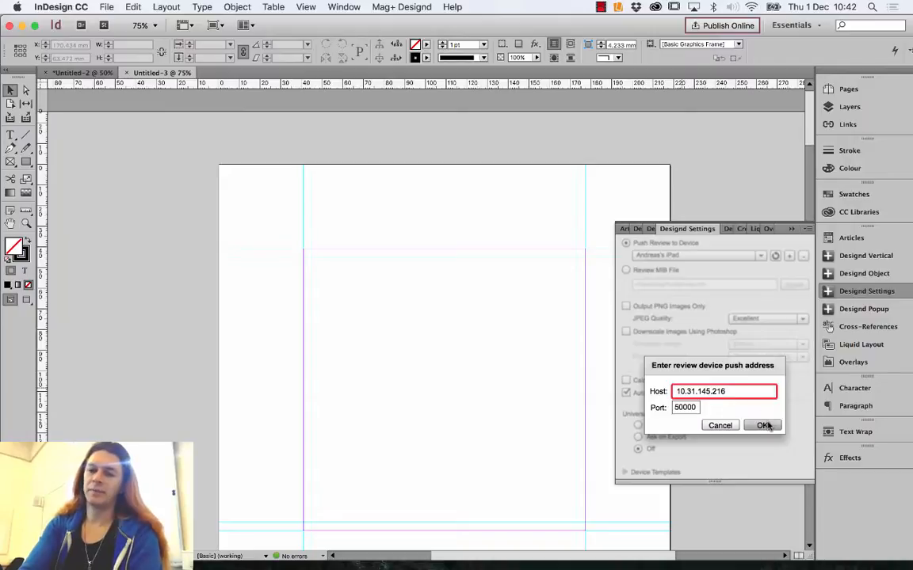
{"action": "left_click", "coordinate": [742, 258]}
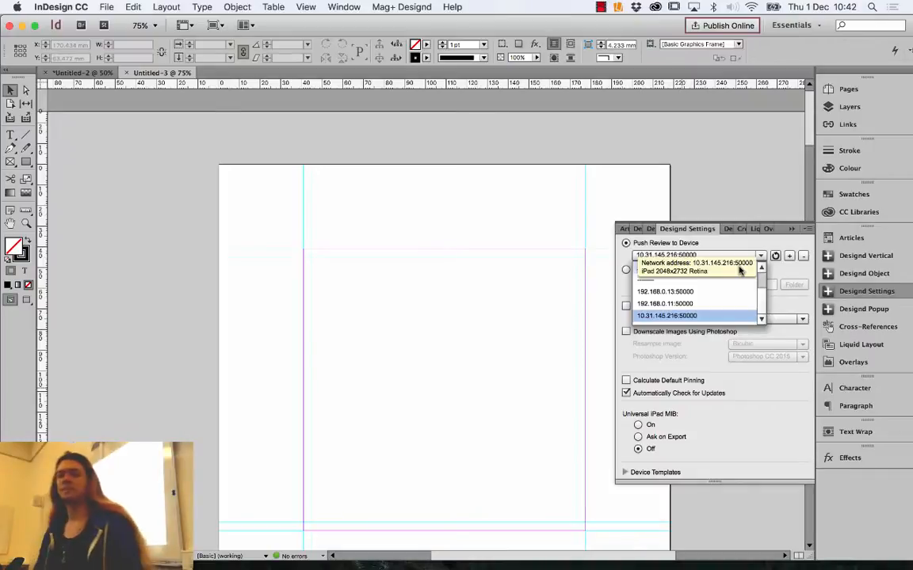
{"action": "left_click", "coordinate": [787, 273]}
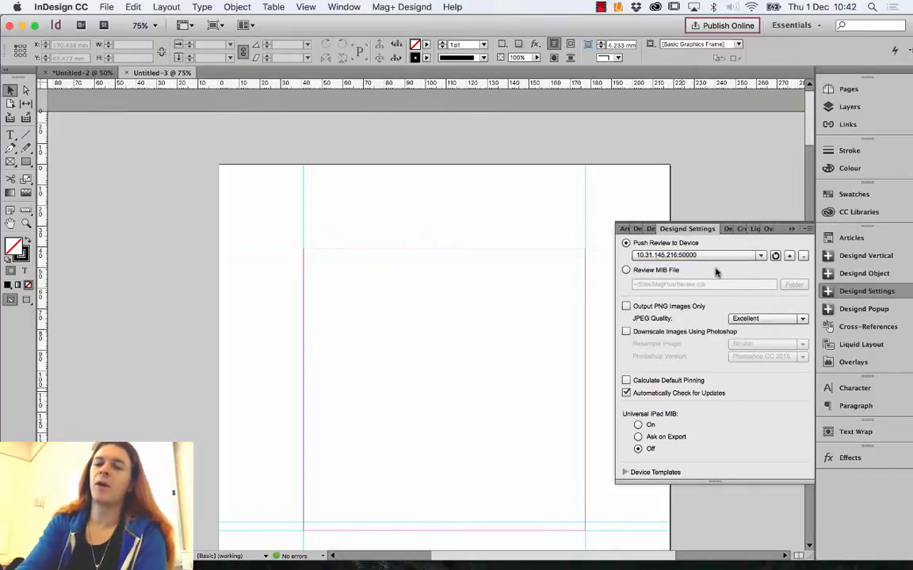
- Show Designd Vertical and draw a rectangle of about 72 × 83 mm on the Untitled-3 page with black fill and no stroke
{"action": "left_click", "coordinate": [649, 229]}
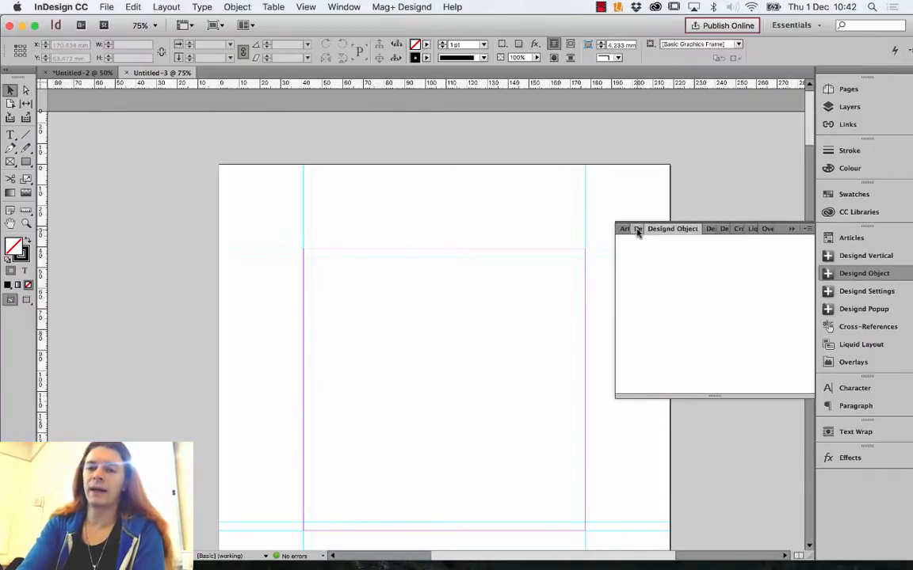
{"action": "left_click", "coordinate": [638, 229]}
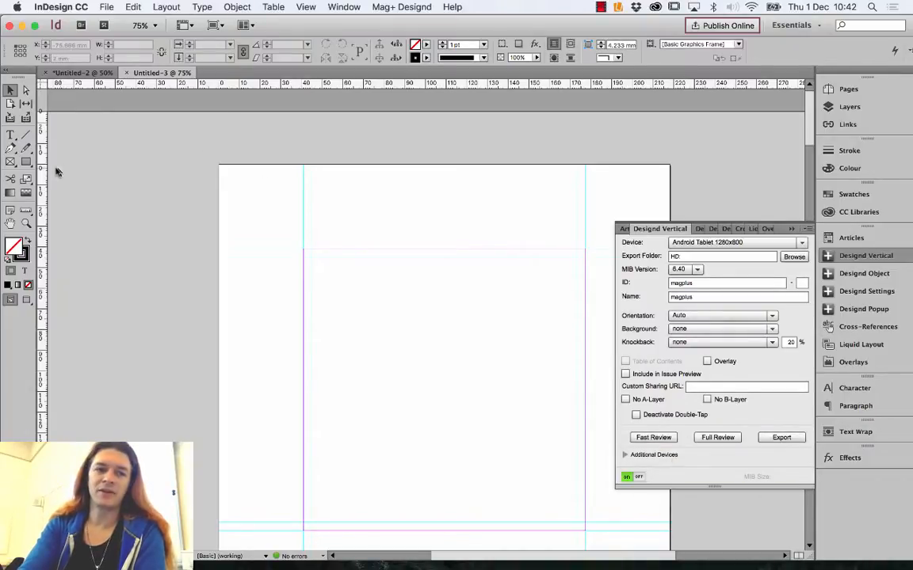
{"action": "left_click", "coordinate": [27, 162]}
{"action": "left_click", "coordinate": [25, 242]}
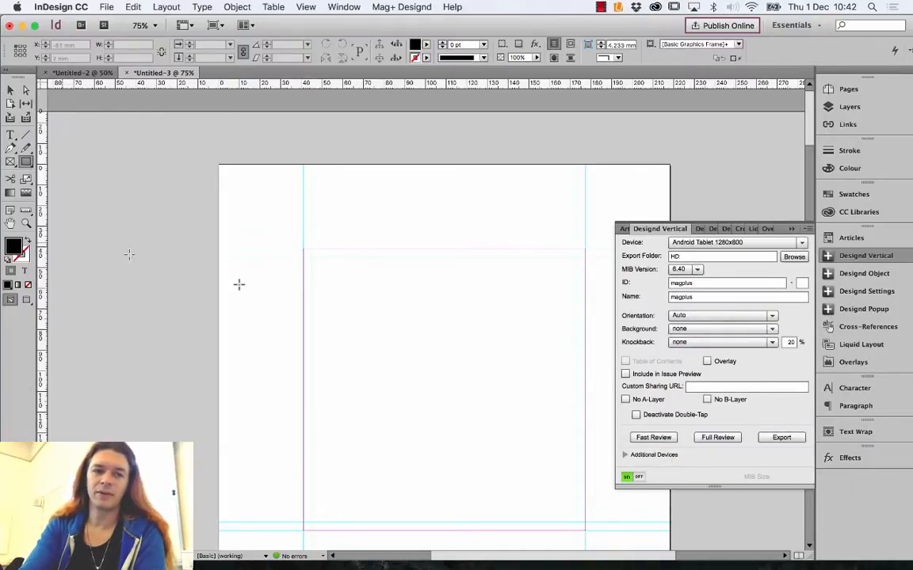
{"action": "left_click_drag", "start_coordinate": [360, 289], "coordinate": [509, 461]}
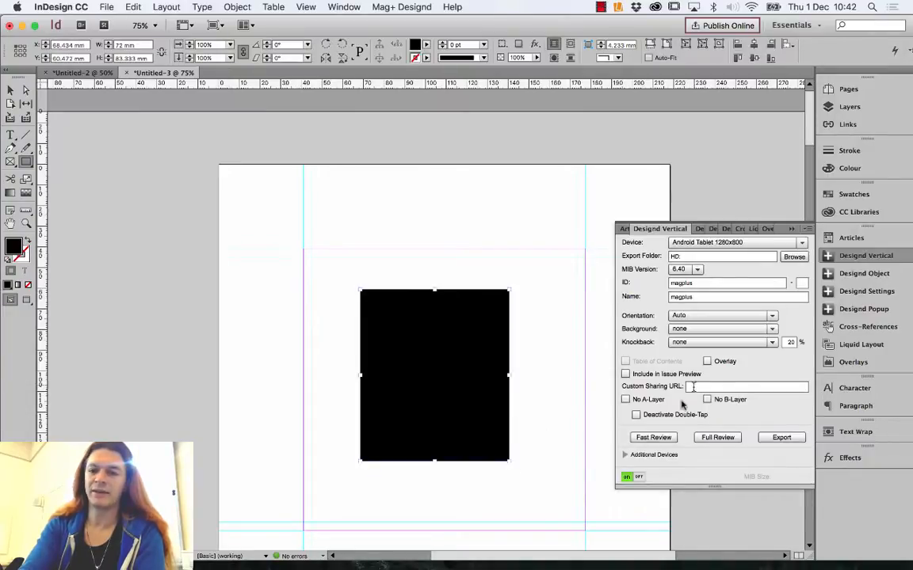
- Try to send Untitled-3 to the device as a Fast Review and dismiss the resulting messages
{"action": "left_click", "coordinate": [650, 438]}
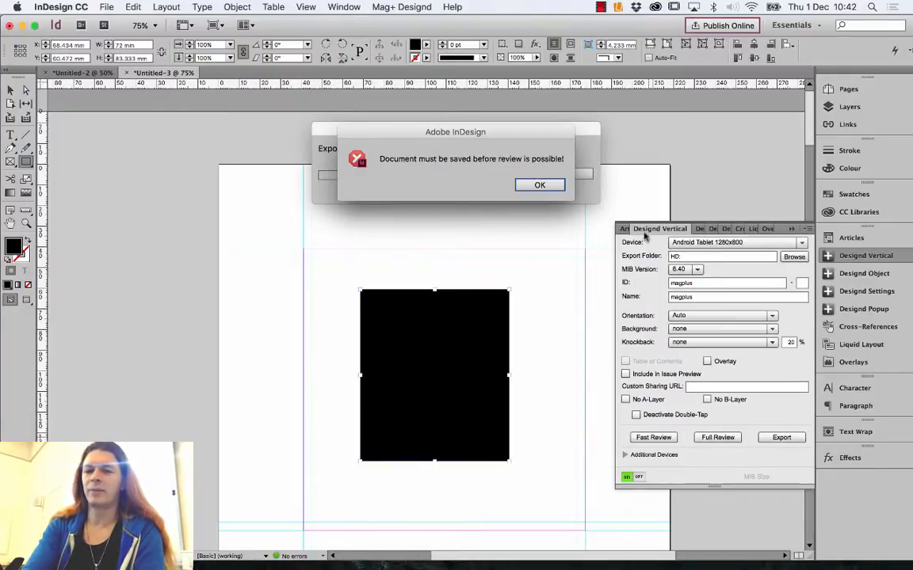
{"action": "left_click", "coordinate": [539, 186]}
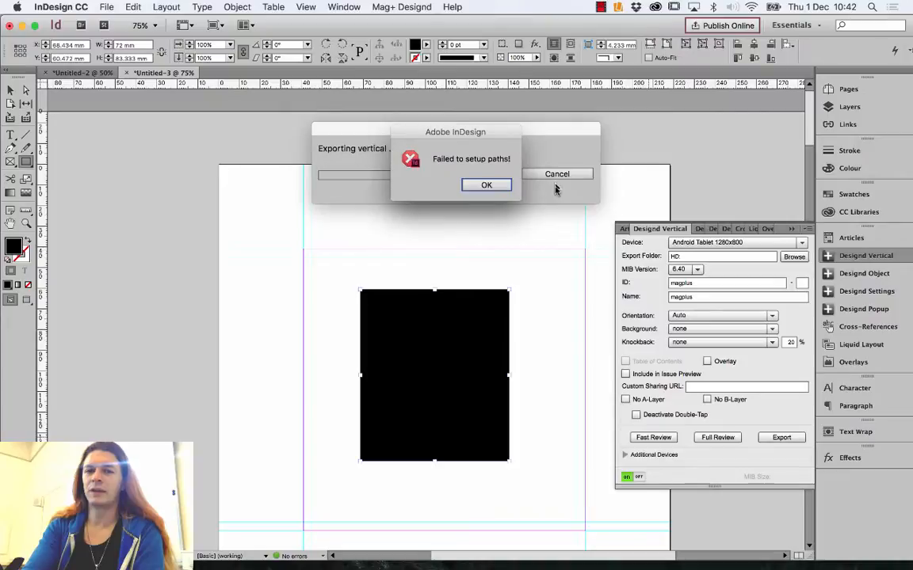
{"action": "left_click", "coordinate": [486, 185]}
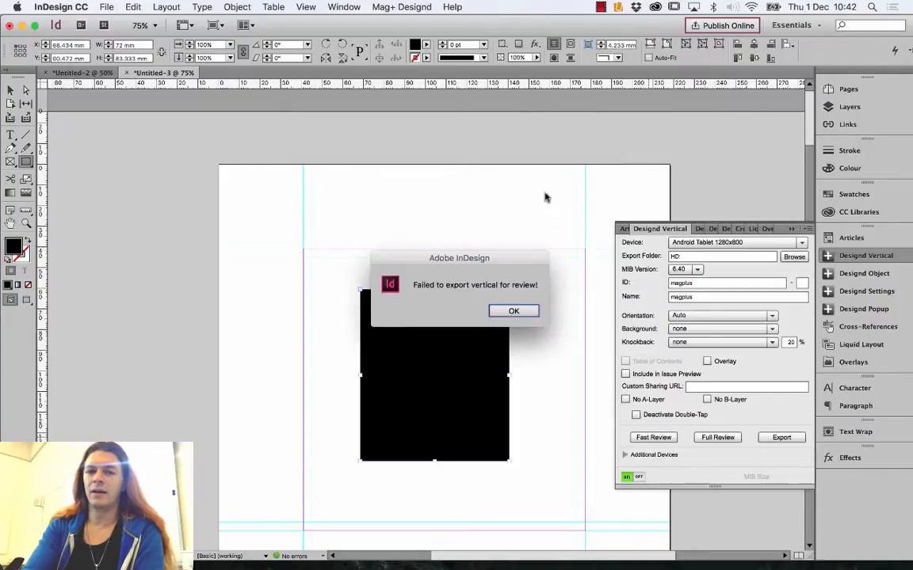
{"action": "left_click", "coordinate": [510, 311]}
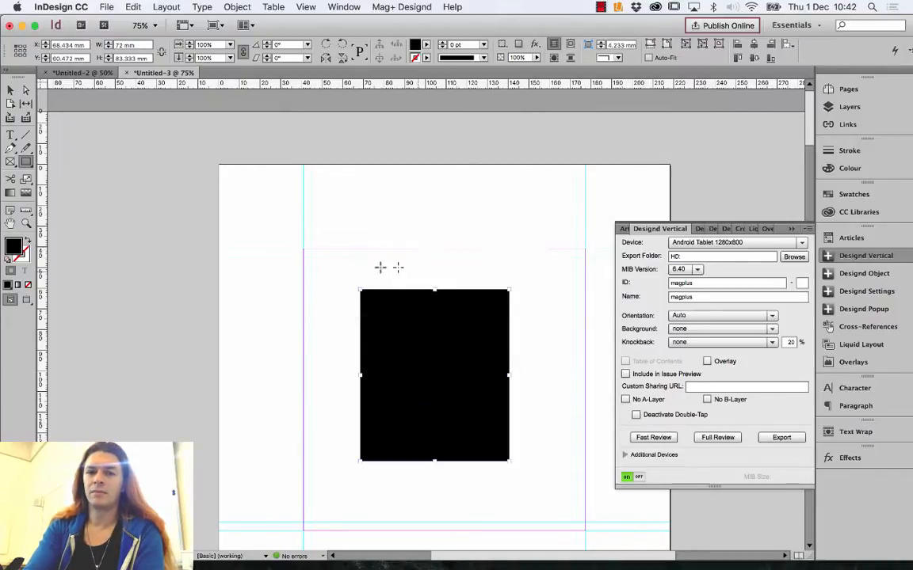
- In Untitled-2, draw a rectangle of about 76 × 88 mm inside the iPad frame and give it black fill and no stroke
{"action": "left_click", "coordinate": [75, 72]}
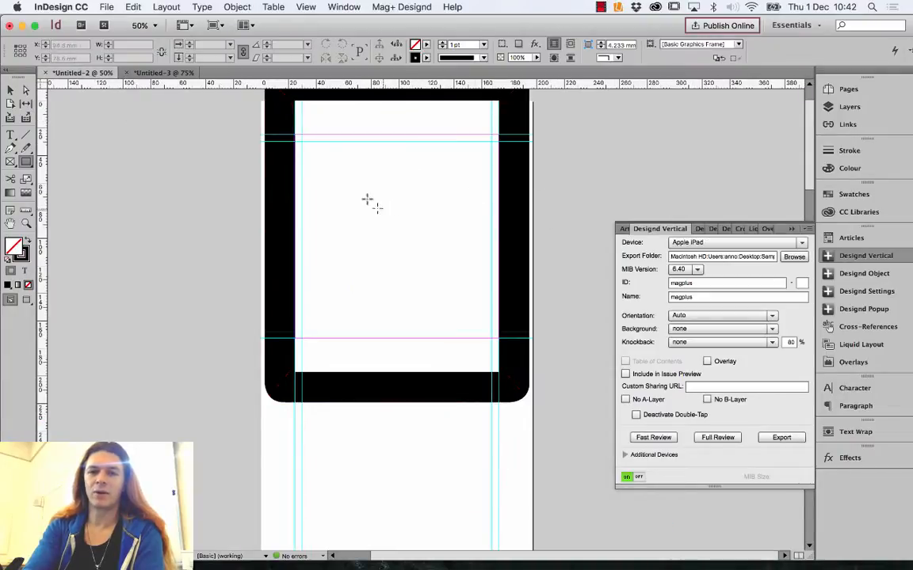
{"action": "mouse_move", "coordinate": [355, 161]}
{"action": "left_mouse_down"}
{"action": "mouse_move", "coordinate": [379, 203]}
{"action": "mouse_move", "coordinate": [461, 283]}
{"action": "left_mouse_up"}
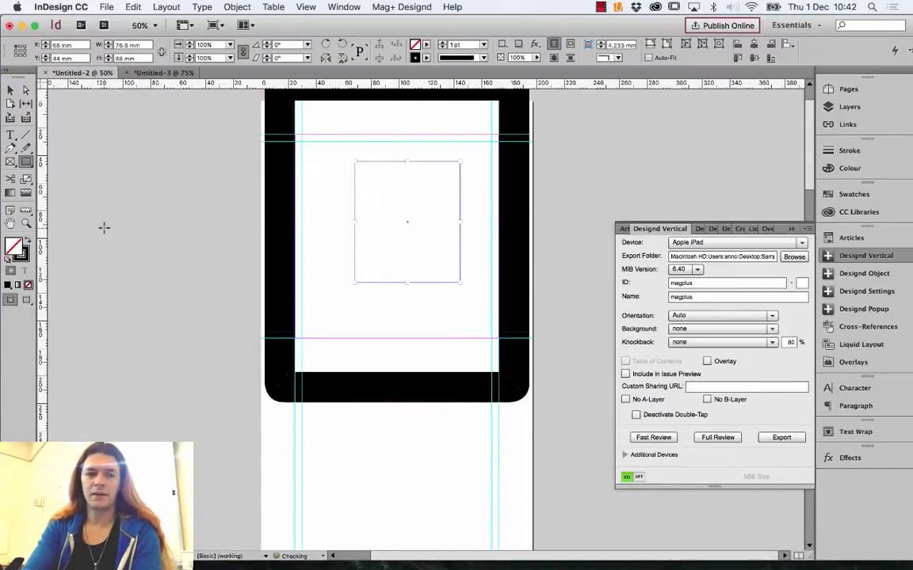
{"action": "left_click", "coordinate": [27, 241]}
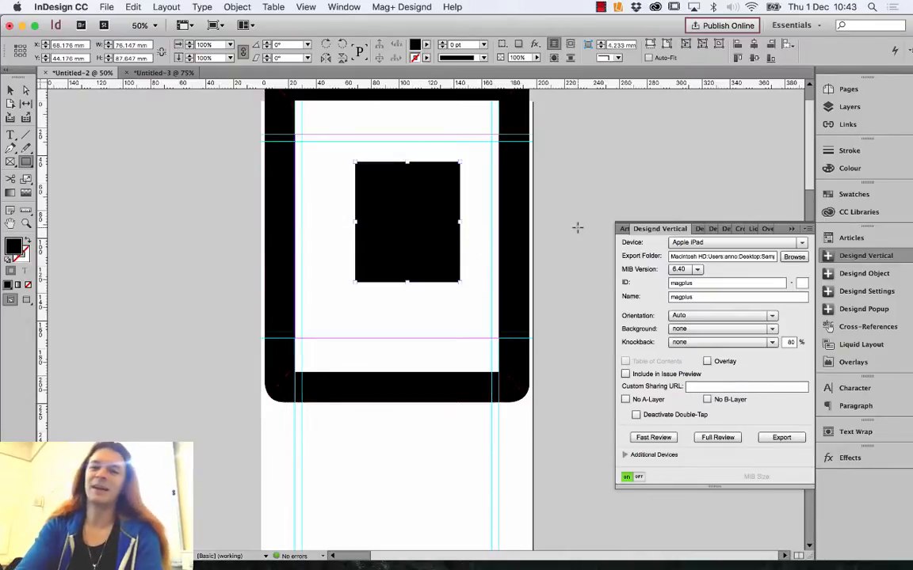
- Choose the mirrored iPad by its device name for Push Review to Device in Designd Settings
{"action": "left_click", "coordinate": [712, 229]}
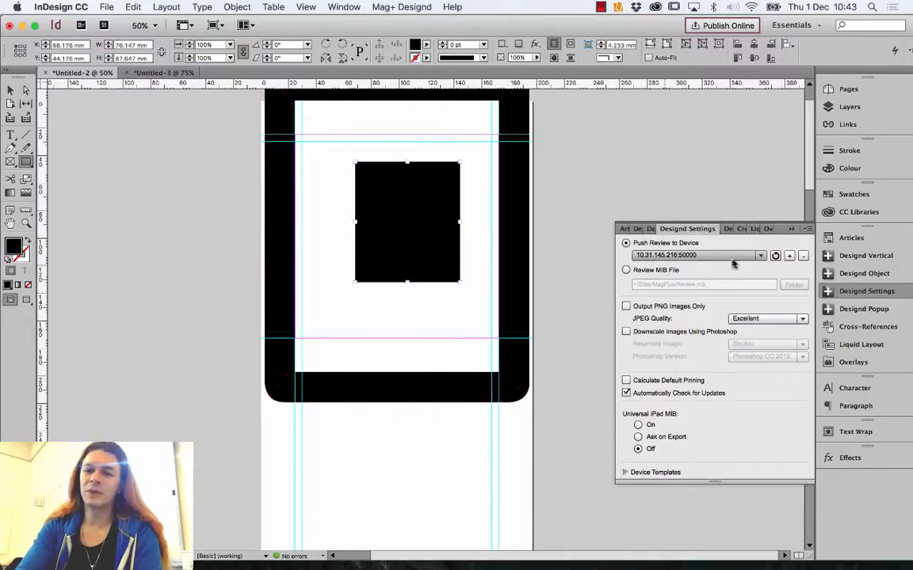
{"action": "left_click", "coordinate": [733, 256]}
{"action": "left_click", "coordinate": [712, 269]}
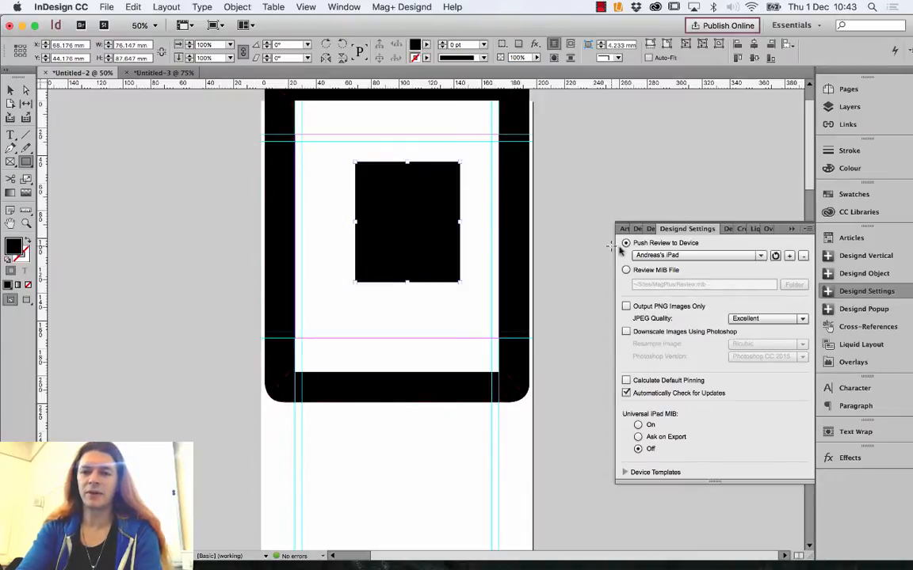
- Try to send Untitled-2 as a Fast Review from Designd Vertical and dismiss the resulting messages
{"action": "left_click", "coordinate": [638, 229]}
{"action": "left_click", "coordinate": [651, 439]}
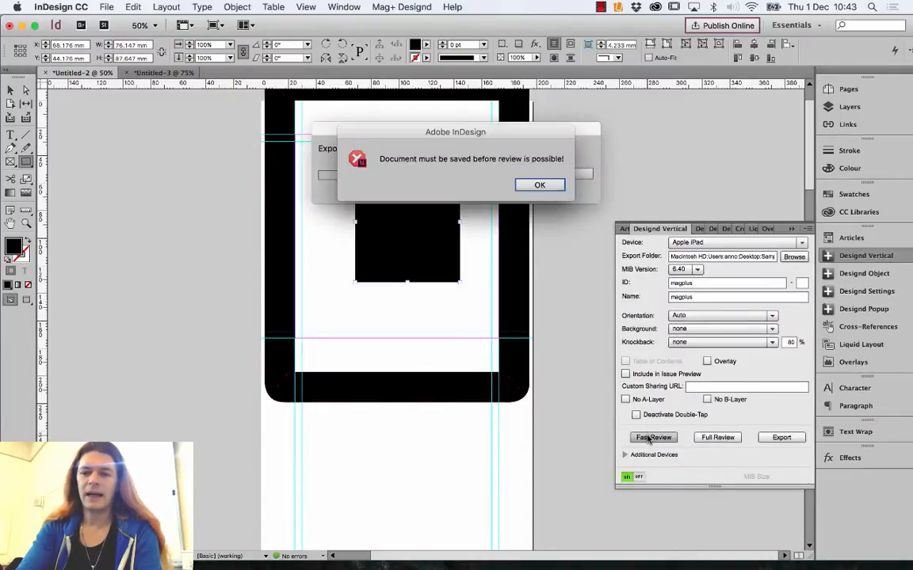
{"action": "left_click", "coordinate": [544, 185]}
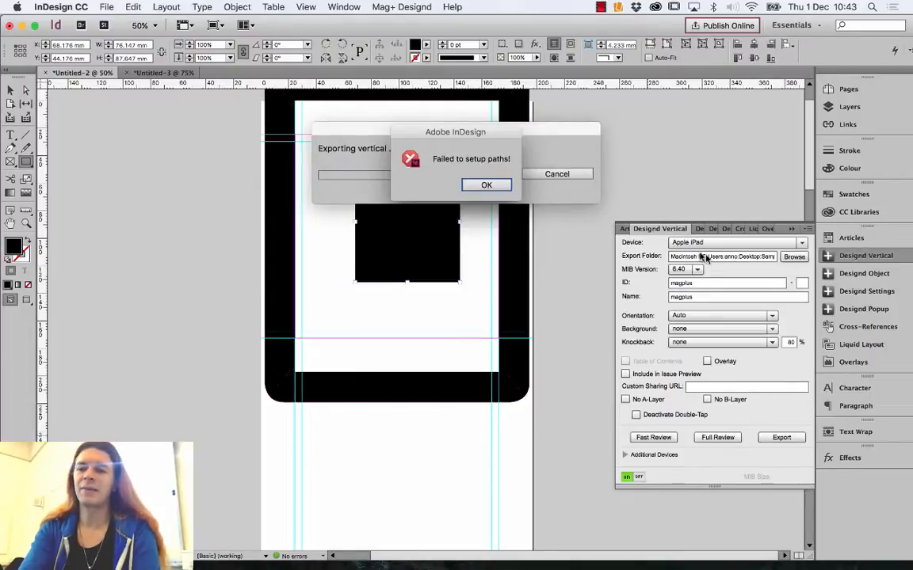
{"action": "left_click", "coordinate": [484, 184]}
{"action": "left_click", "coordinate": [537, 316]}
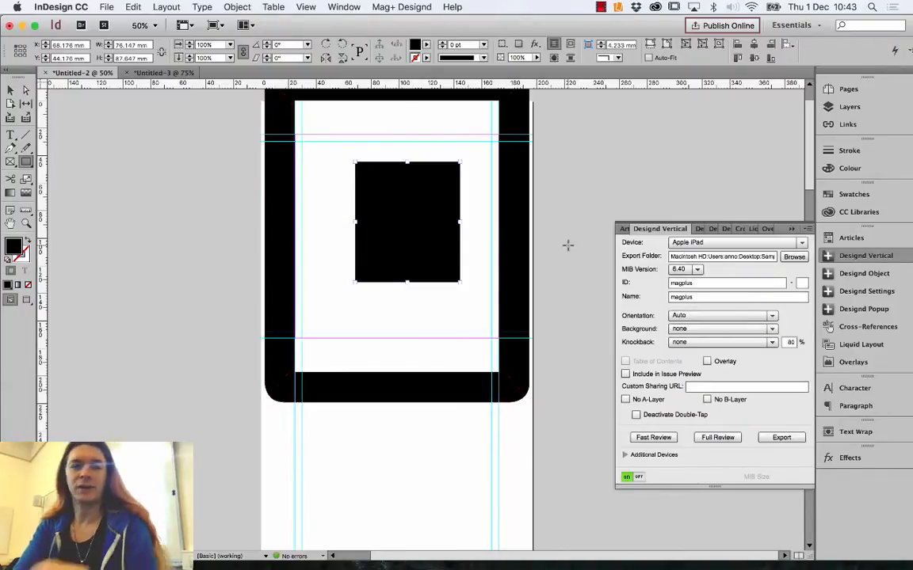
- Save the document as Untitled-2 in InDesign CC 2015 format in the Sample_mag folder on the Desktop
{"action": "key", "text": "super+s"}
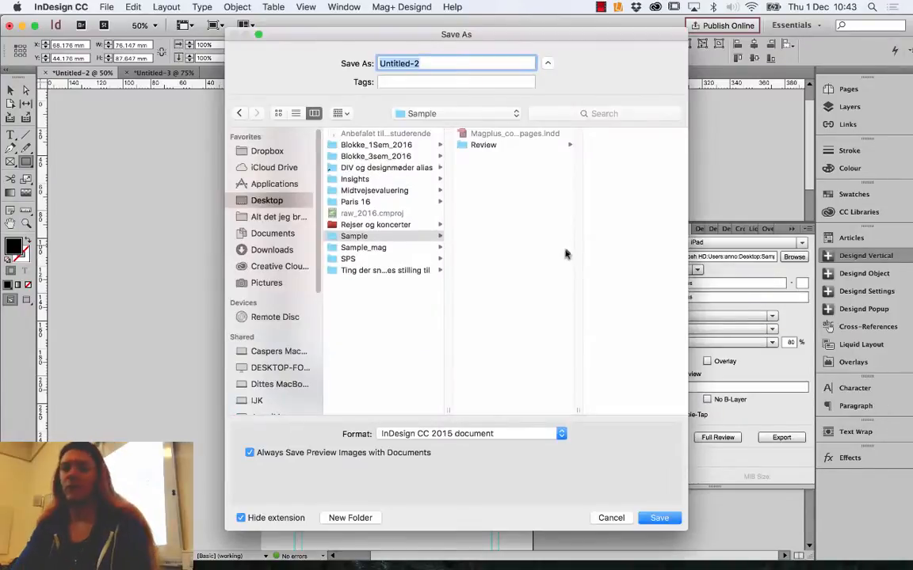
{"action": "left_click", "coordinate": [373, 247]}
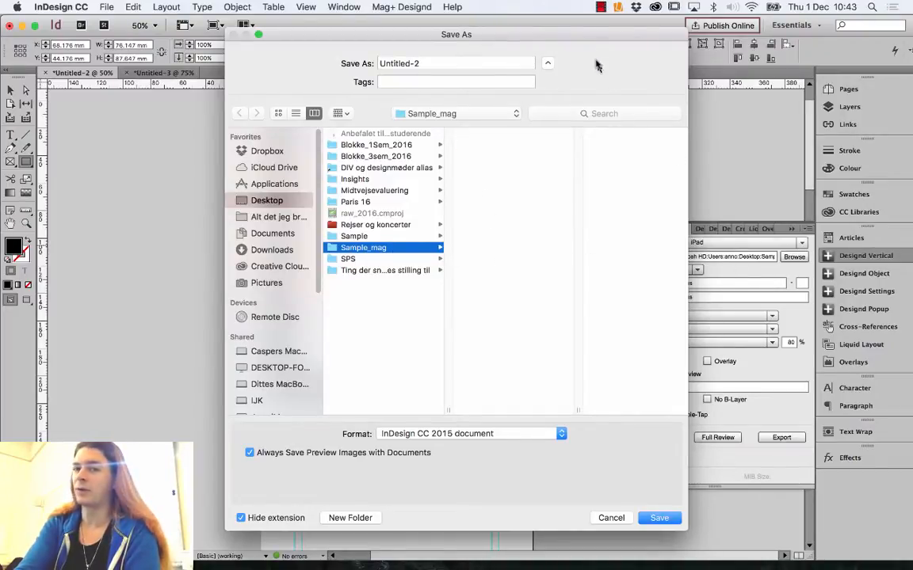
{"action": "left_click_drag", "start_coordinate": [578, 34], "coordinate": [558, 43]}
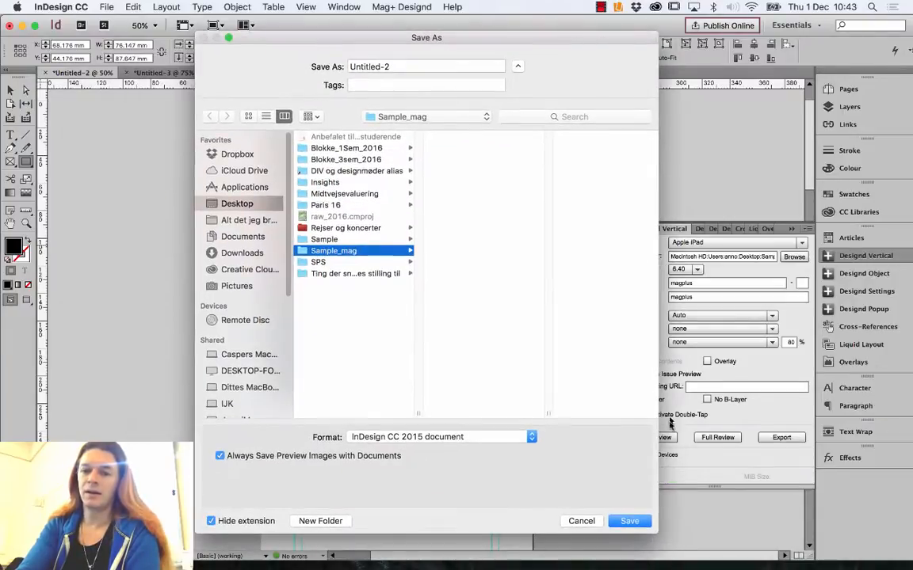
{"action": "left_click", "coordinate": [628, 521]}
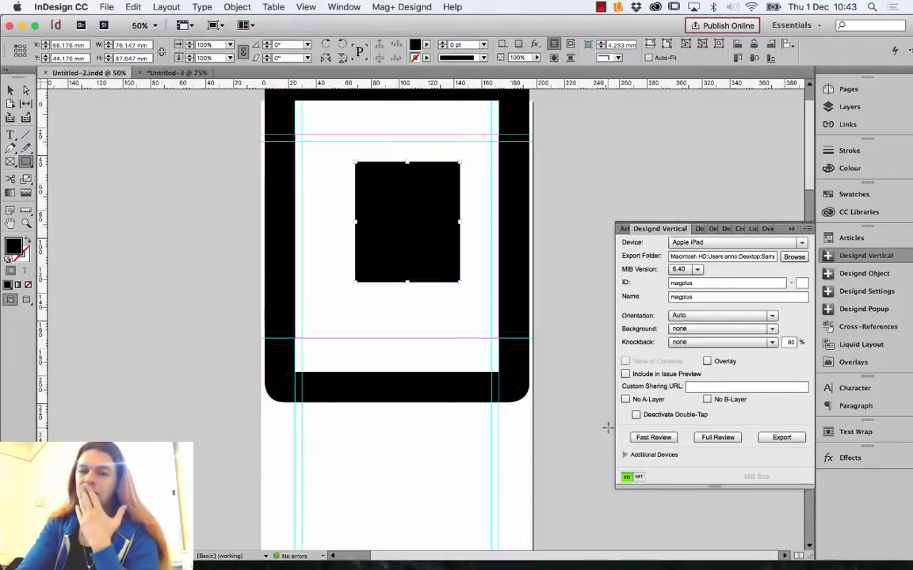
- Send the saved Untitled-2 document as a Fast Review and view it on the mirrored iPad in Reflector 2
{"action": "left_click", "coordinate": [662, 438]}
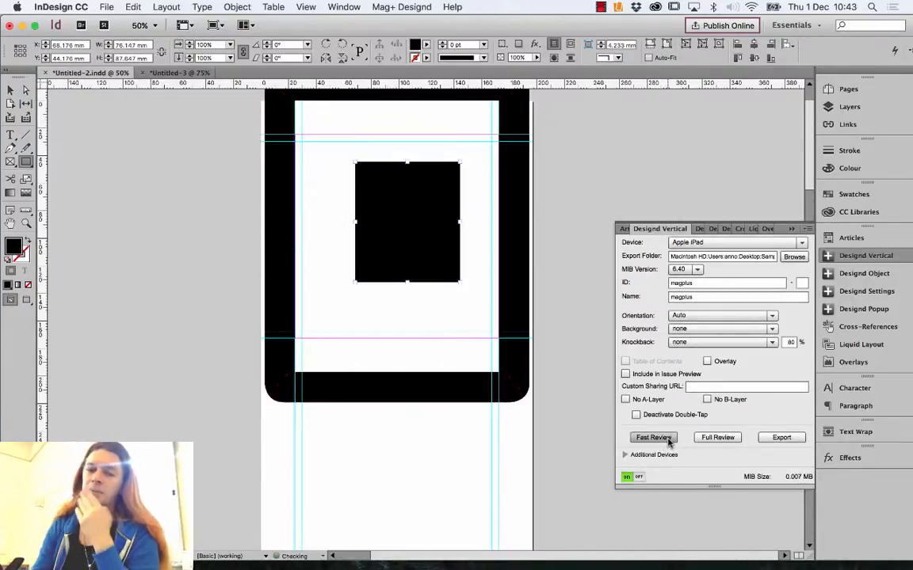
{"action": "key", "text": "ctrl+Right"}
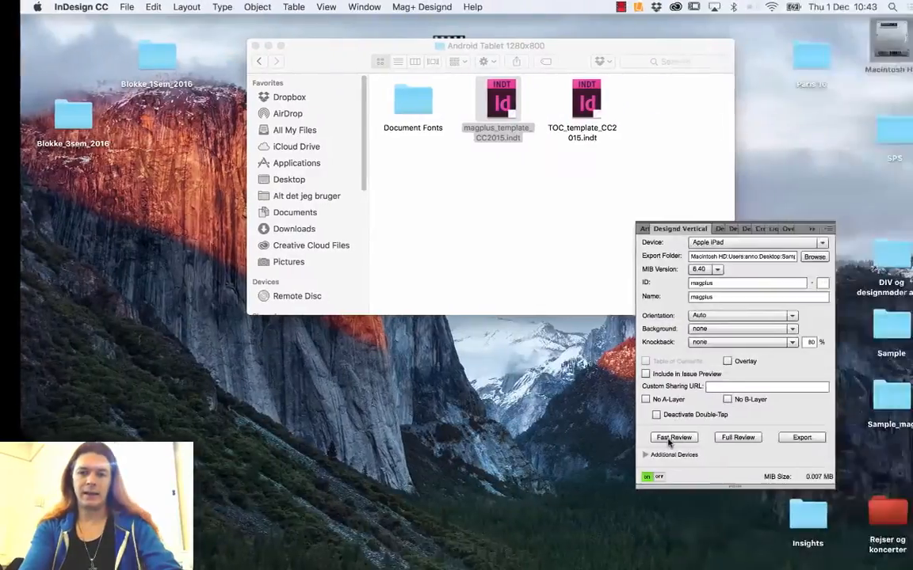
{"action": "key", "text": "ctrl+Left"}
{"action": "key", "text": "ctrl+Left"}
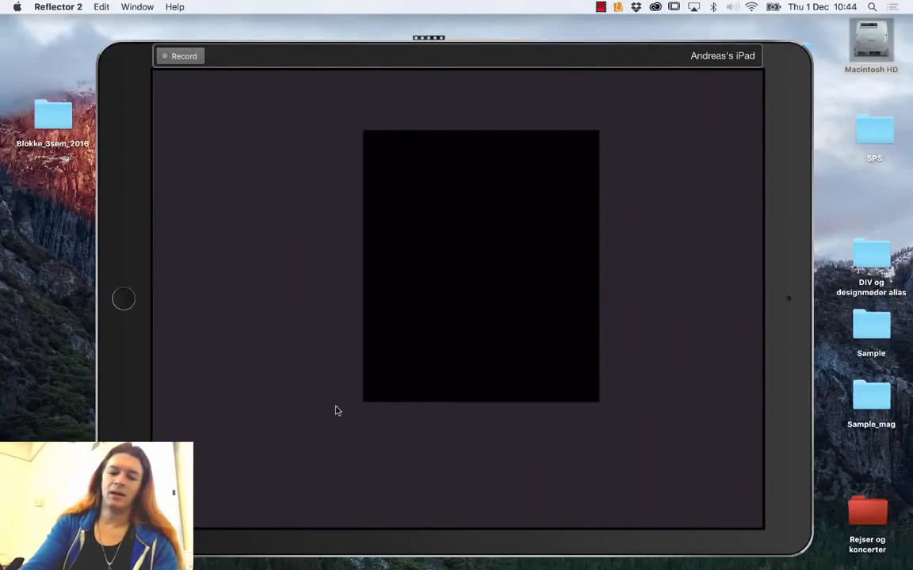
- Return to InDesign and deselect the black rectangle in Untitled-2
{"action": "key", "text": "super+Tab"}
{"action": "left_click", "coordinate": [538, 415]}
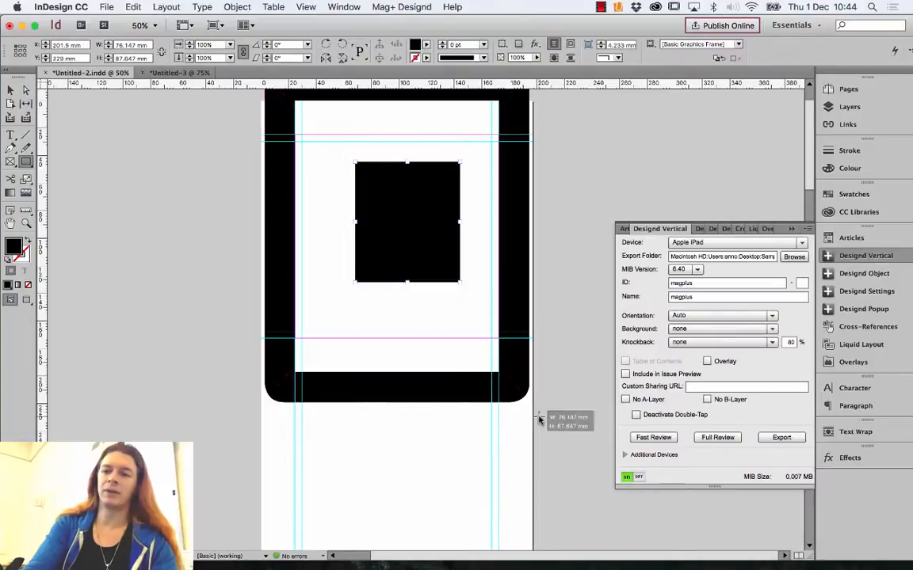
{"action": "left_click", "coordinate": [522, 297]}
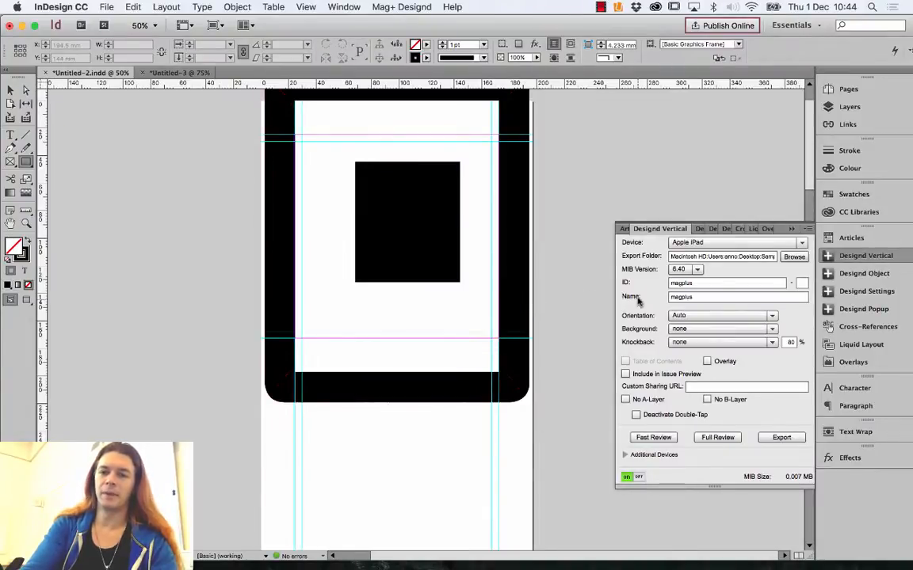
- Try 255white as the Designd Vertical background and set the background back to none
{"action": "left_click", "coordinate": [772, 329]}
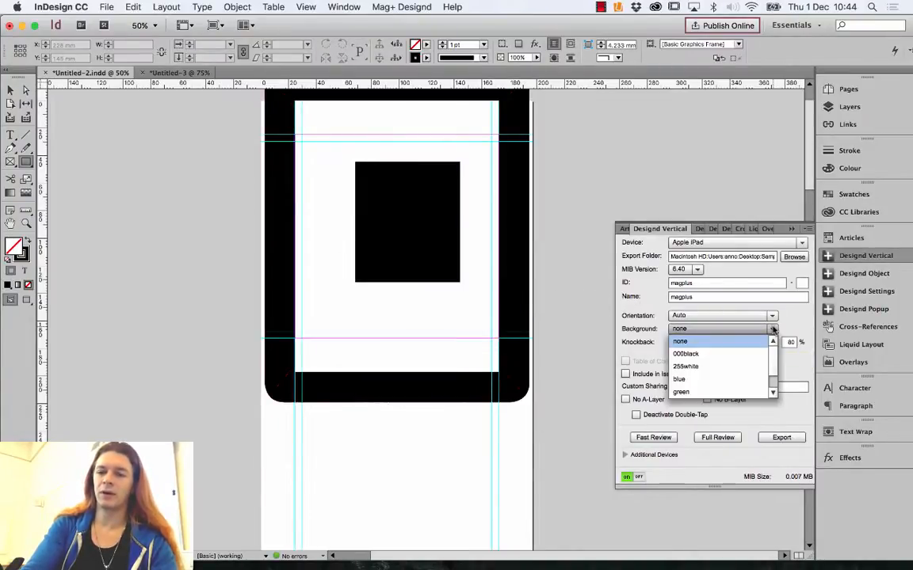
{"action": "left_click", "coordinate": [723, 368]}
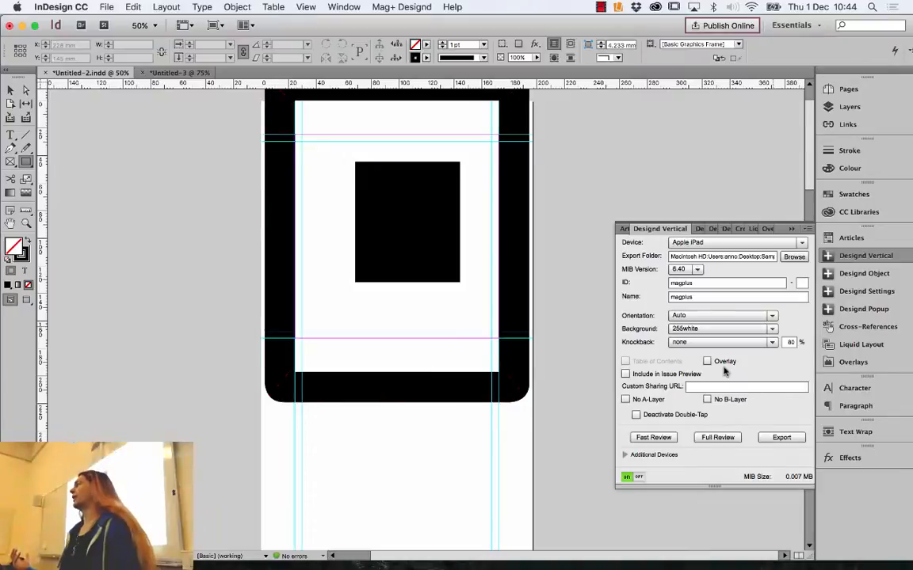
{"action": "left_click", "coordinate": [772, 328]}
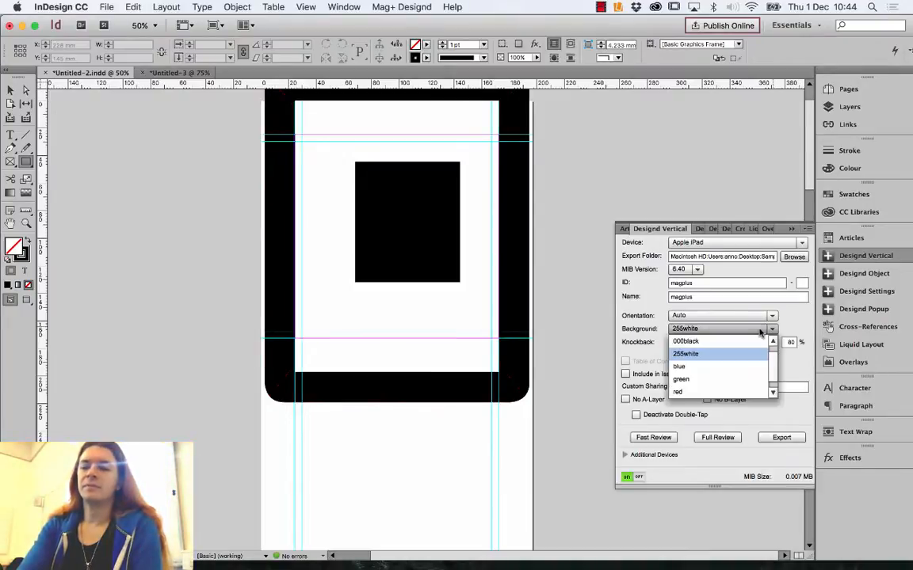
{"action": "left_click", "coordinate": [773, 342]}
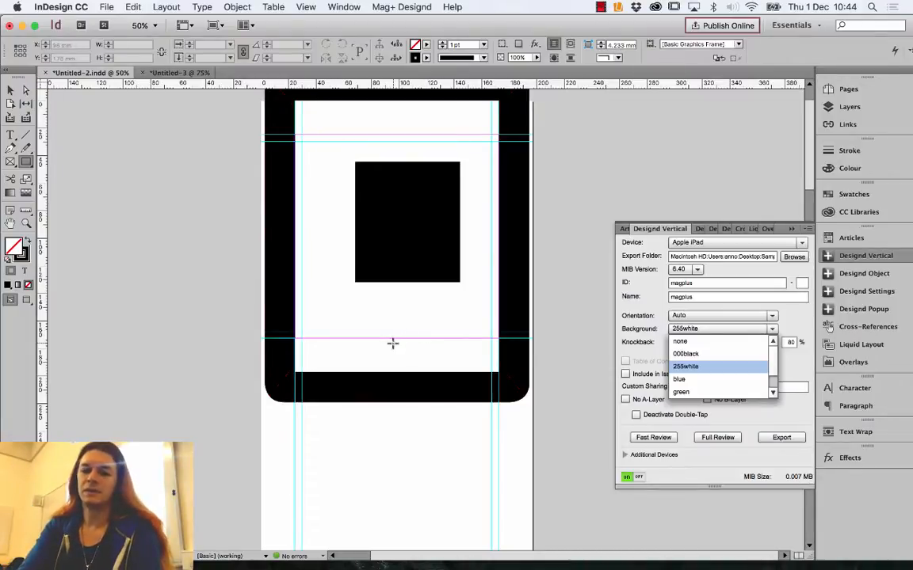
{"action": "left_click", "coordinate": [705, 342]}
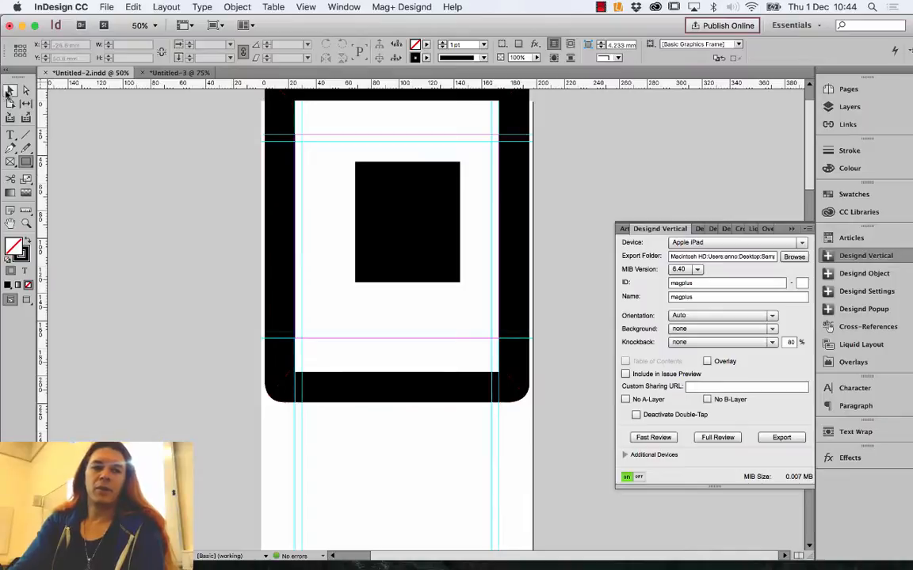
- Delete the black rectangle from the page of Untitled-2
{"action": "left_click", "coordinate": [8, 89]}
{"action": "left_click", "coordinate": [428, 224]}
{"action": "key", "text": "Delete"}
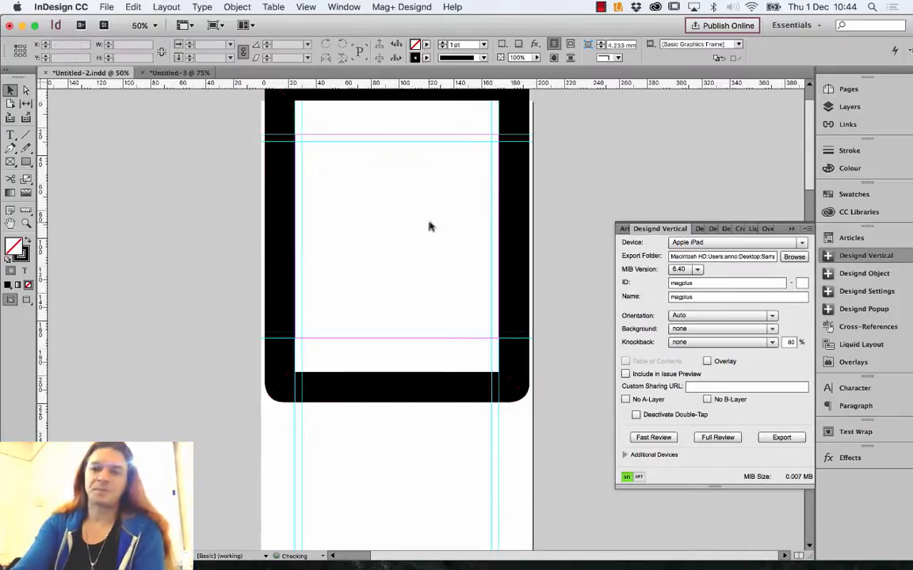
- Close the Untitled-3 document without saving its changes
{"action": "left_click", "coordinate": [142, 74]}
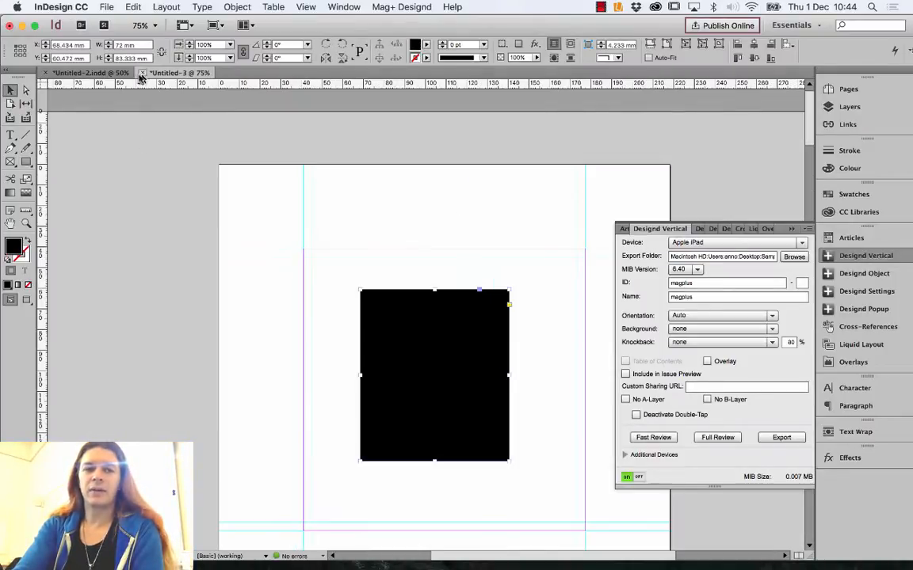
{"action": "left_click", "coordinate": [142, 74]}
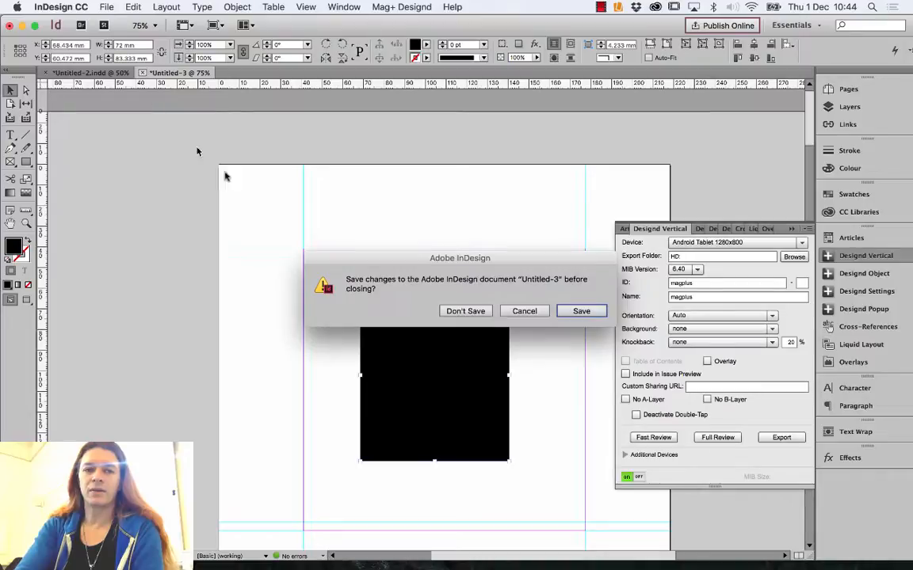
{"action": "left_click", "coordinate": [466, 312]}
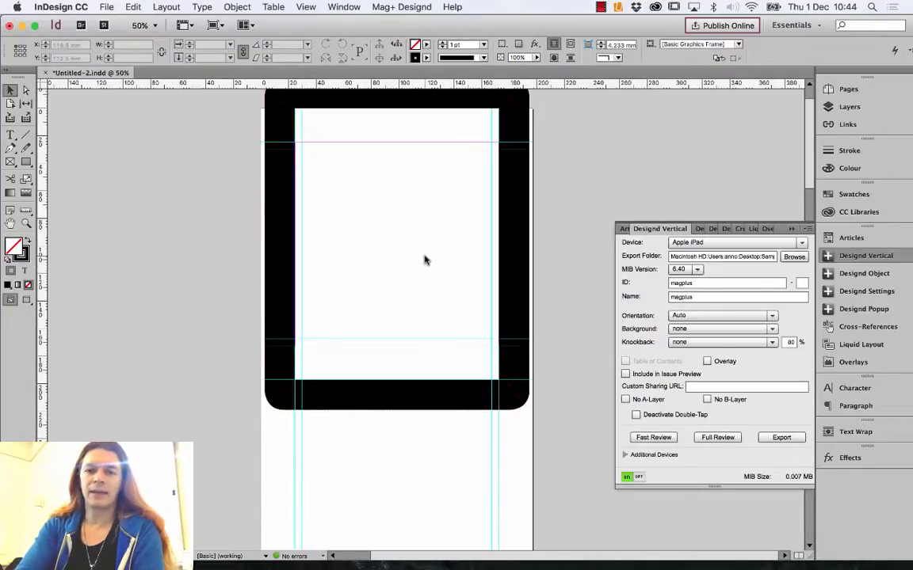
- Show the document's layers and widen the list so the full layer names are readable, leaving nothing selected on the page
{"action": "left_click", "coordinate": [848, 106]}
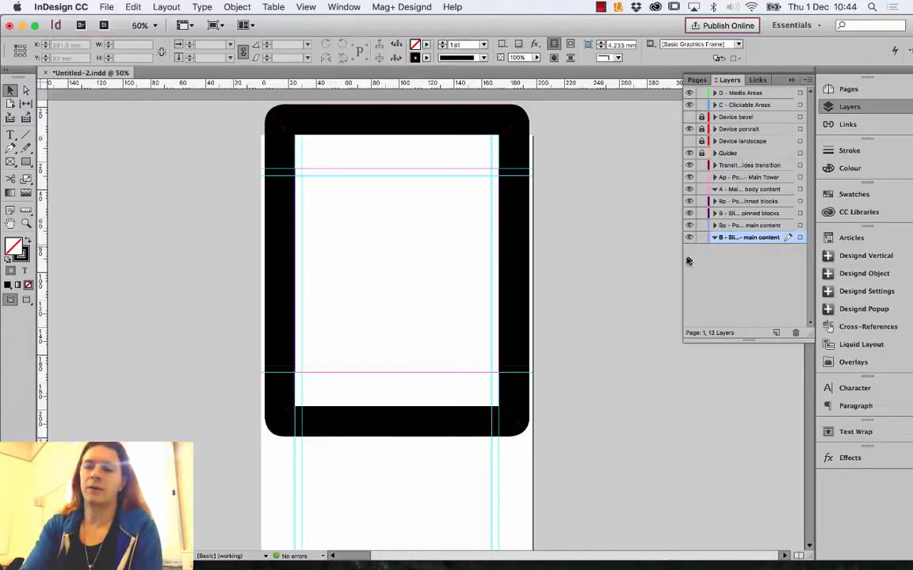
{"action": "left_click_drag", "start_coordinate": [650, 255], "coordinate": [645, 257]}
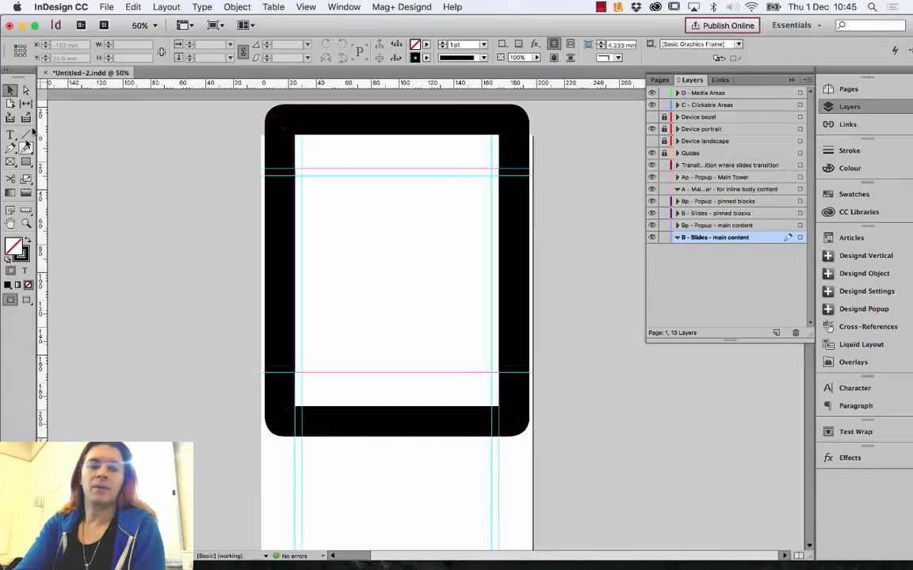
{"action": "left_click", "coordinate": [115, 168]}
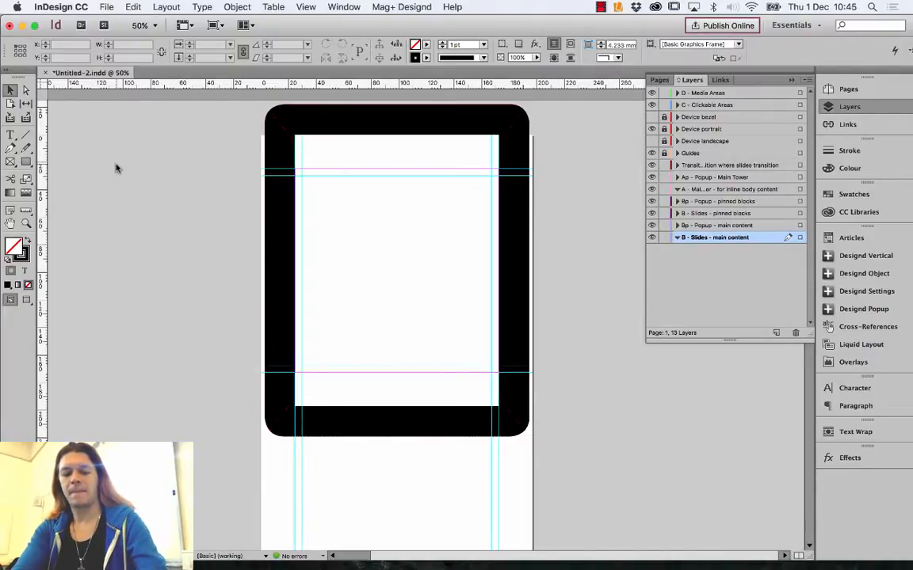
- Start placing a file and browse from the Desktop through Blokke_3sem_2016, DP and DP_Blok 2 to the Stocks folder
{"action": "key", "text": "super+d"}
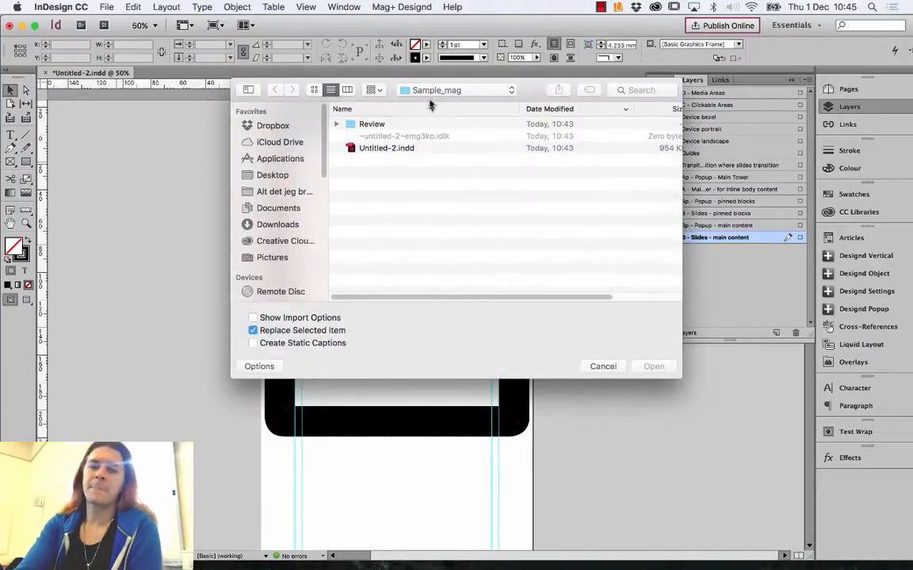
{"action": "left_click", "coordinate": [392, 89]}
{"action": "left_click", "coordinate": [429, 104]}
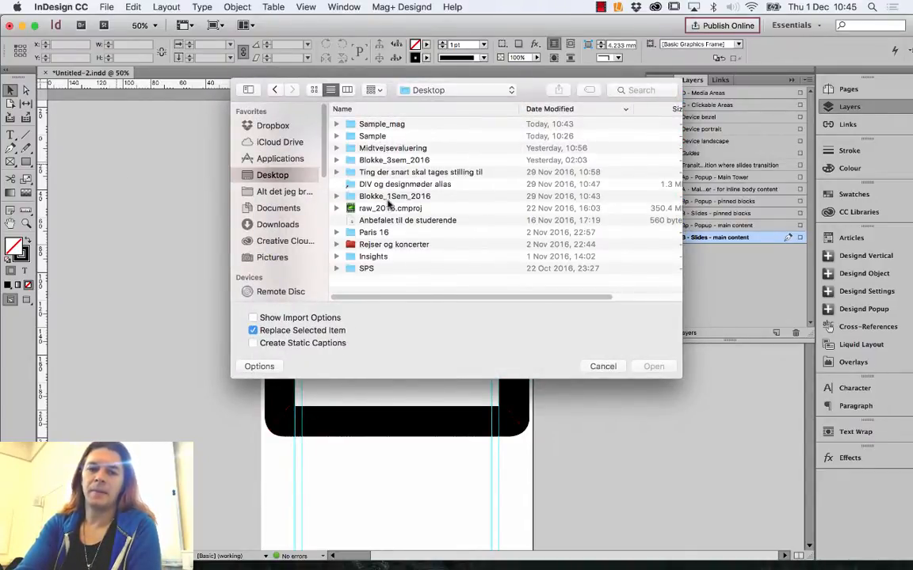
{"action": "double_click", "coordinate": [393, 160]}
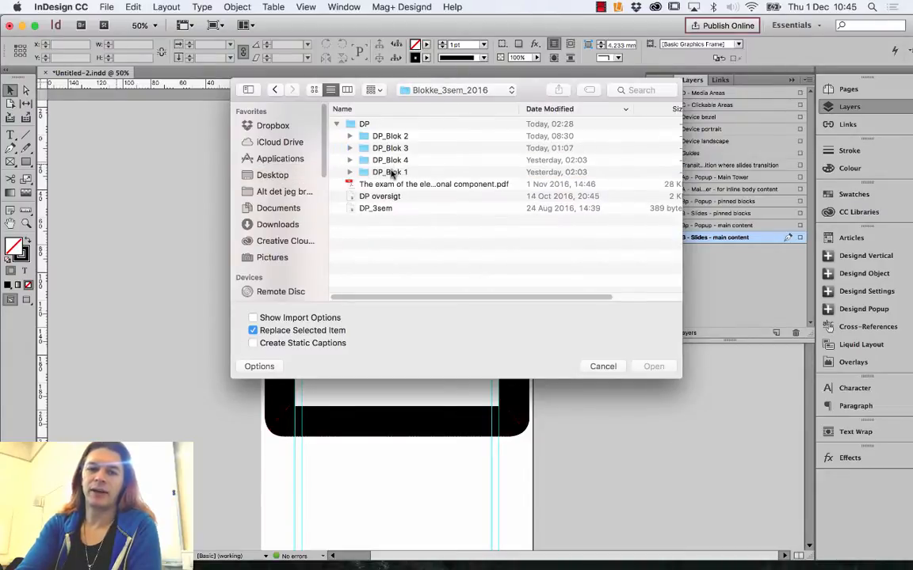
{"action": "double_click", "coordinate": [390, 148]}
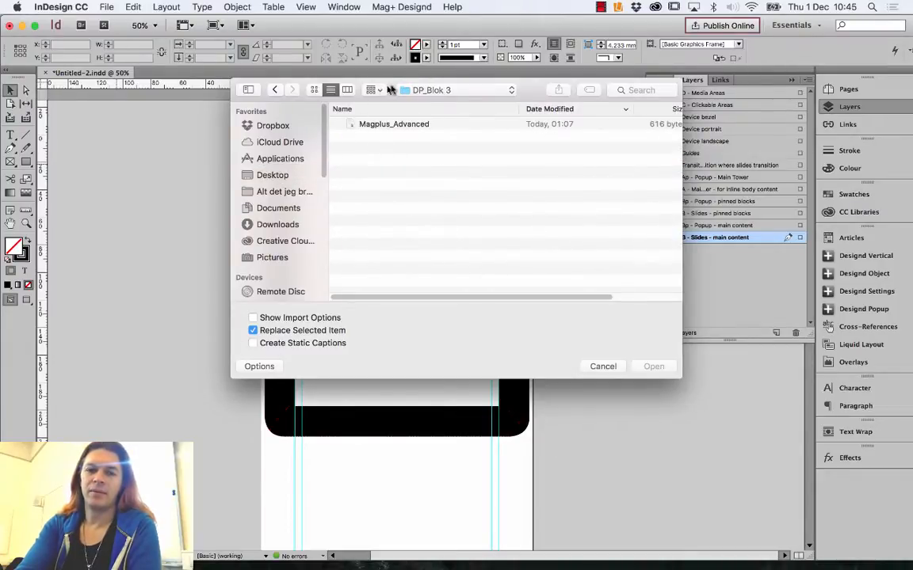
{"action": "left_click", "coordinate": [431, 91]}
{"action": "left_click", "coordinate": [407, 106]}
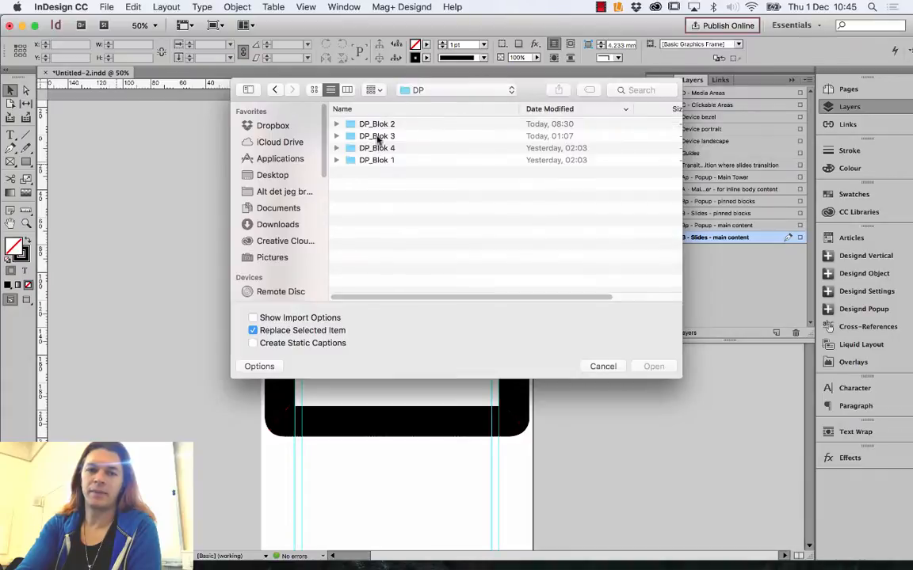
{"action": "left_click", "coordinate": [380, 124]}
{"action": "double_click", "coordinate": [380, 124]}
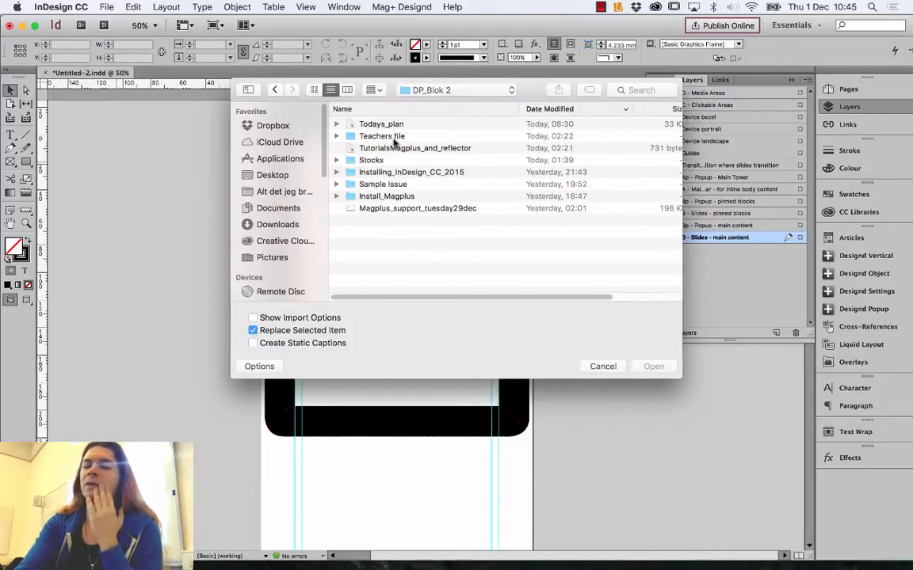
{"action": "double_click", "coordinate": [373, 160]}
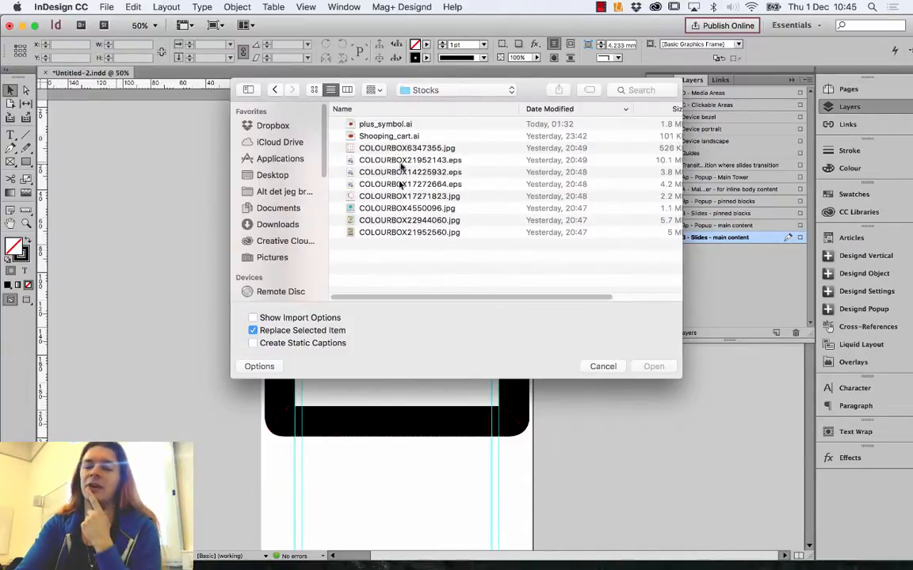
- Preview the COLOURBOX stock images in the Stocks folder and select COLOURBOX14225932.eps
{"action": "left_click", "coordinate": [365, 148]}
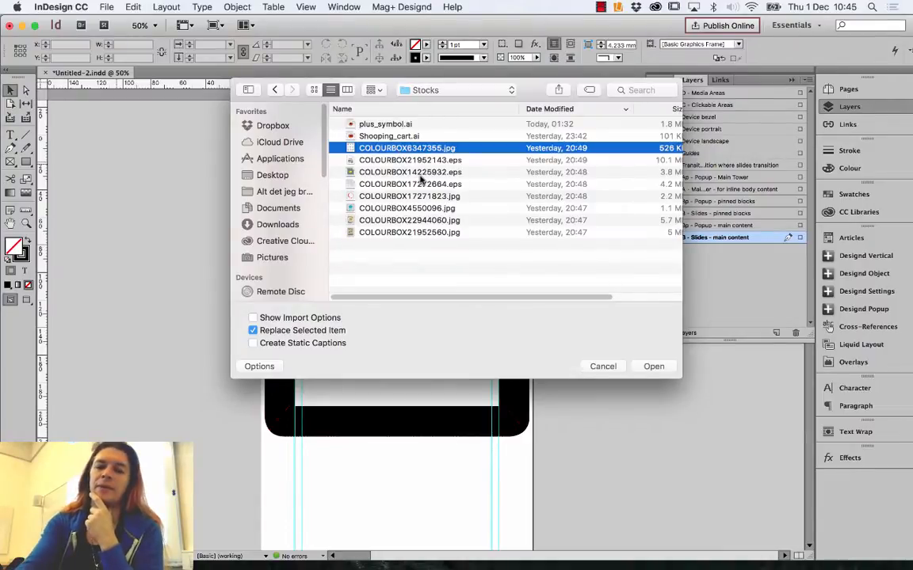
{"action": "key", "text": "space"}
{"action": "key", "text": "Down"}
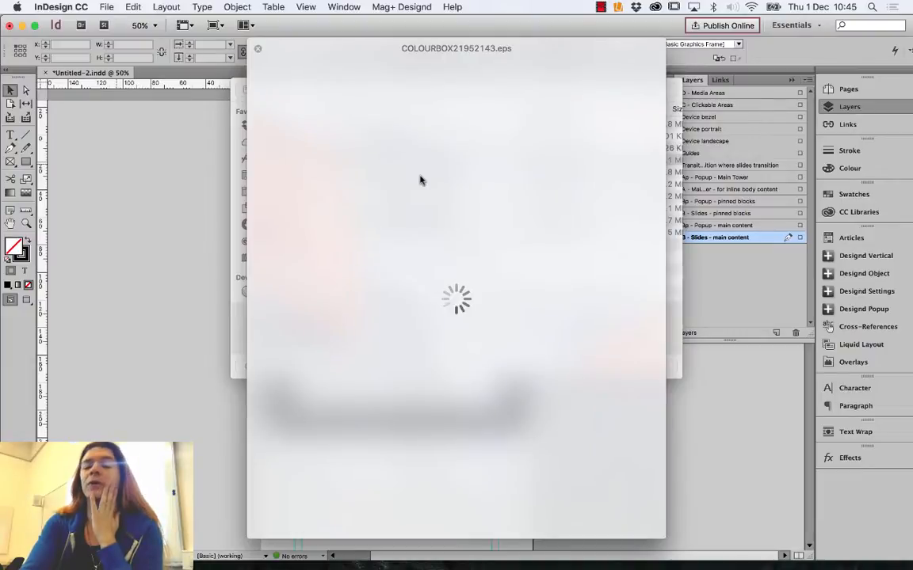
{"action": "key", "text": "Down"}
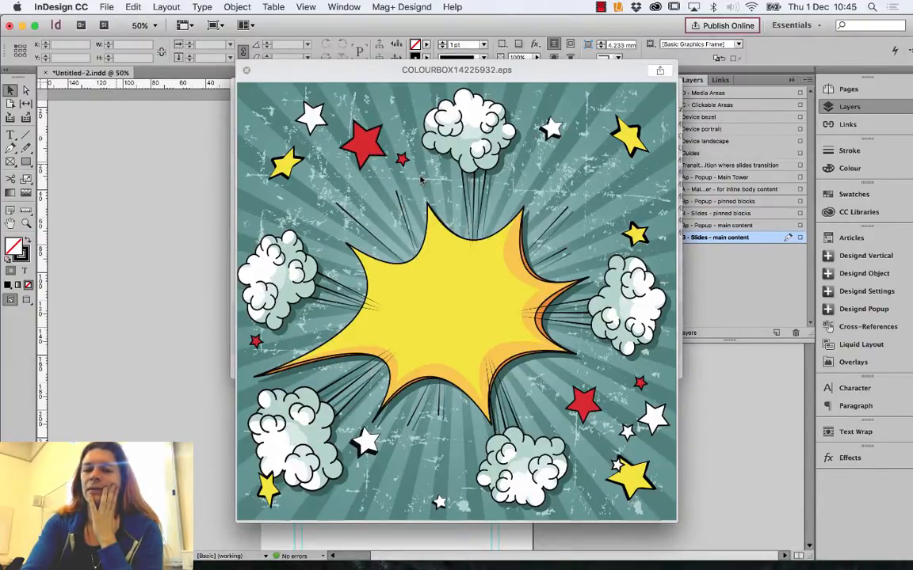
{"action": "key", "text": "Up"}
{"action": "key", "text": "Down"}
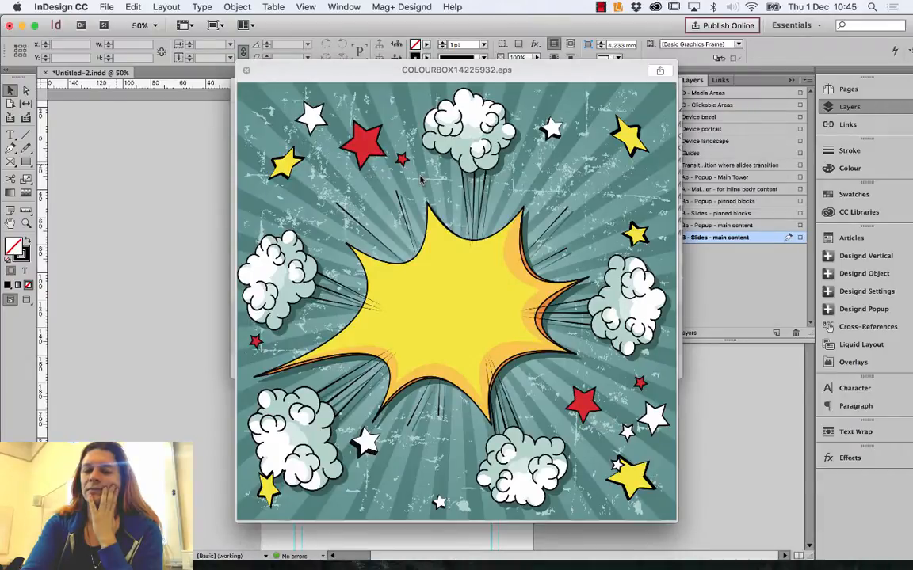
{"action": "key", "text": "Down"}
{"action": "key", "text": "Up"}
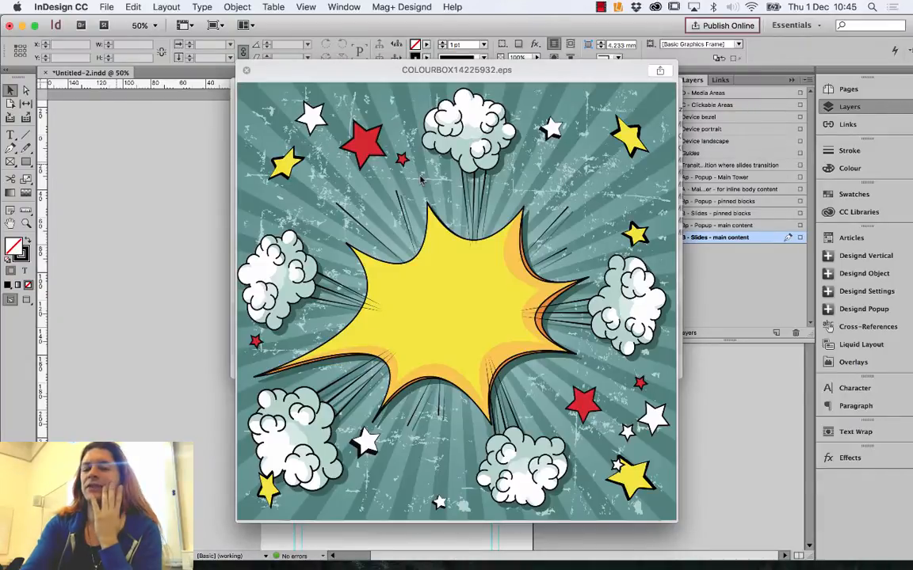
- Place COLOURBOX14225932.eps at about 32 mm wide on the pasteboard beside the page, on the B - Slides - main content layer
{"action": "left_click", "coordinate": [246, 72]}
{"action": "left_click", "coordinate": [654, 366]}
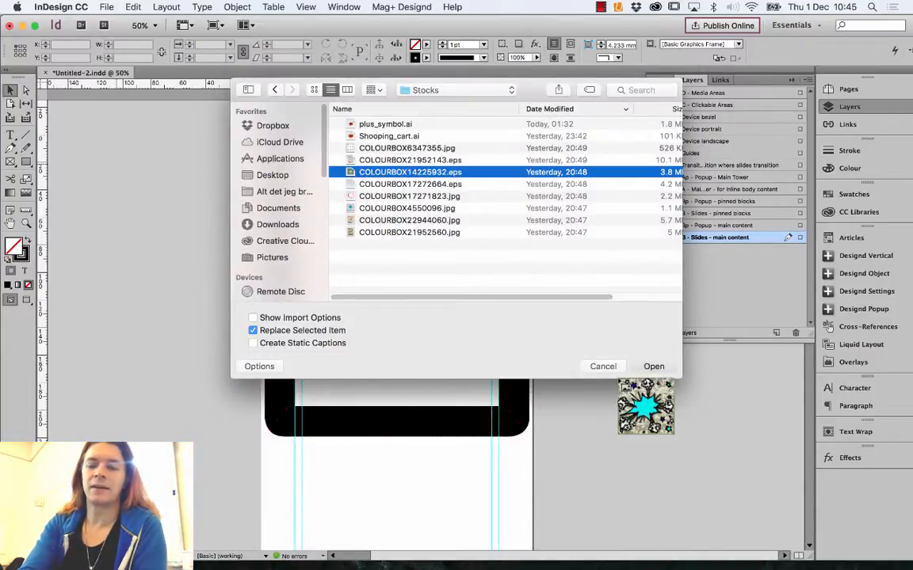
{"action": "left_click", "coordinate": [157, 169]}
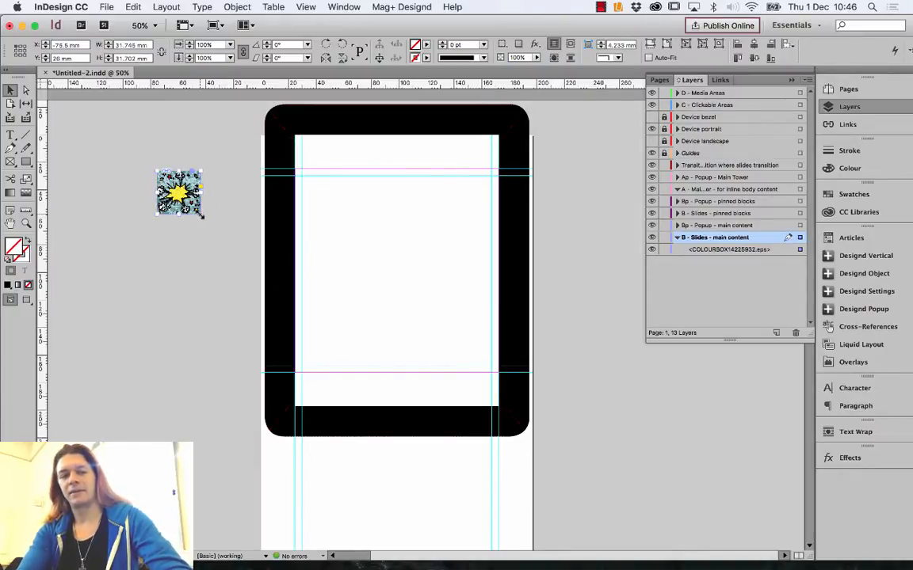
- Scale the explosion image proportionally to about 328 × 328 mm and position it behind the device frame at X -54 mm, Y -16.5 mm
{"action": "left_click_drag", "start_coordinate": [200, 215], "coordinate": [530, 545]}
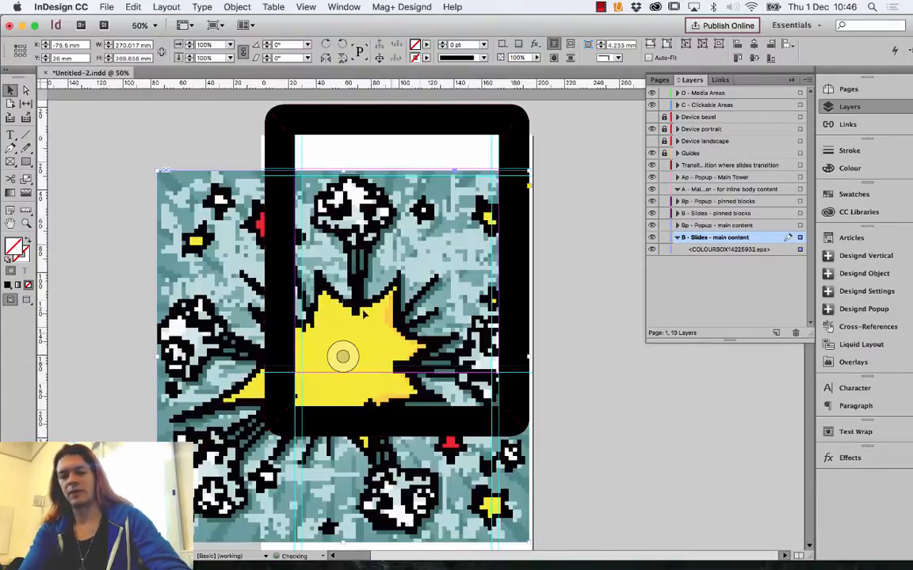
{"action": "left_click_drag", "start_coordinate": [210, 251], "coordinate": [240, 192]}
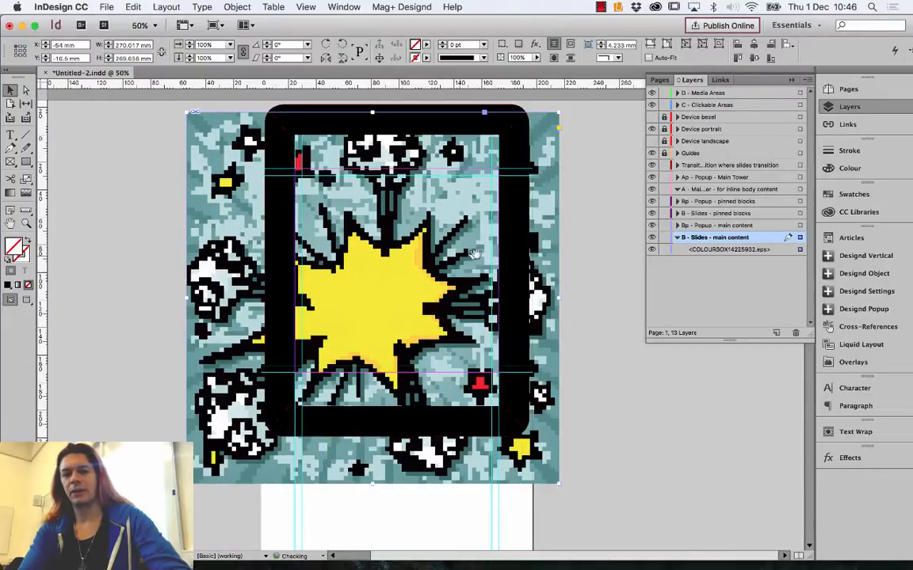
{"action": "scroll", "coordinate": [470, 307], "scroll_direction": "down", "scroll_amount": 2}
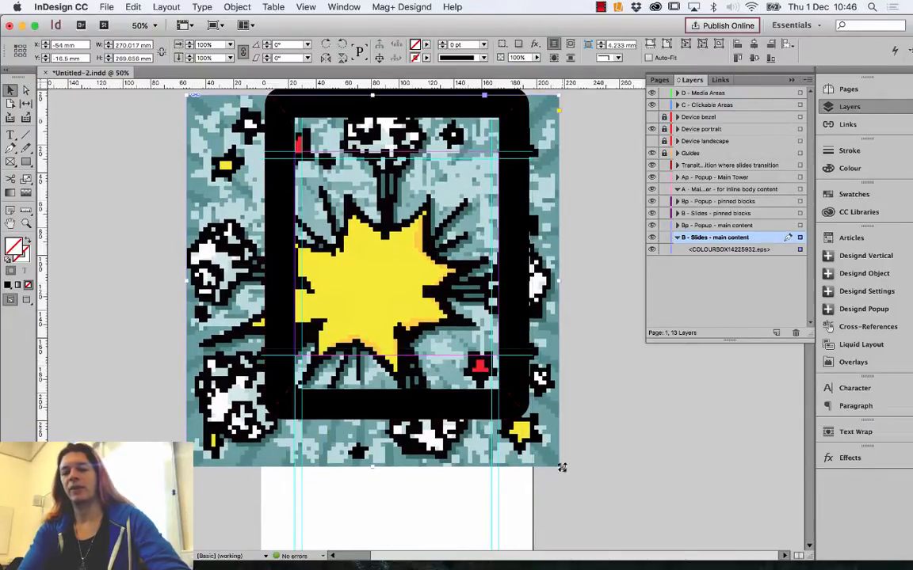
{"action": "left_click_drag", "start_coordinate": [559, 467], "coordinate": [645, 546]}
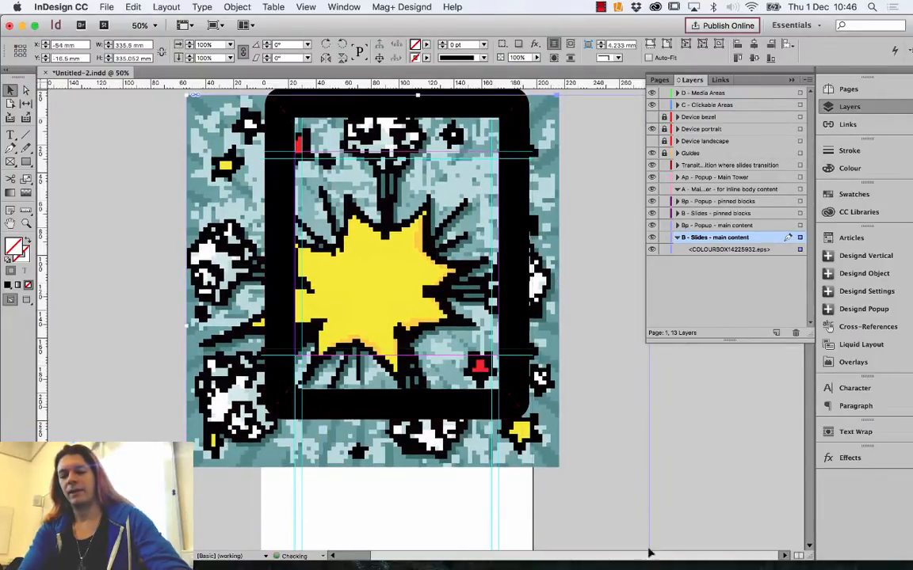
{"action": "key", "text": "super+z"}
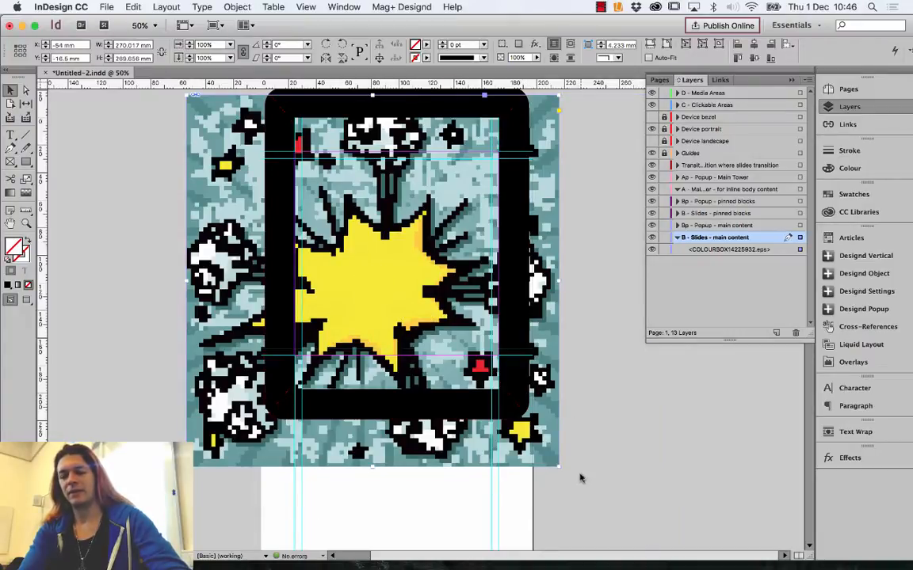
{"action": "left_click_drag", "start_coordinate": [558, 468], "coordinate": [638, 547]}
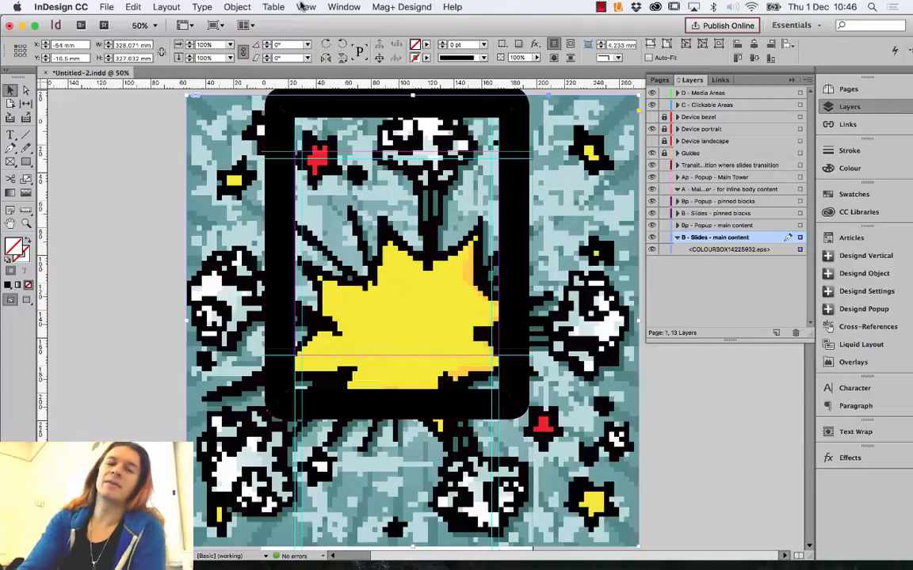
- Set the document's display performance to High Quality Display
{"action": "left_click", "coordinate": [304, 7]}
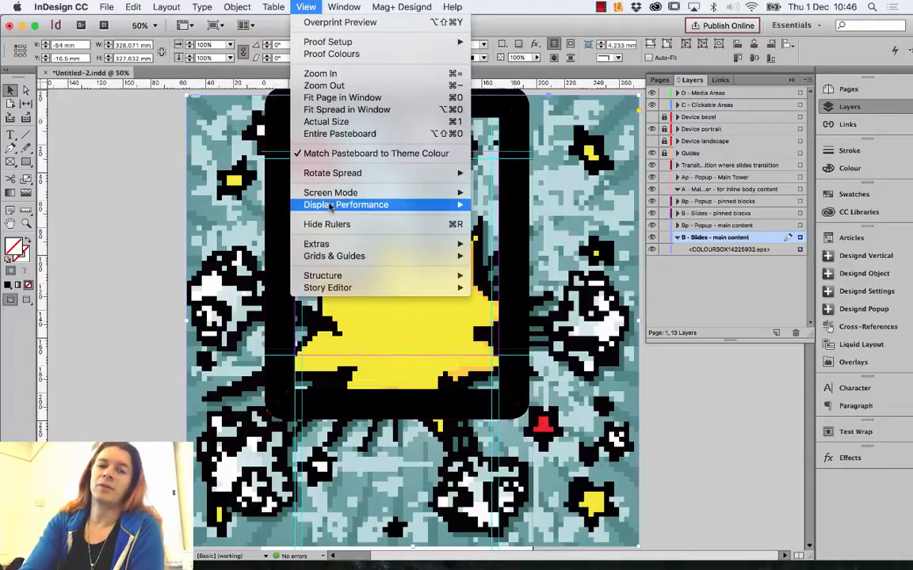
{"action": "mouse_move", "coordinate": [380, 205]}
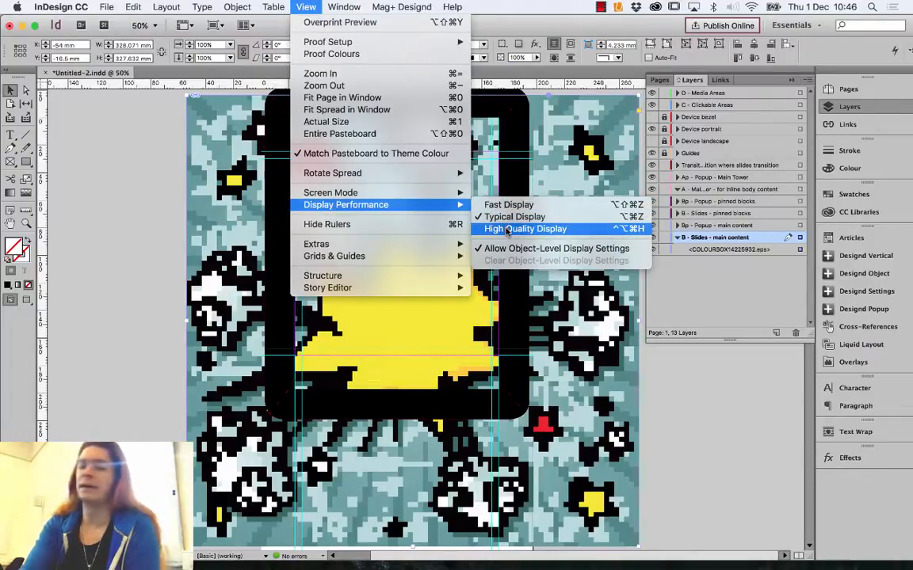
{"action": "left_click", "coordinate": [506, 229]}
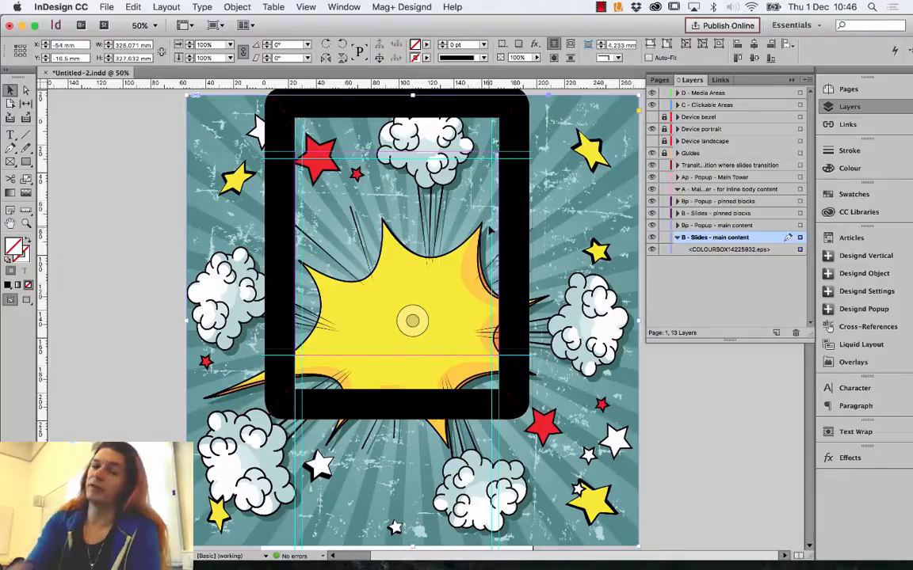
- Move the explosion image to about X -76 mm, Y -97 mm and scale it proportionally to about 363.5 mm wide
{"action": "left_click_drag", "start_coordinate": [527, 326], "coordinate": [512, 238]}
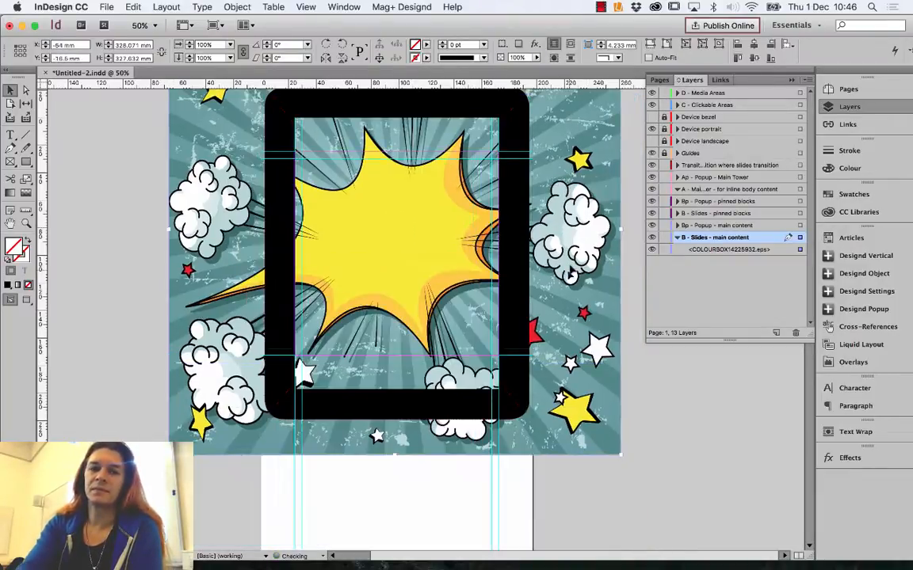
{"action": "left_click", "coordinate": [306, 7]}
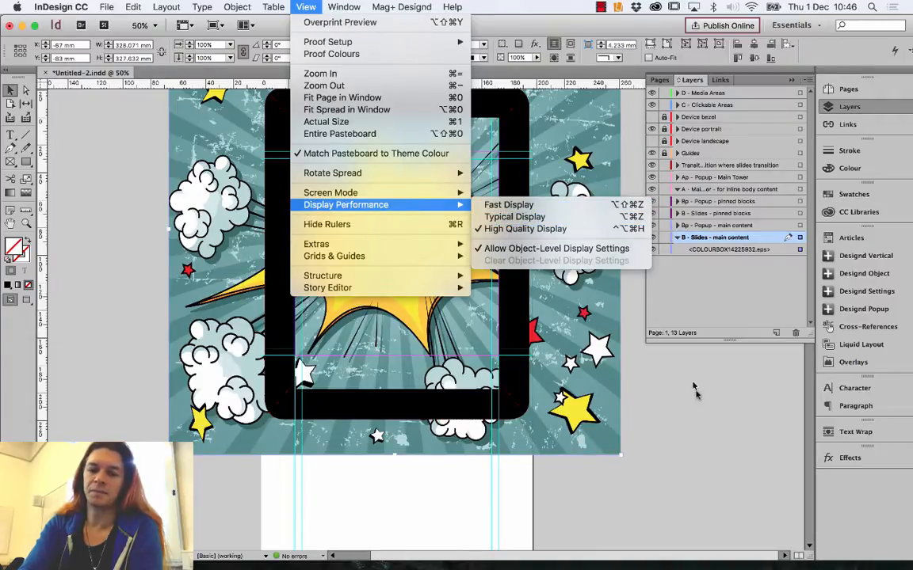
{"action": "left_click", "coordinate": [694, 413]}
{"action": "left_click_drag", "start_coordinate": [536, 337], "coordinate": [526, 321]}
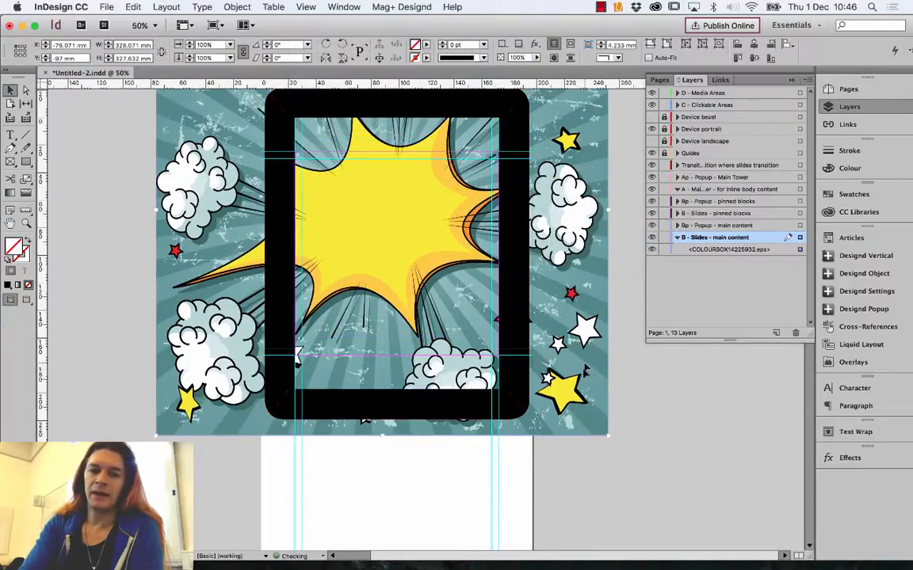
{"action": "left_click_drag", "start_coordinate": [608, 438], "coordinate": [656, 484]}
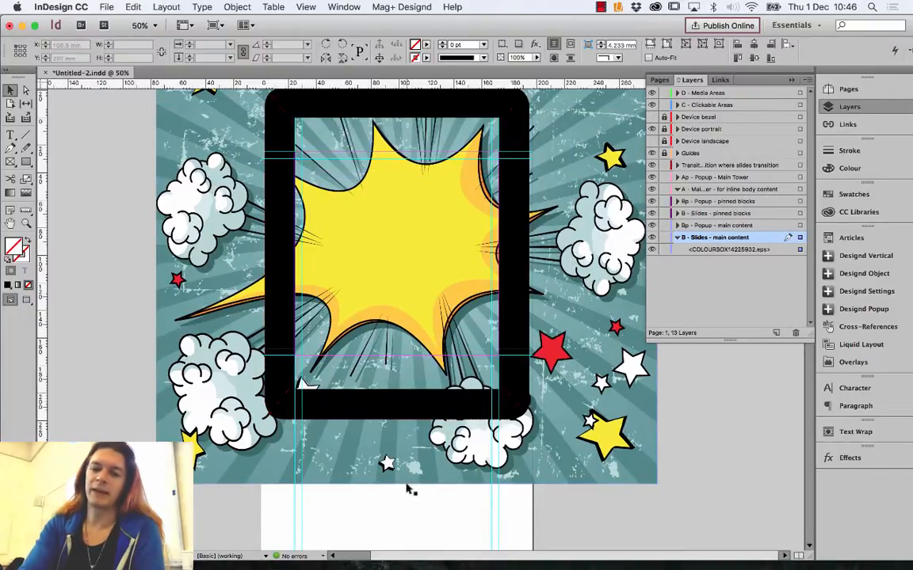
- Crop the image frame to the device's lower edge and the page sides, at X 0 mm, 197 mm wide and about 315.9 mm high
{"action": "left_click_drag", "start_coordinate": [407, 482], "coordinate": [407, 419]}
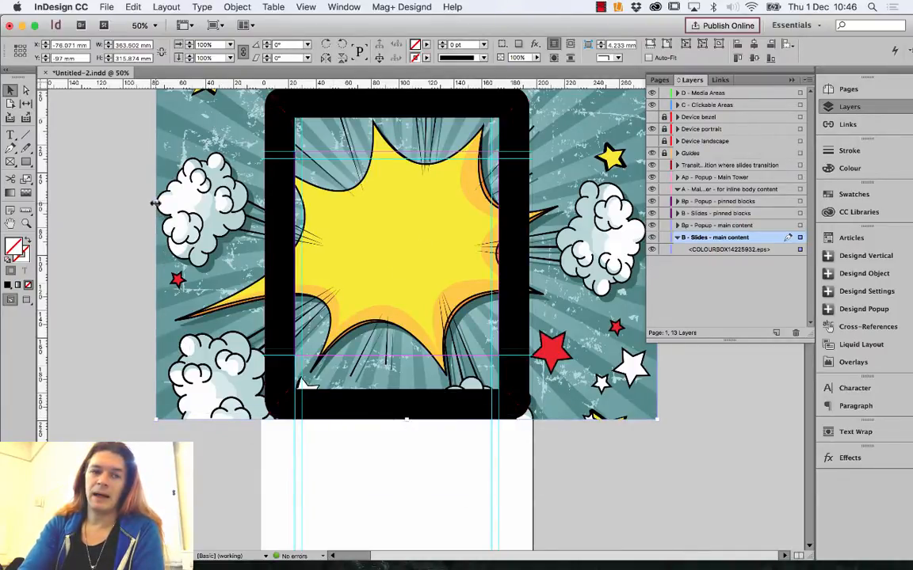
{"action": "left_click_drag", "start_coordinate": [156, 193], "coordinate": [261, 204]}
{"action": "left_click", "coordinate": [791, 80]}
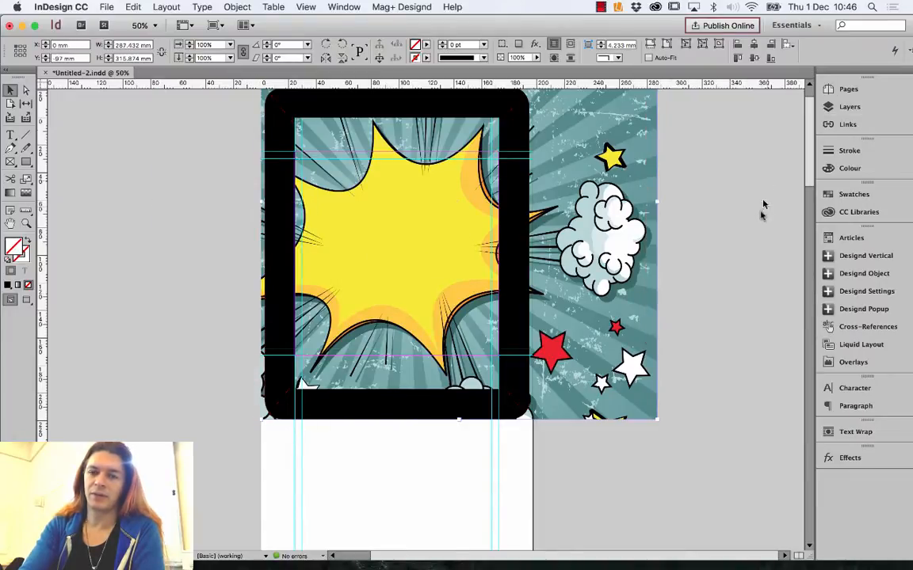
{"action": "left_click_drag", "start_coordinate": [657, 202], "coordinate": [536, 210]}
{"action": "scroll", "coordinate": [459, 295], "scroll_direction": "up", "scroll_amount": 2}
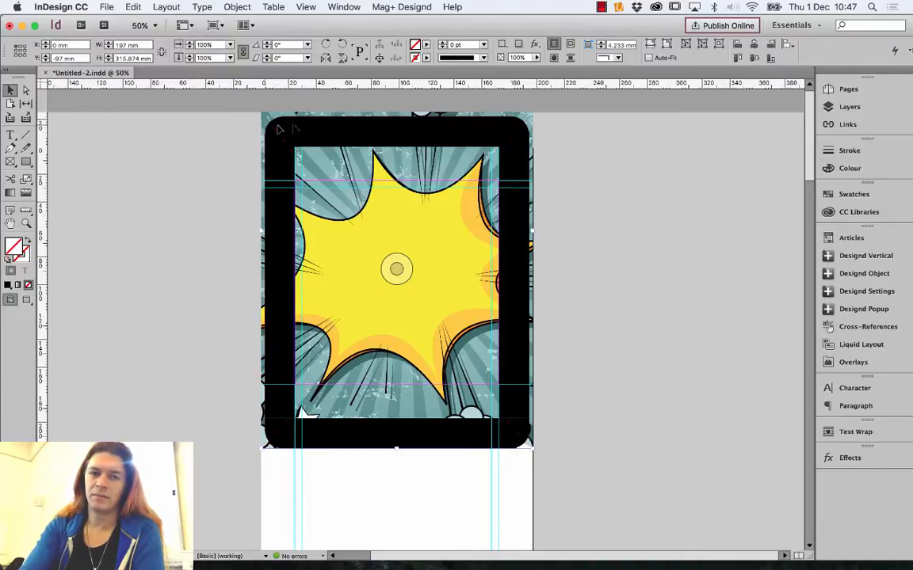
- Crop the image frame's upper edge down to about Y -23.3 mm, near the start of the pasteboard
{"action": "key", "text": "super+minus"}
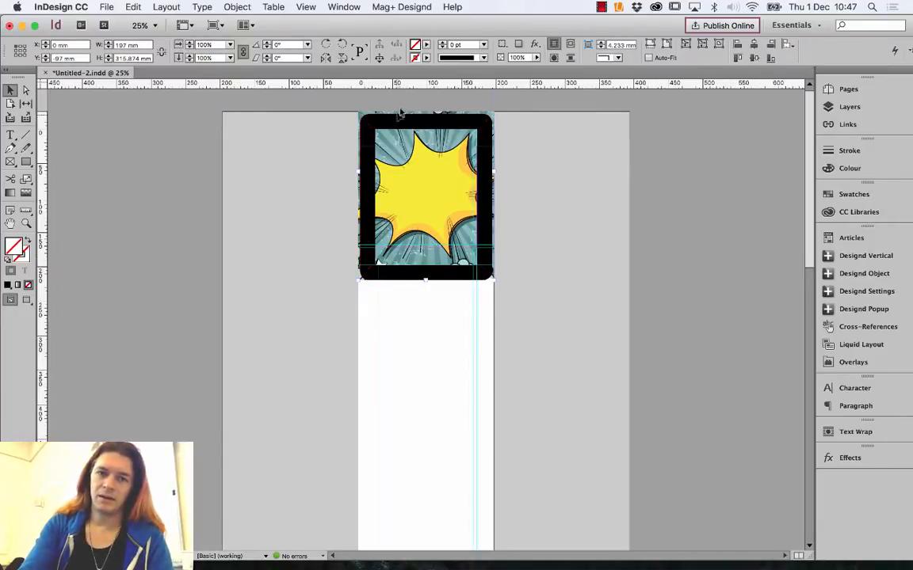
{"action": "scroll", "coordinate": [410, 117], "scroll_direction": "down", "scroll_amount": 10}
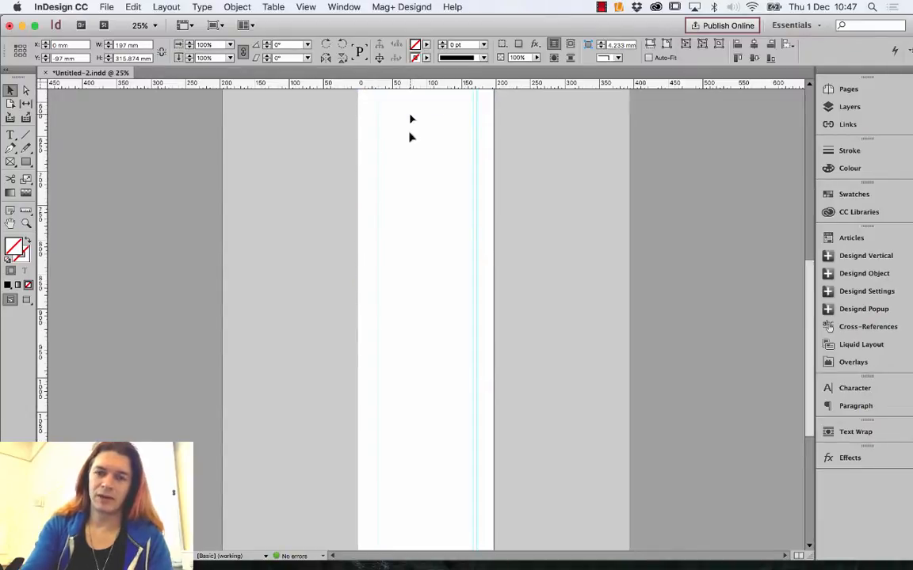
{"action": "scroll", "coordinate": [411, 136], "scroll_direction": "up", "scroll_amount": 10}
{"action": "key", "text": "super+minus"}
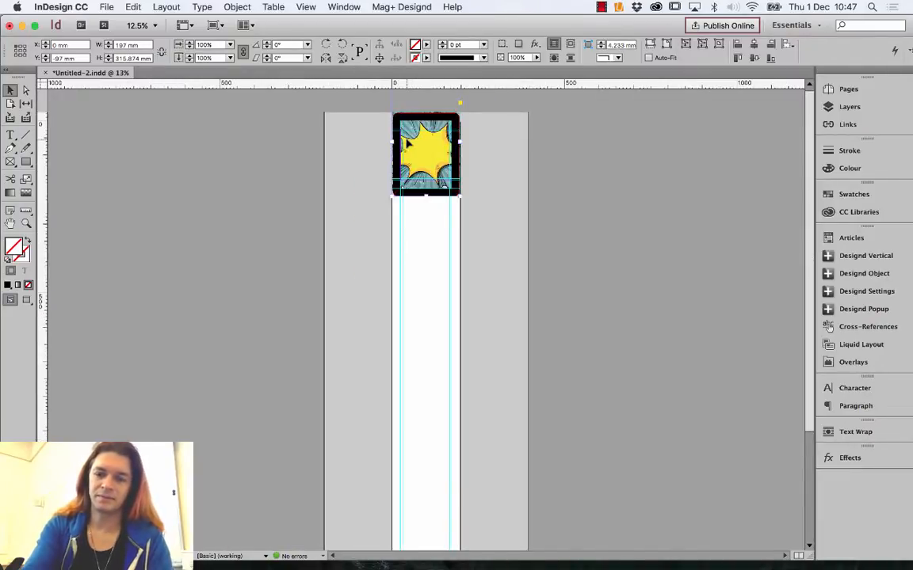
{"action": "key", "text": "super+minus"}
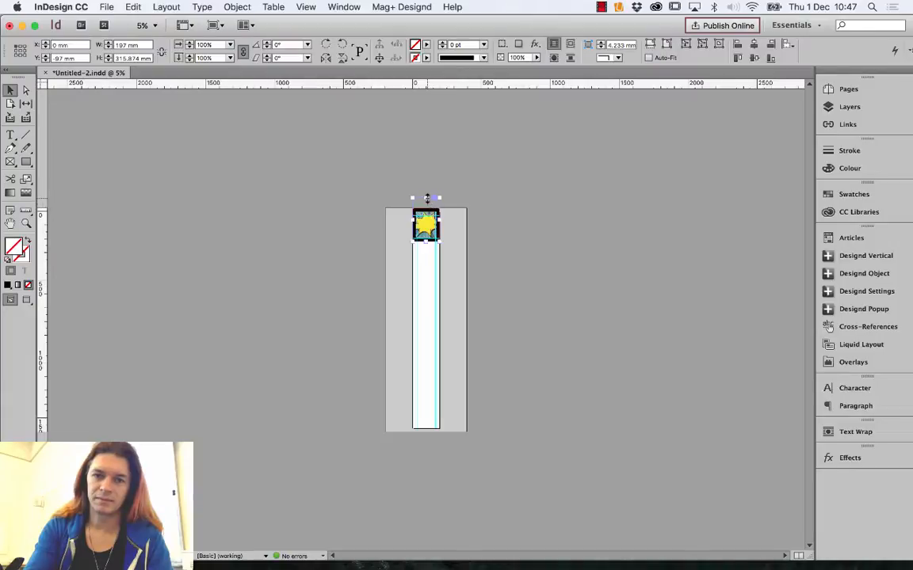
{"action": "left_click_drag", "start_coordinate": [426, 198], "coordinate": [427, 209]}
- Crop the image frame's upper edge exactly to the page edge at Y 0 mm, making it about 218.9 mm high
{"action": "key", "text": "super+0"}
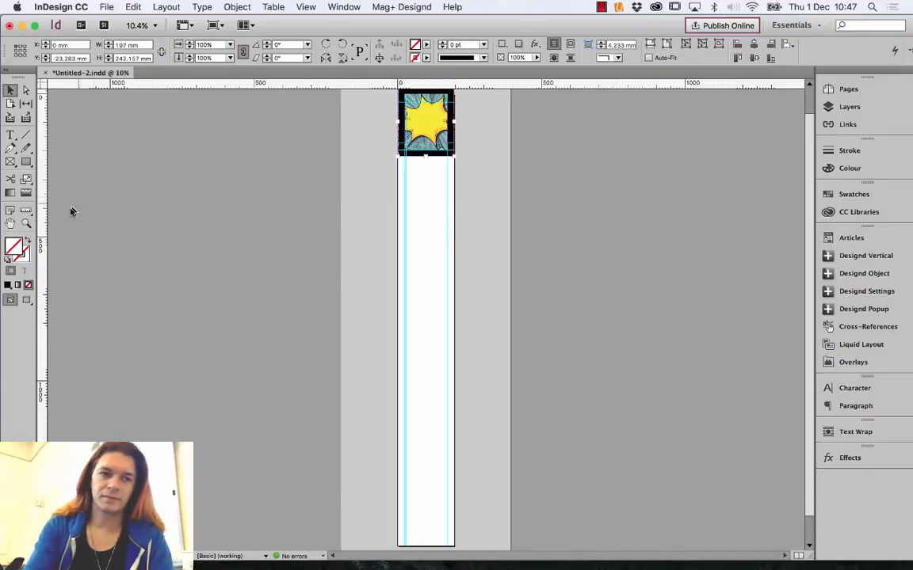
{"action": "left_click", "coordinate": [26, 222]}
{"action": "left_click", "coordinate": [402, 125]}
{"action": "left_click", "coordinate": [442, 125]}
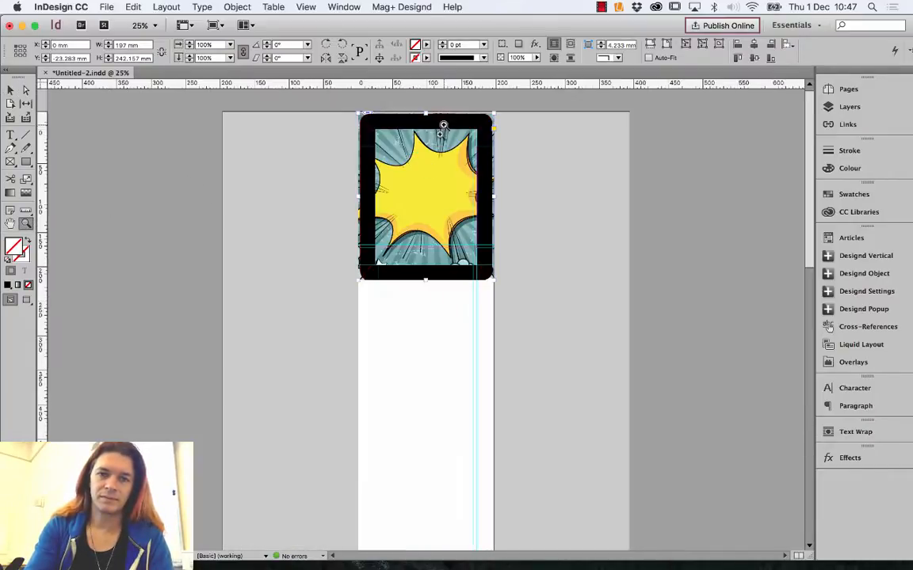
{"action": "left_click", "coordinate": [409, 218]}
{"action": "left_click", "coordinate": [10, 90]}
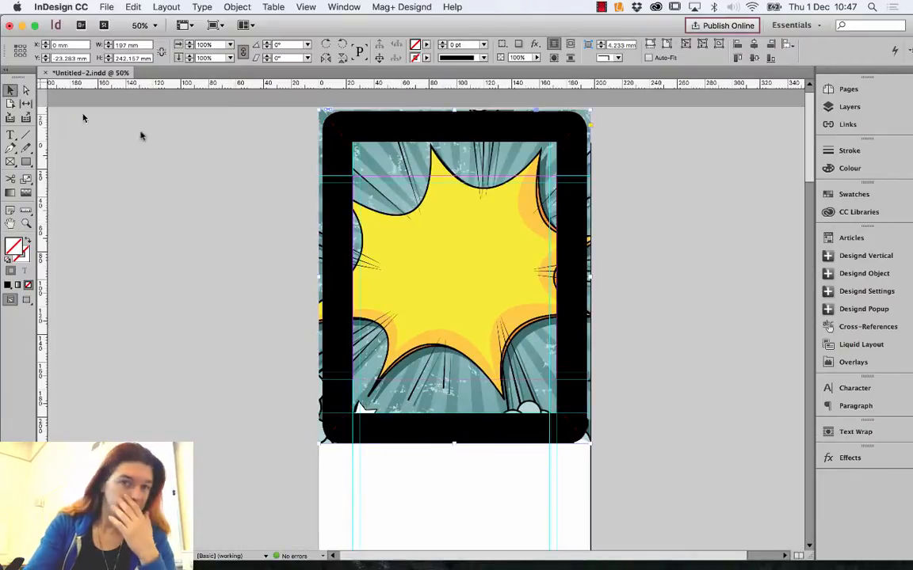
{"action": "left_click_drag", "start_coordinate": [456, 115], "coordinate": [459, 144]}
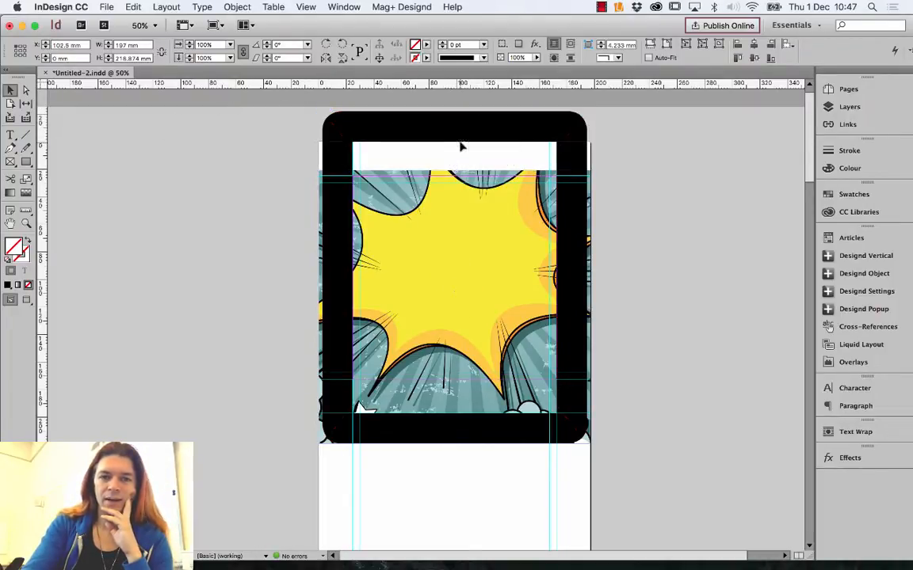
{"action": "left_click", "coordinate": [674, 405]}
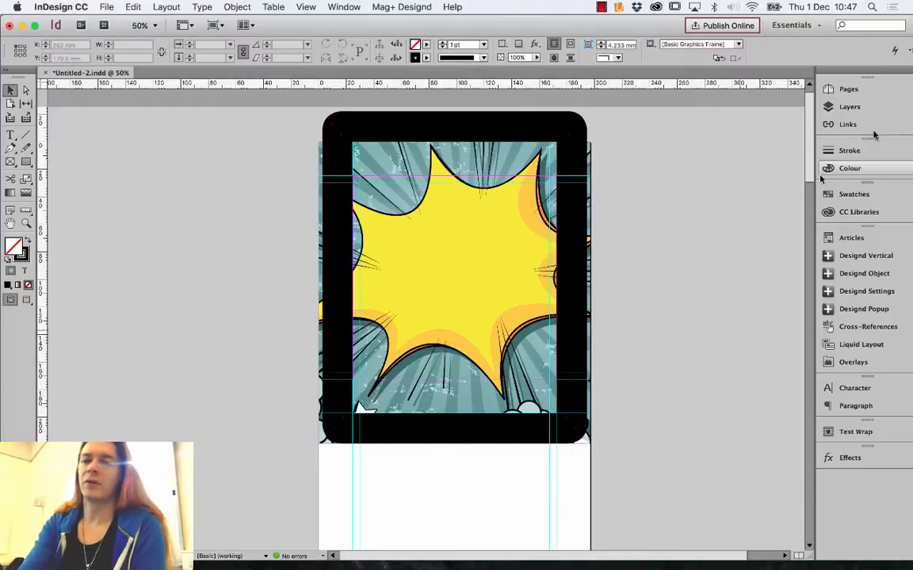
- Create a text frame about 96 mm square on the pasteboard beside the page with the text "This is me teaching in front of desidp015"
{"action": "left_click", "coordinate": [849, 106]}
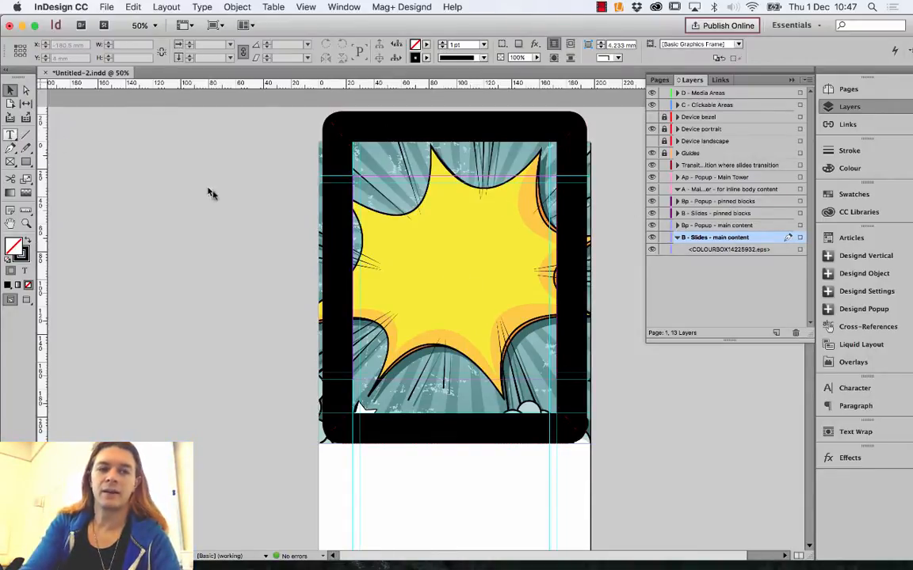
{"action": "left_click_drag", "start_coordinate": [141, 180], "coordinate": [274, 311]}
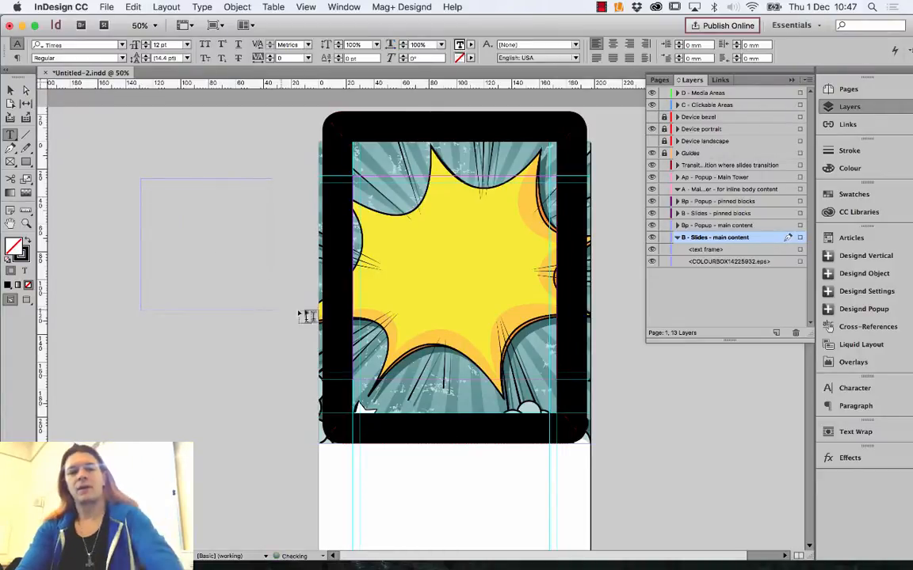
{"action": "type", "text": "T"}
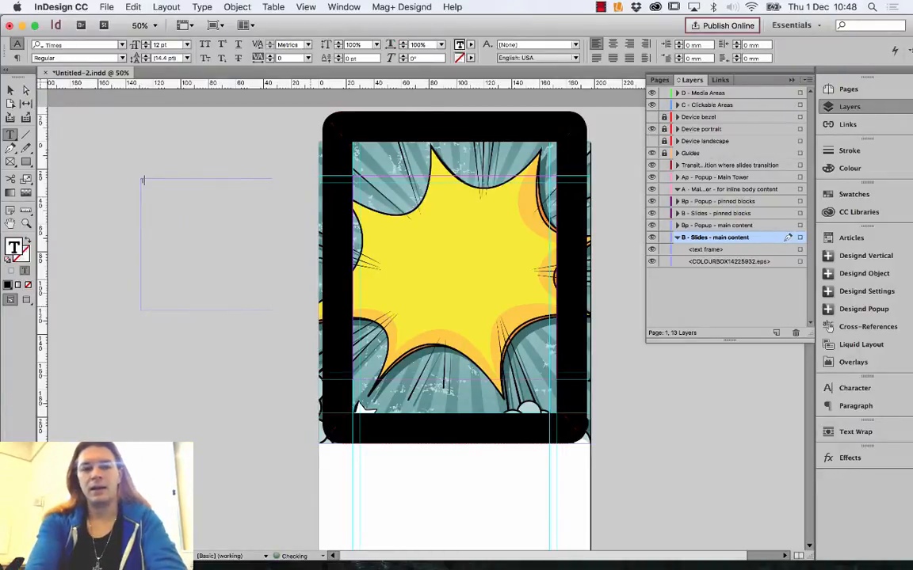
{"action": "type", "text": "h"}
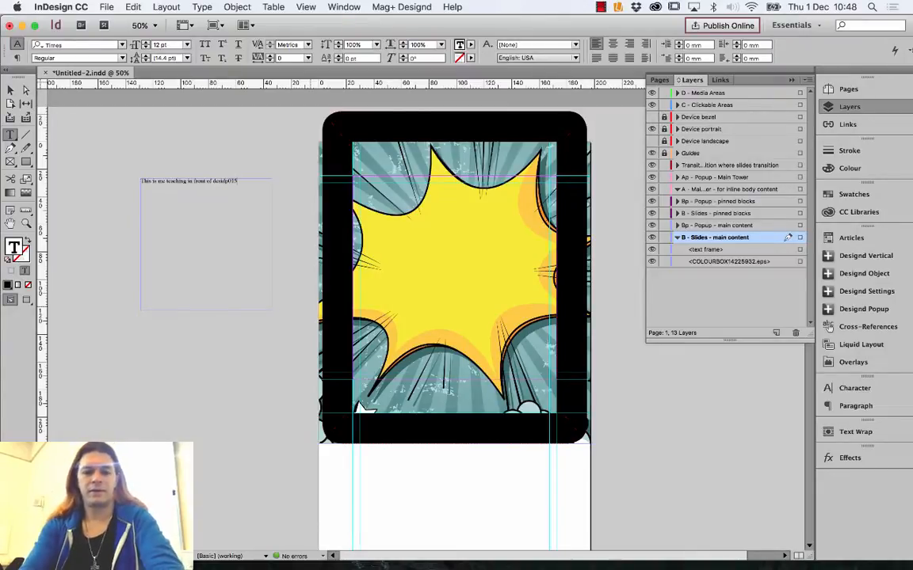
- Format all the text as Century Gothic Regular at 40 pt and move its frame onto the explosion at X 29.6 mm, Y 29.6 mm
{"action": "key", "text": "super+a"}
{"action": "left_click", "coordinate": [91, 46]}
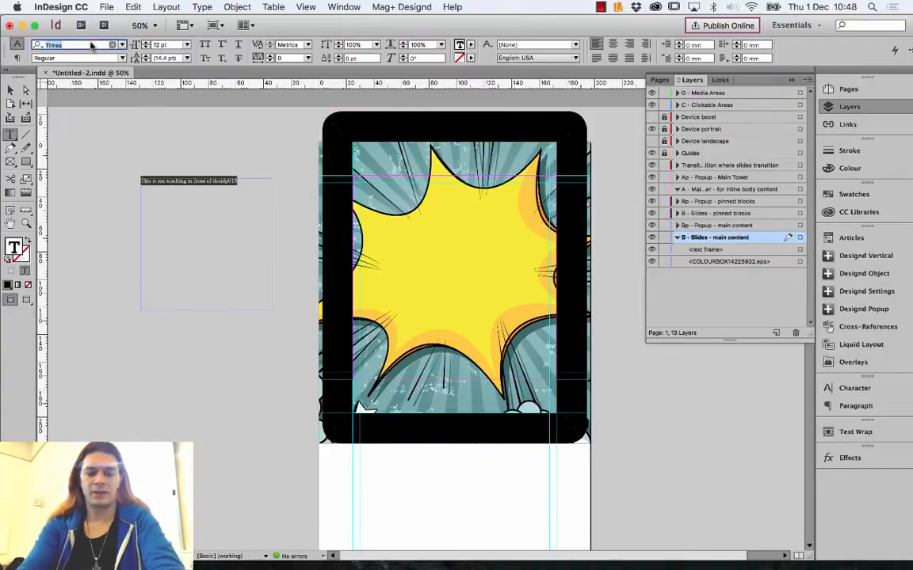
{"action": "type", "text": "Century got"}
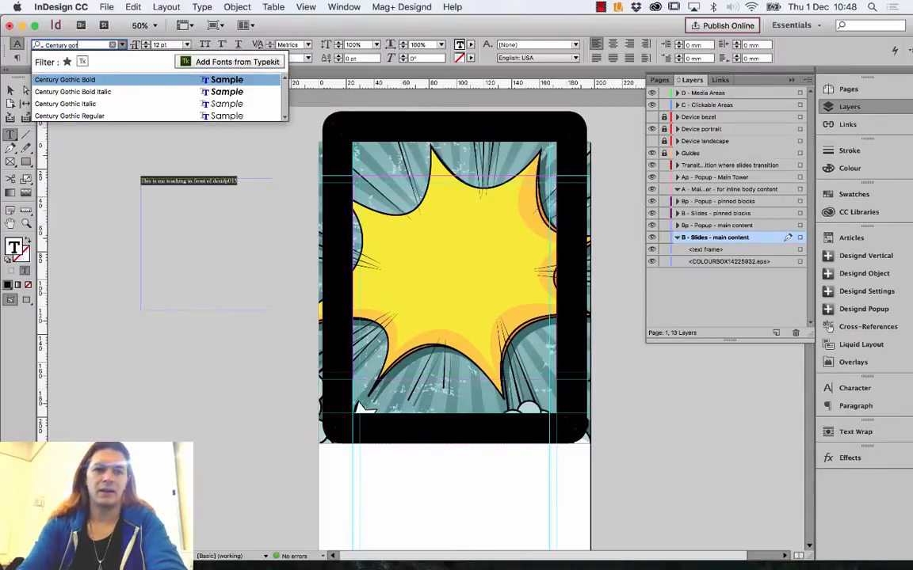
{"action": "left_click", "coordinate": [95, 116]}
{"action": "left_click", "coordinate": [146, 42], "text": "shift"}
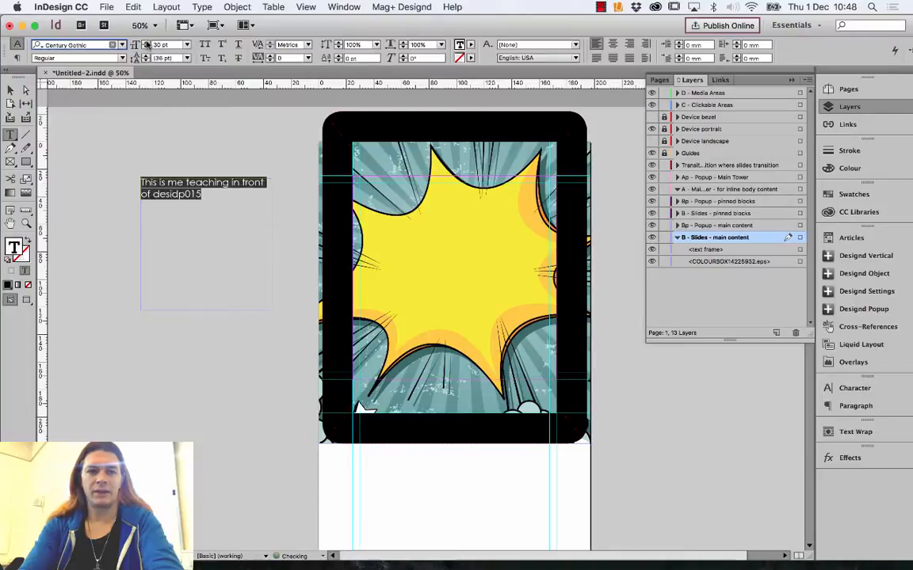
{"action": "left_click", "coordinate": [146, 42], "text": "shift"}
{"action": "left_click", "coordinate": [146, 42], "text": "shift"}
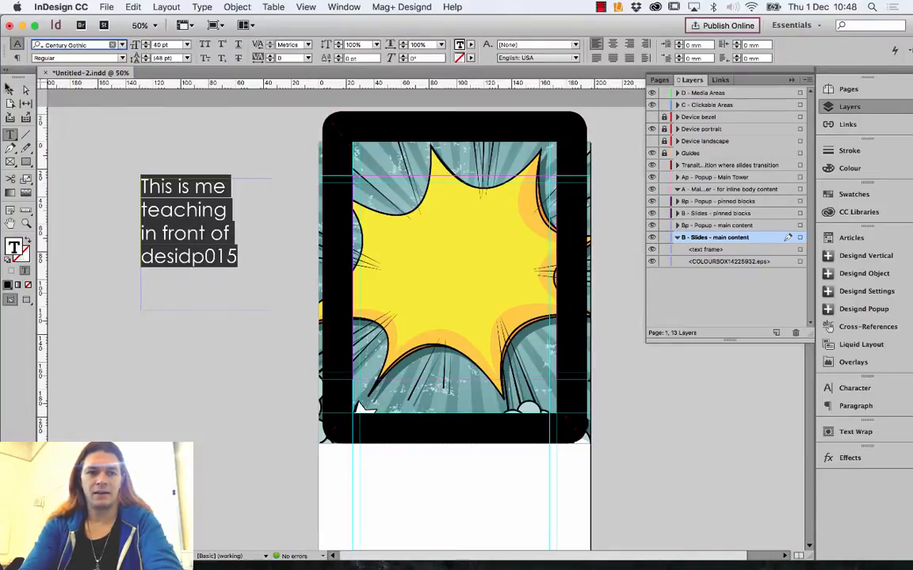
{"action": "left_click", "coordinate": [10, 90]}
{"action": "left_click_drag", "start_coordinate": [151, 187], "coordinate": [382, 161]}
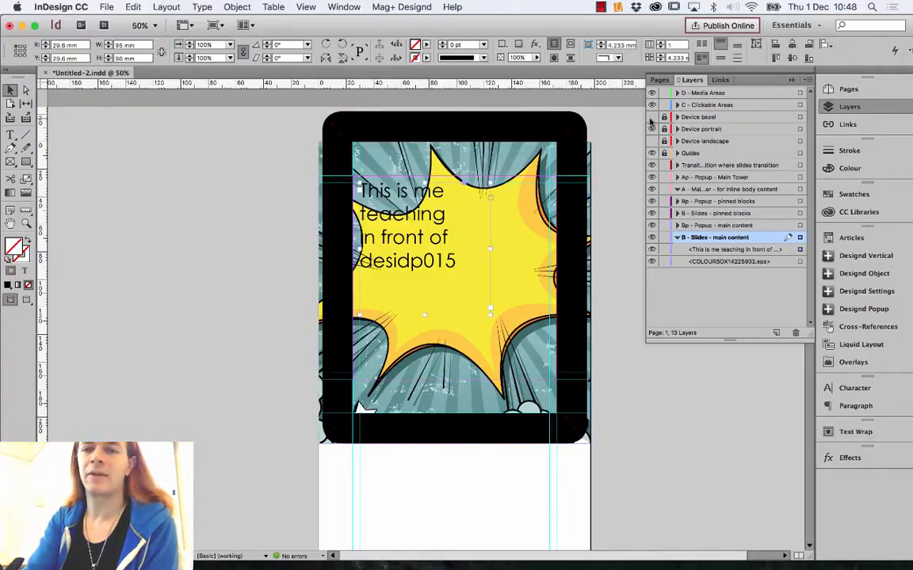
- Compare the device overlays, leaving the Device bezel layer visible and the Device portrait and Device landscape layers hidden
{"action": "left_click", "coordinate": [651, 117]}
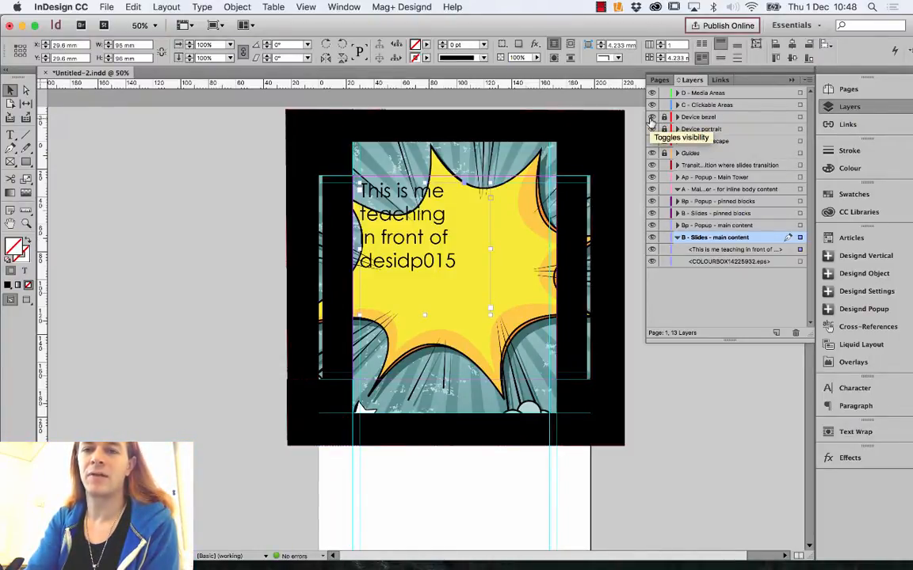
{"action": "left_click", "coordinate": [651, 141]}
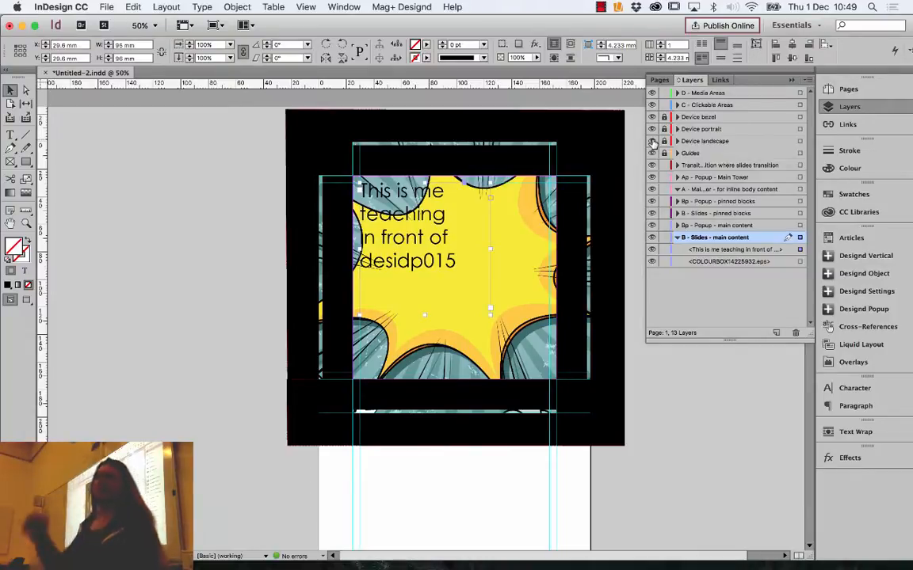
{"action": "left_click", "coordinate": [652, 141]}
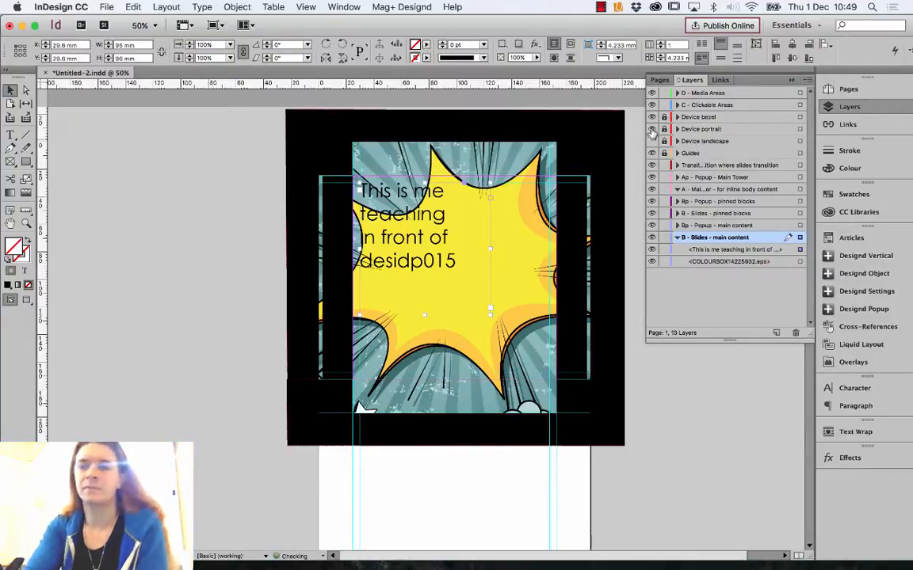
{"action": "left_click", "coordinate": [652, 129]}
{"action": "left_click", "coordinate": [652, 117]}
{"action": "left_click", "coordinate": [652, 118]}
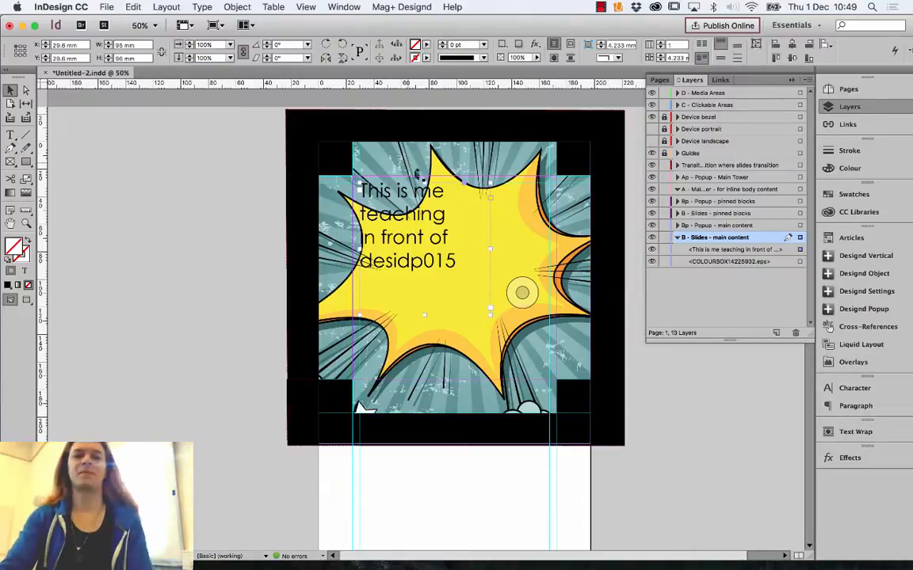
- Set all the text in the frame over the explosion to Century Gothic Bold
{"action": "double_click", "coordinate": [460, 261]}
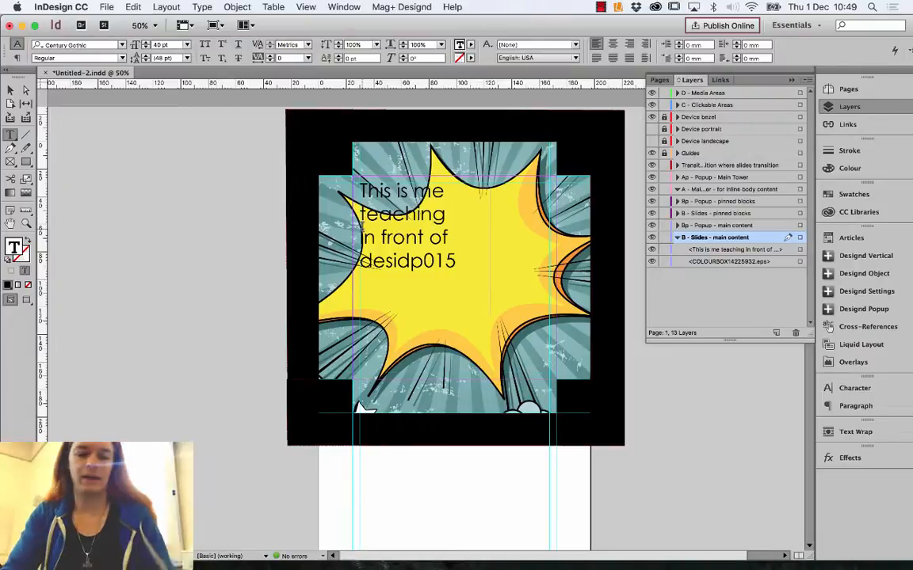
{"action": "key", "text": "super+a"}
{"action": "left_click", "coordinate": [119, 58]}
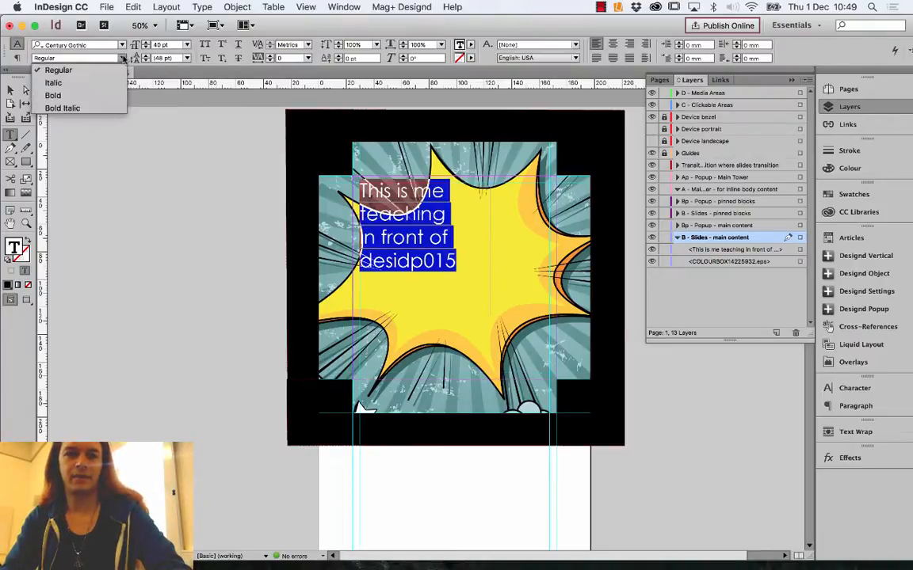
{"action": "left_click", "coordinate": [106, 93]}
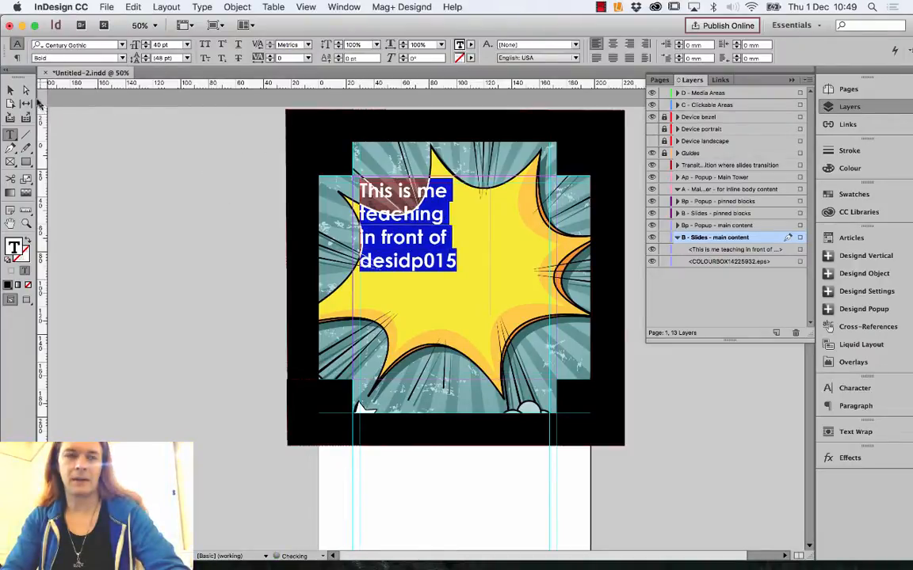
{"action": "key", "text": "Escape"}
- Move the explosion graphic inside its frame to X -107 mm, Y -138 mm and enlarge it proportionally to about 427 mm high
{"action": "left_click", "coordinate": [516, 377]}
{"action": "double_click", "coordinate": [531, 341]}
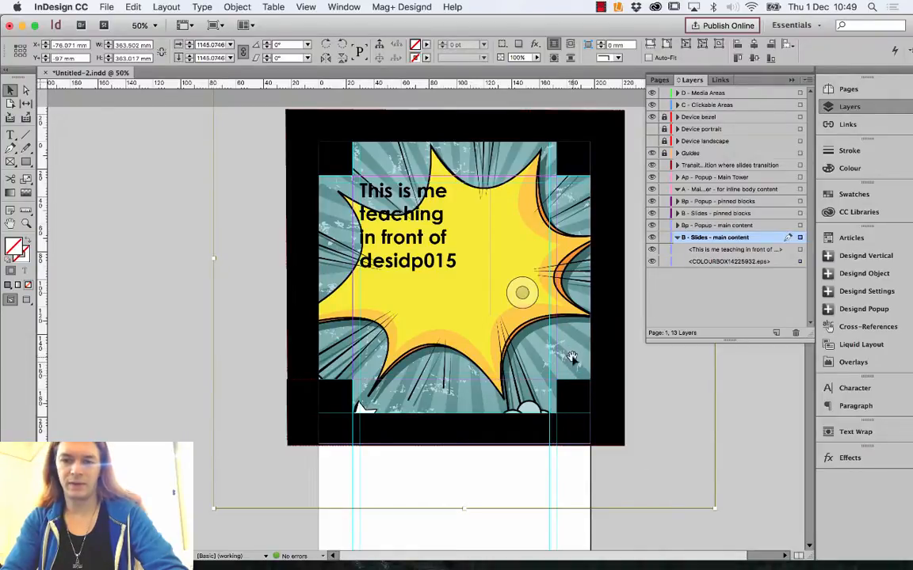
{"action": "left_click_drag", "start_coordinate": [571, 358], "coordinate": [479, 276]}
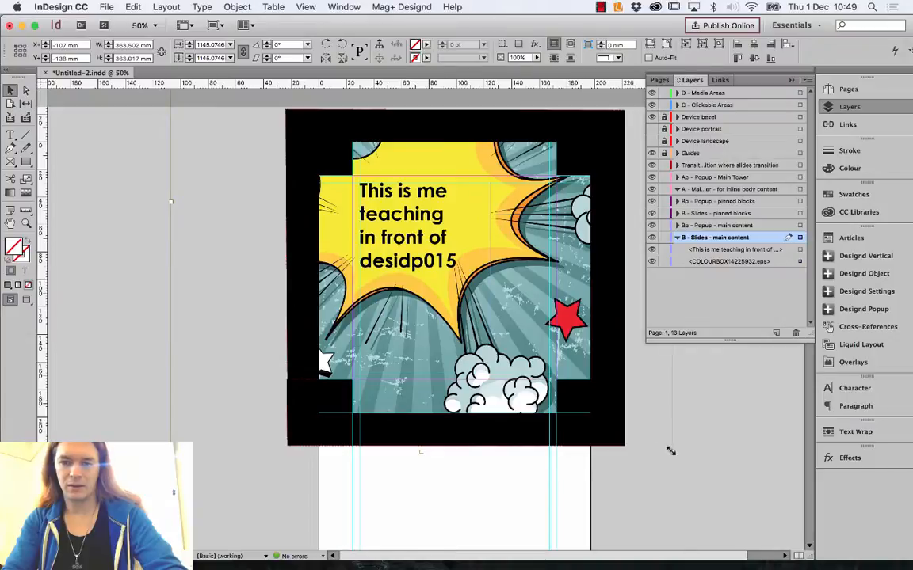
{"action": "left_click_drag", "start_coordinate": [672, 451], "coordinate": [761, 541]}
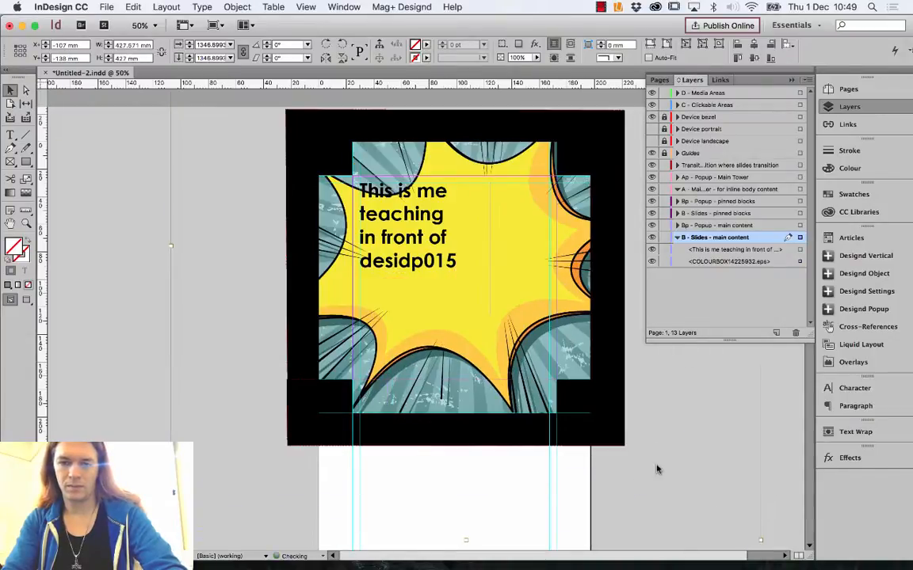
- Shift the explosion graphic sideways inside its frame so the yellow burst sits behind the headline, and fit the headline frame's height to its text
{"action": "left_click_drag", "start_coordinate": [515, 327], "coordinate": [479, 329]}
{"action": "left_click", "coordinate": [214, 285]}
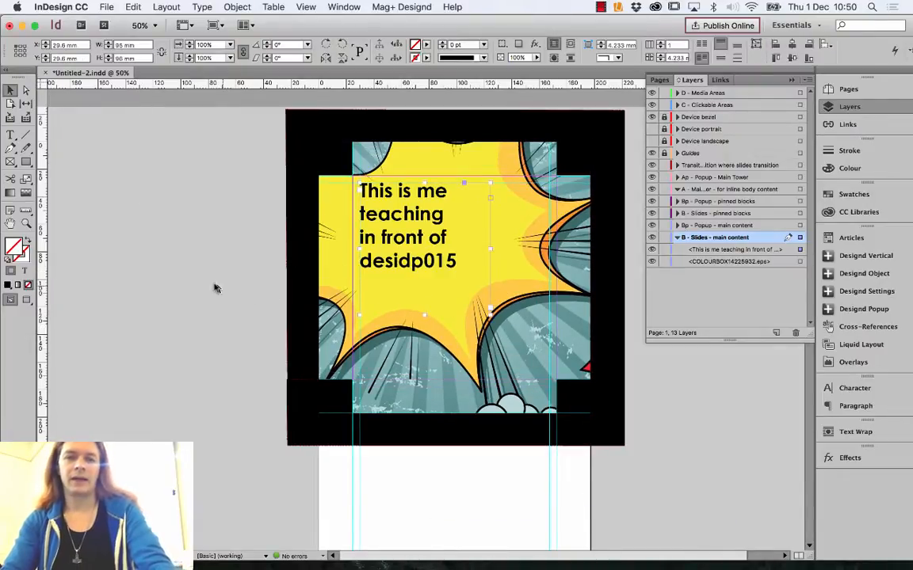
{"action": "left_click", "coordinate": [417, 315]}
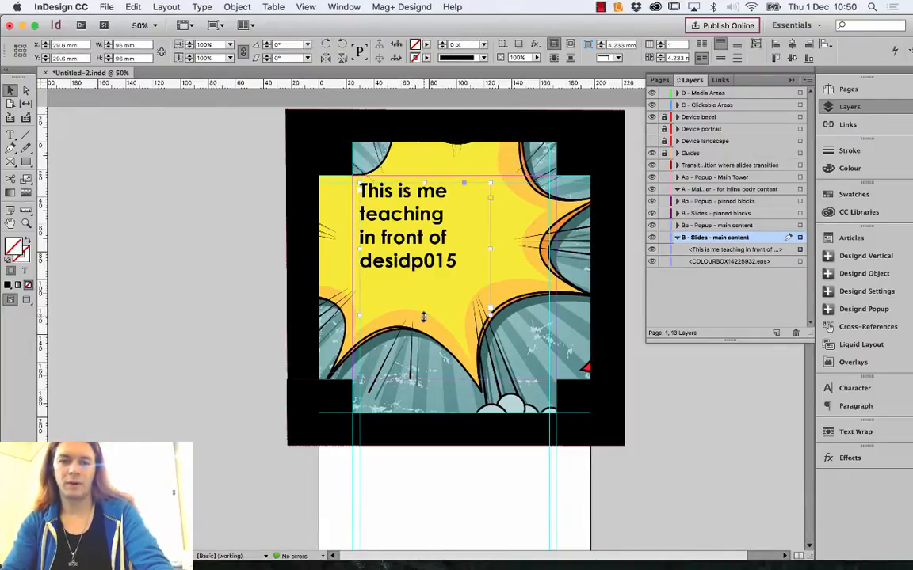
{"action": "double_click", "coordinate": [423, 316]}
- Add a text frame reading "Today is about the basics of Magplus" and place it directly beneath the headline
{"action": "left_click", "coordinate": [10, 134]}
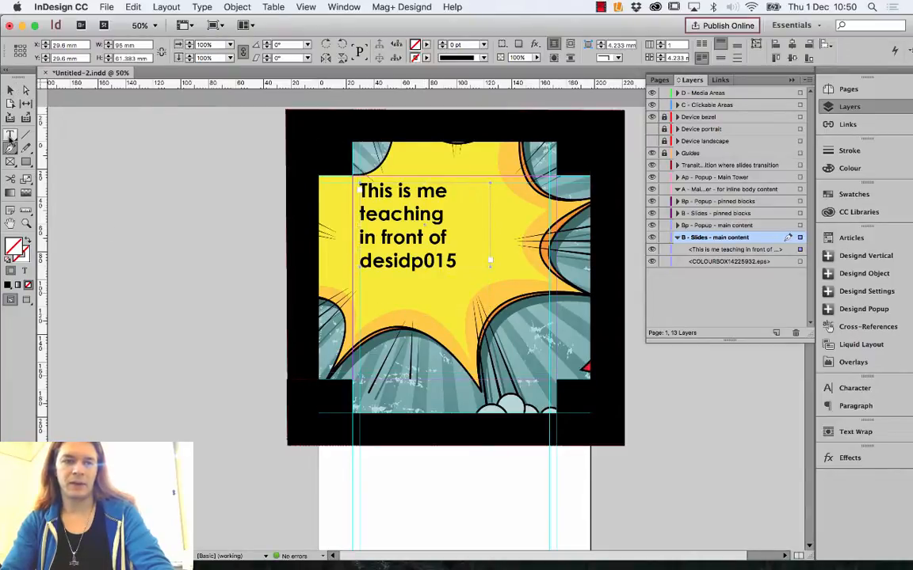
{"action": "left_click_drag", "start_coordinate": [124, 244], "coordinate": [235, 333]}
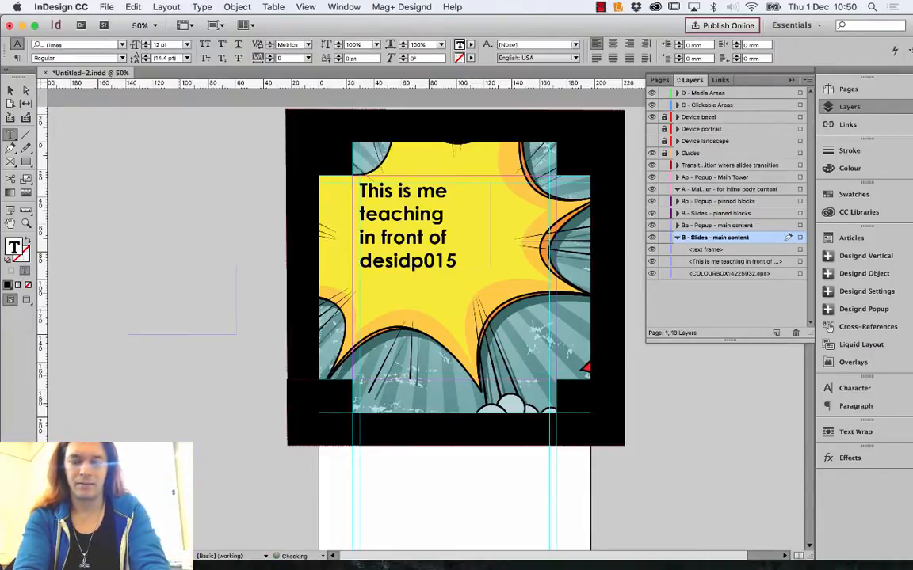
{"action": "type", "text": "Today is about the basics of Mag+"}
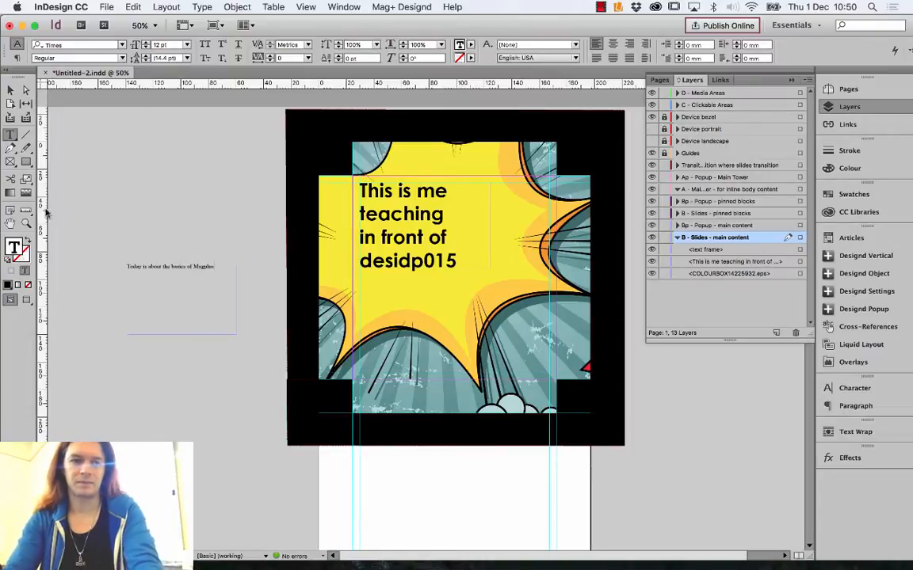
{"action": "left_click", "coordinate": [11, 89]}
{"action": "left_click_drag", "start_coordinate": [215, 275], "coordinate": [420, 291]}
- Format the subtitle as Gill Sans Regular at 30 pt and position its frame at X 29.6 mm, Y 95 mm
{"action": "double_click", "coordinate": [430, 283]}
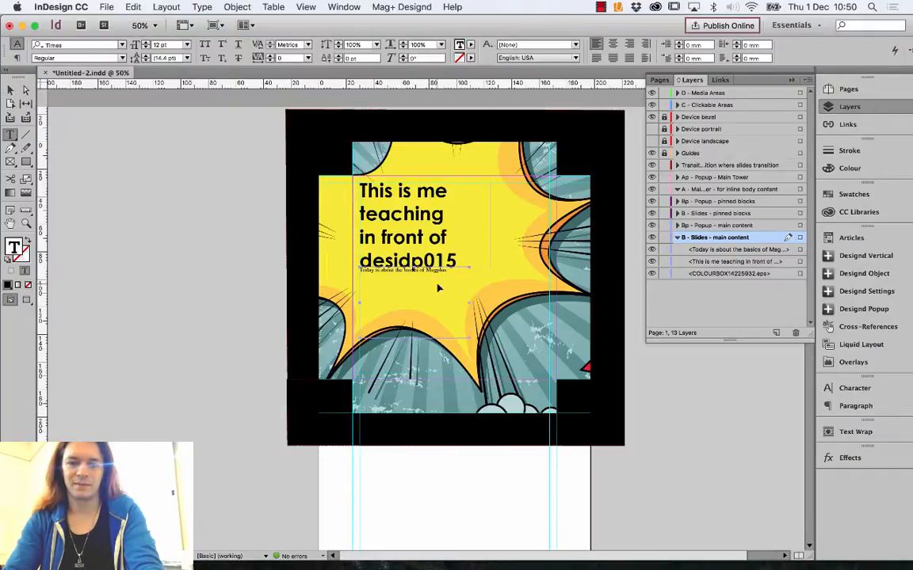
{"action": "key", "text": "super+a"}
{"action": "left_click", "coordinate": [146, 43]}
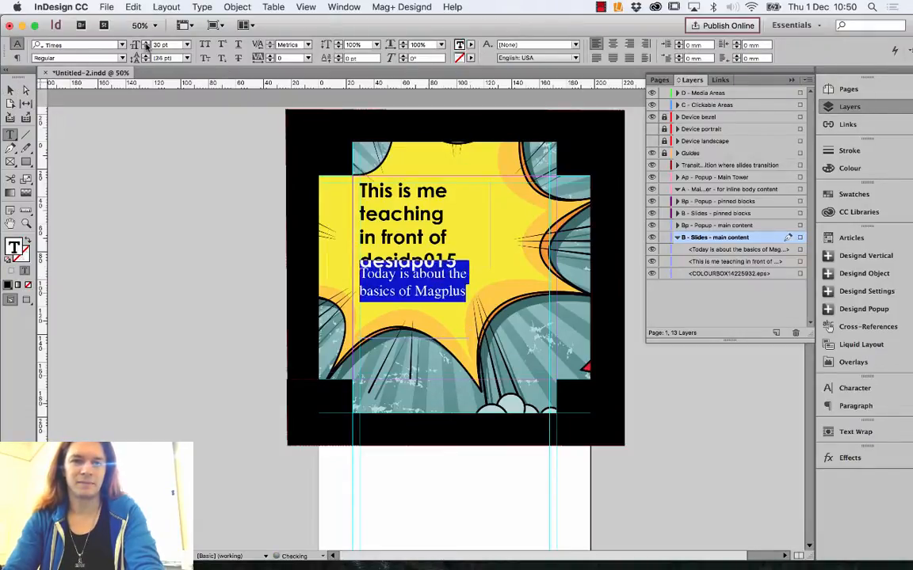
{"action": "double_click", "coordinate": [104, 44]}
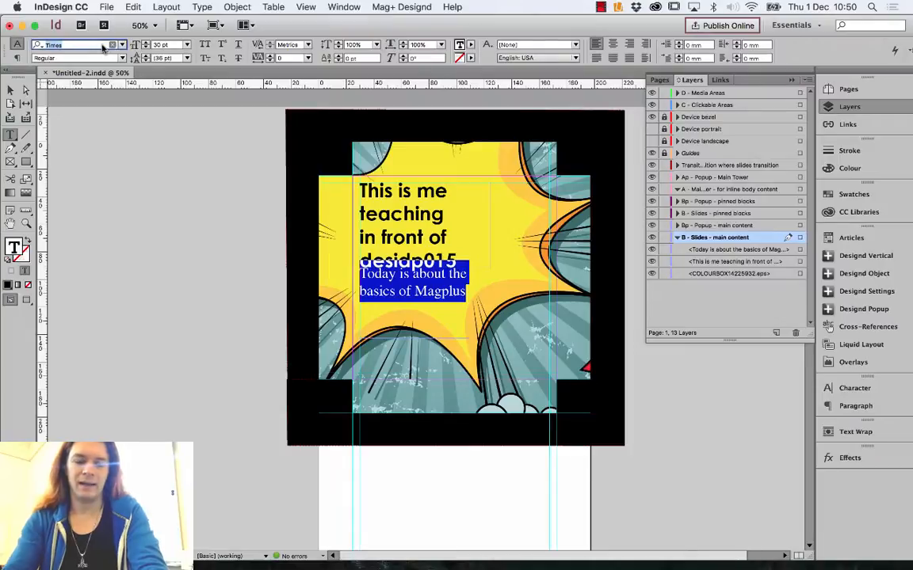
{"action": "type", "text": "gill san"}
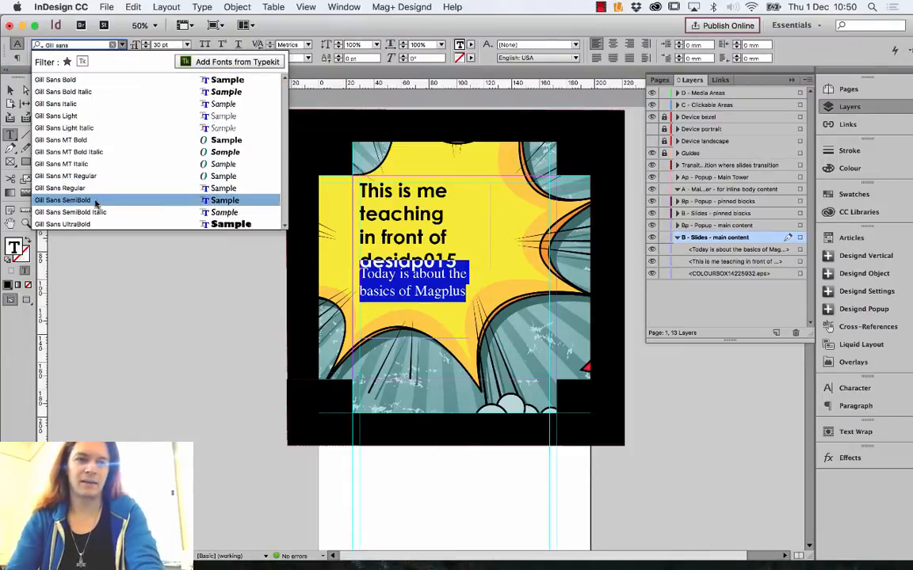
{"action": "left_click", "coordinate": [80, 187]}
{"action": "key", "text": "Escape"}
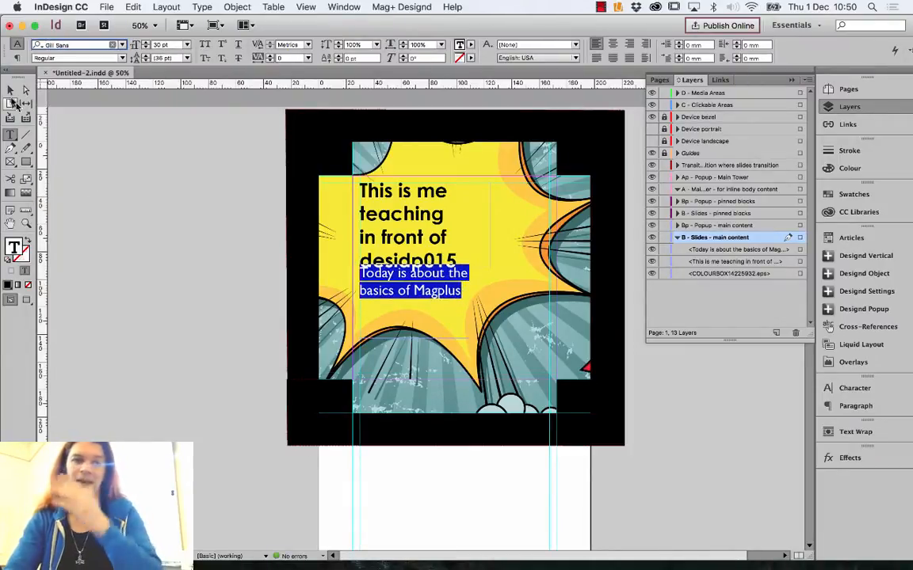
{"action": "left_click_drag", "start_coordinate": [373, 276], "coordinate": [372, 283]}
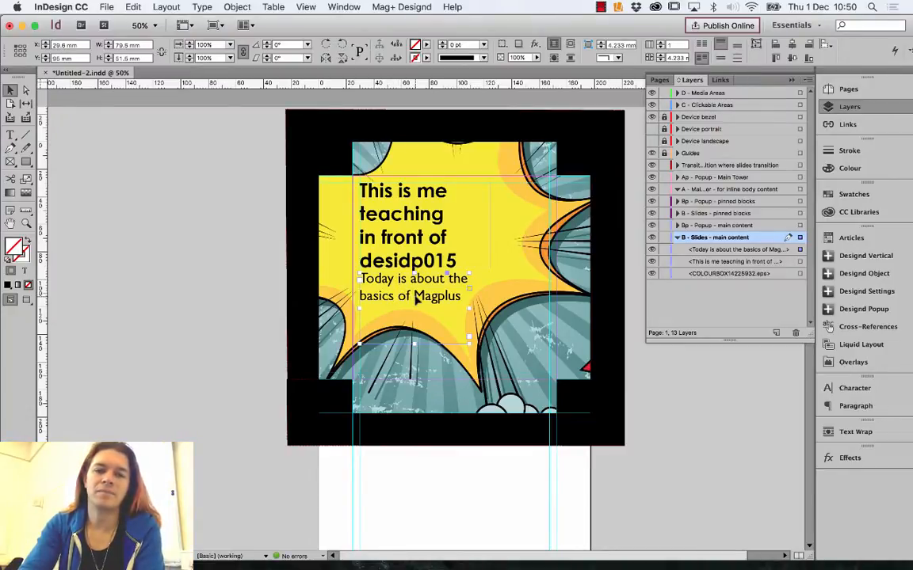
- Reduce all the subtitle text under the headline to 25 pt
{"action": "double_click", "coordinate": [415, 299]}
{"action": "left_click", "coordinate": [12, 90]}
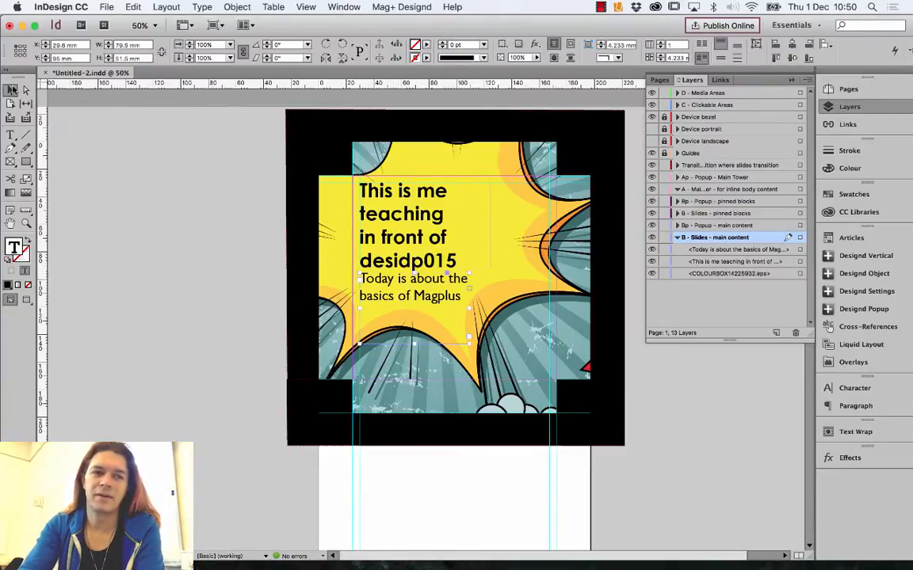
{"action": "left_click", "coordinate": [185, 231]}
{"action": "double_click", "coordinate": [440, 298]}
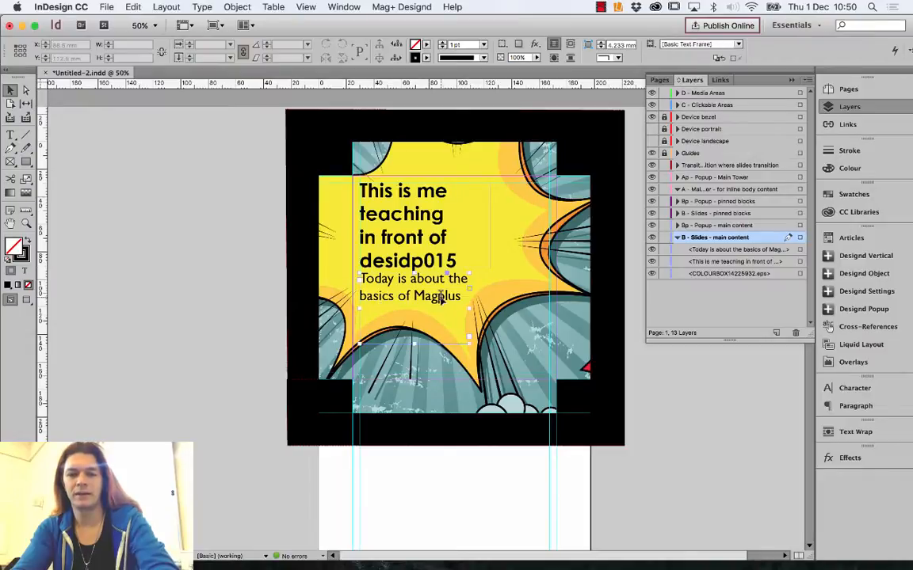
{"action": "triple_click", "coordinate": [441, 297]}
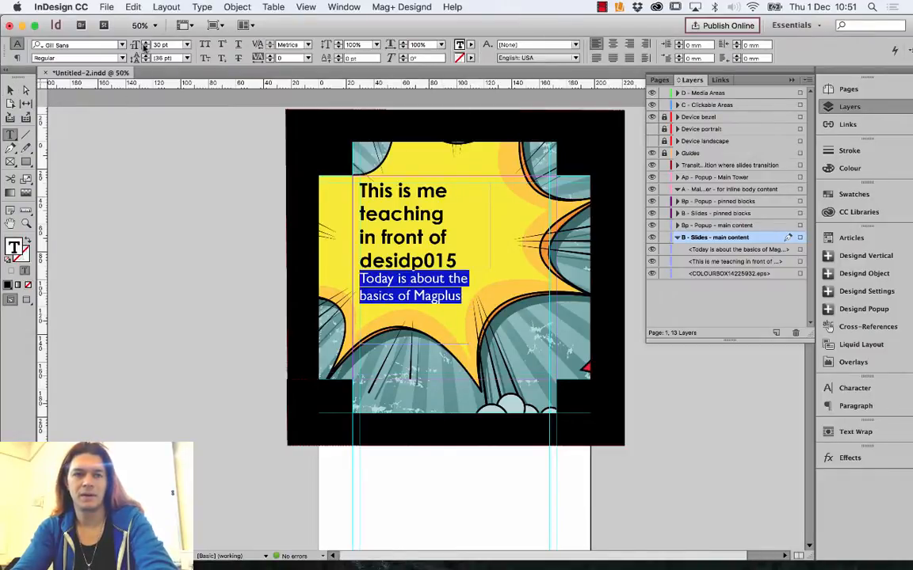
{"action": "left_click", "coordinate": [145, 47], "text": "shift"}
{"action": "left_click", "coordinate": [147, 46]}
{"action": "left_click", "coordinate": [146, 46]}
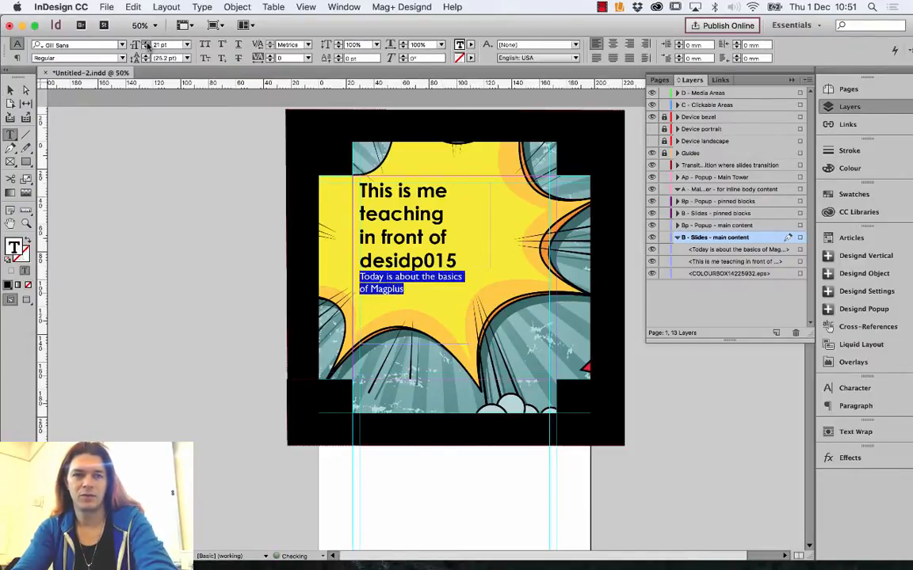
{"action": "left_click", "coordinate": [147, 46]}
{"action": "left_click", "coordinate": [146, 46]}
{"action": "left_click", "coordinate": [146, 46]}
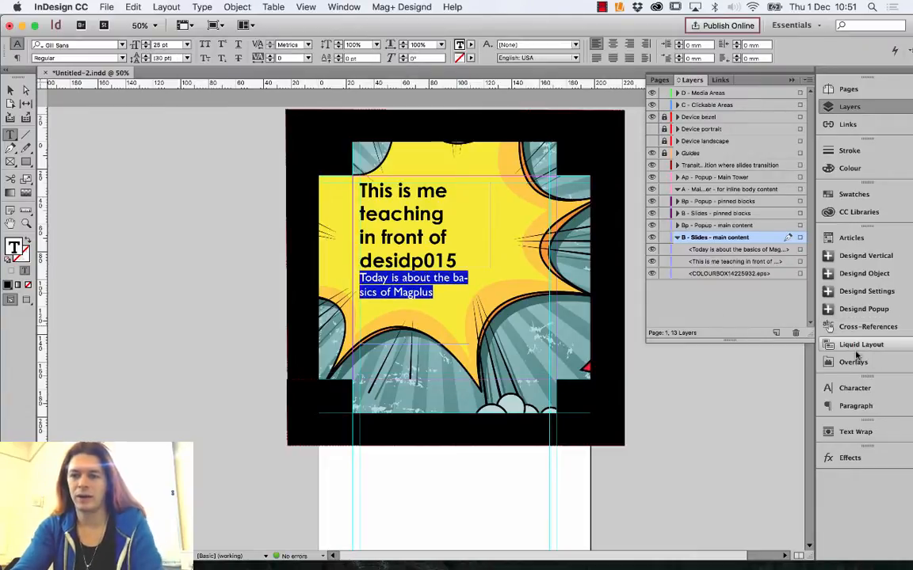
- Turn off hyphenation for the subtitle paragraph and shorten its frame to about 17 mm high
{"action": "left_click", "coordinate": [846, 405]}
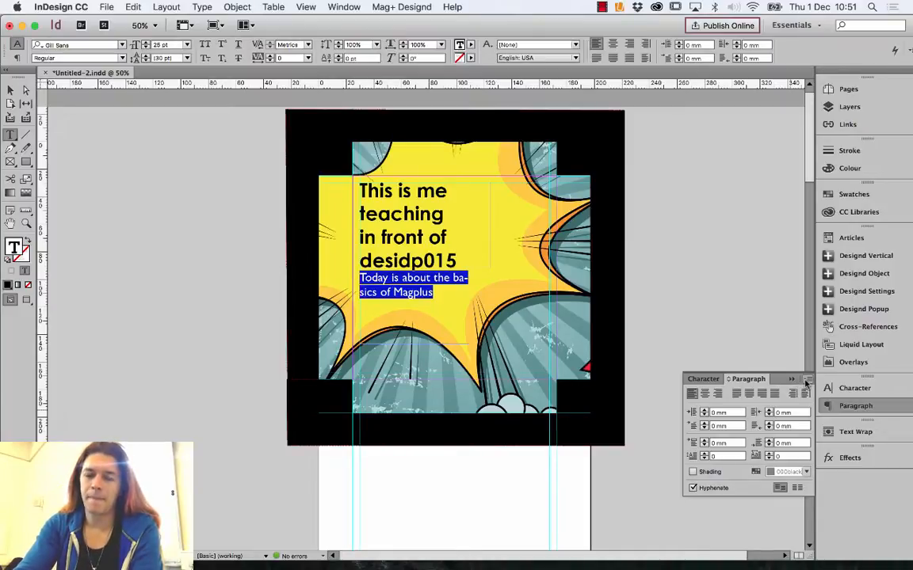
{"action": "left_click", "coordinate": [805, 381]}
{"action": "left_click", "coordinate": [805, 384]}
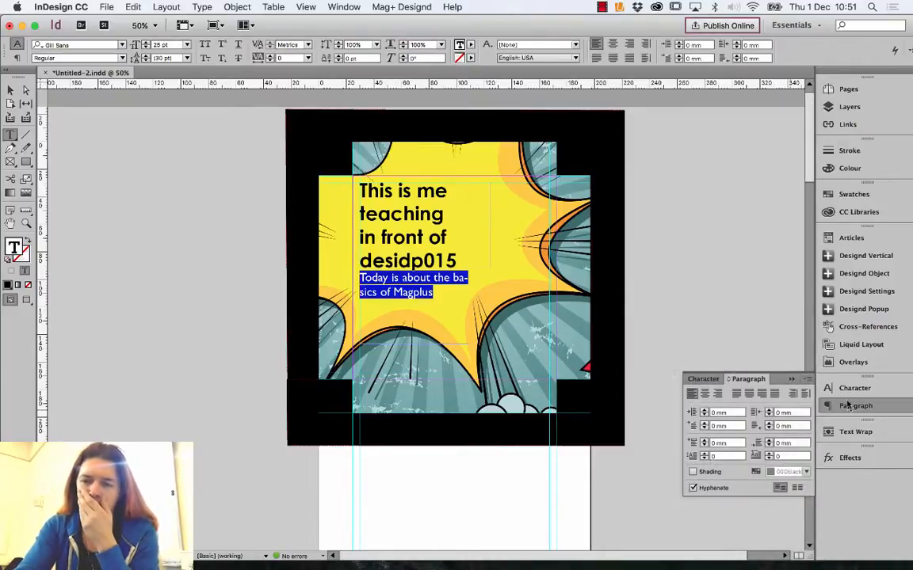
{"action": "left_click", "coordinate": [709, 490]}
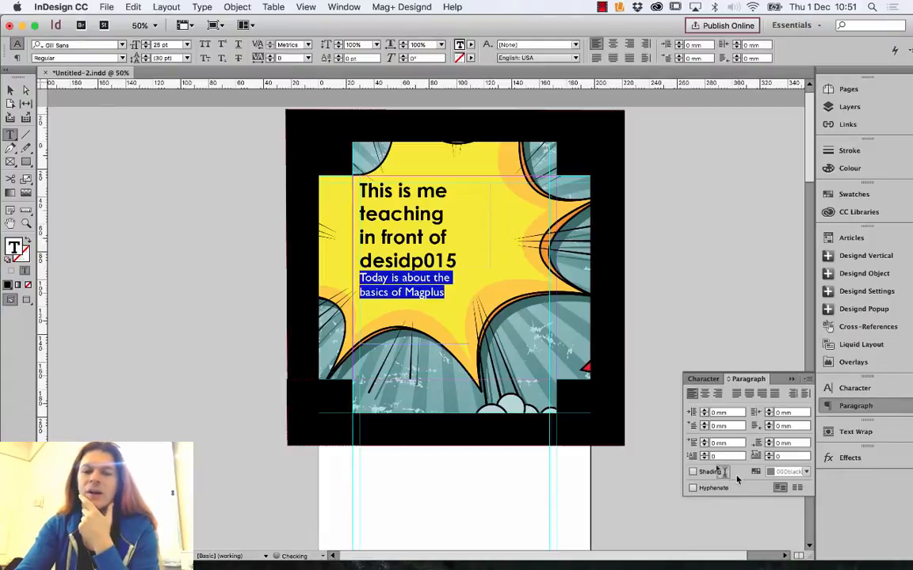
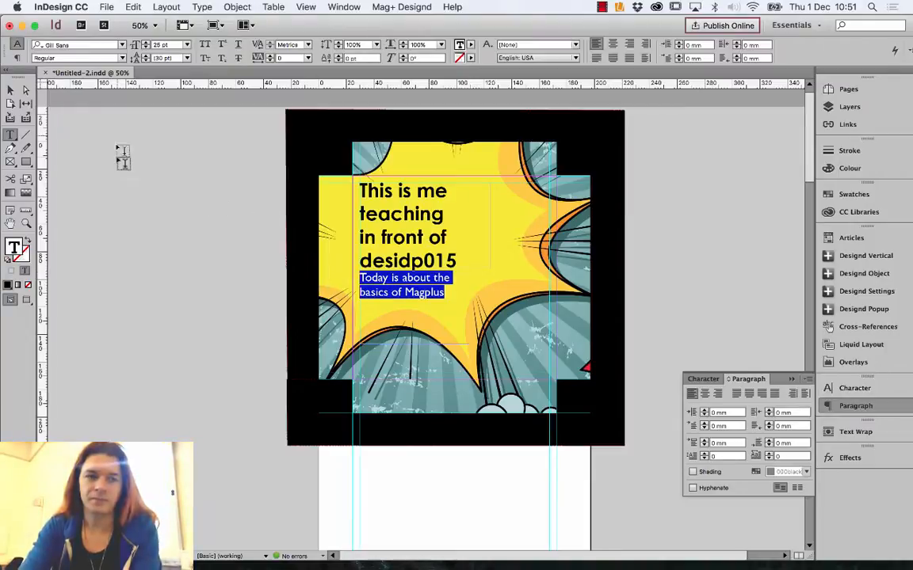
{"action": "left_click", "coordinate": [9, 90]}
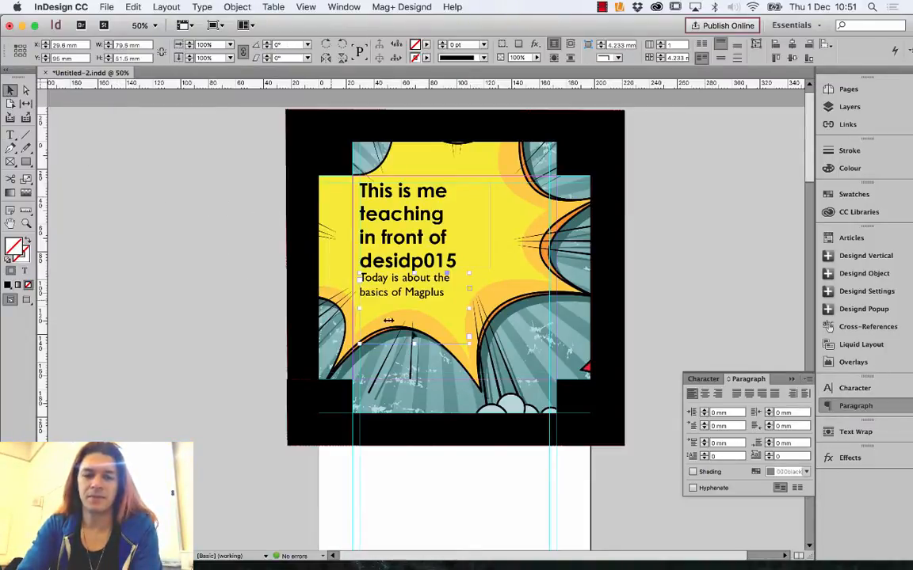
{"action": "left_click_drag", "start_coordinate": [413, 342], "coordinate": [414, 297]}
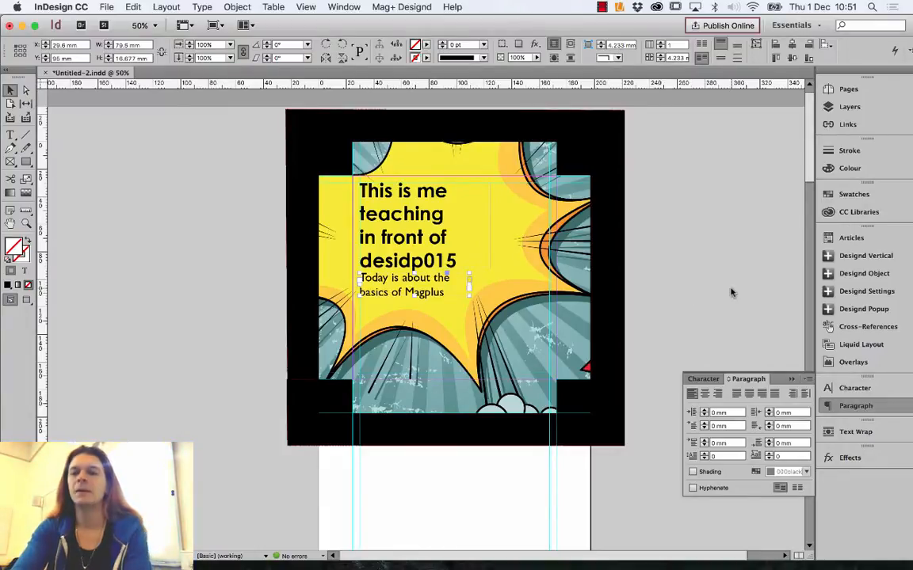
- Make the A - Main Tower layer for inline body content active, temporarily widening the layer list to show its full name
{"action": "left_click", "coordinate": [845, 107]}
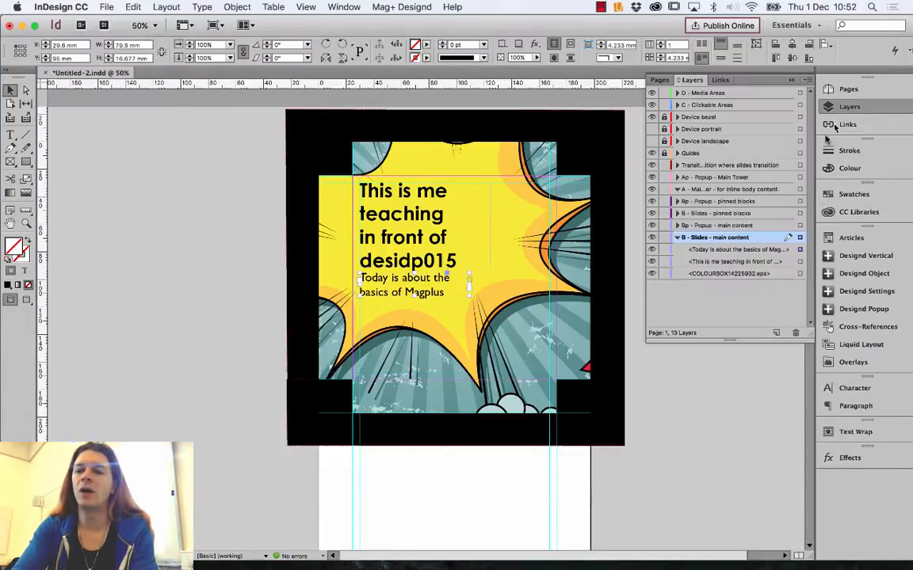
{"action": "left_click", "coordinate": [736, 190]}
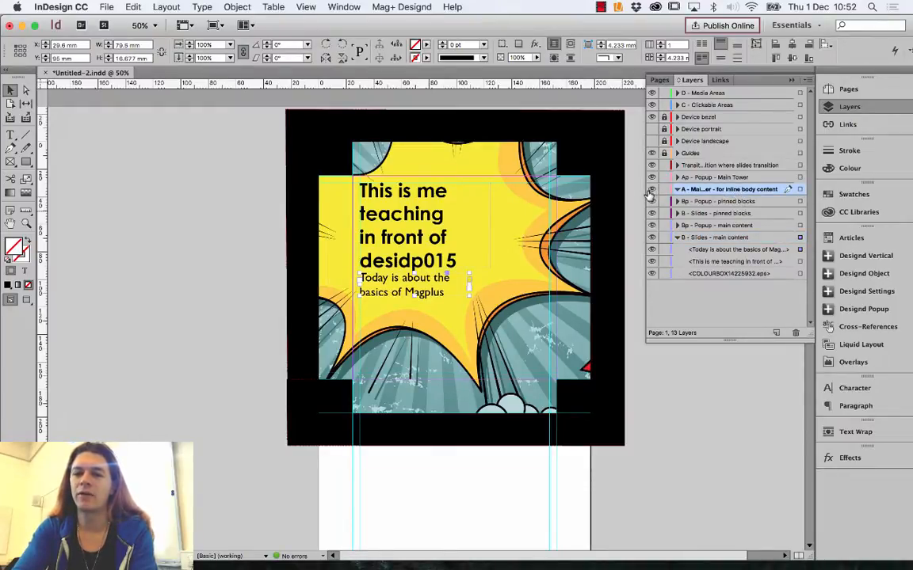
{"action": "left_click_drag", "start_coordinate": [644, 190], "coordinate": [602, 187]}
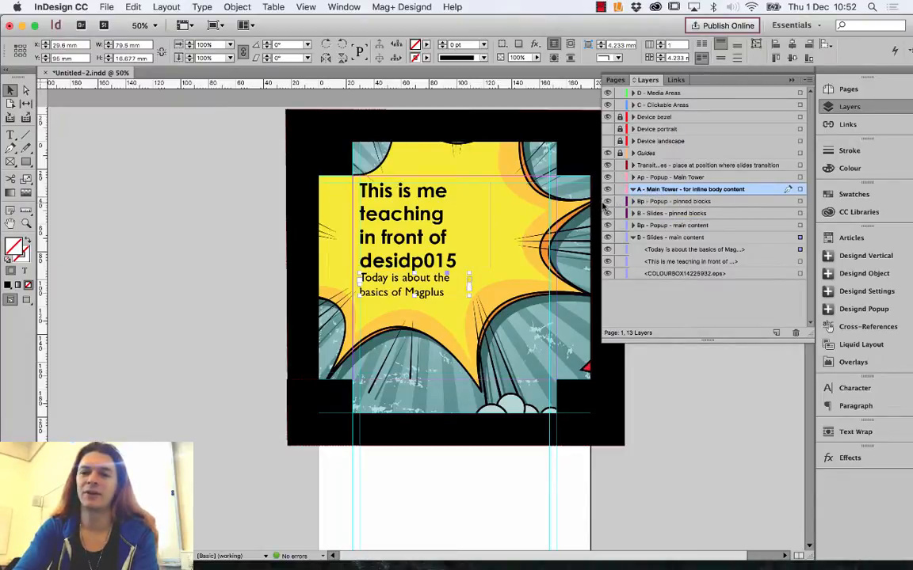
{"action": "left_click_drag", "start_coordinate": [599, 202], "coordinate": [657, 204]}
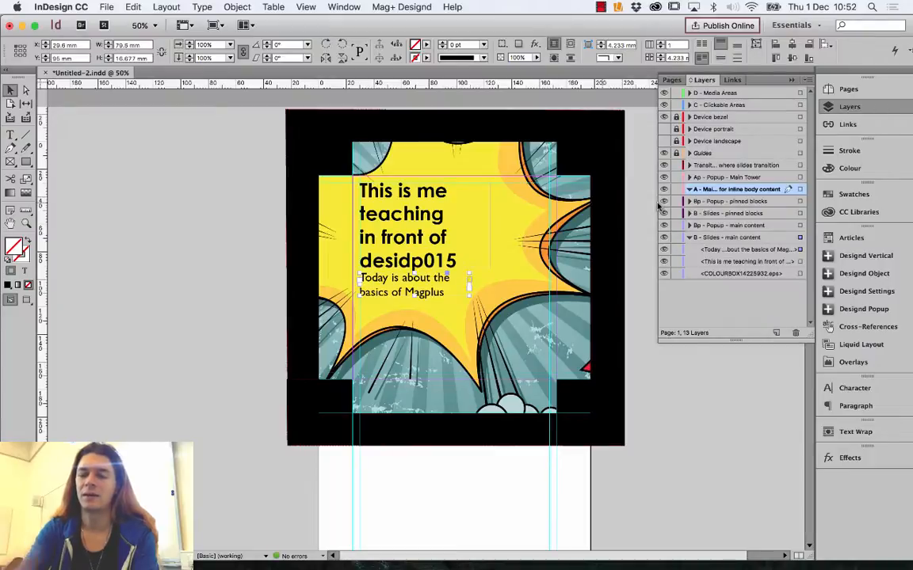
- Draw a text frame about 73 mm wide on the white page area below the explosion and fill it with placeholder text
{"action": "left_click", "coordinate": [26, 160]}
{"action": "scroll", "coordinate": [549, 417], "scroll_direction": "down", "scroll_amount": 4}
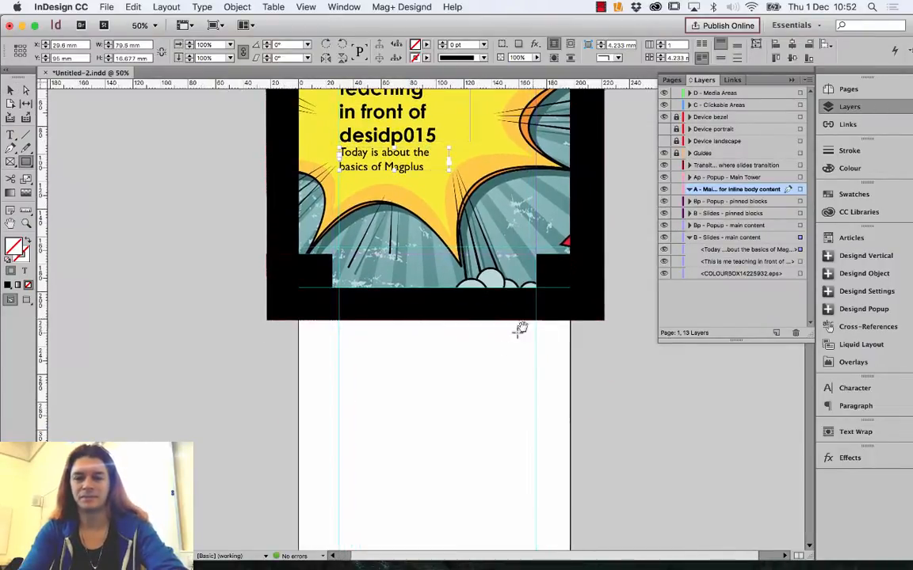
{"action": "left_click", "coordinate": [10, 135]}
{"action": "left_click_drag", "start_coordinate": [435, 331], "coordinate": [529, 480]}
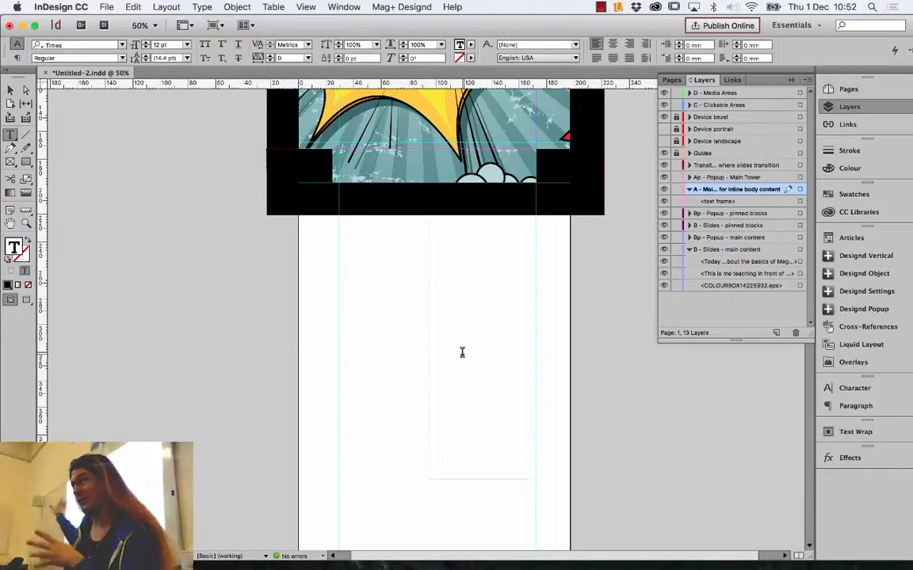
{"action": "right_click", "coordinate": [464, 358]}
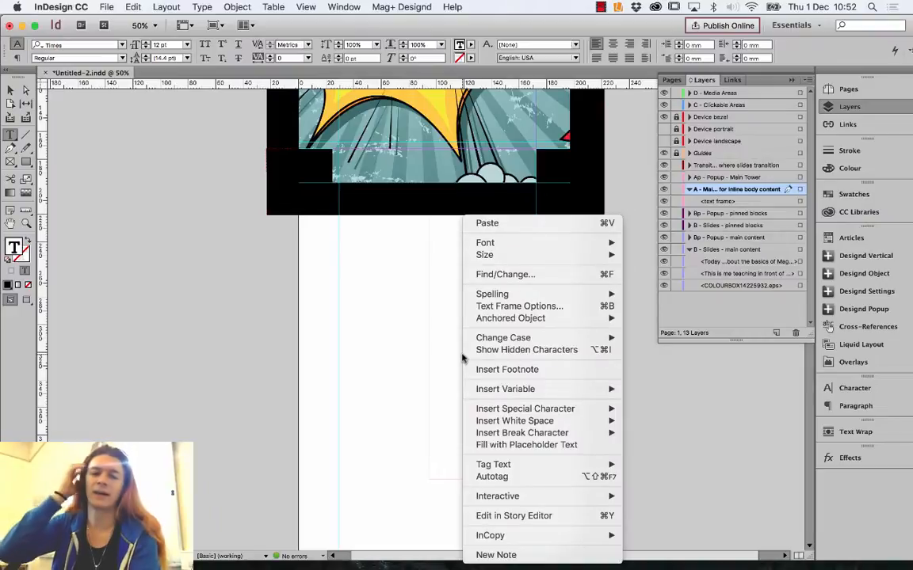
{"action": "left_click", "coordinate": [525, 445]}
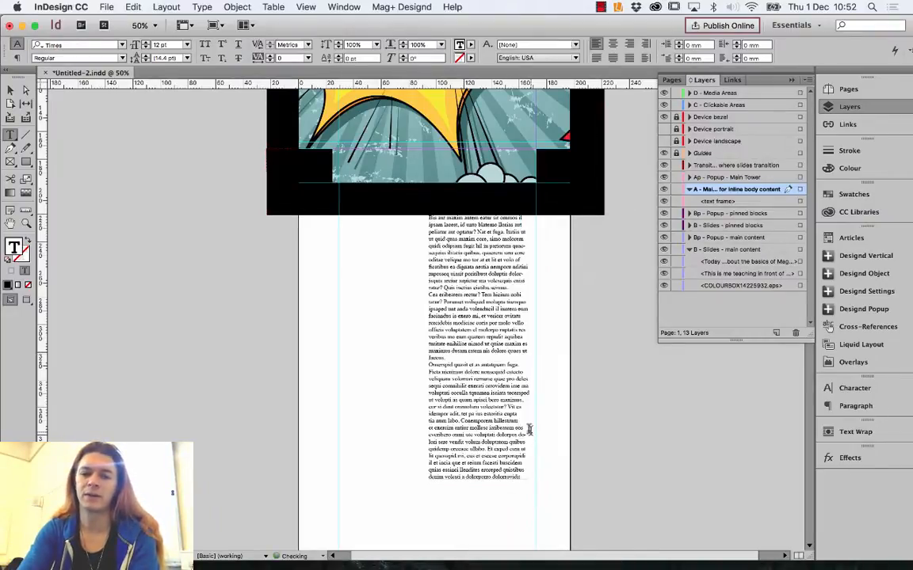
- Set the body text frame's inset spacing to 4 mm on all four sides
{"action": "right_click", "coordinate": [442, 299]}
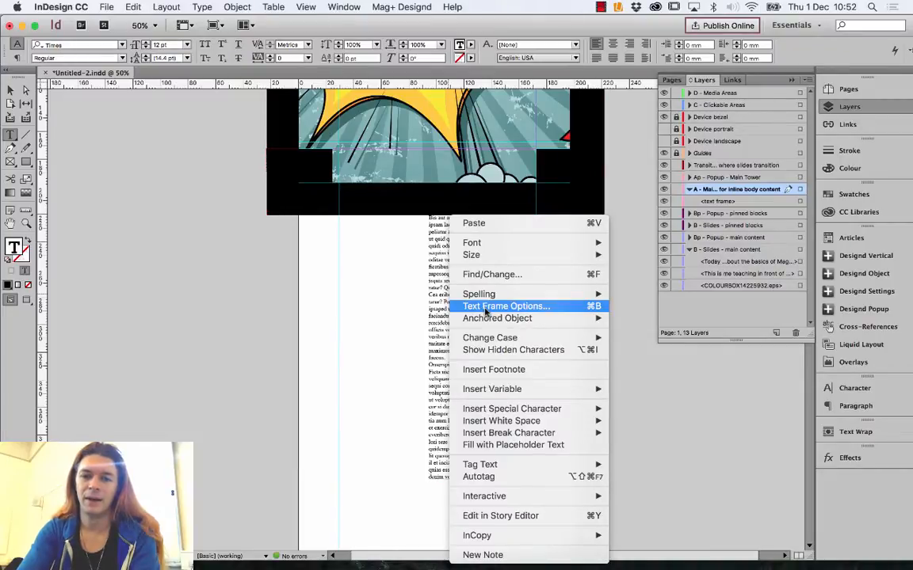
{"action": "left_click", "coordinate": [486, 309]}
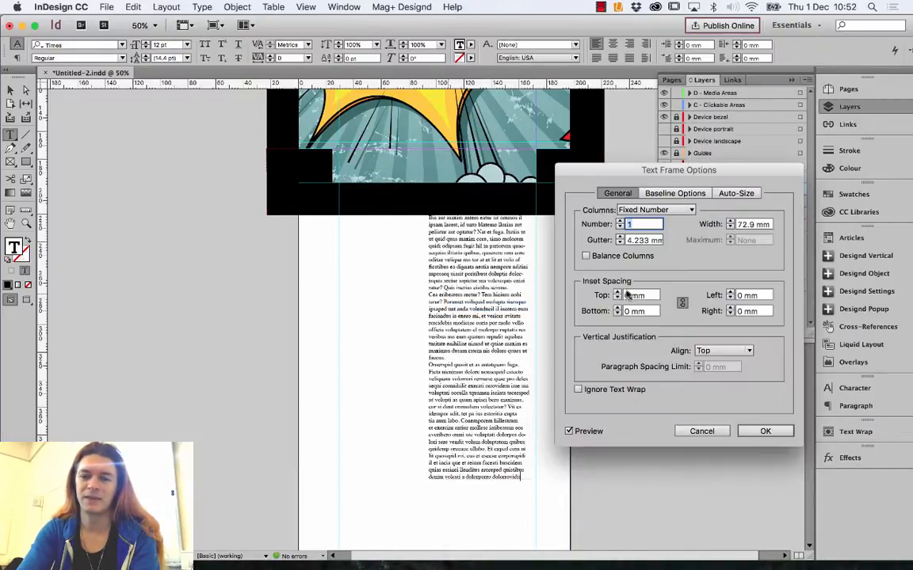
{"action": "left_click", "coordinate": [618, 292]}
{"action": "left_click", "coordinate": [618, 292]}
{"action": "left_click", "coordinate": [618, 292]}
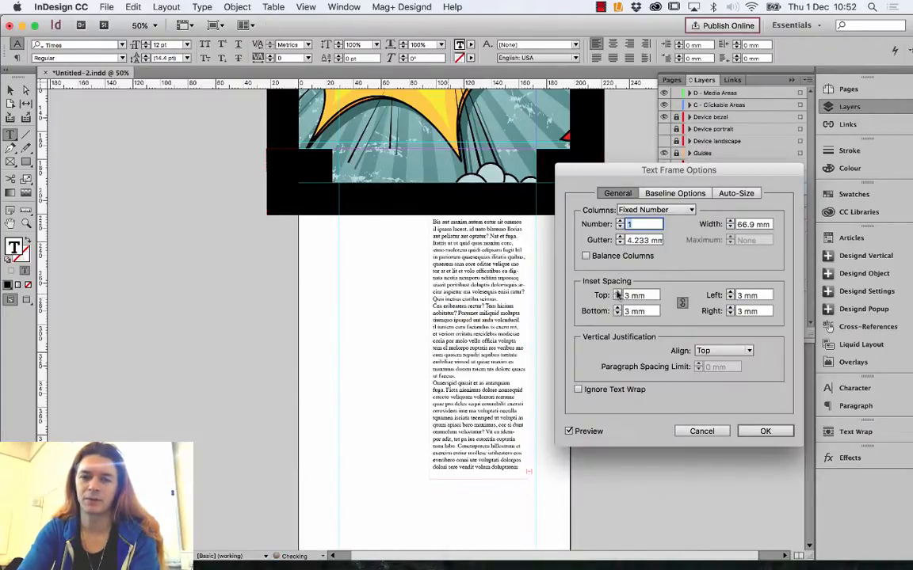
{"action": "left_click", "coordinate": [618, 293]}
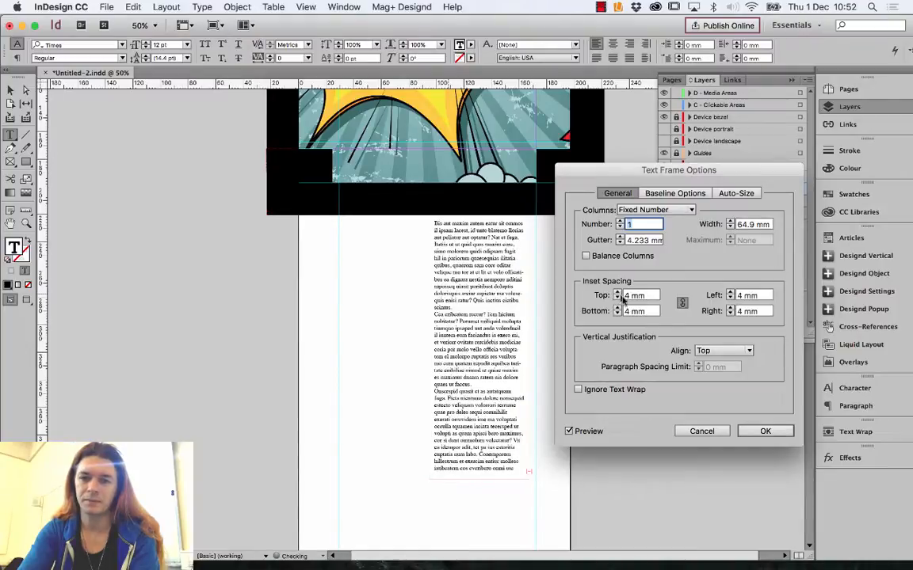
{"action": "left_click", "coordinate": [764, 431]}
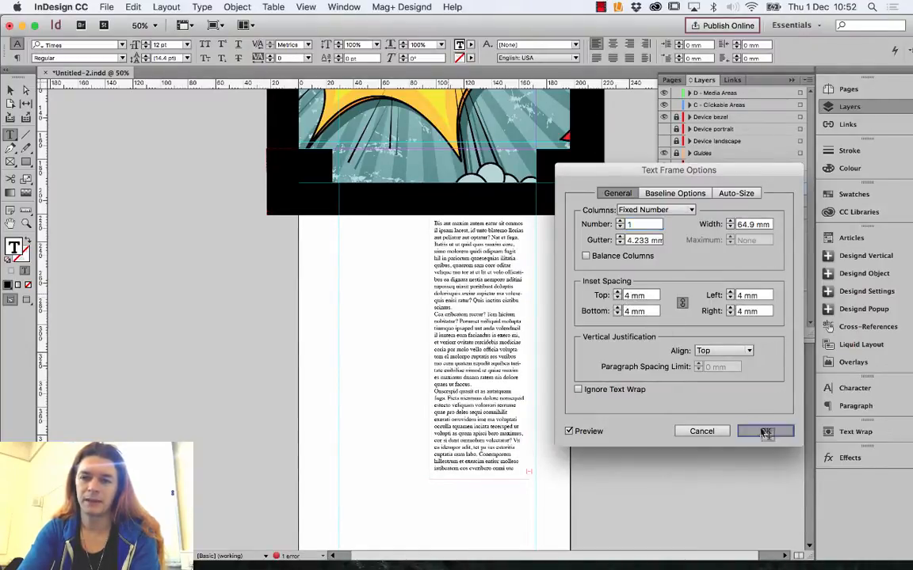
- Set all the placeholder body text to 21 pt
{"action": "key", "text": "ctrl+a"}
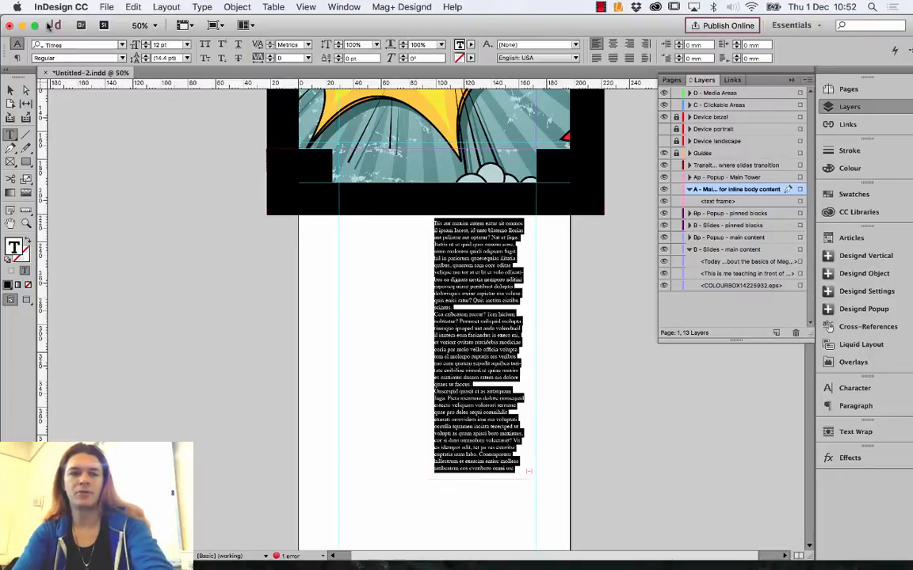
{"action": "left_click", "coordinate": [73, 46]}
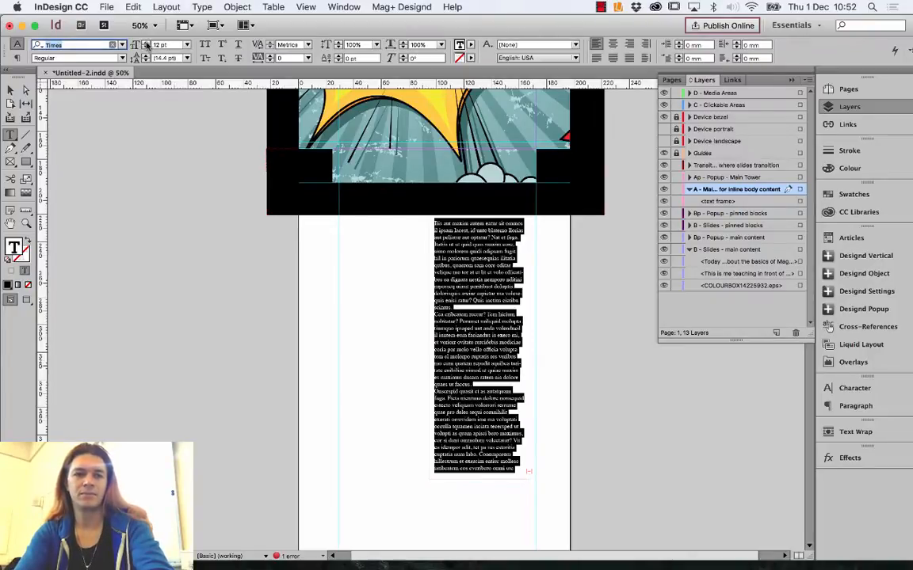
{"action": "left_click", "coordinate": [146, 42], "text": "shift"}
{"action": "left_click", "coordinate": [146, 42], "text": "shift"}
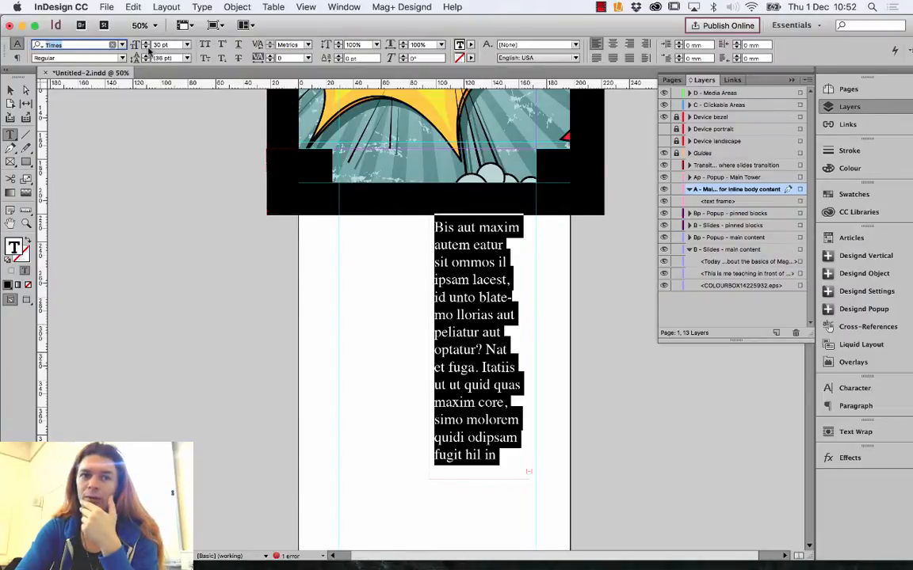
{"action": "left_click", "coordinate": [146, 48]}
{"action": "left_click", "coordinate": [145, 49]}
{"action": "left_click", "coordinate": [146, 48]}
{"action": "left_click", "coordinate": [146, 49]}
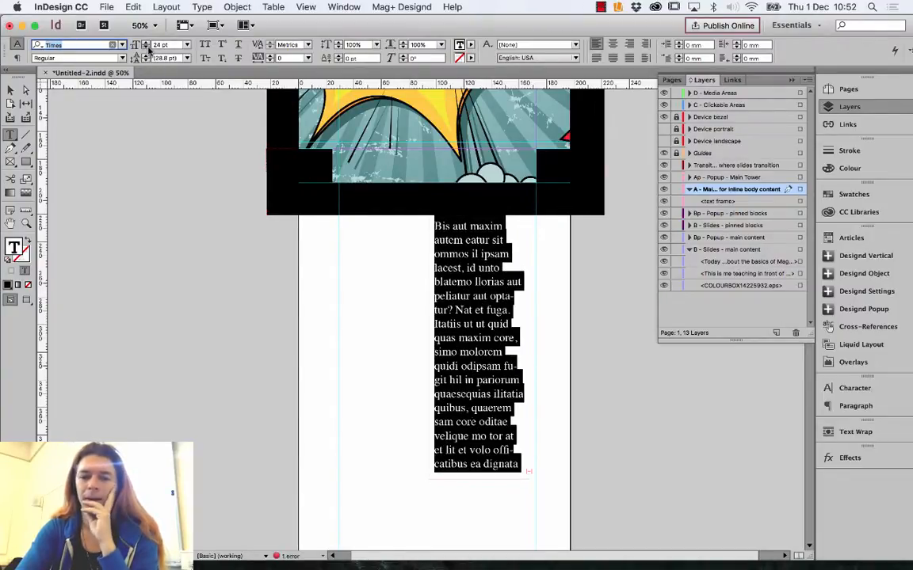
{"action": "left_click", "coordinate": [147, 48]}
{"action": "left_click", "coordinate": [146, 48]}
{"action": "left_click", "coordinate": [146, 48]}
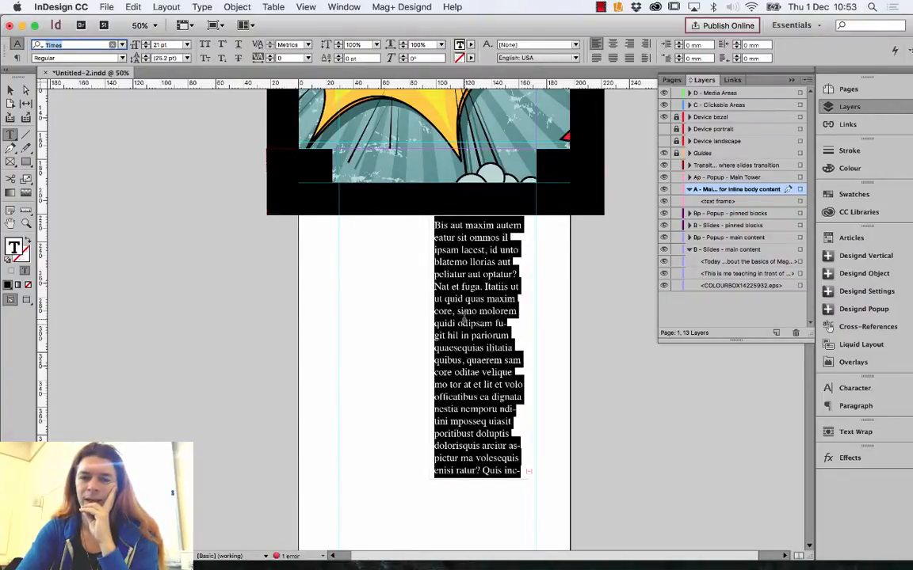
- Split the body text into three paragraphs separated by blank lines, ending the first at "core." and the second at "offi."
{"action": "left_click", "coordinate": [465, 308]}
{"action": "key", "text": "BackSpace"}
{"action": "key", "text": "BackSpace"}
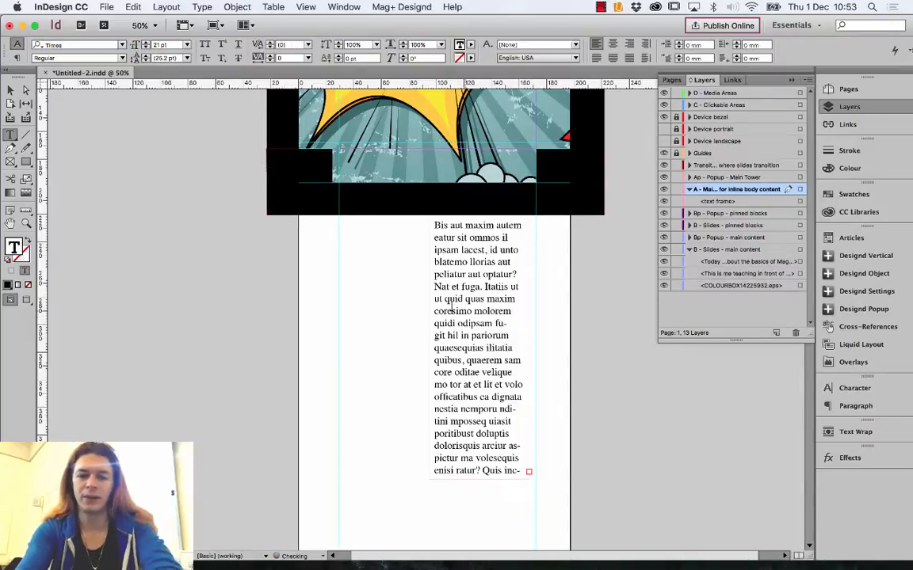
{"action": "type", "text": "."}
{"action": "key", "text": "Return"}
{"action": "key", "text": "Return"}
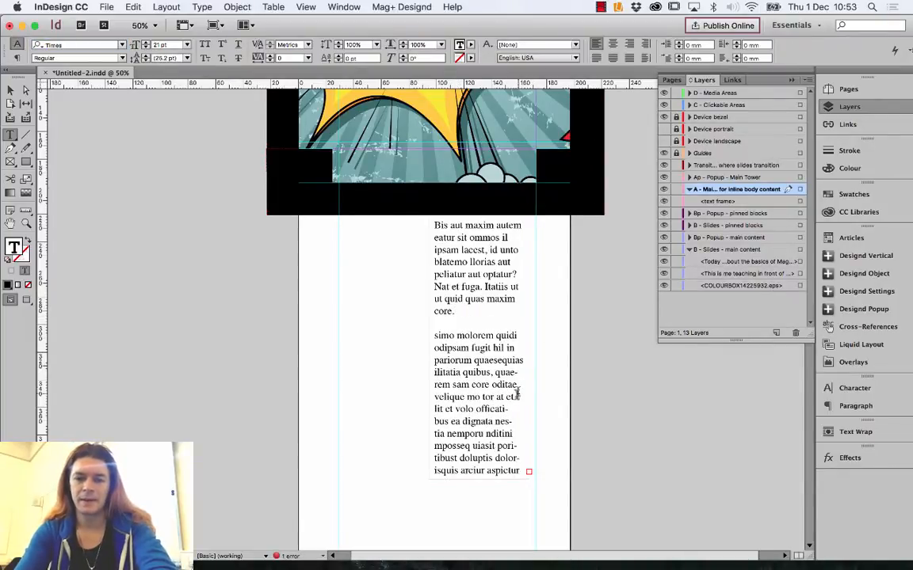
{"action": "left_click", "coordinate": [498, 408]}
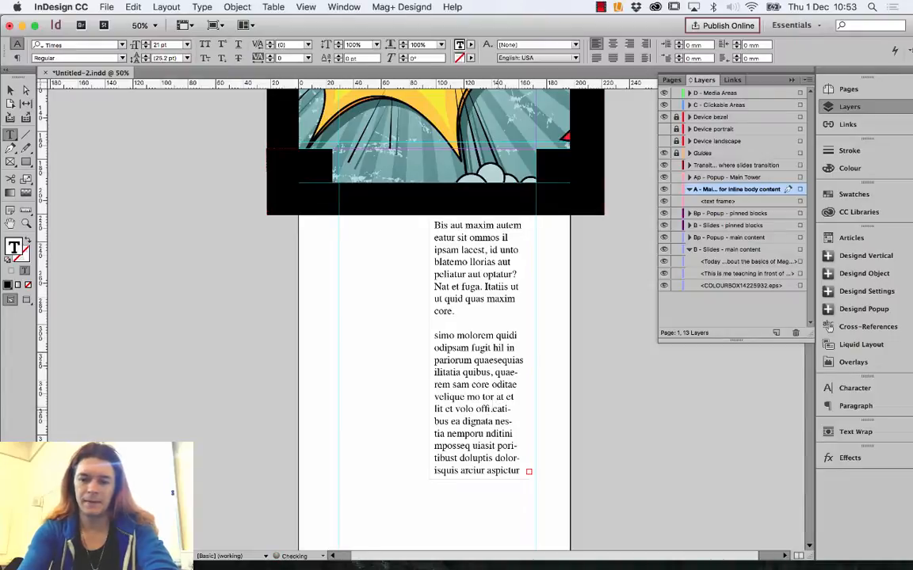
{"action": "type", "text": "."}
{"action": "key", "text": "Return"}
{"action": "key", "text": "Return"}
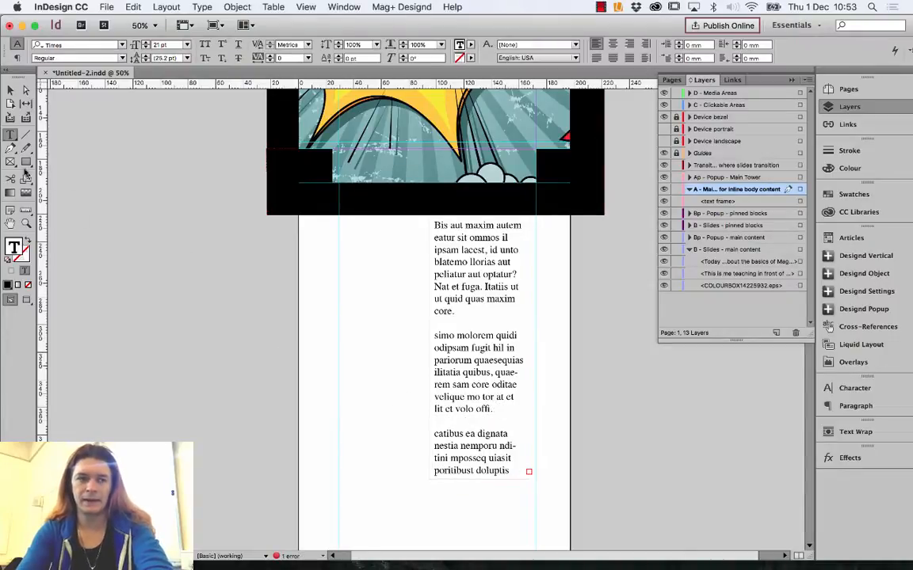
- Lengthen the body text frame downward to about 263 mm high
{"action": "left_click", "coordinate": [10, 90]}
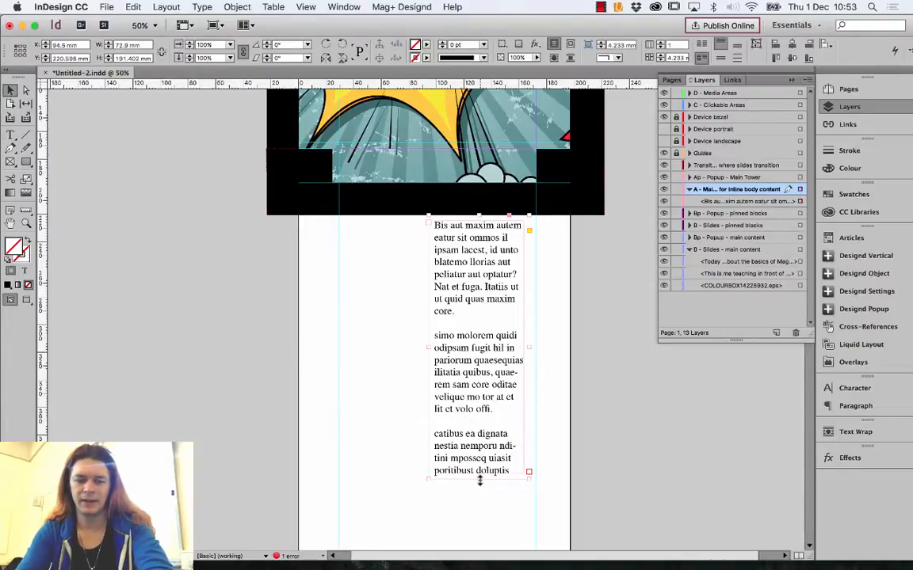
{"action": "scroll", "coordinate": [479, 485], "scroll_direction": "down", "scroll_amount": 5}
{"action": "scroll", "coordinate": [466, 376], "scroll_direction": "up", "scroll_amount": 5}
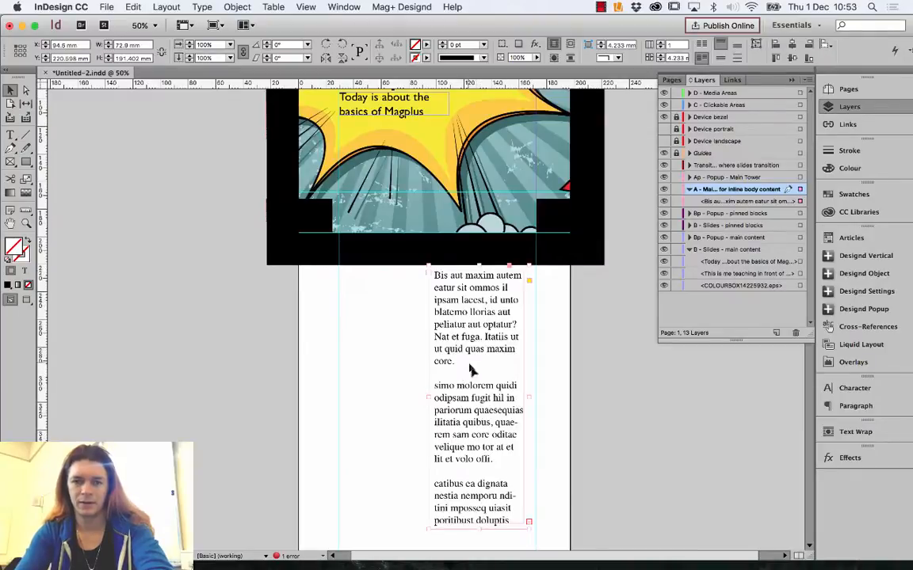
{"action": "scroll", "coordinate": [478, 438], "scroll_direction": "down", "scroll_amount": 1}
{"action": "mouse_move", "coordinate": [478, 506]}
{"action": "left_mouse_down"}
{"action": "mouse_move", "coordinate": [482, 558]}
{"action": "mouse_move", "coordinate": [484, 520]}
{"action": "left_mouse_up"}
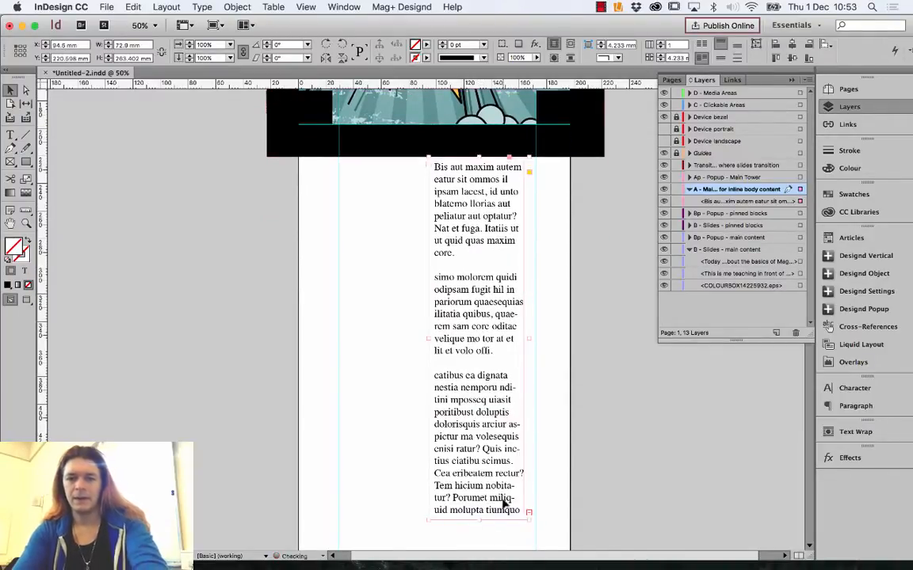
{"action": "double_click", "coordinate": [503, 499]}
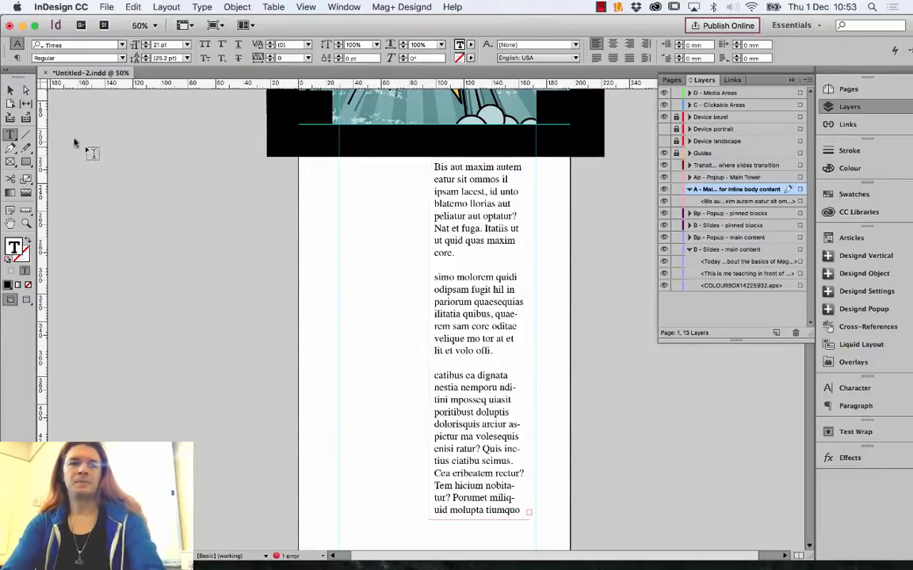
- Place the image COLOURBOX4550096.jpg from the Stocks folder on the white page area beside the body text
{"action": "left_click", "coordinate": [11, 89]}
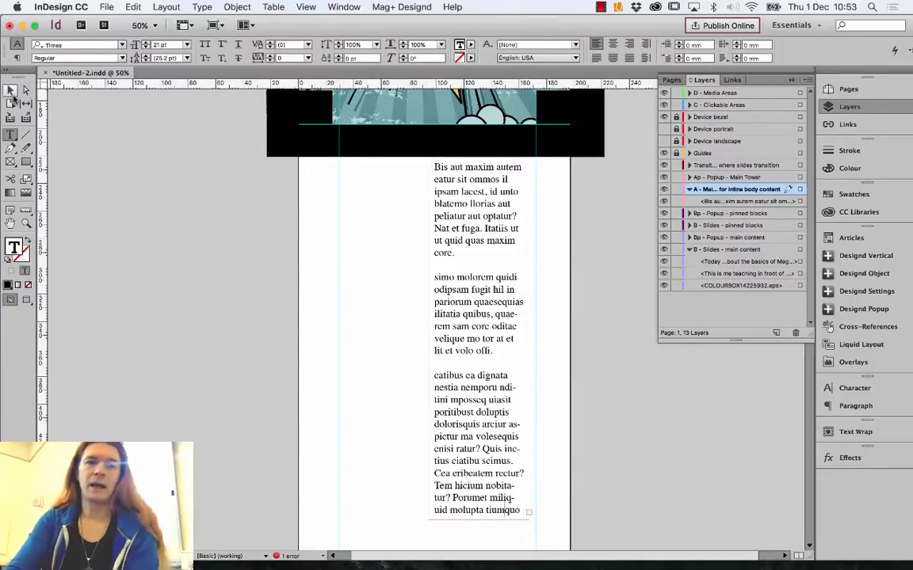
{"action": "left_click", "coordinate": [247, 301]}
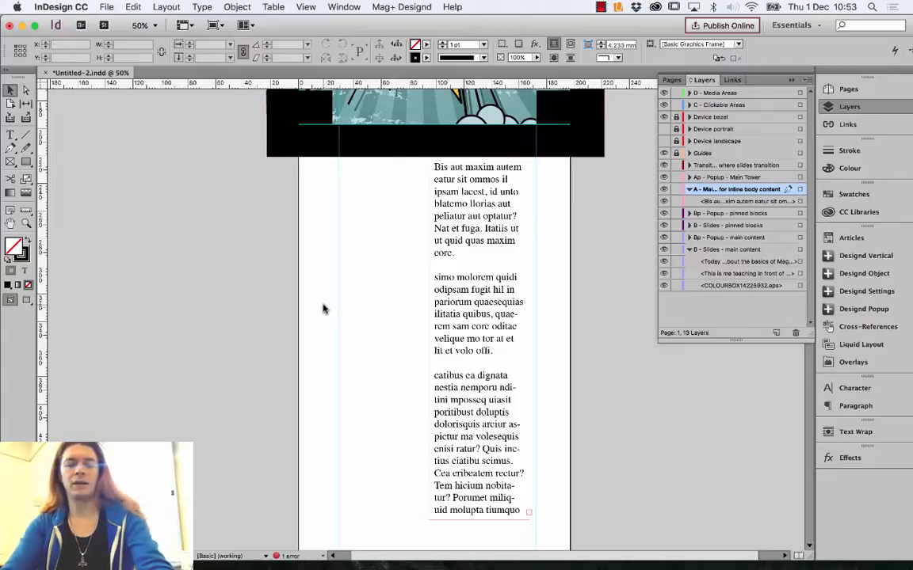
{"action": "key", "text": "super+d"}
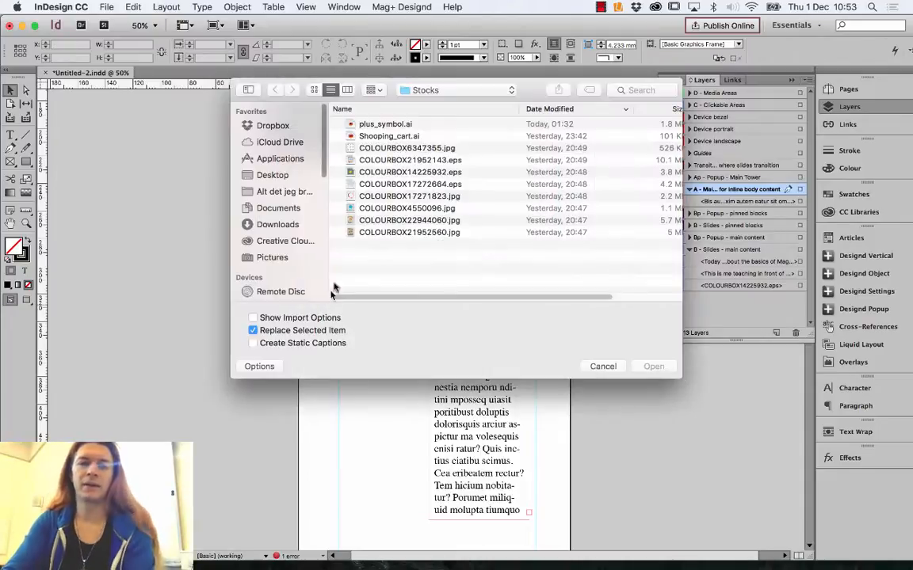
{"action": "left_click", "coordinate": [368, 221]}
{"action": "left_click", "coordinate": [380, 174]}
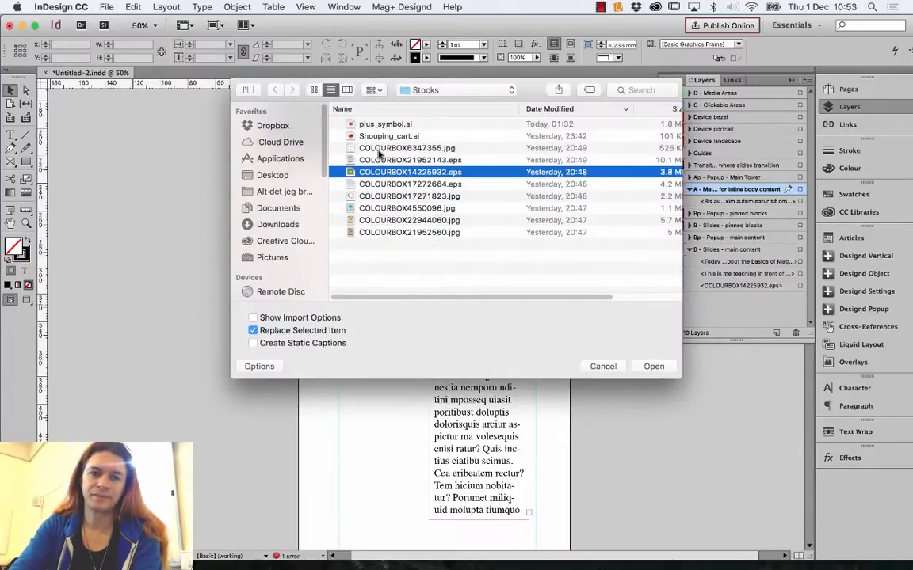
{"action": "left_click", "coordinate": [379, 137]}
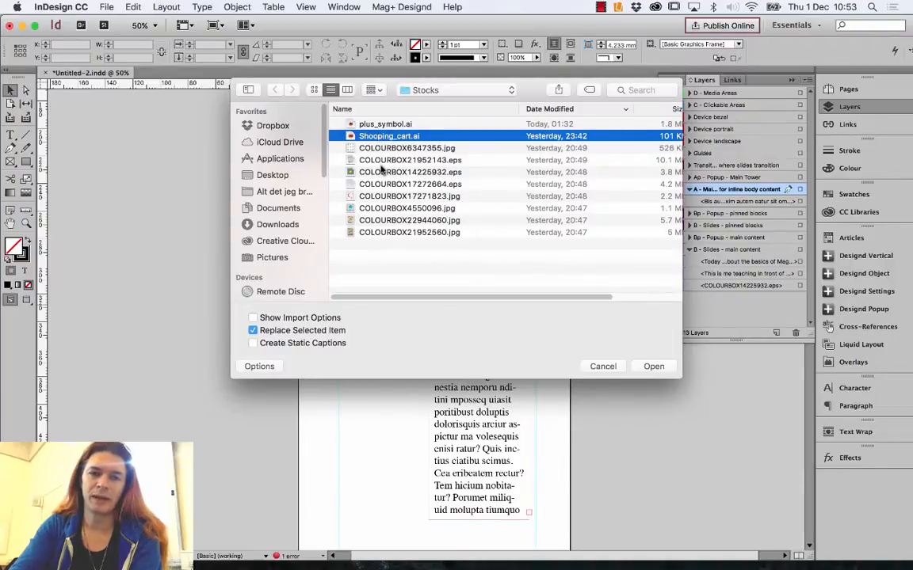
{"action": "left_click", "coordinate": [384, 161]}
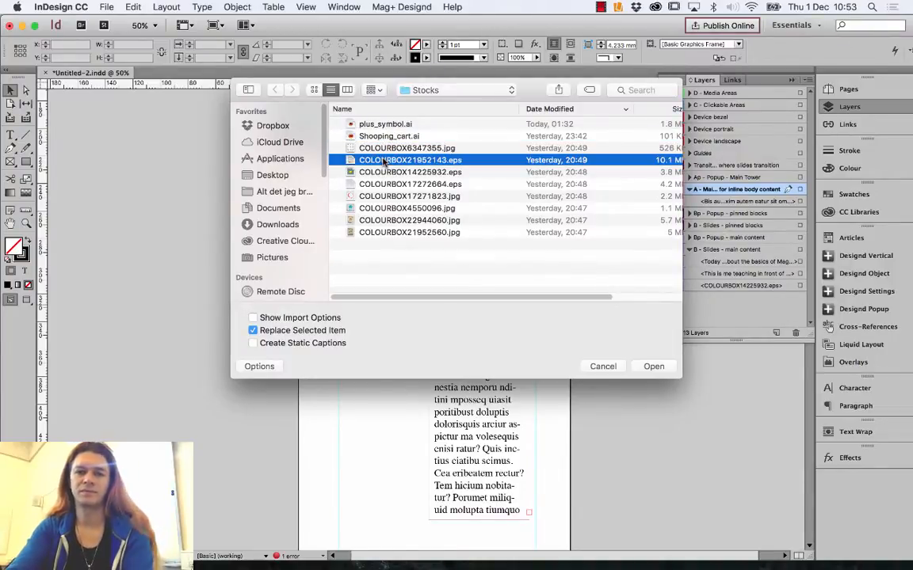
{"action": "key", "text": "space"}
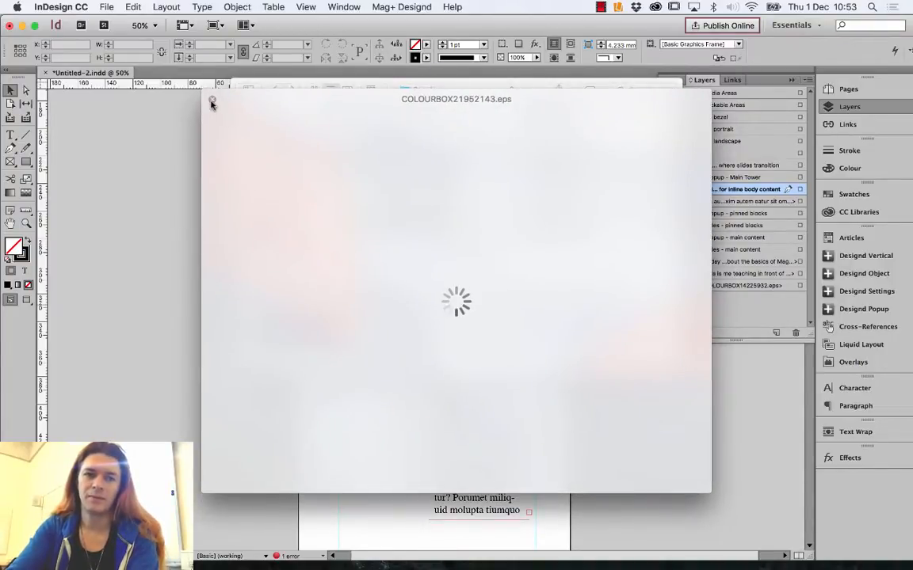
{"action": "left_click", "coordinate": [212, 102]}
{"action": "left_click", "coordinate": [399, 150]}
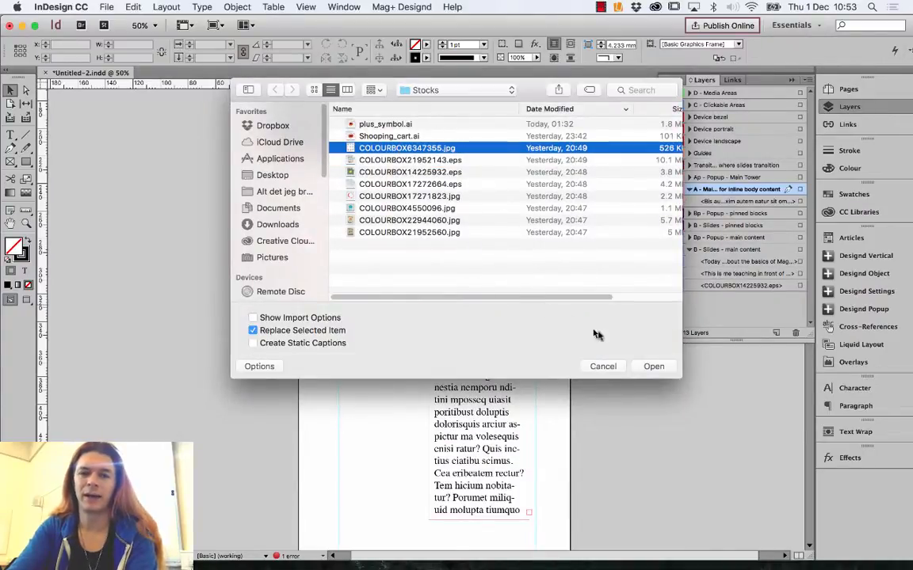
{"action": "left_click", "coordinate": [416, 210]}
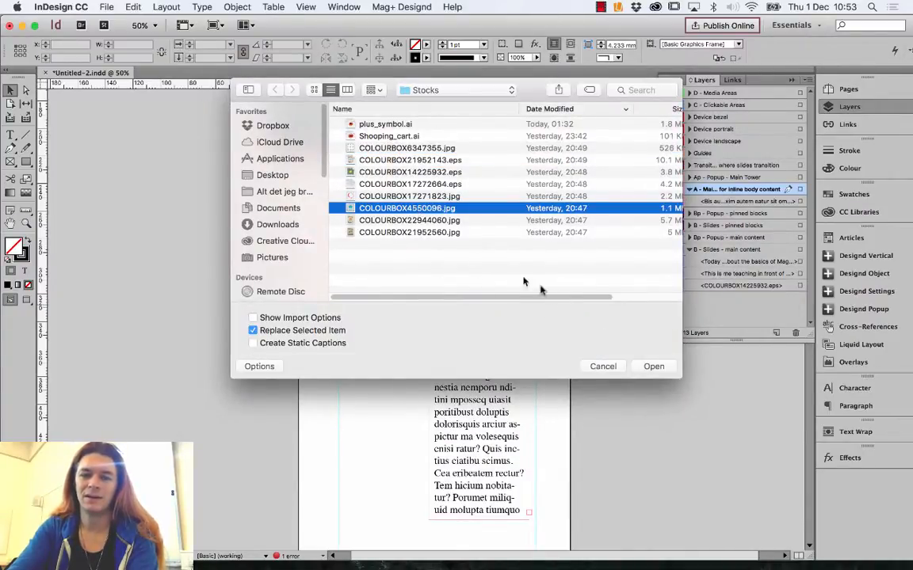
{"action": "left_click", "coordinate": [653, 366]}
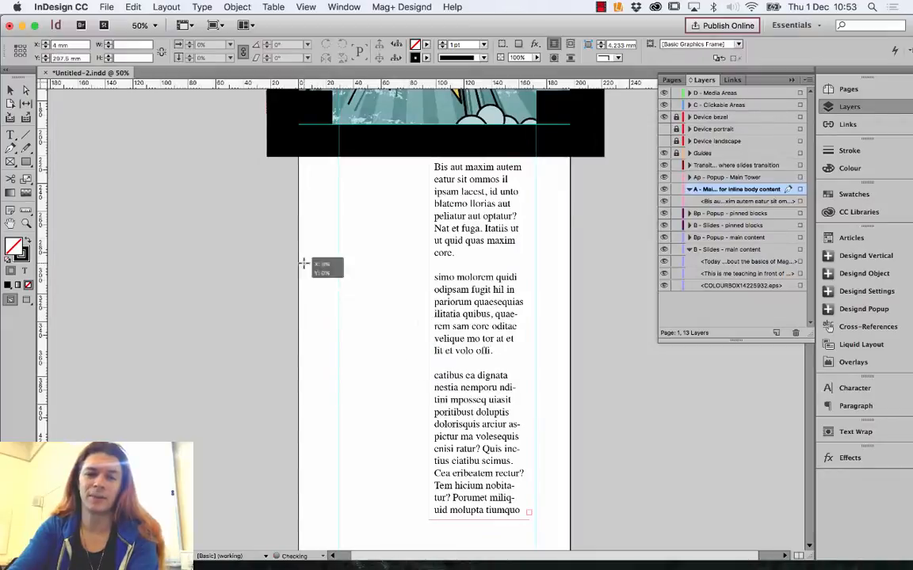
{"action": "left_click", "coordinate": [306, 262]}
- Scale the jellyfish image to 56 mm square, position it below the first body paragraph and make the text wrap around it
{"action": "key", "text": "super+minus"}
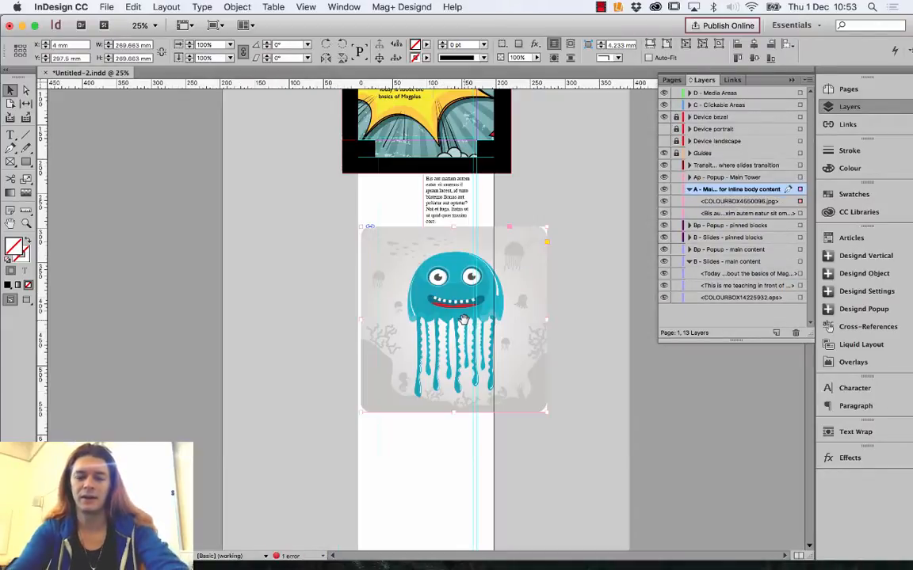
{"action": "left_click_drag", "start_coordinate": [545, 412], "coordinate": [465, 262]}
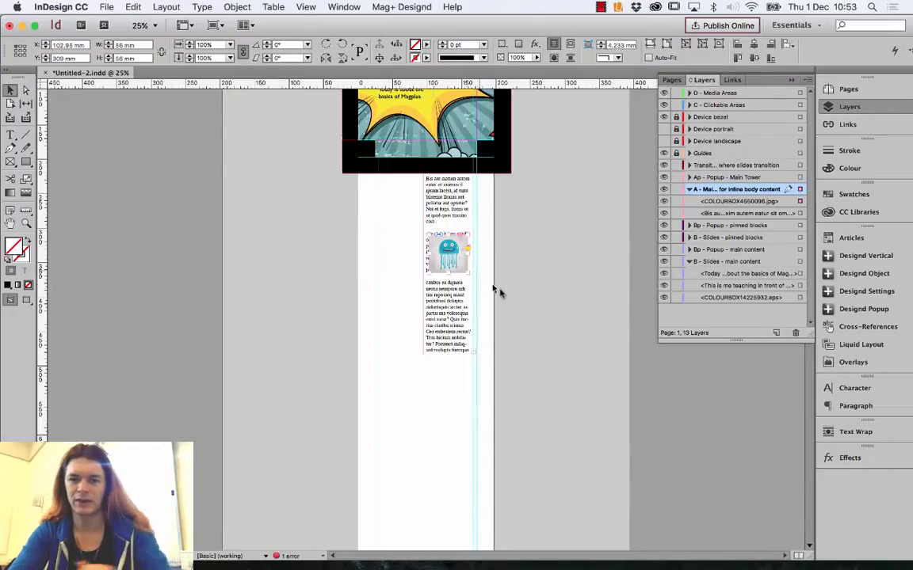
{"action": "left_click", "coordinate": [856, 432]}
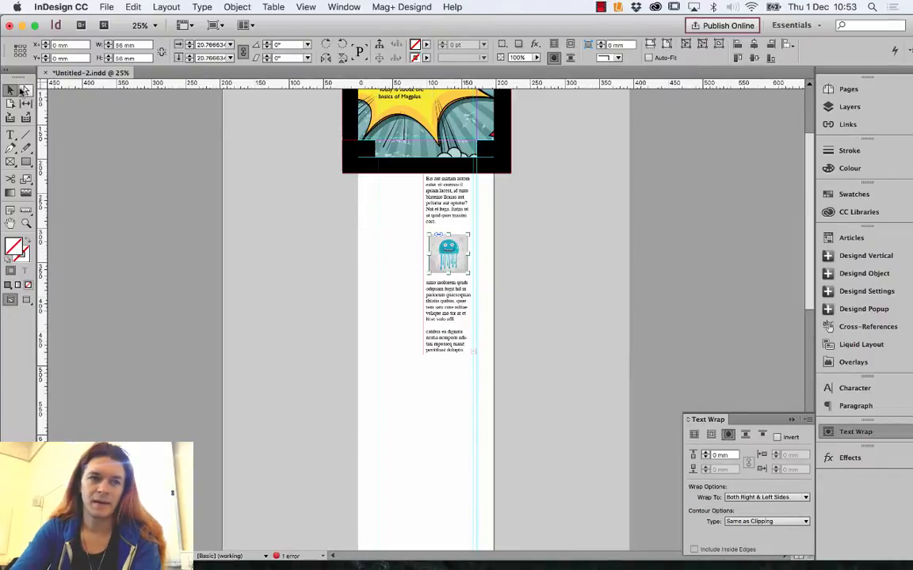
- Fill the body text frame with the Paper swatch
{"action": "left_click", "coordinate": [441, 213]}
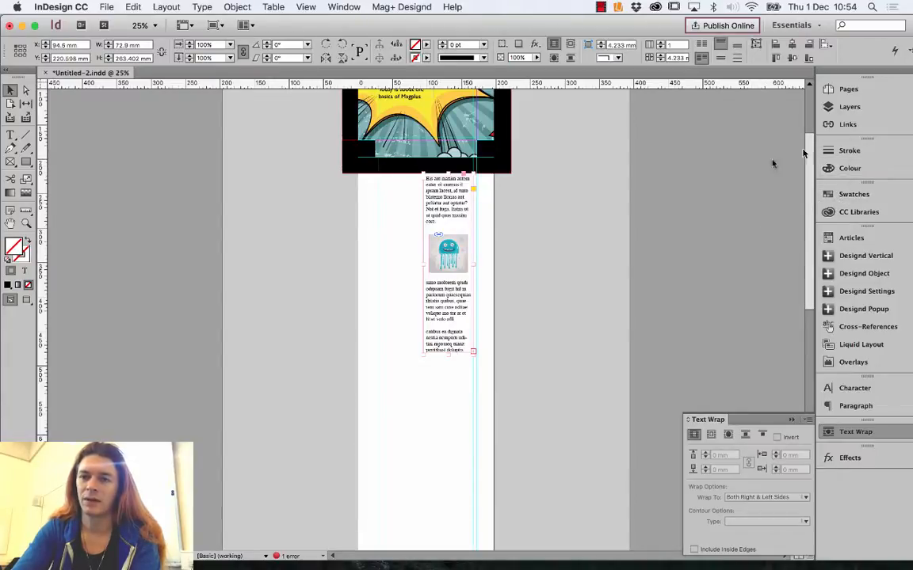
{"action": "left_click", "coordinate": [853, 194]}
{"action": "left_click", "coordinate": [755, 239]}
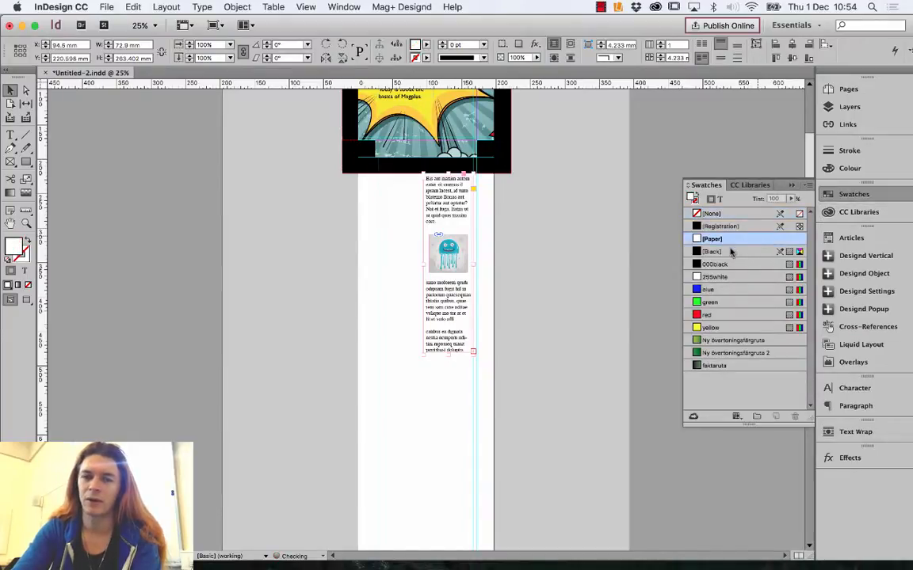
{"action": "left_click", "coordinate": [396, 223]}
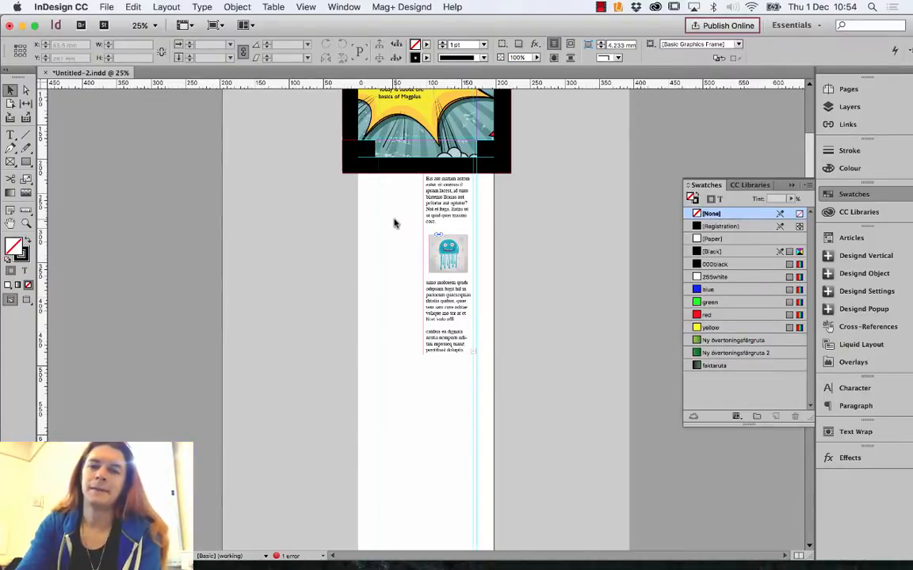
- Extend the body text frame's upper edge over the bottom of the explosion image, making the frame 295 mm high
{"action": "scroll", "coordinate": [509, 251], "scroll_direction": "up", "scroll_amount": 3}
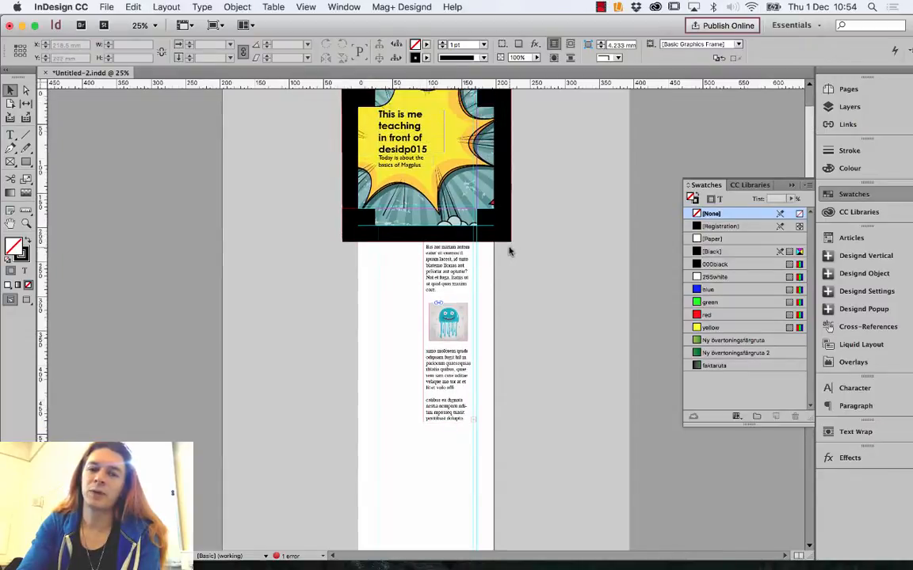
{"action": "left_click", "coordinate": [459, 264]}
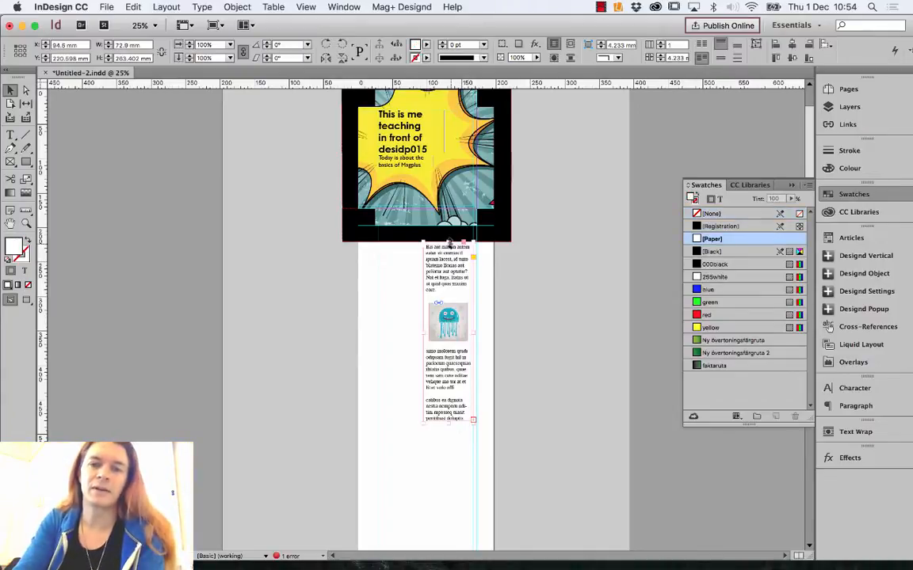
{"action": "left_click_drag", "start_coordinate": [446, 240], "coordinate": [449, 225]}
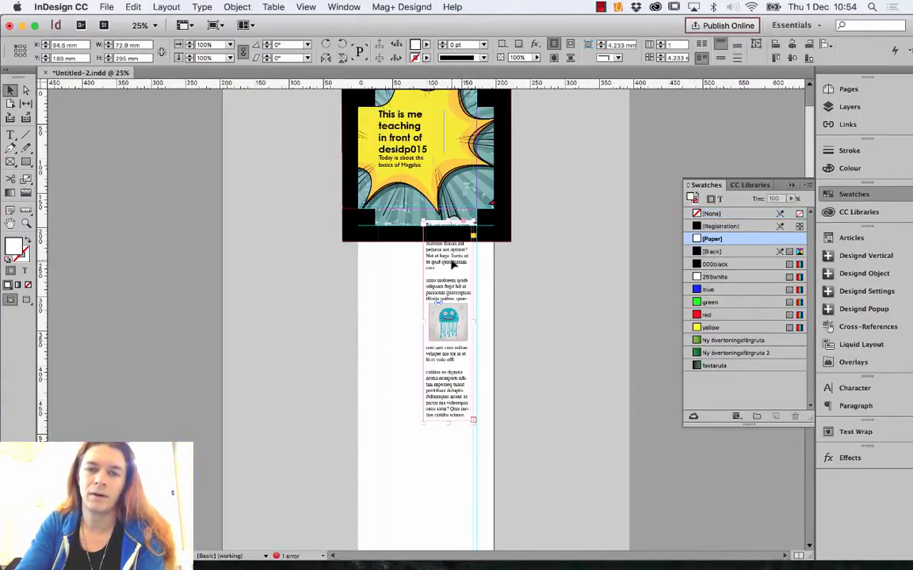
- Unlink the body text frame's inset spacing values and raise only the top inset to about 20 mm
{"action": "right_click", "coordinate": [451, 247]}
{"action": "left_click", "coordinate": [476, 266]}
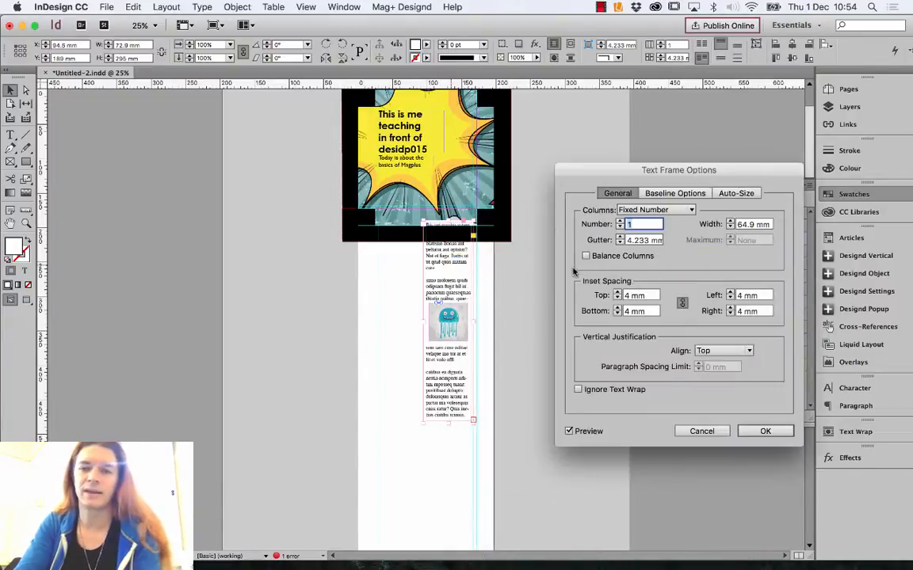
{"action": "left_click", "coordinate": [682, 303]}
{"action": "left_click", "coordinate": [618, 292]}
{"action": "left_click", "coordinate": [618, 292]}
{"action": "left_click", "coordinate": [617, 292]}
{"action": "left_click", "coordinate": [618, 293]}
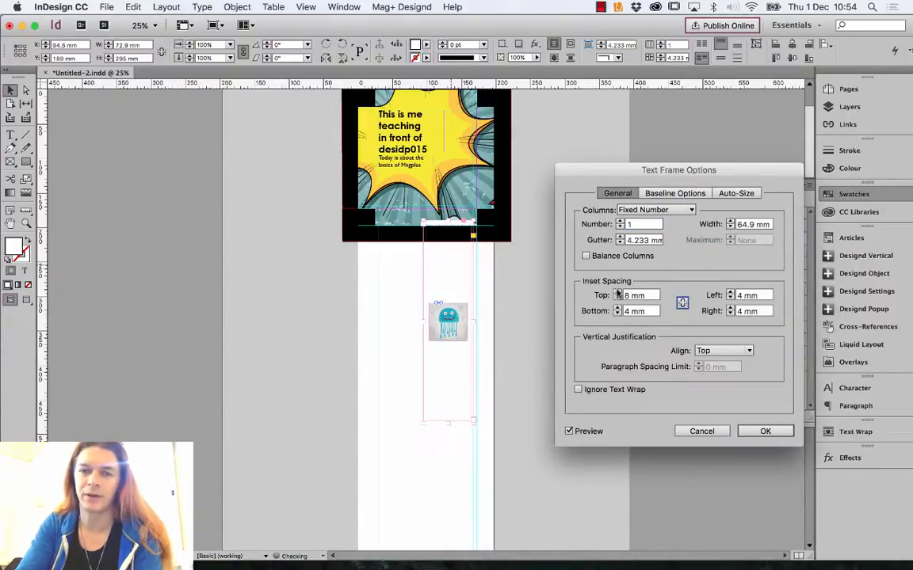
{"action": "left_click", "coordinate": [618, 292]}
{"action": "left_click", "coordinate": [617, 292]}
{"action": "left_click", "coordinate": [618, 292]}
{"action": "left_click", "coordinate": [618, 292]}
{"action": "left_click", "coordinate": [618, 292]}
{"action": "left_click", "coordinate": [618, 293]}
{"action": "left_click", "coordinate": [617, 292]}
{"action": "left_click", "coordinate": [618, 293]}
{"action": "left_click", "coordinate": [618, 292]}
{"action": "left_click", "coordinate": [618, 293]}
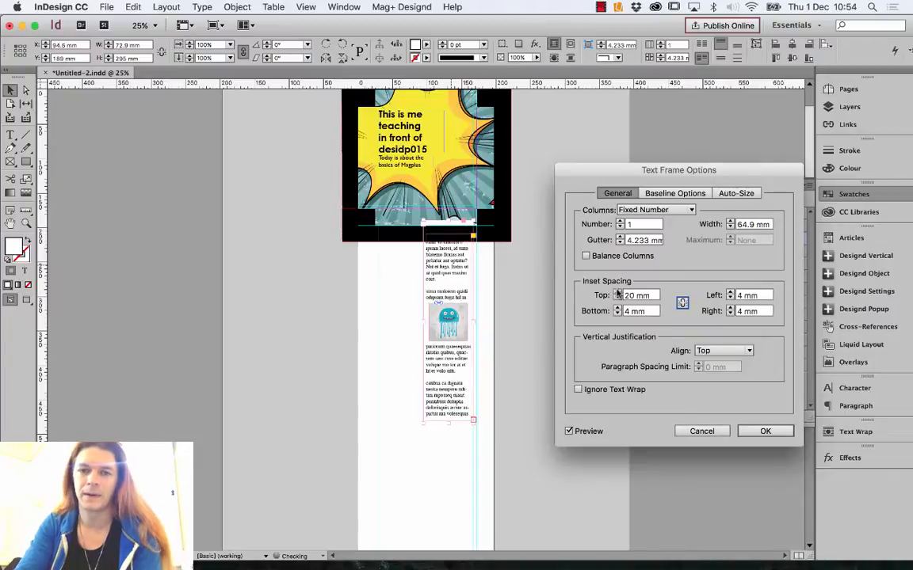
{"action": "left_click", "coordinate": [618, 292]}
{"action": "left_click", "coordinate": [765, 431]}
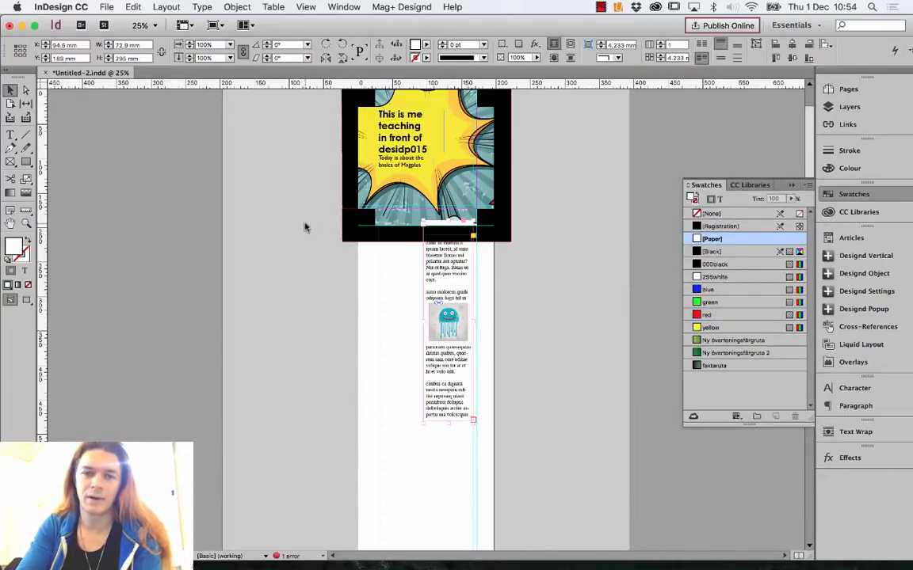
{"action": "left_click", "coordinate": [163, 187]}
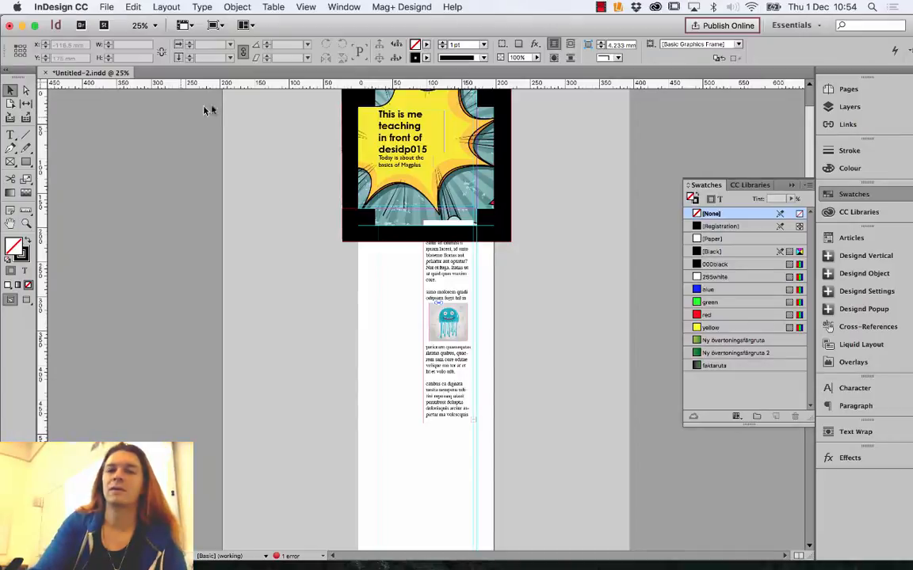
{"action": "left_click", "coordinate": [346, 8]}
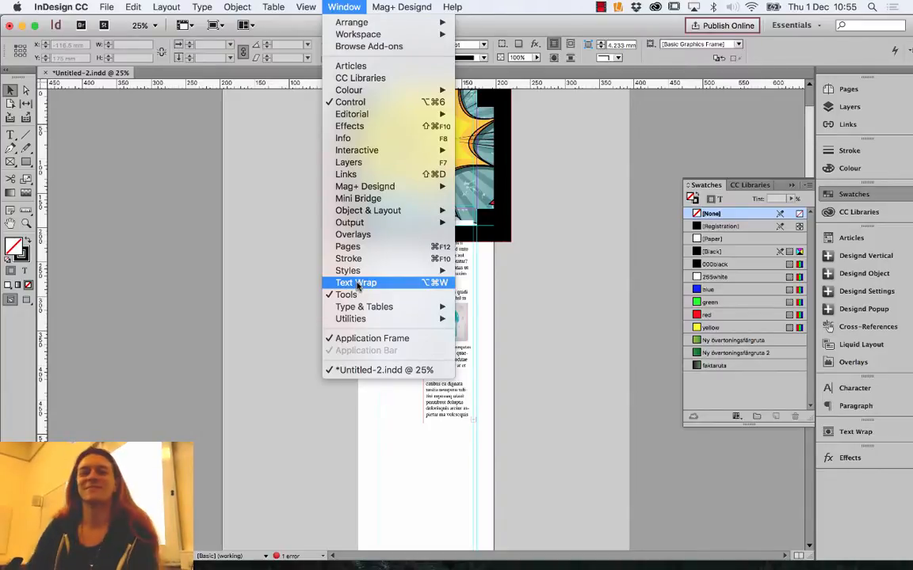
{"action": "left_click", "coordinate": [353, 5]}
{"action": "left_click", "coordinate": [334, 4]}
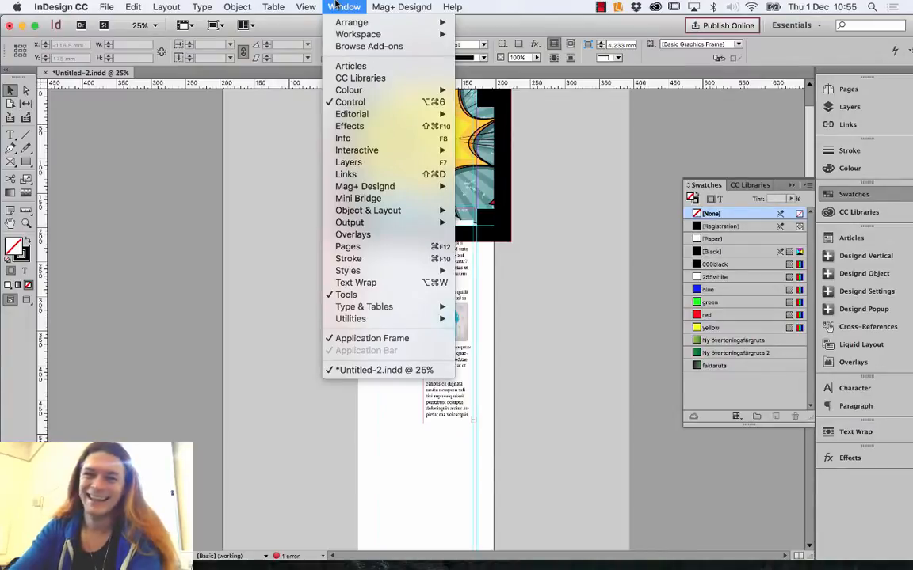
{"action": "left_click", "coordinate": [334, 3]}
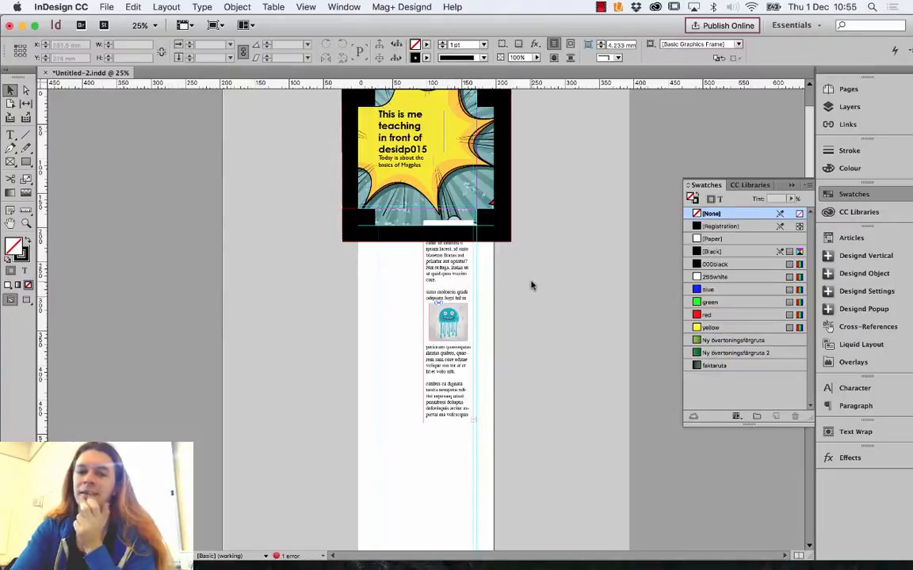
- Try the red, blue and yellow swatches as the body text frame's fill and reapply Paper
{"action": "left_click", "coordinate": [458, 287]}
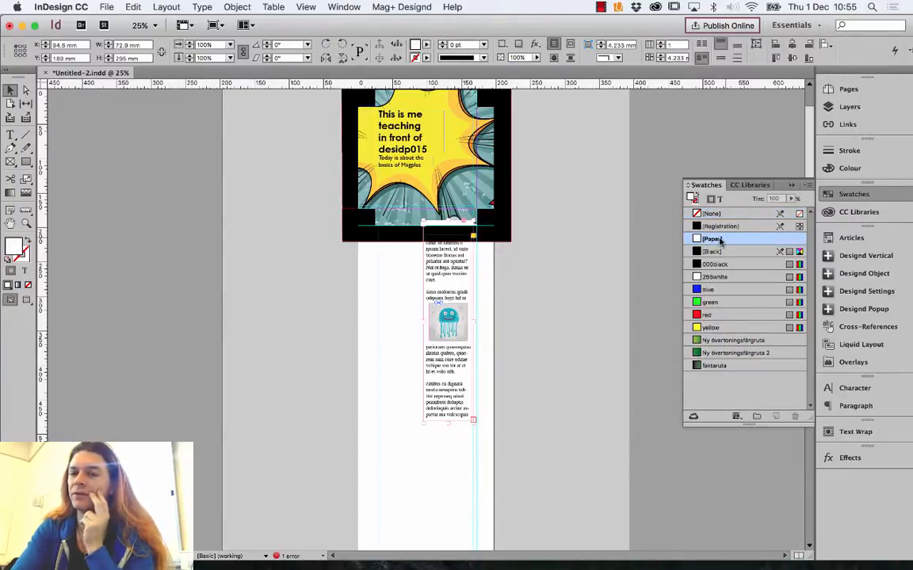
{"action": "left_click", "coordinate": [717, 315]}
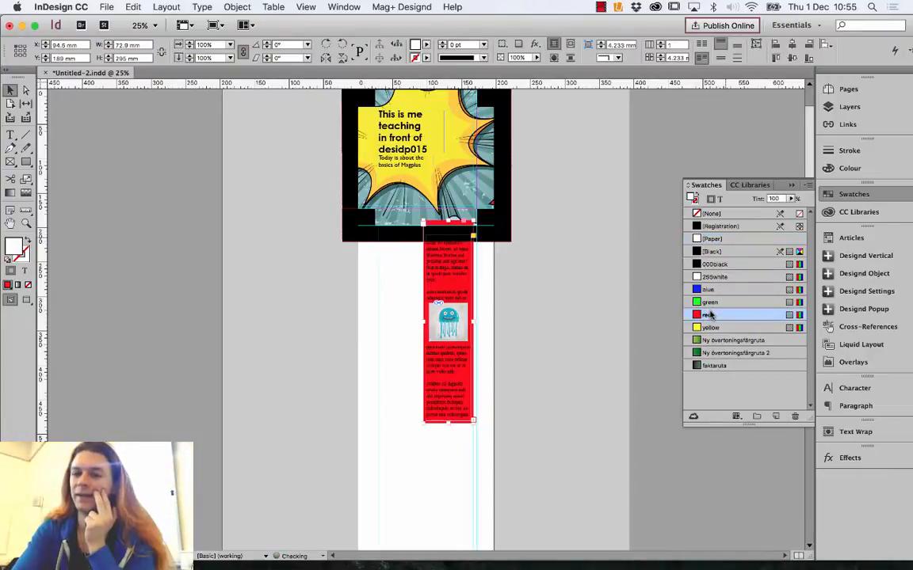
{"action": "left_click", "coordinate": [721, 291]}
{"action": "left_click", "coordinate": [722, 314]}
{"action": "left_click", "coordinate": [720, 327]}
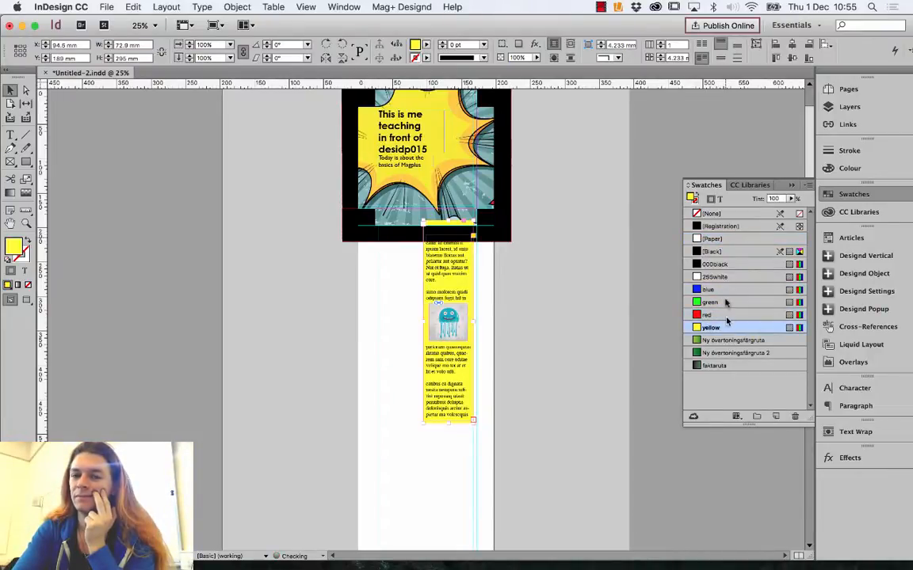
{"action": "left_click", "coordinate": [719, 239]}
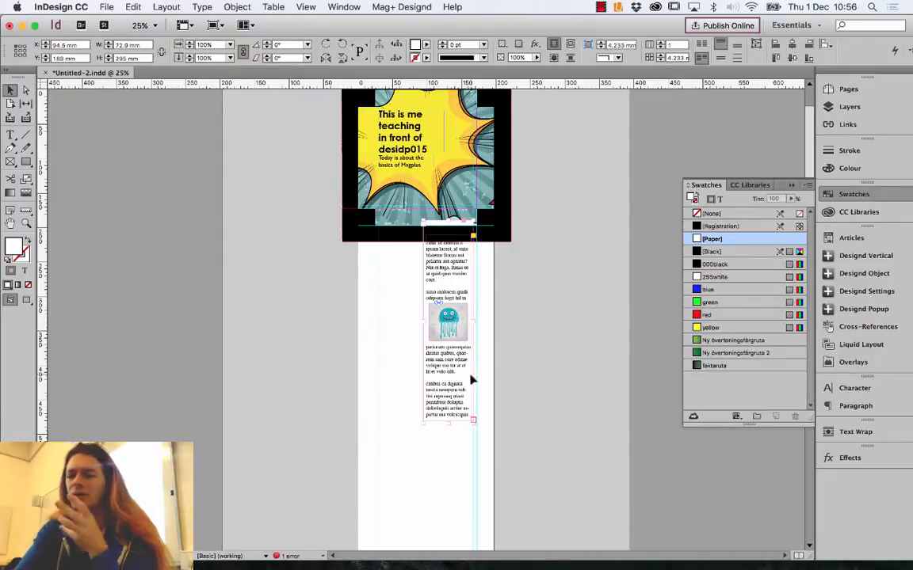
- Set the body text frame's opacity to 90%
{"action": "left_click", "coordinate": [857, 457]}
{"action": "left_click", "coordinate": [792, 465]}
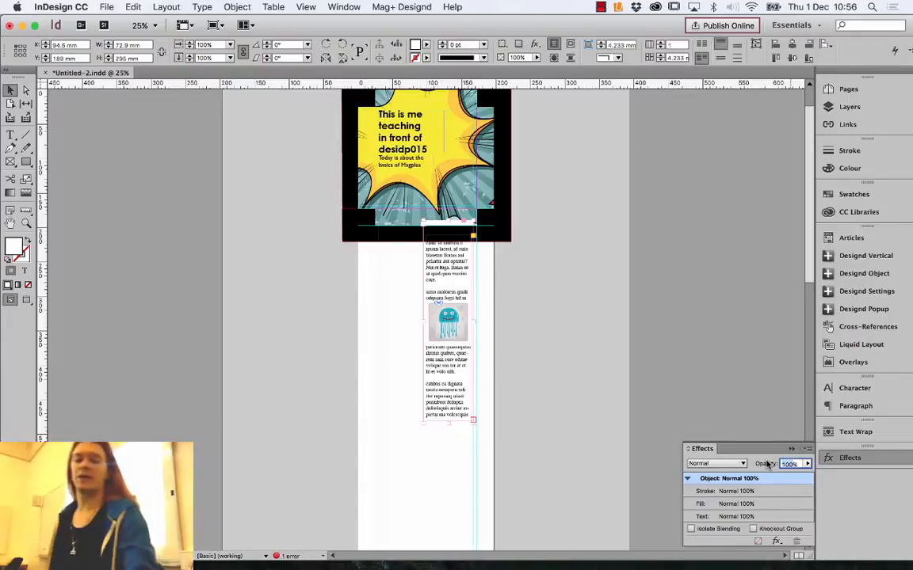
{"action": "type", "text": "90"}
{"action": "key", "text": "Return"}
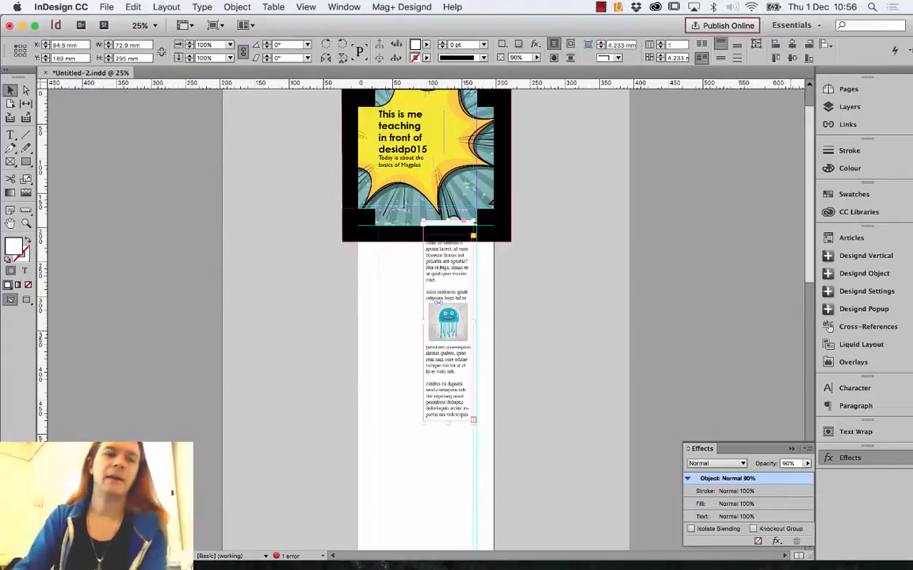
- Draw a rectangle about 72.9 × 5.4 mm resting on the text frame's upper edge and swap its stroke and fill to make it solid black
{"action": "left_click", "coordinate": [26, 223]}
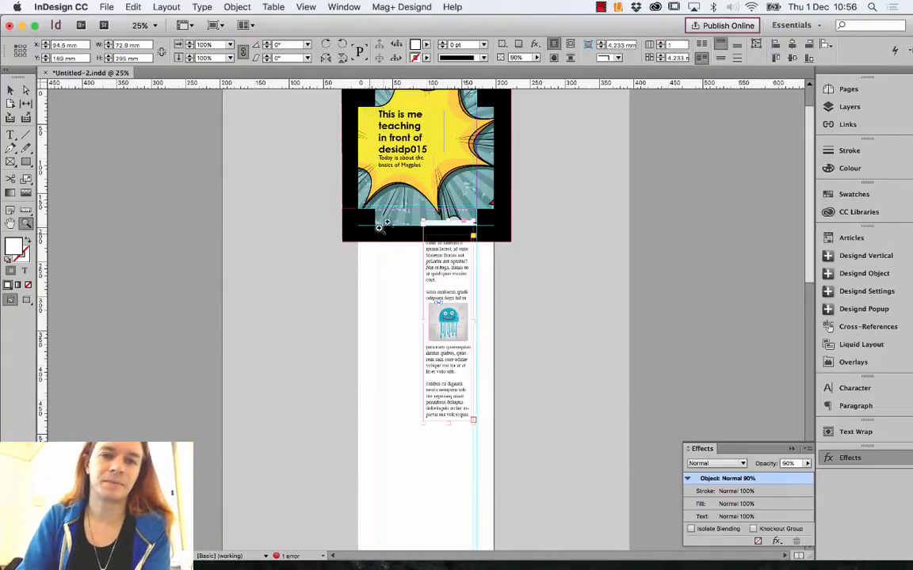
{"action": "left_click_drag", "start_coordinate": [411, 195], "coordinate": [504, 264]}
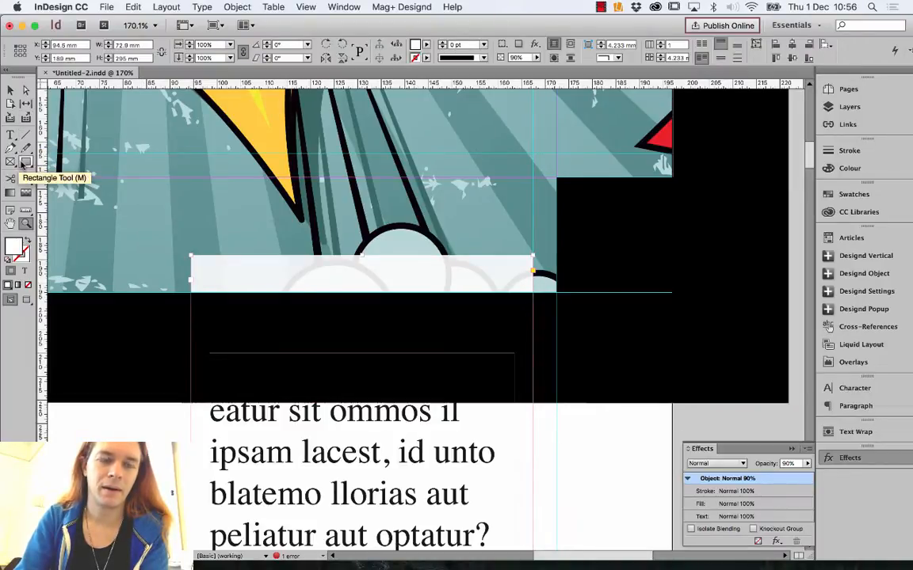
{"action": "left_click_drag", "start_coordinate": [26, 161], "coordinate": [61, 163]}
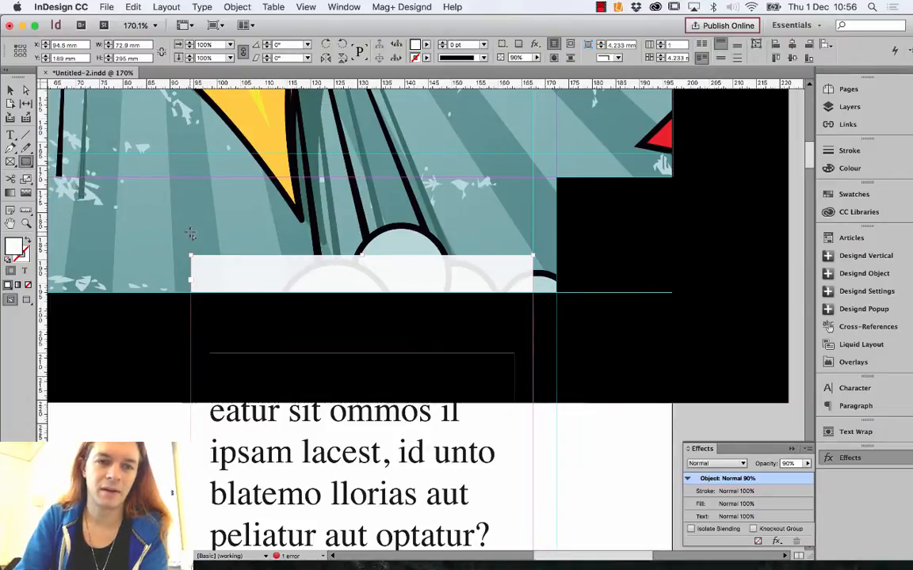
{"action": "left_click_drag", "start_coordinate": [170, 206], "coordinate": [532, 255]}
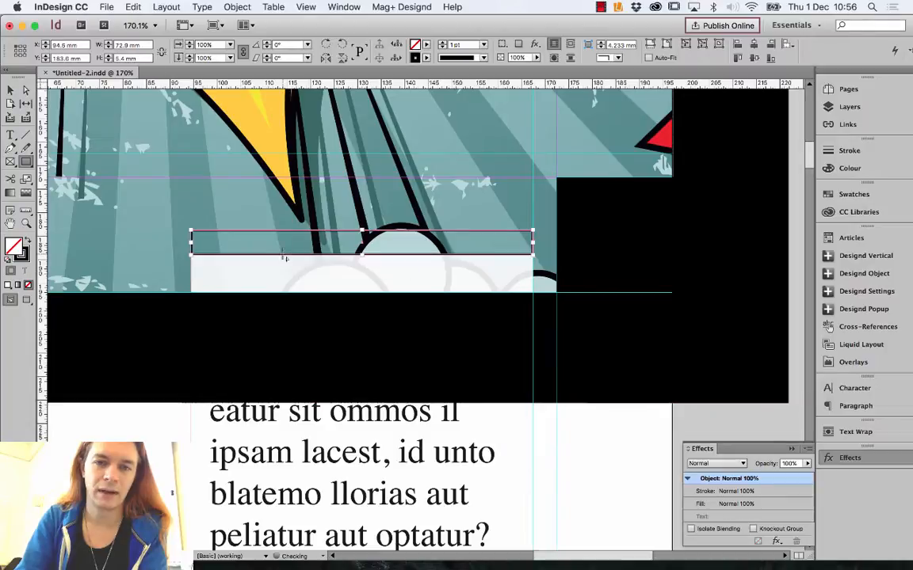
{"action": "left_click", "coordinate": [28, 240]}
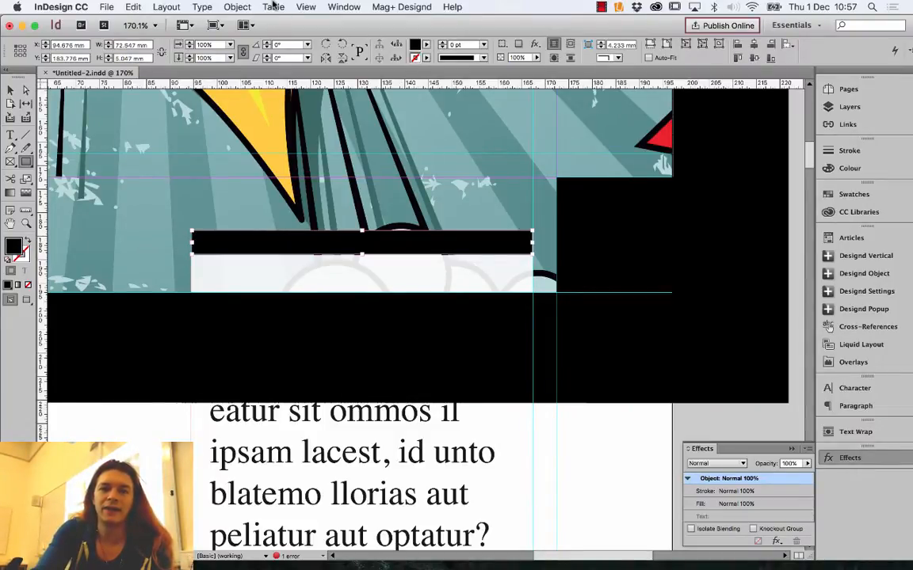
- Convert the black rectangle above the text frame into a triangle and deselect it
{"action": "left_click", "coordinate": [235, 7]}
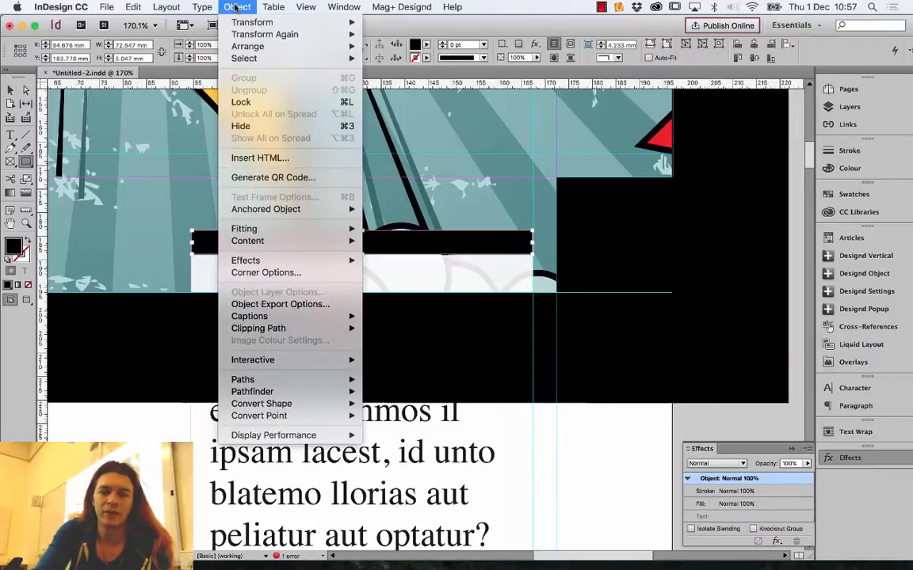
{"action": "mouse_move", "coordinate": [293, 404]}
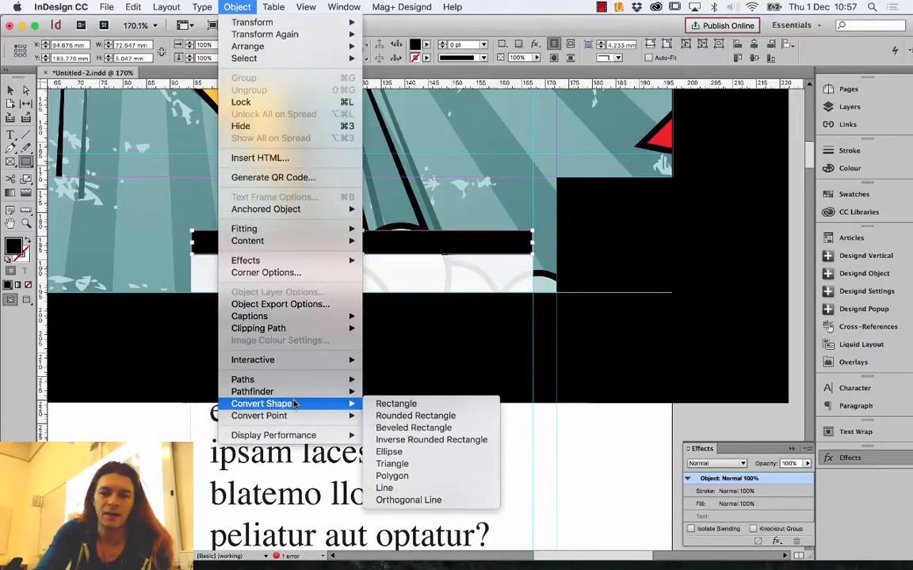
{"action": "left_click", "coordinate": [394, 465]}
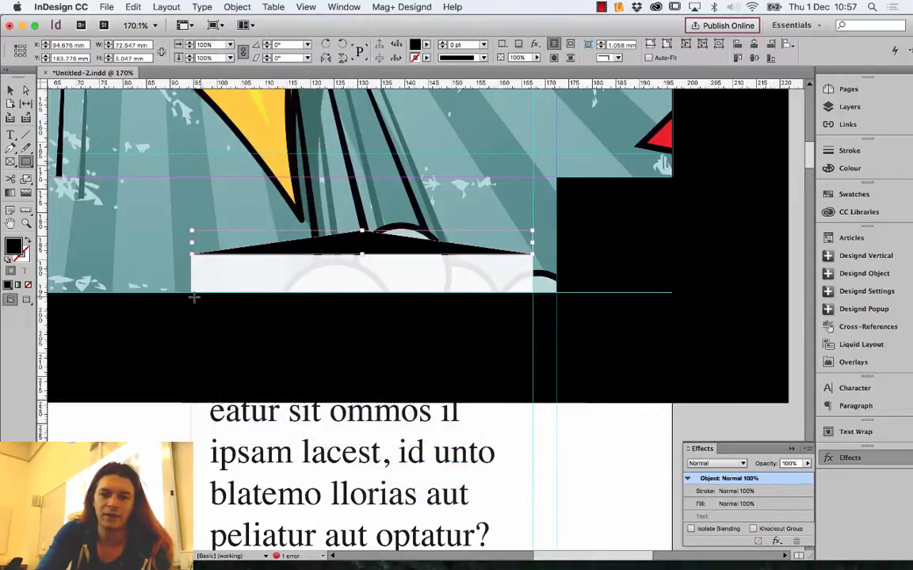
{"action": "left_click", "coordinate": [11, 93]}
{"action": "left_click", "coordinate": [179, 497]}
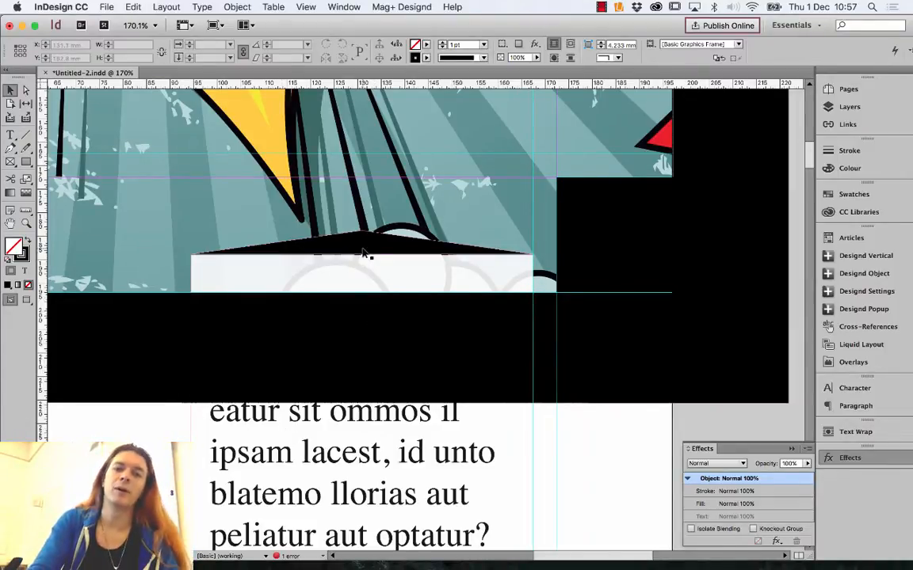
- Move the black triangle slightly above the text frame's upper edge and set its opacity to 50%
{"action": "left_click", "coordinate": [333, 238]}
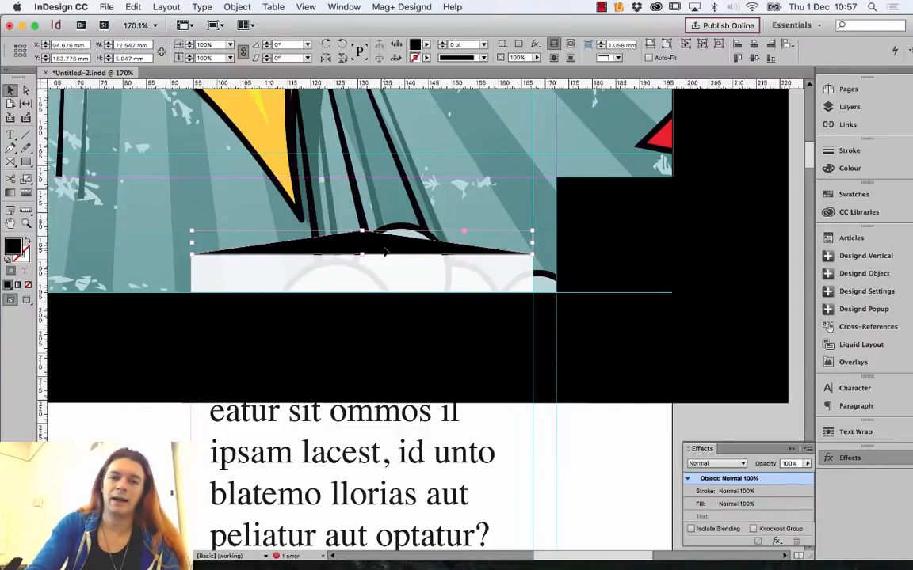
{"action": "left_click_drag", "start_coordinate": [384, 254], "coordinate": [383, 248]}
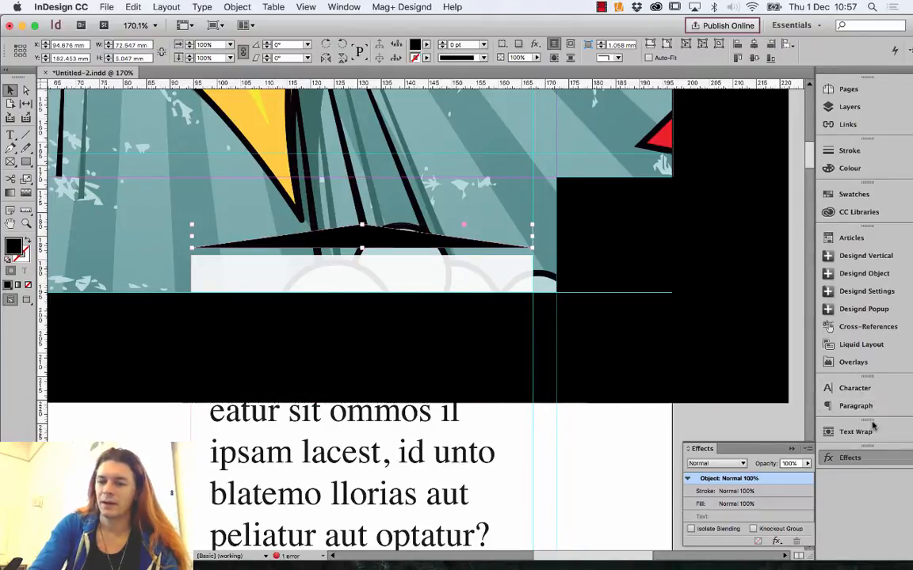
{"action": "left_click", "coordinate": [807, 464]}
{"action": "left_click_drag", "start_coordinate": [806, 477], "coordinate": [776, 480]}
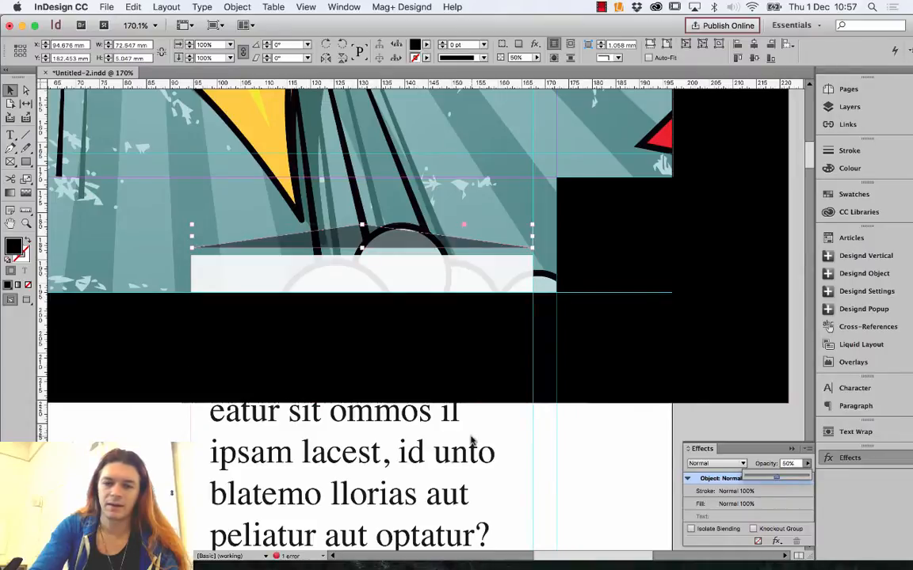
{"action": "left_click", "coordinate": [175, 432]}
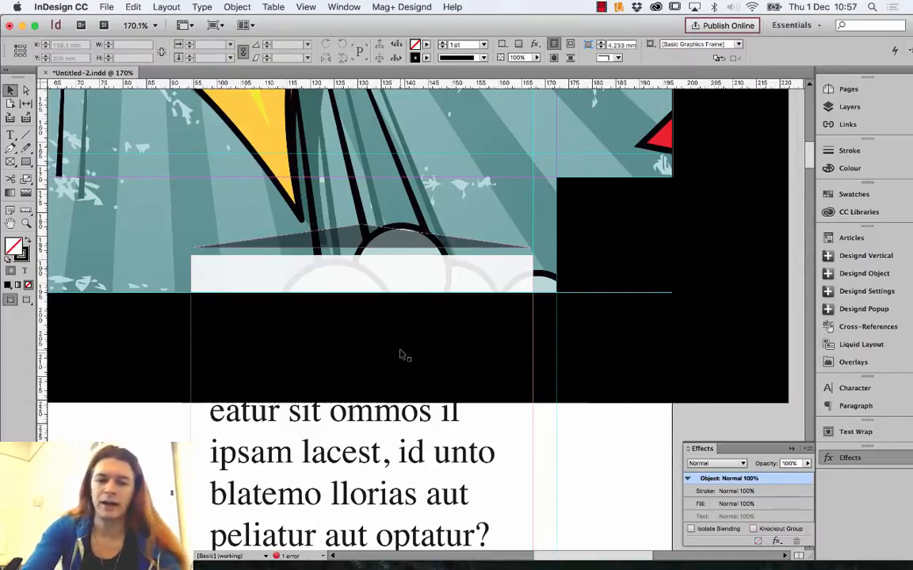
- Group the triangle with the body text frame and its jellyfish image
{"action": "key", "text": "super+minus"}
{"action": "key", "text": "super+minus"}
{"action": "key", "text": "super+minus"}
{"action": "key", "text": "super+minus"}
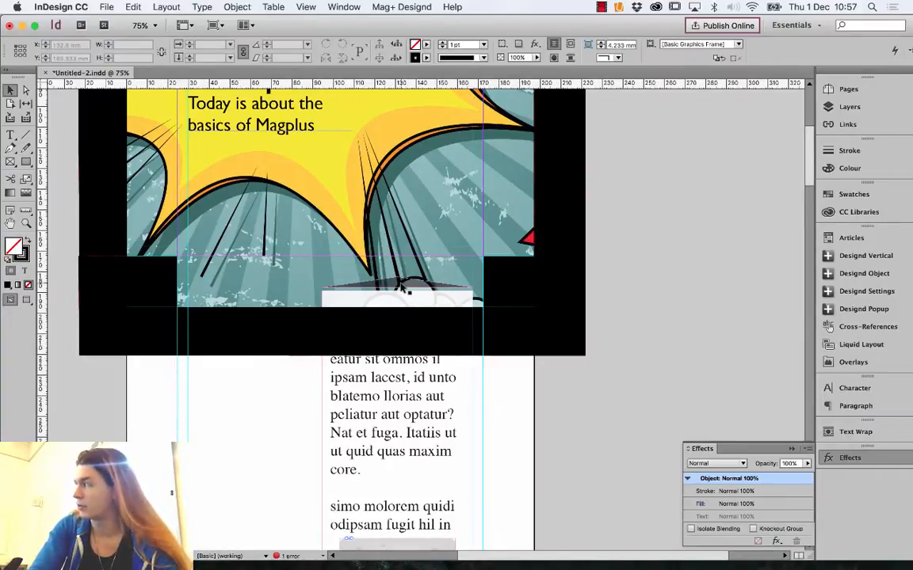
{"action": "left_click", "coordinate": [402, 287]}
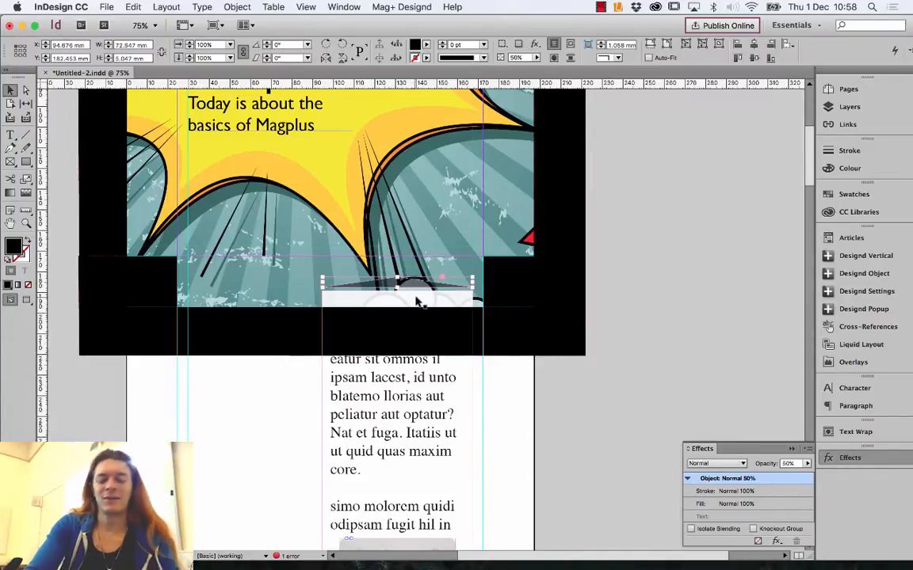
{"action": "key", "text": "super+minus"}
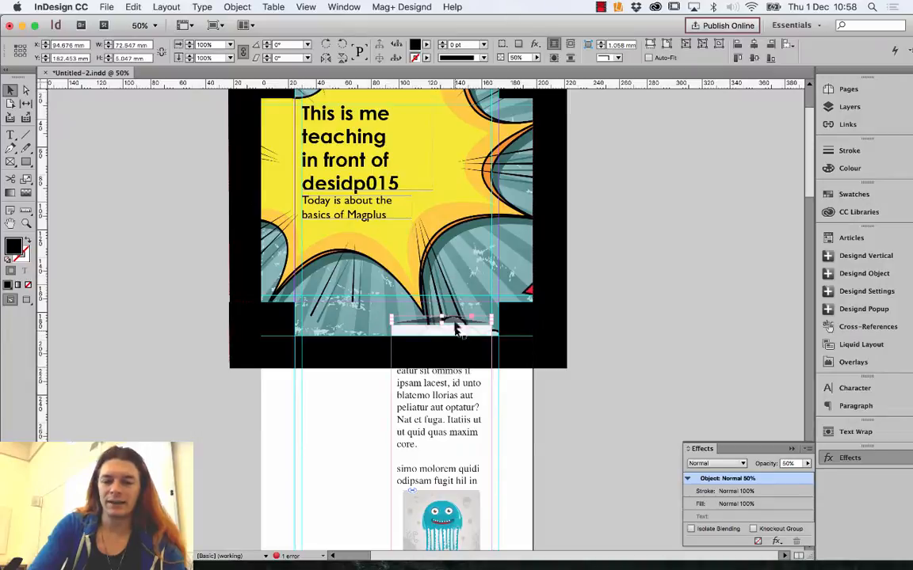
{"action": "left_click", "coordinate": [441, 406], "text": "shift"}
{"action": "scroll", "coordinate": [534, 422], "scroll_direction": "down", "scroll_amount": 4}
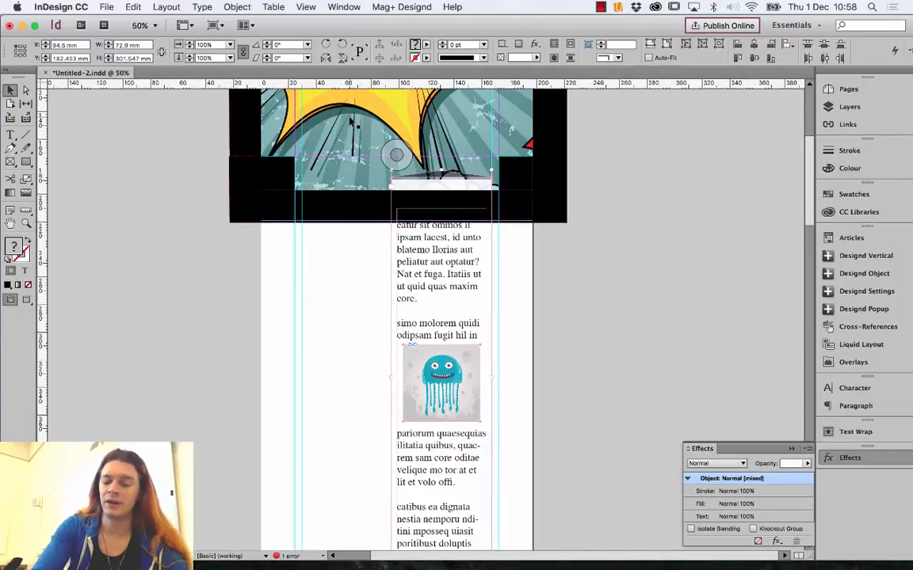
{"action": "left_click", "coordinate": [237, 6]}
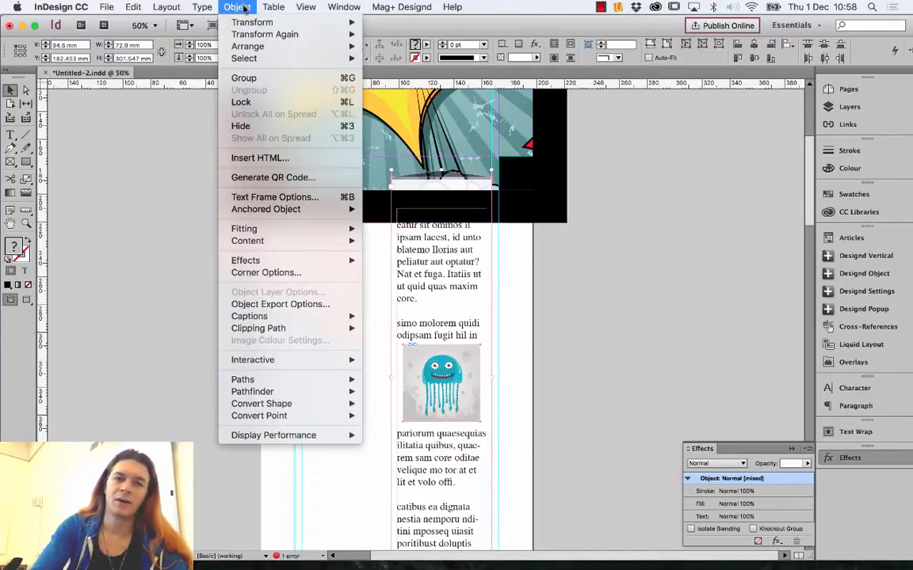
{"action": "left_click", "coordinate": [259, 80]}
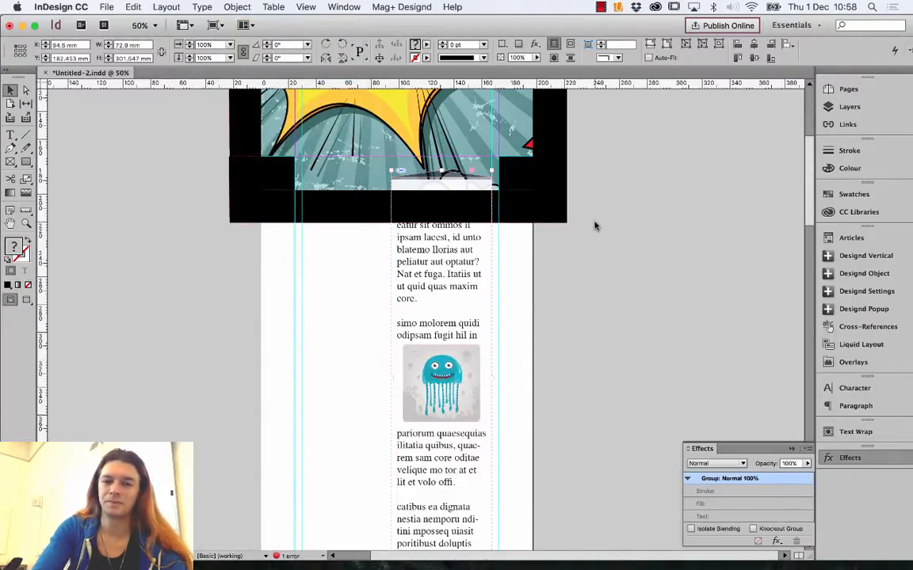
- Examine the full layer names and check which layers hold the tower group and the title text frame
{"action": "left_click", "coordinate": [847, 106]}
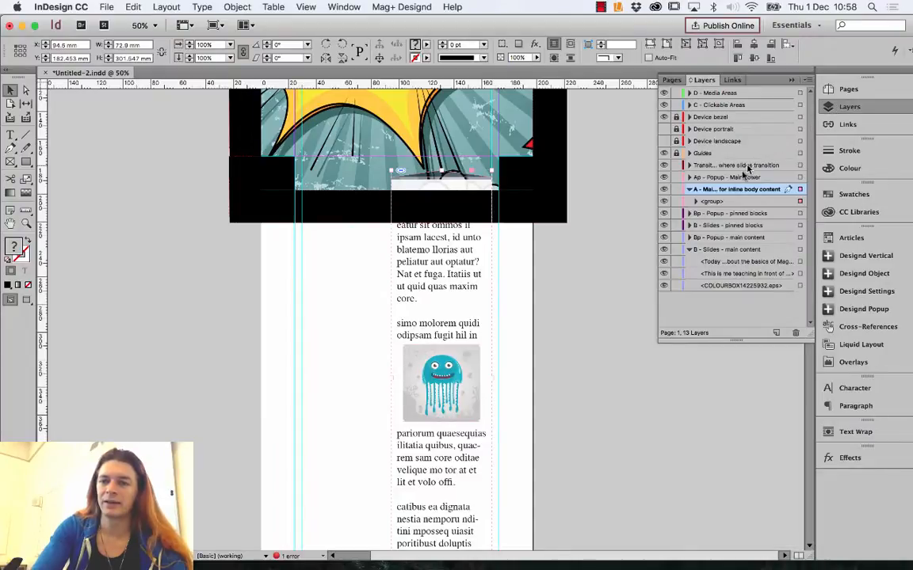
{"action": "left_click_drag", "start_coordinate": [656, 181], "coordinate": [605, 182]}
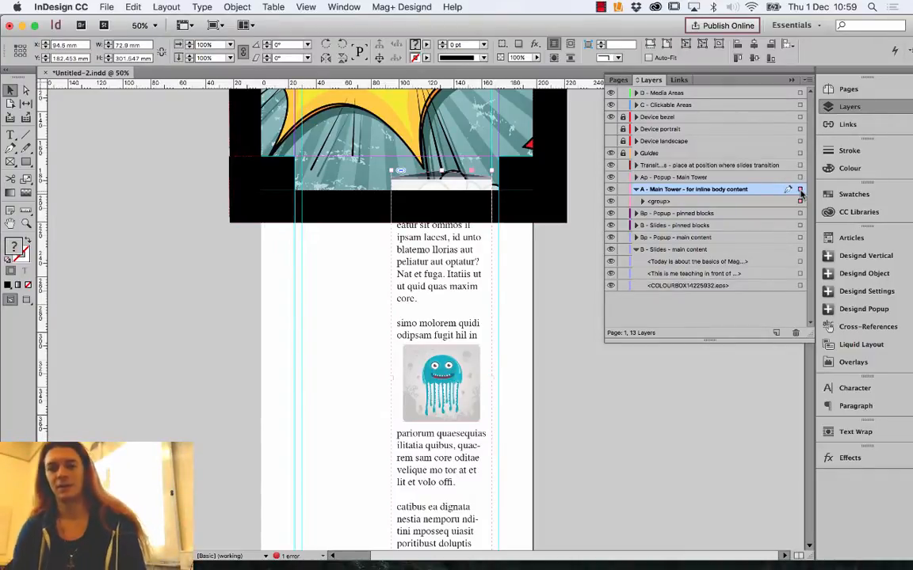
{"action": "scroll", "coordinate": [493, 239], "scroll_direction": "up", "scroll_amount": 5}
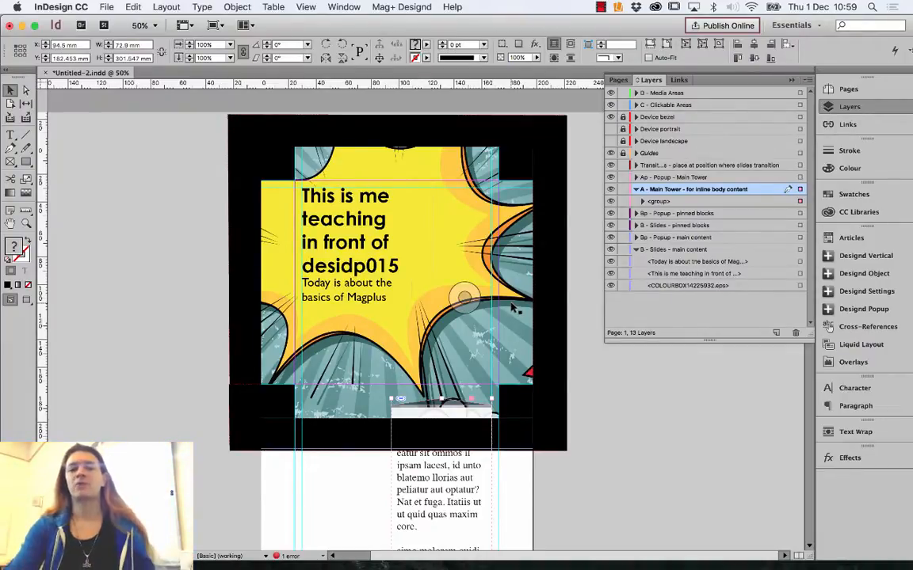
{"action": "left_click", "coordinate": [405, 277]}
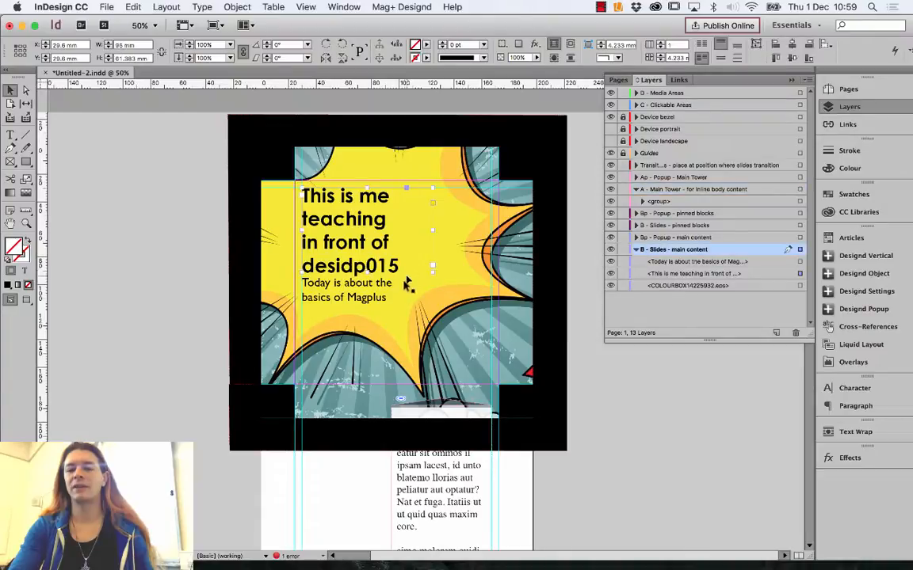
- Run a Fast Review of the Apple iPad layout, check the mirrored iPad preview in Reflector 2, and return to InDesign
{"action": "left_click", "coordinate": [404, 260]}
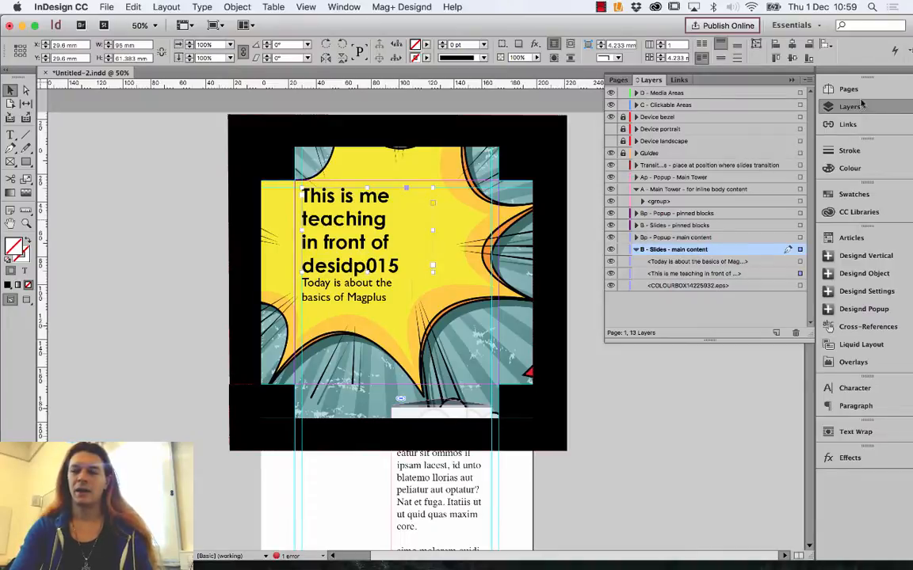
{"action": "left_click", "coordinate": [859, 255]}
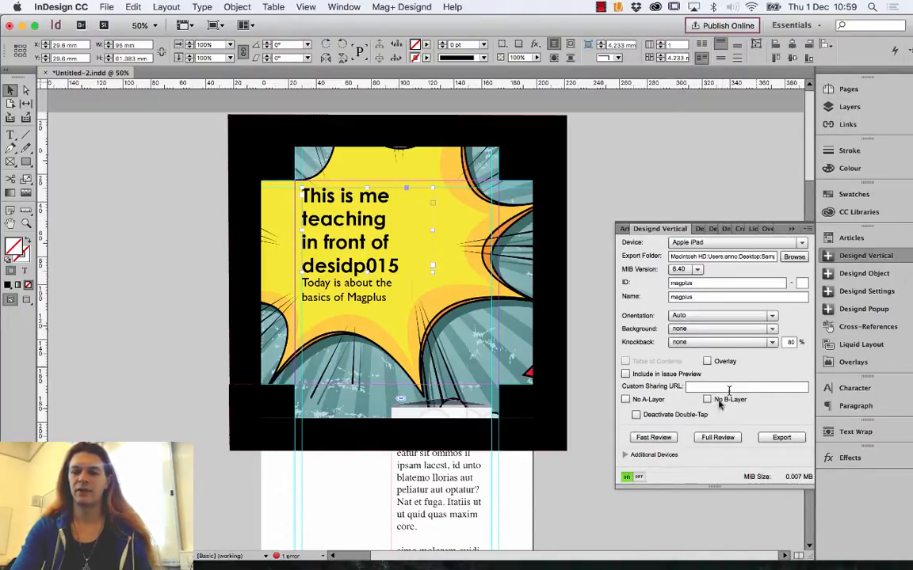
{"action": "left_click", "coordinate": [654, 437]}
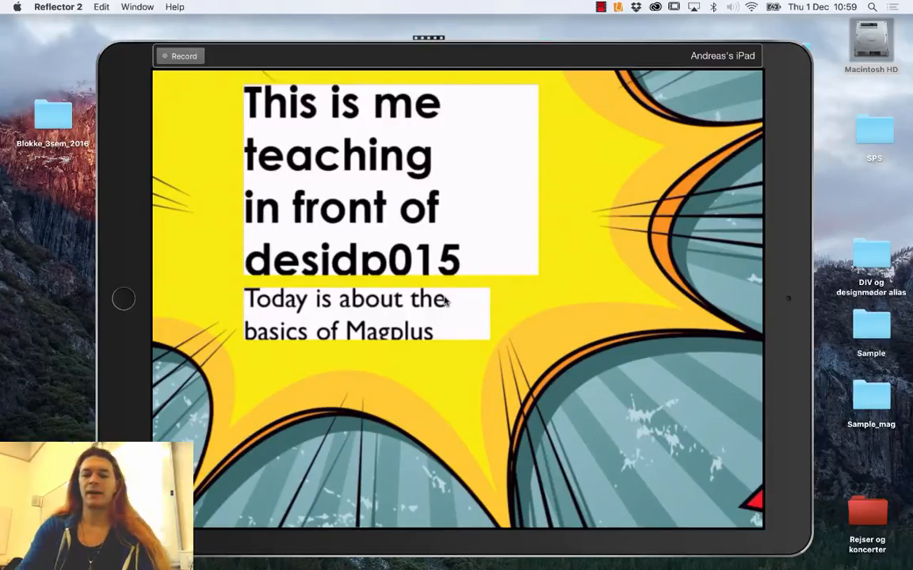
{"action": "key", "text": "ctrl+Right"}
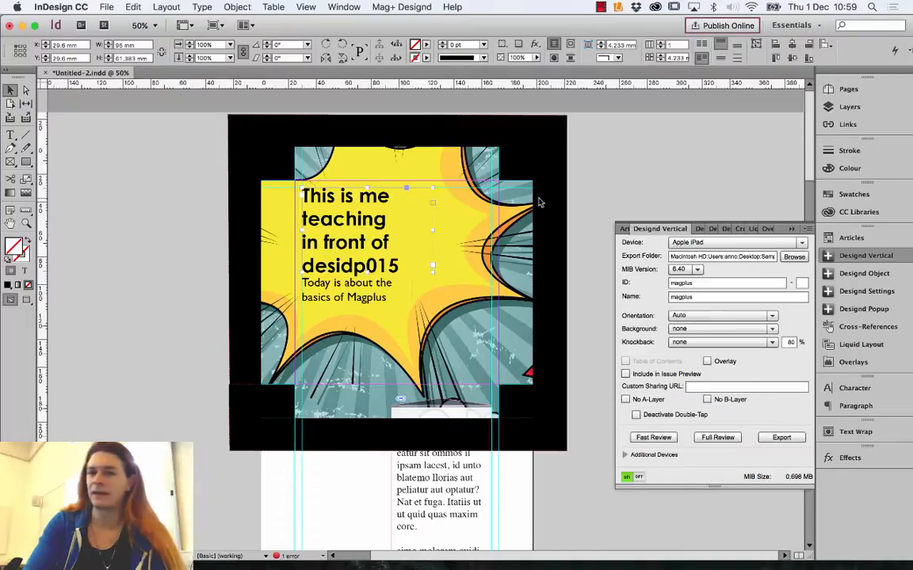
- Group the heading, subheading and comic background image on the B - Slides main content layer, and bring up the Designd Vertical settings
{"action": "left_click", "coordinate": [847, 88]}
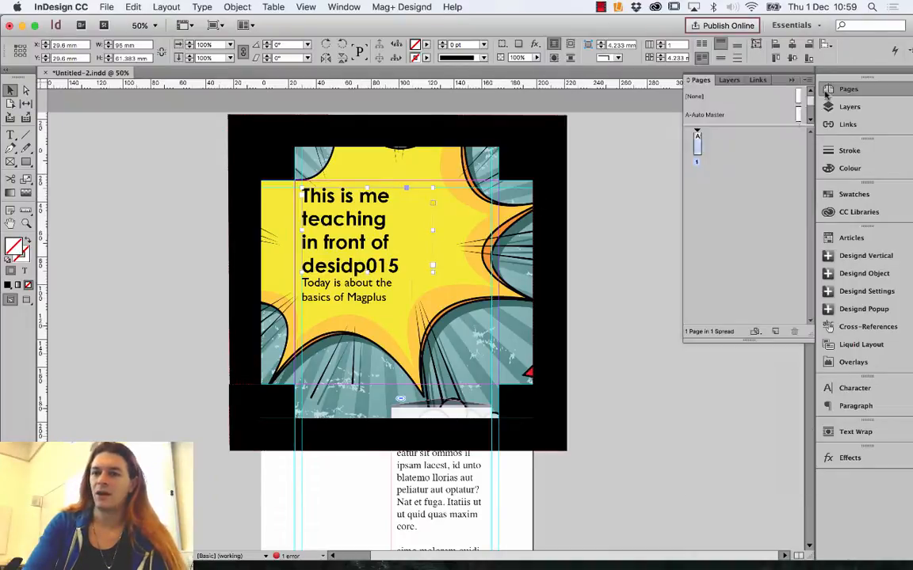
{"action": "left_click", "coordinate": [872, 112]}
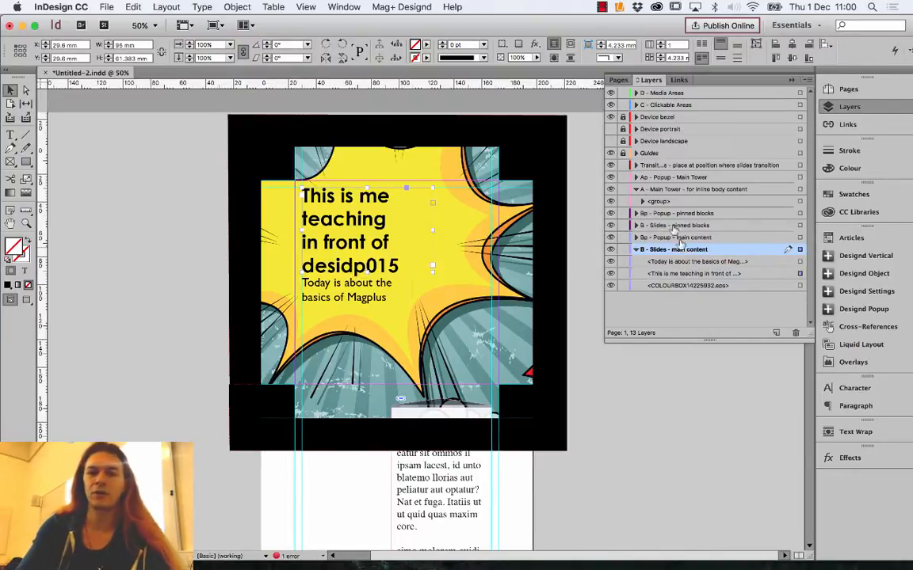
{"action": "left_click", "coordinate": [383, 290], "text": "shift"}
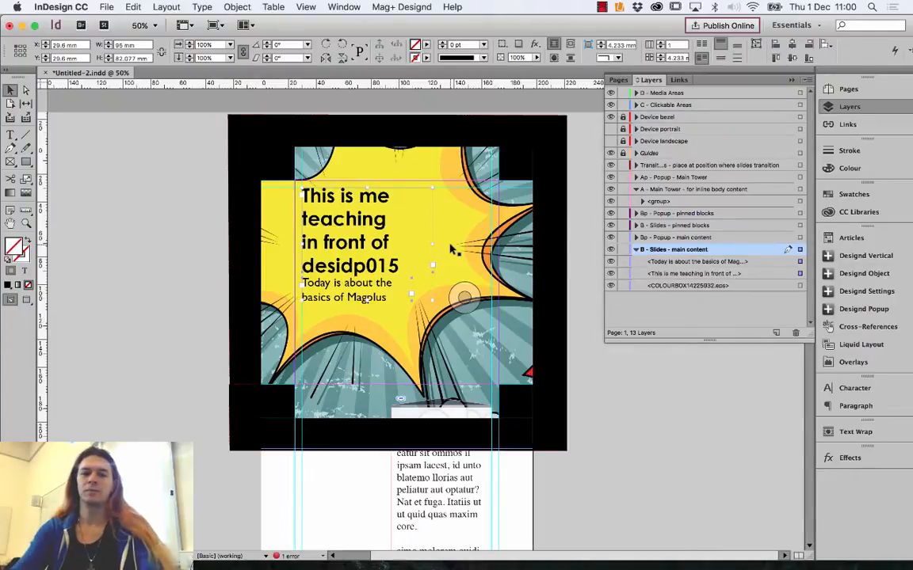
{"action": "left_click", "coordinate": [410, 244]}
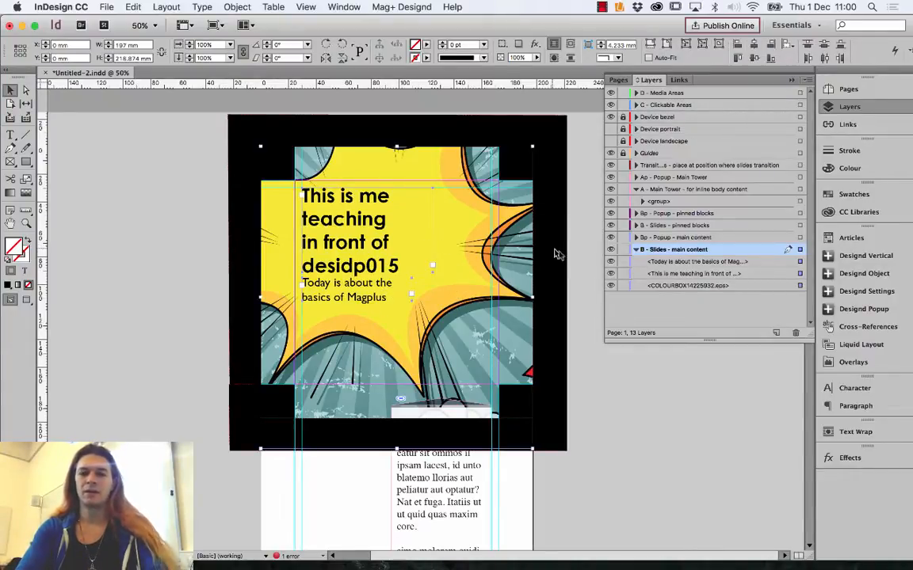
{"action": "left_click", "coordinate": [409, 226]}
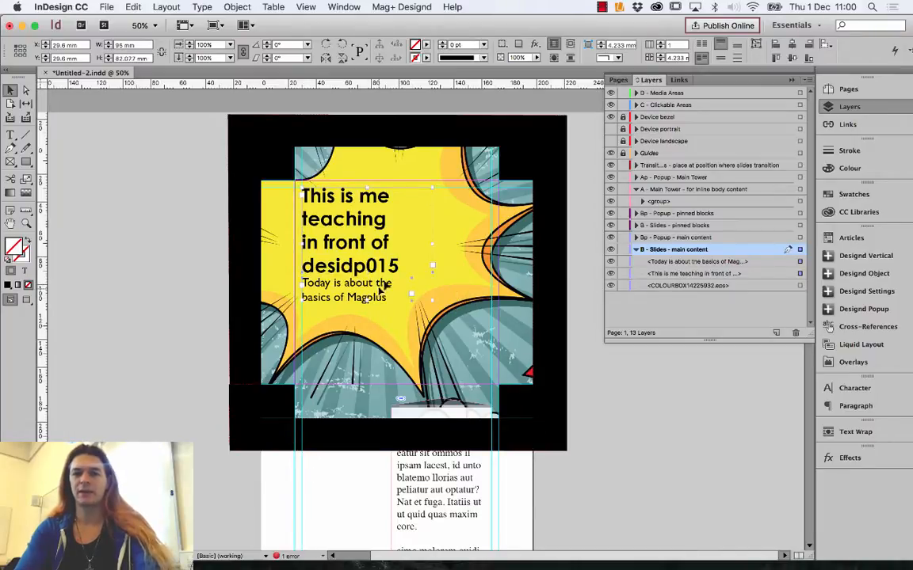
{"action": "left_click", "coordinate": [471, 255]}
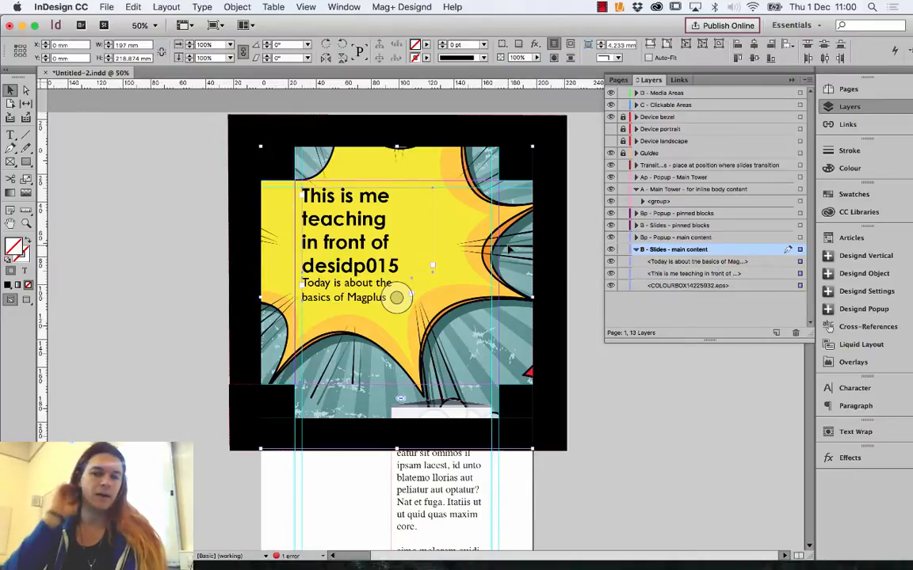
{"action": "left_click", "coordinate": [235, 6]}
{"action": "key", "text": "Escape"}
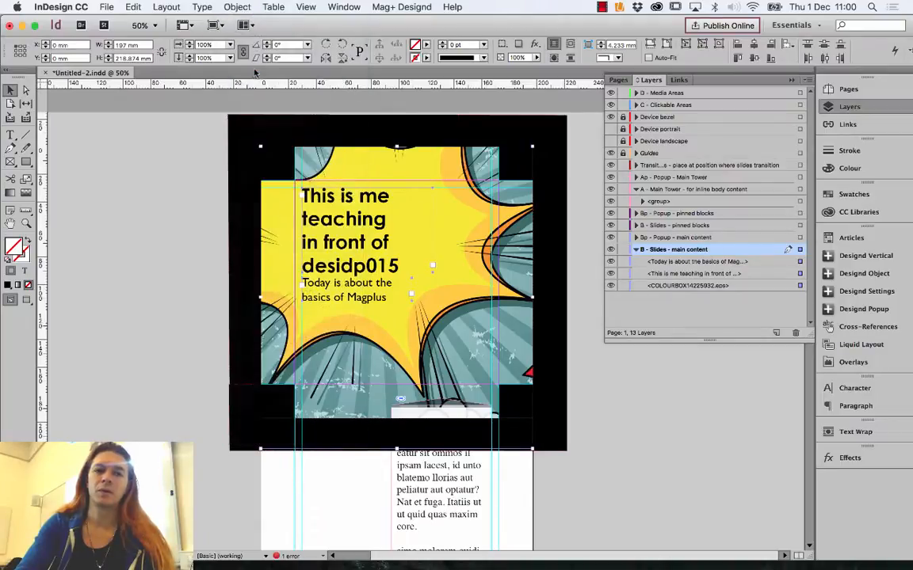
{"action": "left_click", "coordinate": [228, 7]}
{"action": "left_click", "coordinate": [243, 78]}
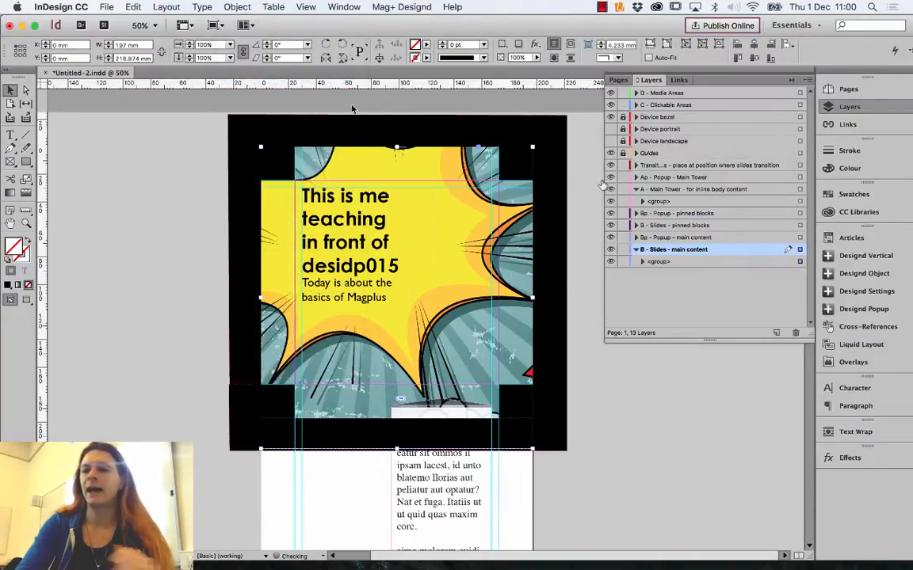
{"action": "left_click", "coordinate": [863, 256]}
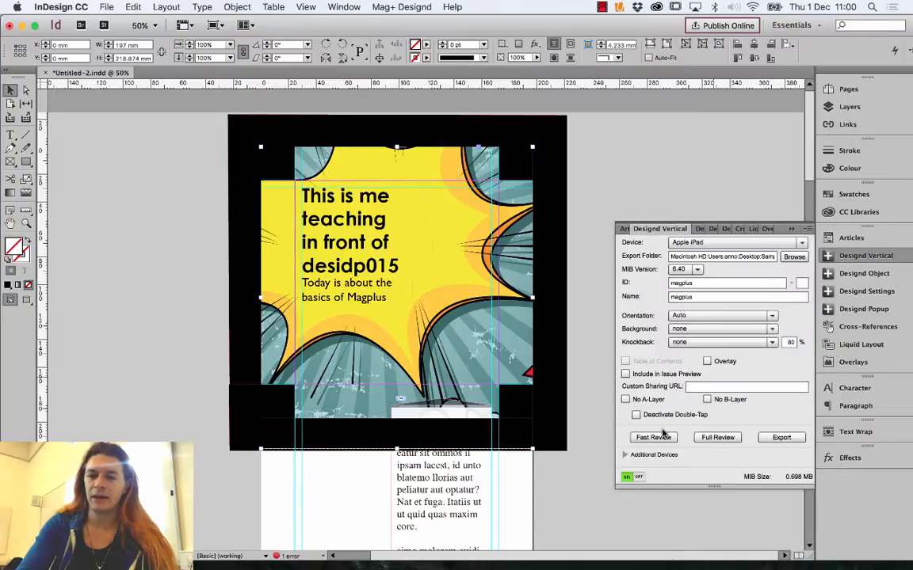
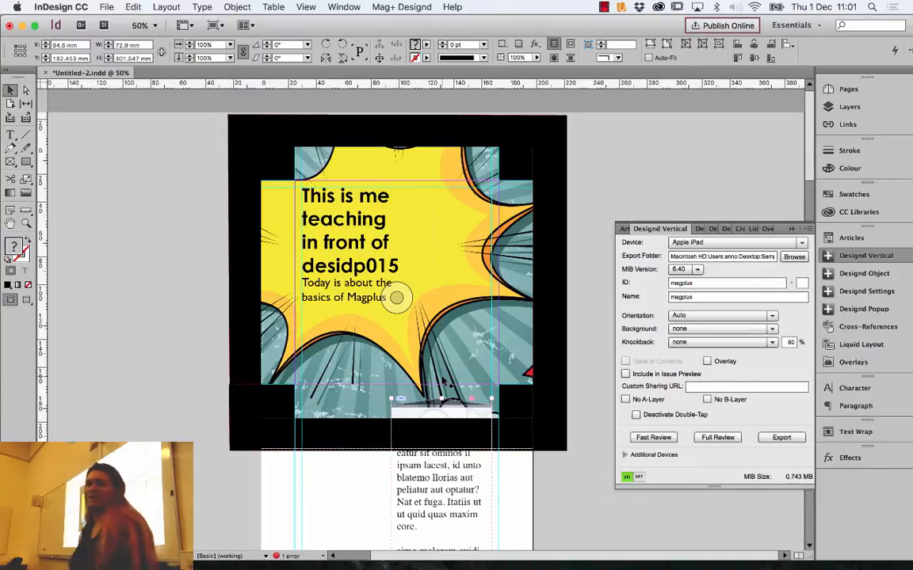
- Stretch the grouped body text block upward so its top edge sits at Y 161 mm and its height is 323 mm
{"action": "left_click_drag", "start_coordinate": [441, 398], "coordinate": [441, 369]}
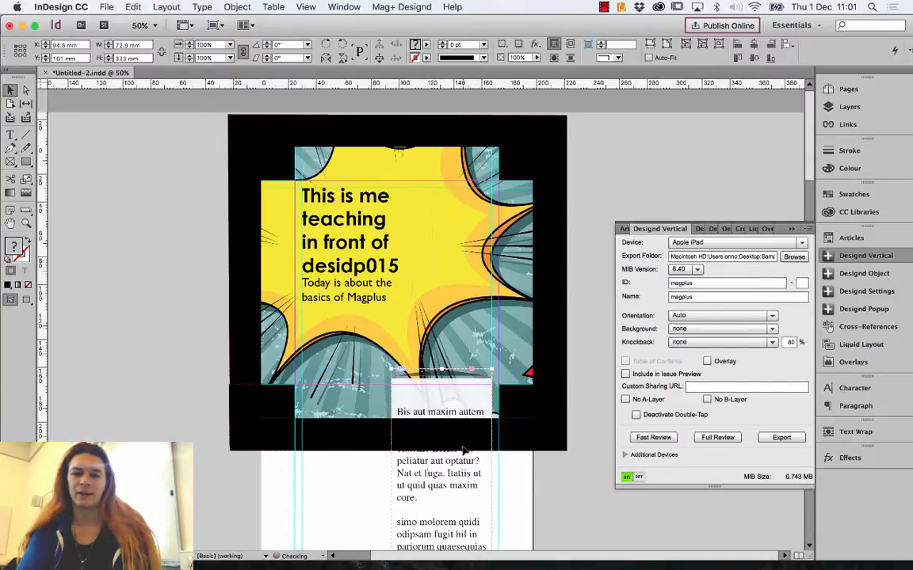
{"action": "right_click", "coordinate": [456, 371]}
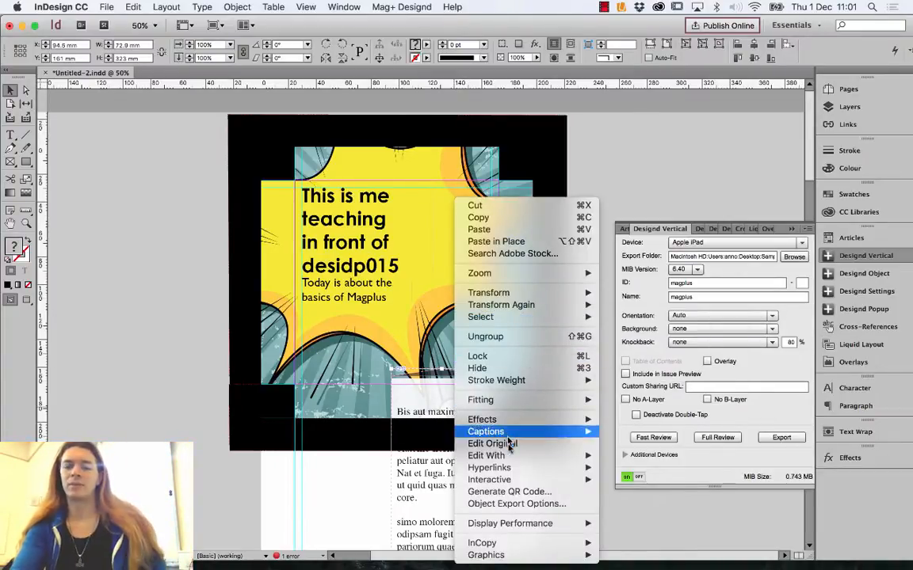
{"action": "mouse_move", "coordinate": [516, 317]}
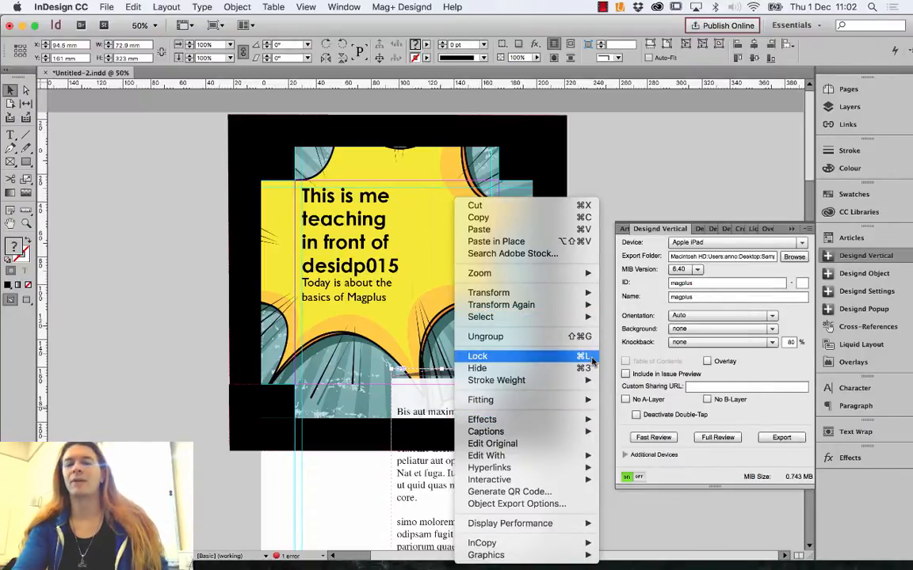
{"action": "left_click", "coordinate": [649, 284]}
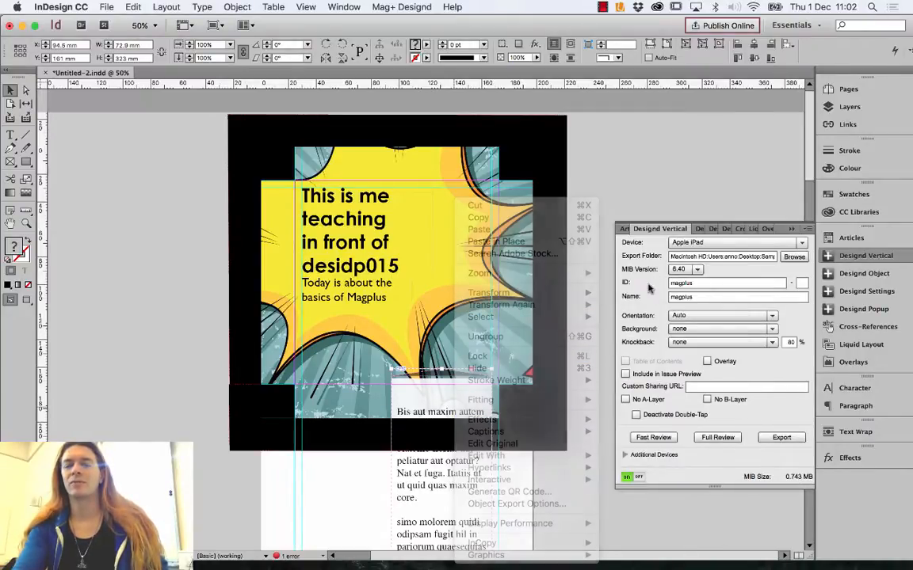
- Set the body text frame's top inset spacing to 34 mm and run a Fast Review
{"action": "left_click", "coordinate": [456, 396]}
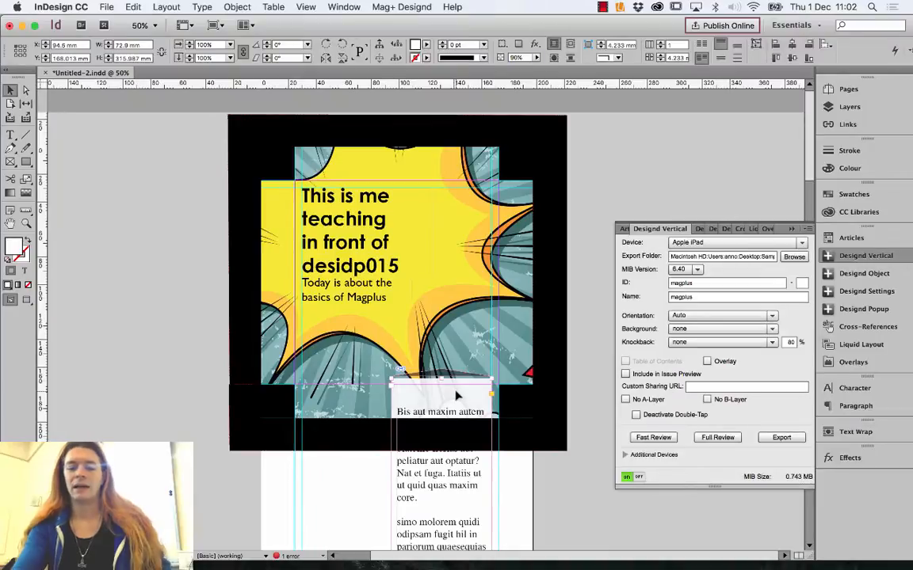
{"action": "key", "text": "super+b"}
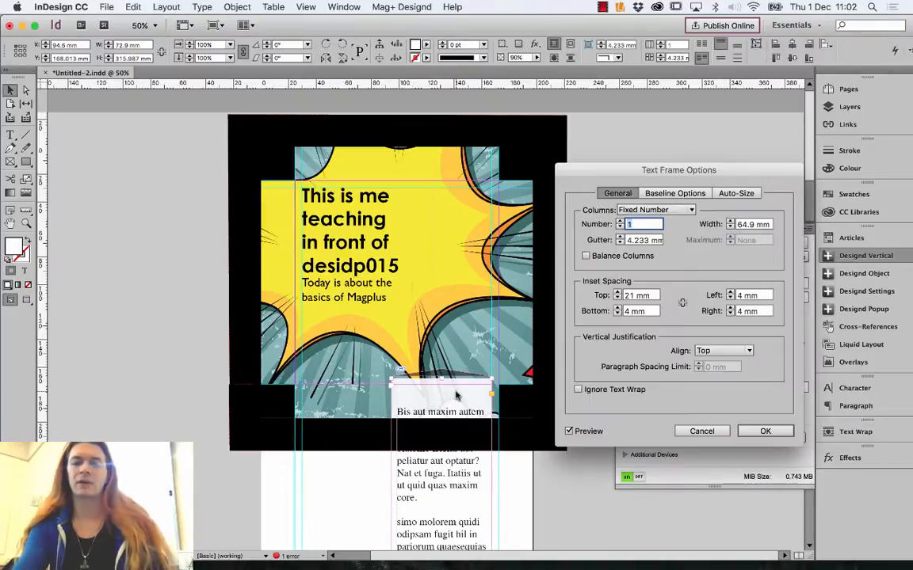
{"action": "left_click", "coordinate": [618, 292]}
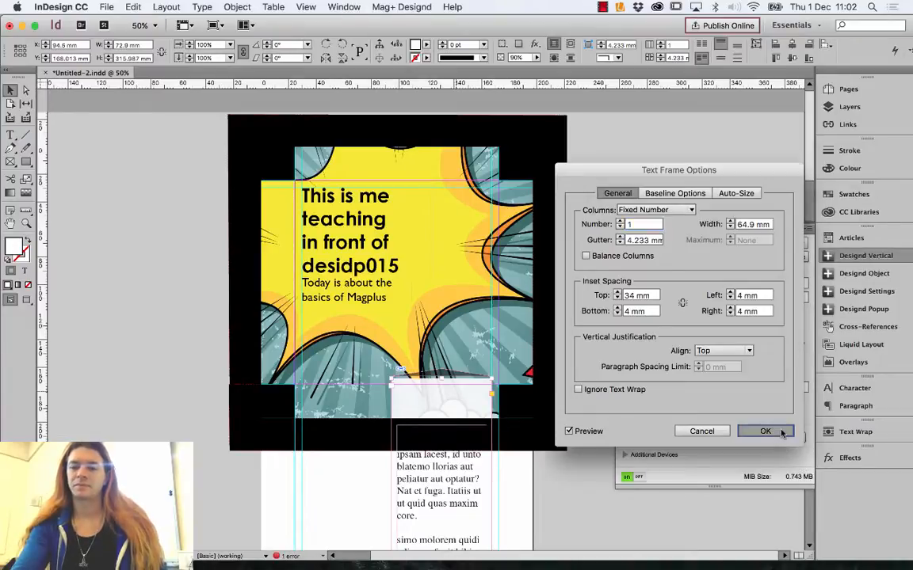
{"action": "key", "text": "Return"}
{"action": "left_click", "coordinate": [665, 441]}
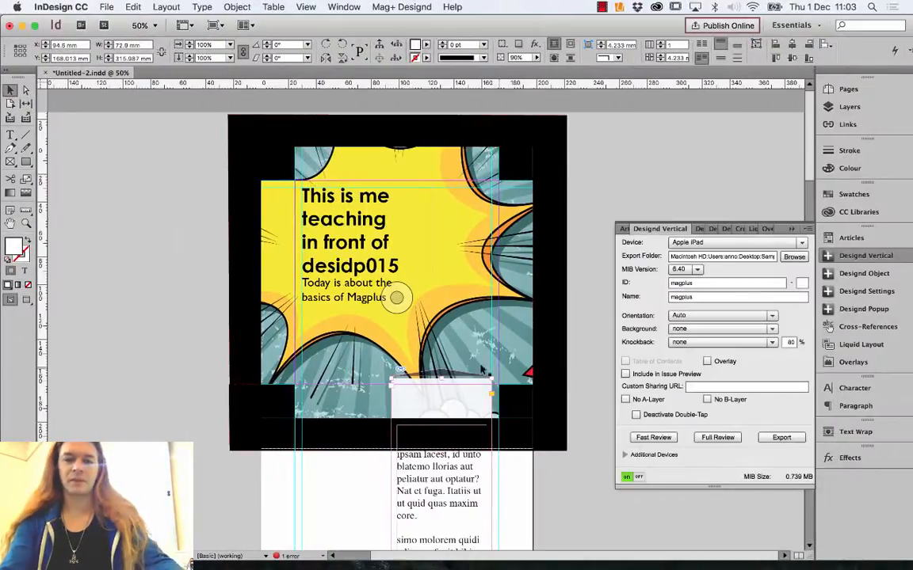
- Lower the top edge of the white body text frame to the bottom edge of the visible comic artwork
{"action": "double_click", "coordinate": [447, 385]}
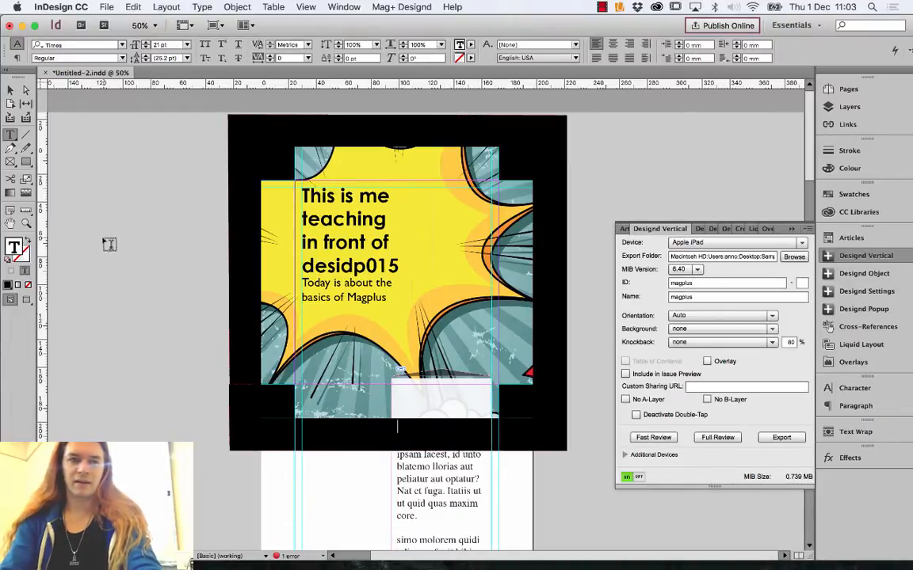
{"action": "left_click", "coordinate": [9, 89]}
{"action": "double_click", "coordinate": [418, 396]}
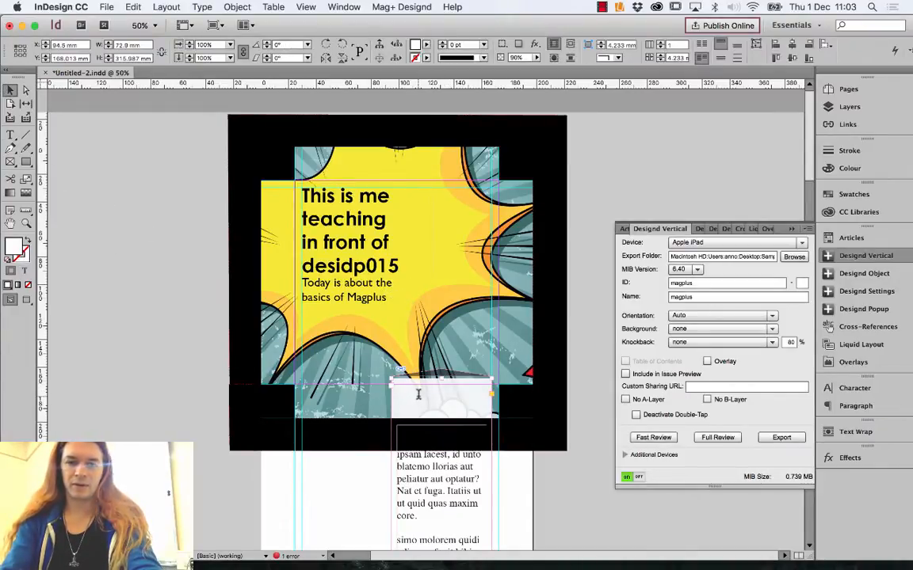
{"action": "left_click", "coordinate": [9, 90]}
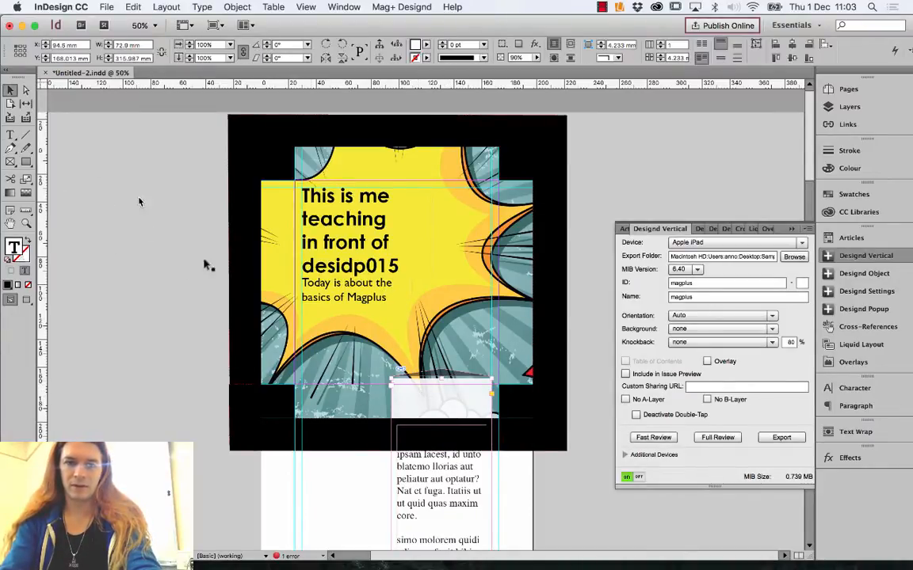
{"action": "left_click_drag", "start_coordinate": [446, 383], "coordinate": [442, 421]}
- Shrink the dark triangle above the body text to a small arrow about 13 mm wide and 2.4 mm high
{"action": "left_click", "coordinate": [442, 373]}
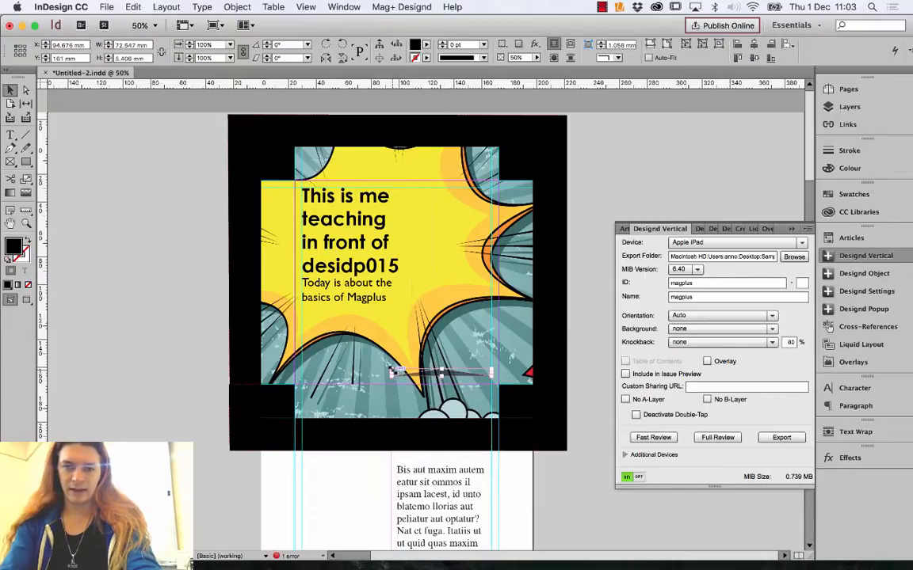
{"action": "left_click_drag", "start_coordinate": [391, 371], "coordinate": [474, 372]}
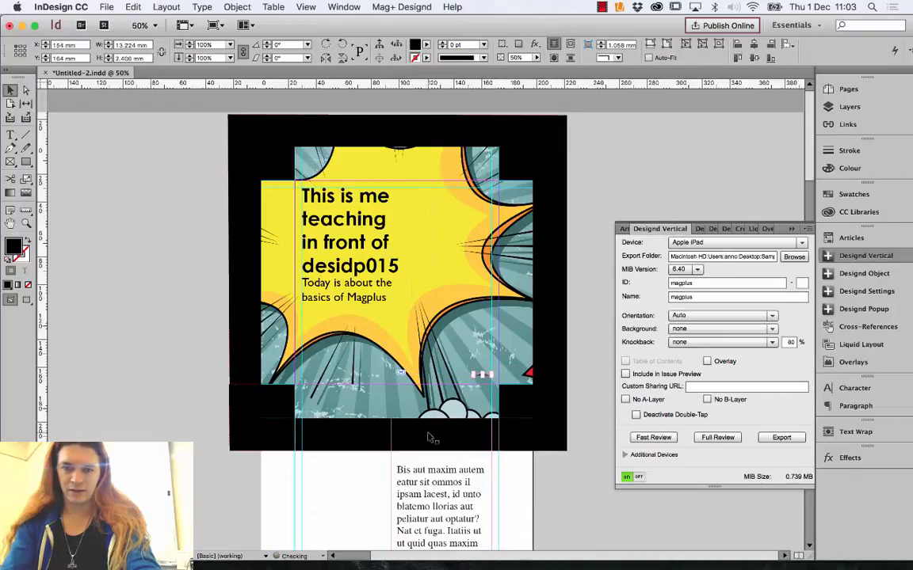
{"action": "left_click", "coordinate": [169, 242]}
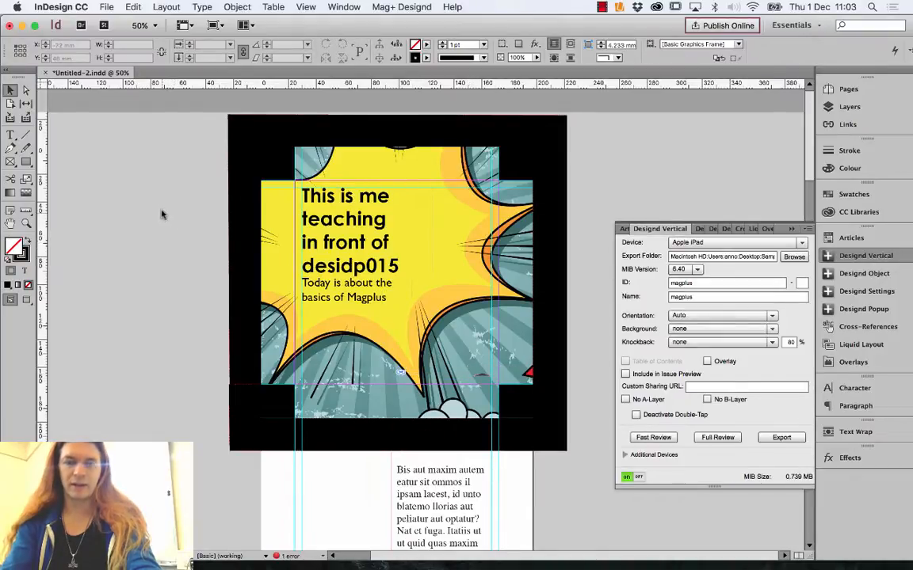
- Run a Fast Review with the small arrow in place, inspect it on the mirrored iPad, and return to the layout in InDesign
{"action": "left_click", "coordinate": [396, 297]}
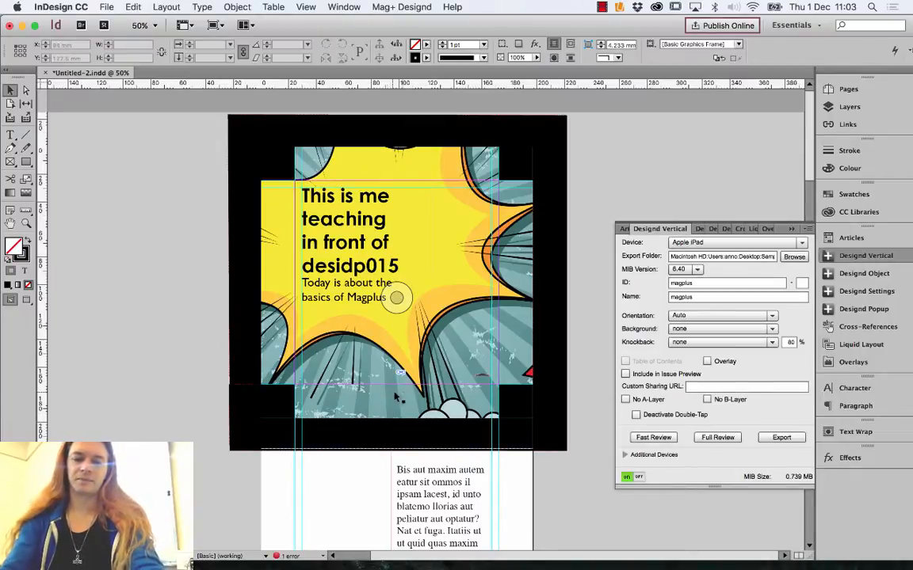
{"action": "left_click", "coordinate": [662, 438]}
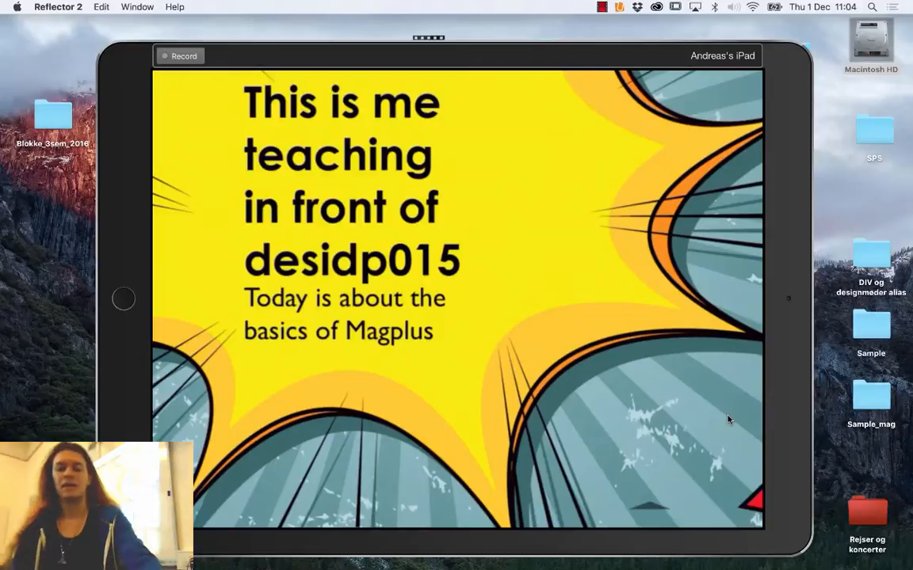
{"action": "key", "text": "ctrl+Right"}
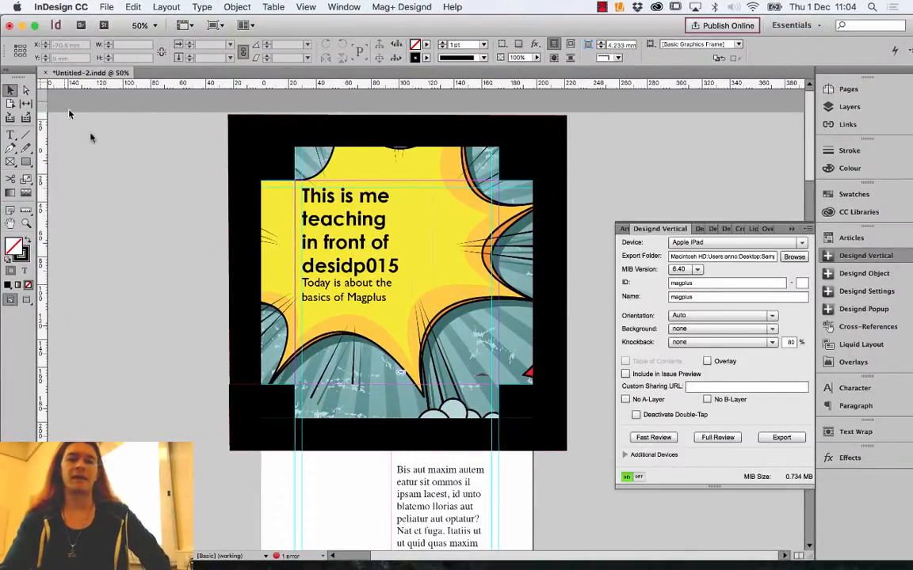
- Create a text frame about 67.5 mm wide and 30.5 mm high on the pasteboard beside the artwork, reading "This is me placing more text"
{"action": "left_click", "coordinate": [342, 222]}
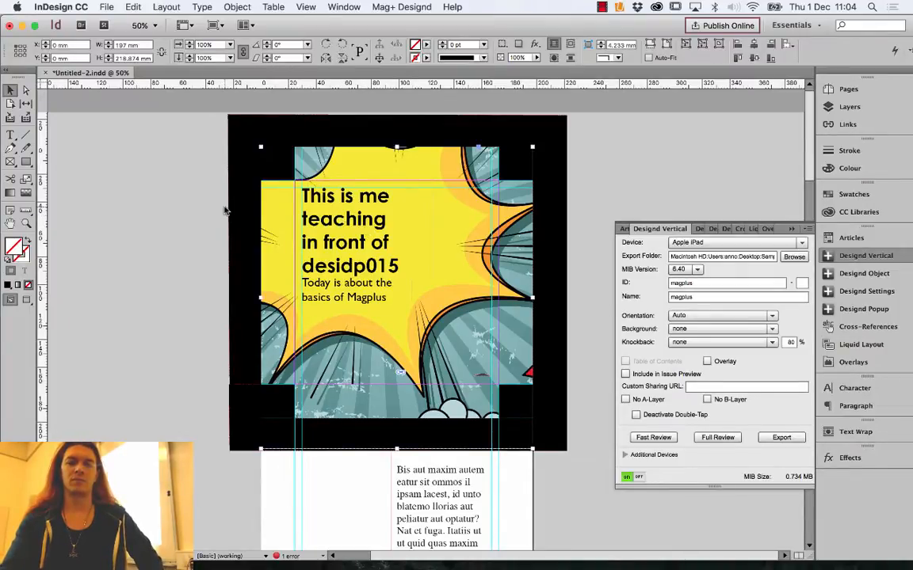
{"action": "left_click", "coordinate": [10, 135]}
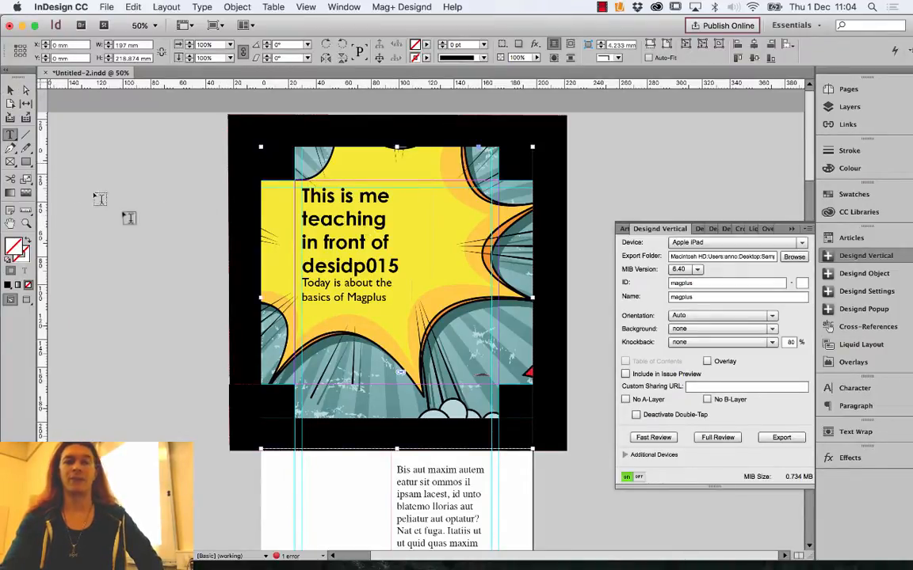
{"action": "left_click_drag", "start_coordinate": [87, 233], "coordinate": [180, 275]}
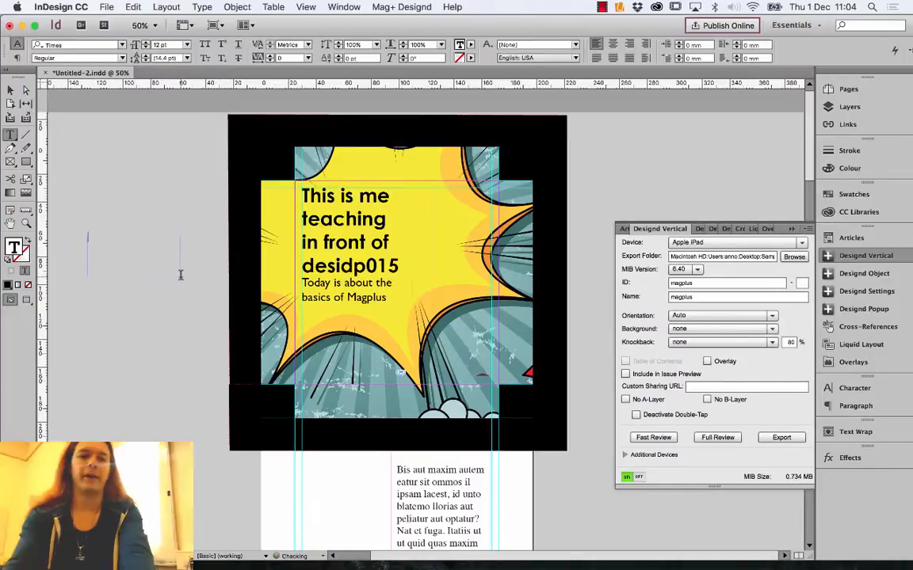
{"action": "type", "text": "P"}
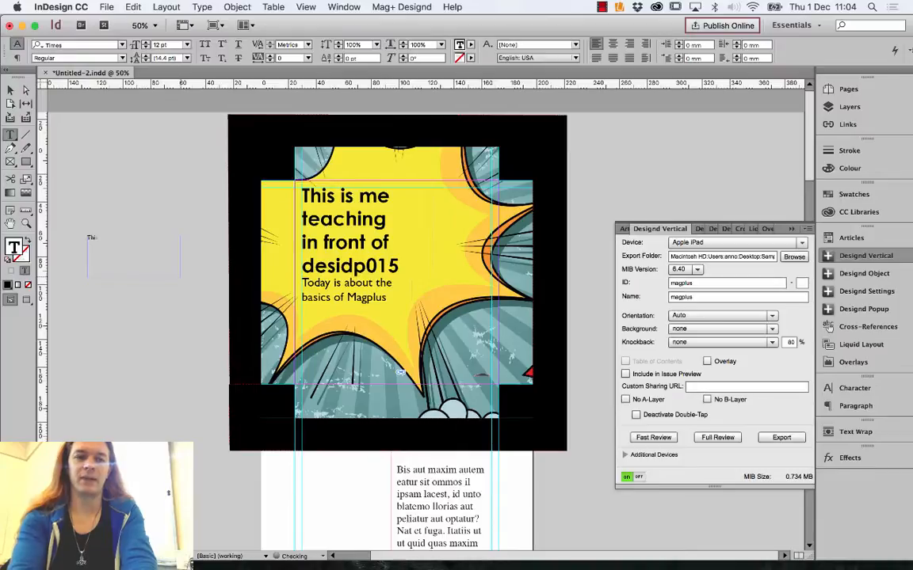
{"action": "type", "text": "his is me placing more text"}
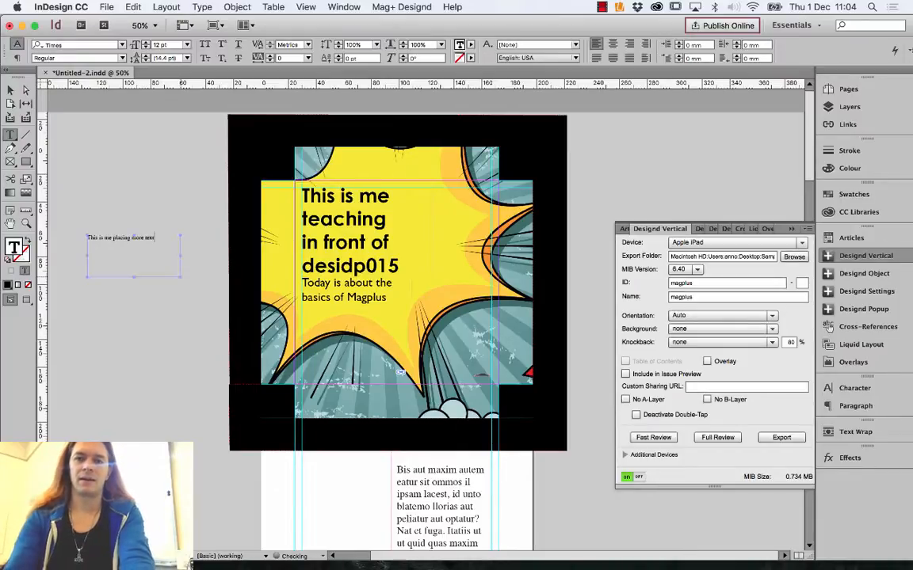
- Set the font size of all text in the new frame to 16 pt
{"action": "key", "text": "super+a"}
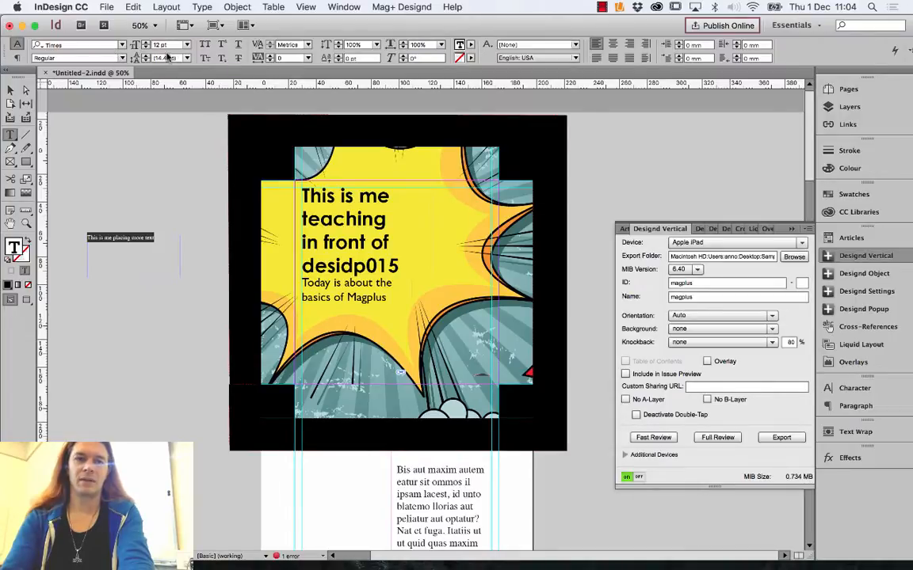
{"action": "left_click", "coordinate": [146, 45]}
{"action": "left_click", "coordinate": [146, 44]}
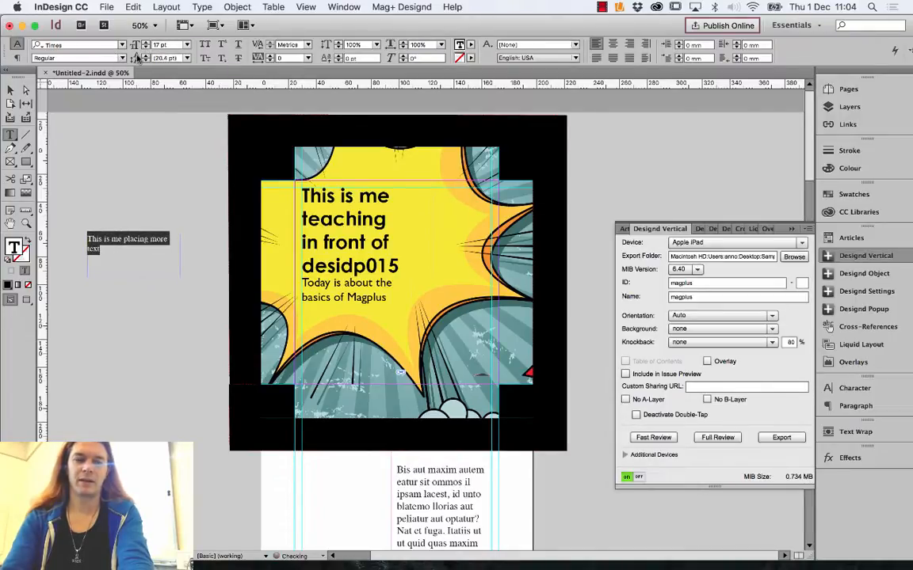
{"action": "left_click", "coordinate": [145, 48]}
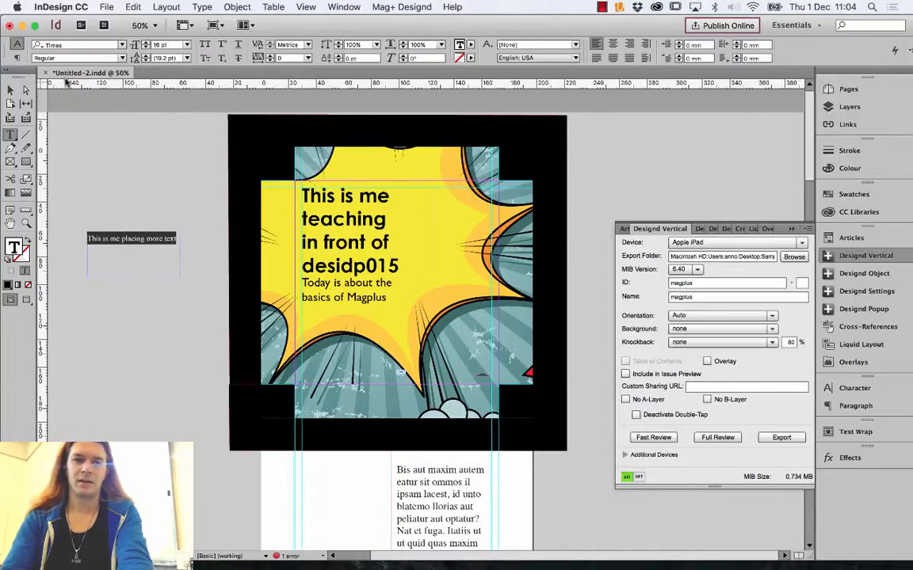
- Move the new text frame directly below "Today is about the basics of Magplus", at about X 29.6 mm, Y 116.5 mm
{"action": "left_click", "coordinate": [14, 89]}
{"action": "left_click_drag", "start_coordinate": [98, 238], "coordinate": [325, 321]}
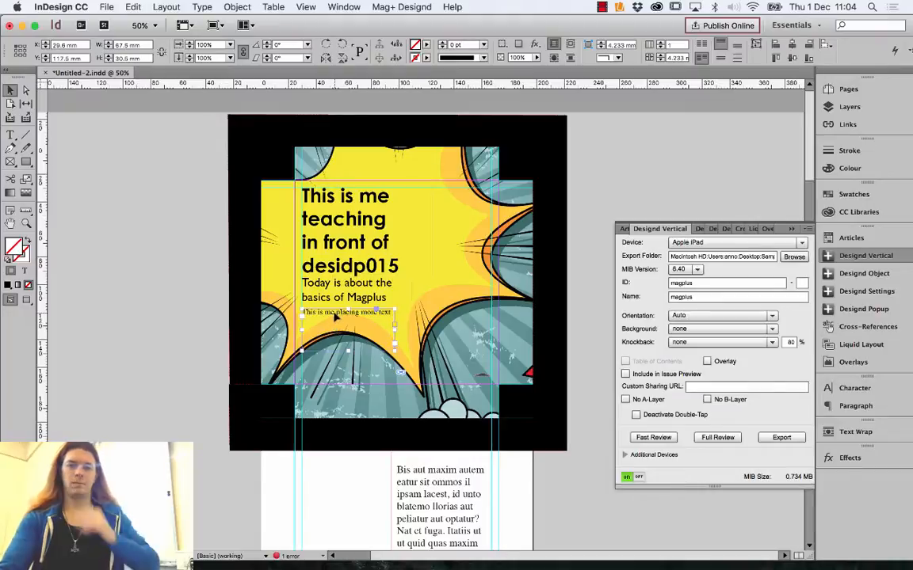
{"action": "mouse_move", "coordinate": [334, 315]}
{"action": "left_mouse_down"}
{"action": "mouse_move", "coordinate": [354, 321]}
{"action": "mouse_move", "coordinate": [336, 302]}
{"action": "left_mouse_up"}
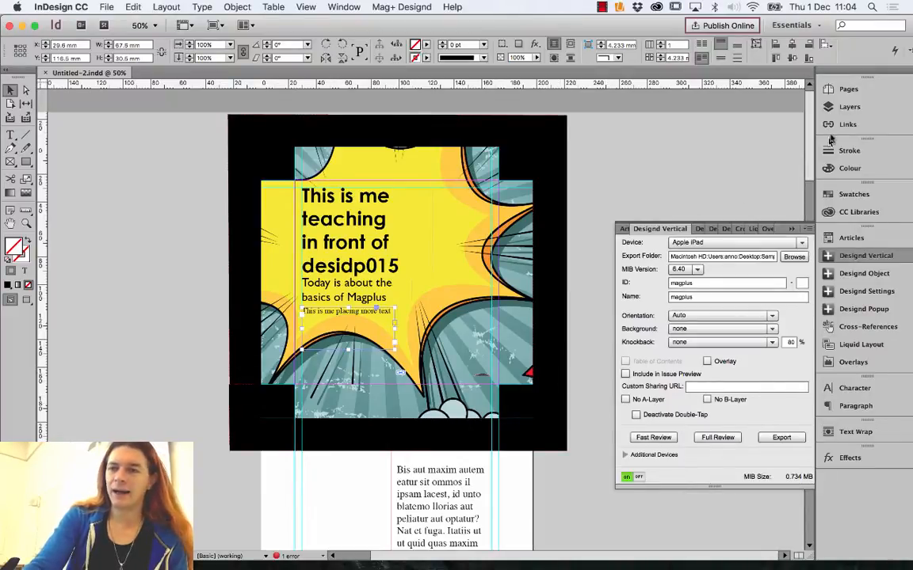
- Check which layer holds the new text frame, run a Fast Review, inspect it on the mirrored iPad, and return to InDesign
{"action": "left_click", "coordinate": [846, 106]}
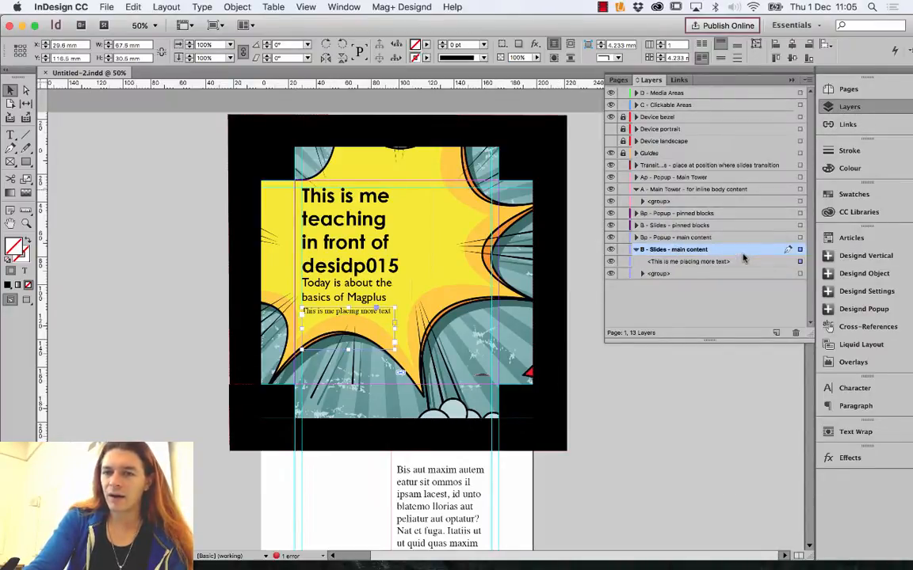
{"action": "left_click", "coordinate": [840, 92]}
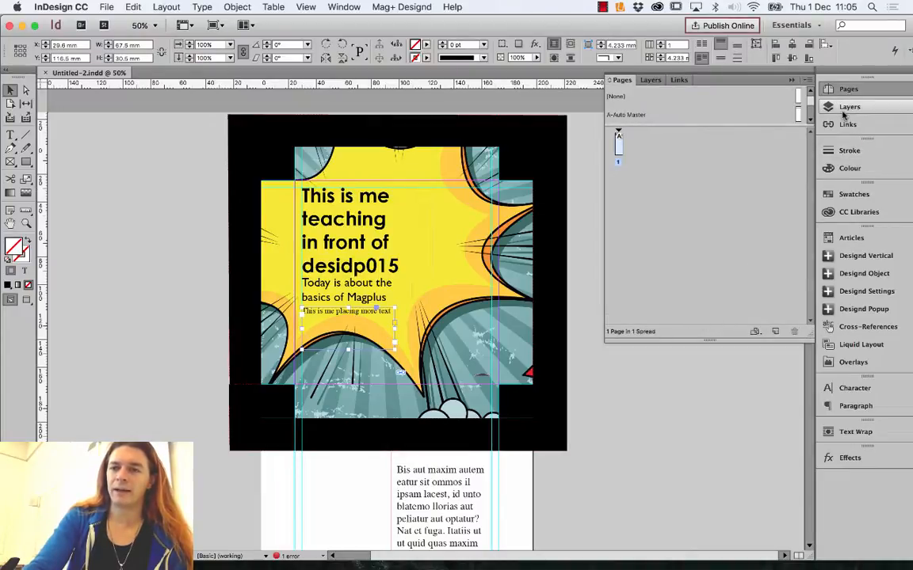
{"action": "left_click", "coordinate": [860, 255]}
{"action": "left_click", "coordinate": [656, 437]}
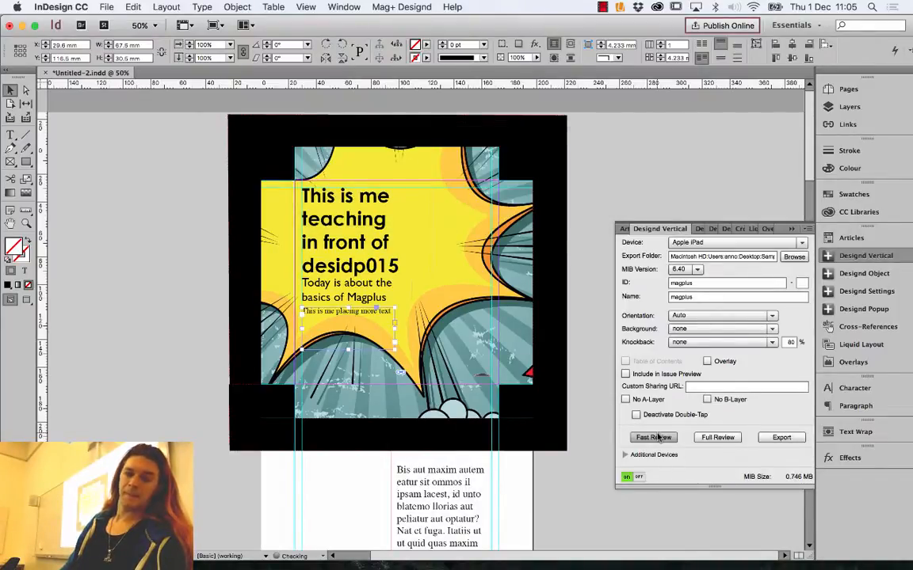
{"action": "left_click", "coordinate": [654, 437]}
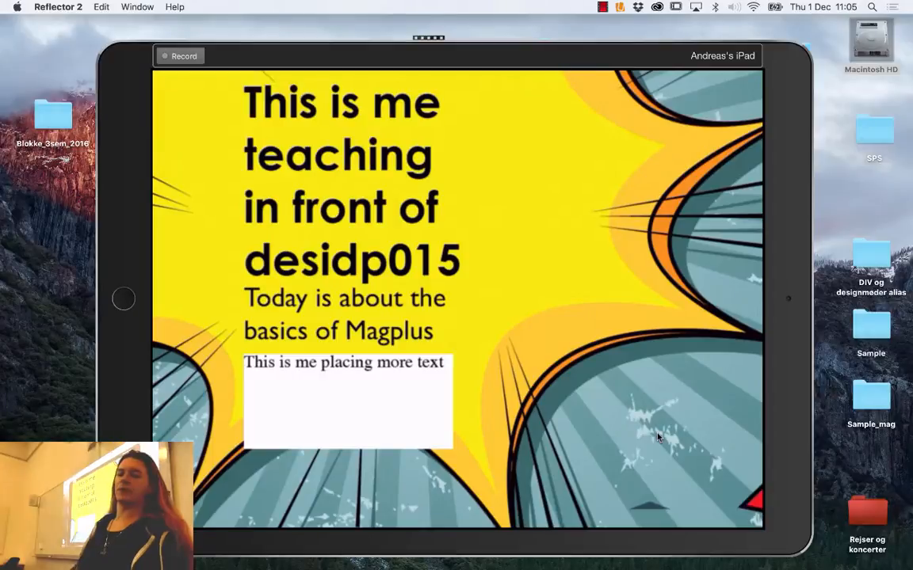
{"action": "key", "text": "ctrl+Left"}
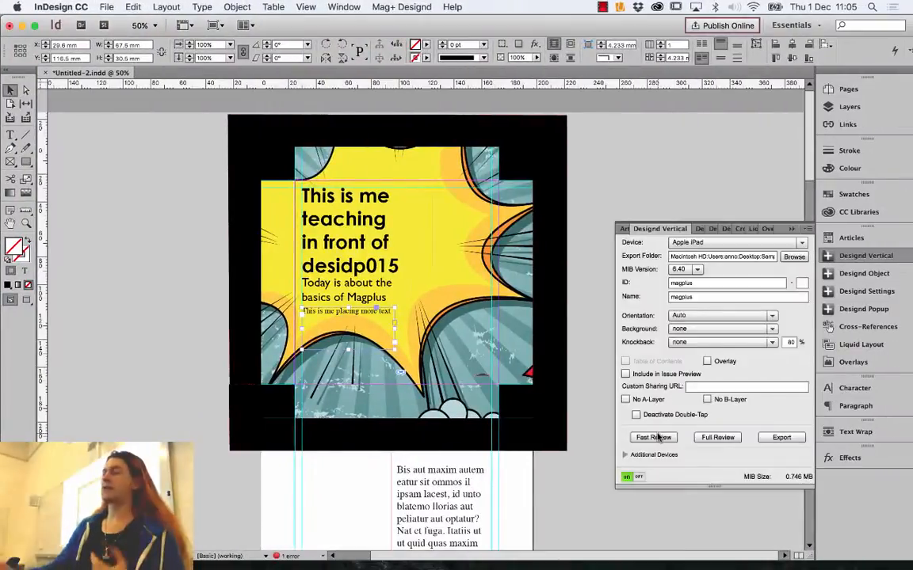
- Move the new text frame to the "B - Slides - pinned blocks" layer and check it with a Fast Review on the mirrored iPad
{"action": "left_click", "coordinate": [844, 106]}
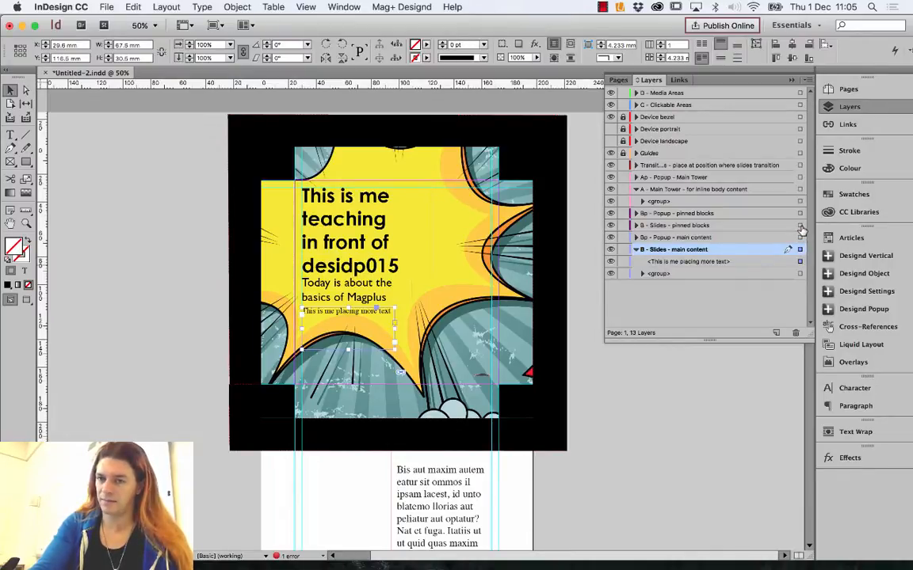
{"action": "left_click_drag", "start_coordinate": [801, 229], "coordinate": [802, 227]}
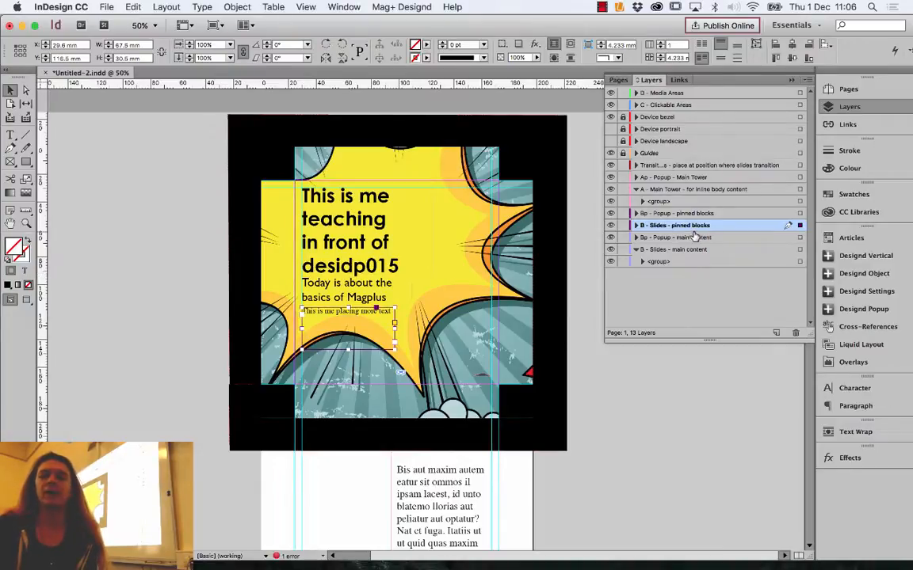
{"action": "left_click", "coordinate": [832, 255]}
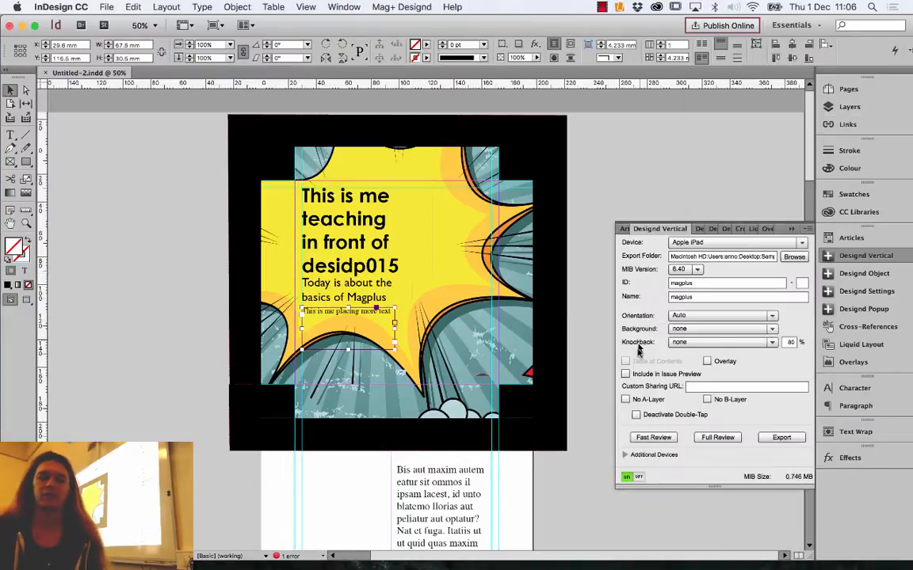
{"action": "left_click", "coordinate": [654, 438]}
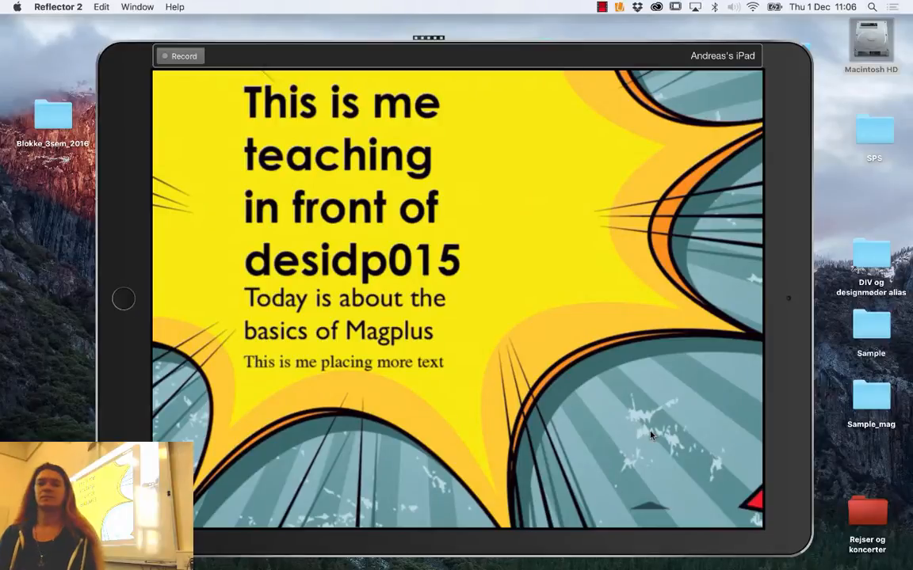
{"action": "key", "text": "super+Tab"}
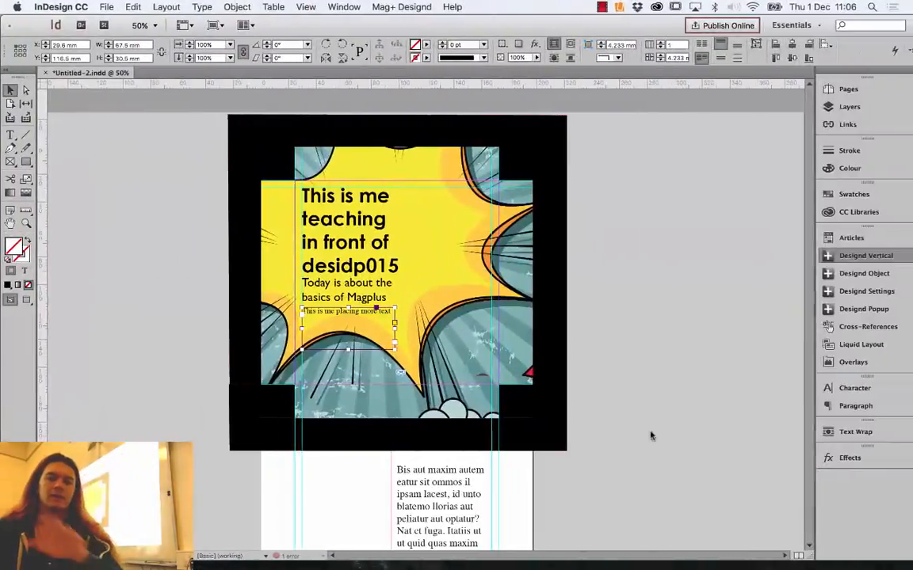
- Place Shooping_cart.ai and position the icon near the artwork's upper-right guide corner, at about X 144.8 mm, Y 29.6 mm
{"action": "left_click", "coordinate": [165, 255]}
{"action": "left_click", "coordinate": [332, 321]}
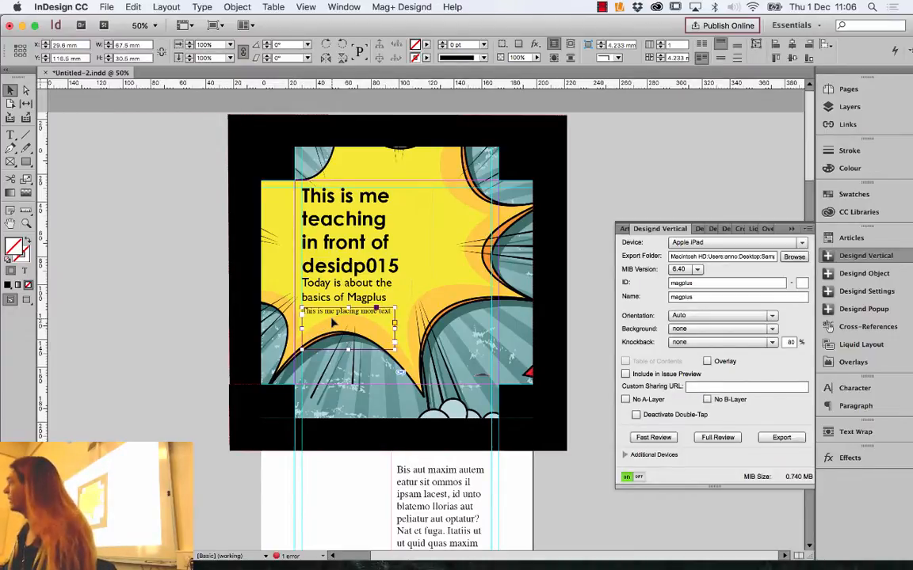
{"action": "left_click", "coordinate": [190, 260]}
{"action": "key", "text": "super+d"}
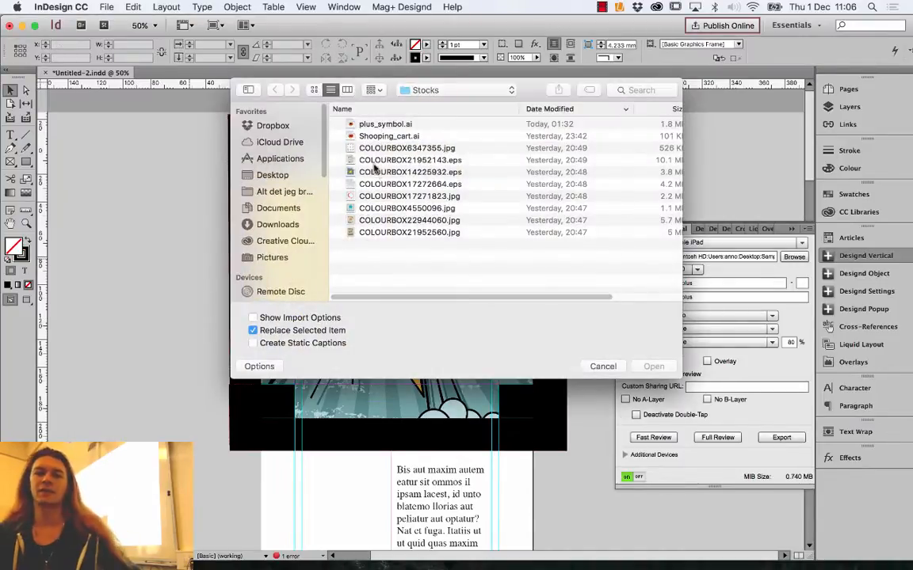
{"action": "left_click", "coordinate": [343, 120]}
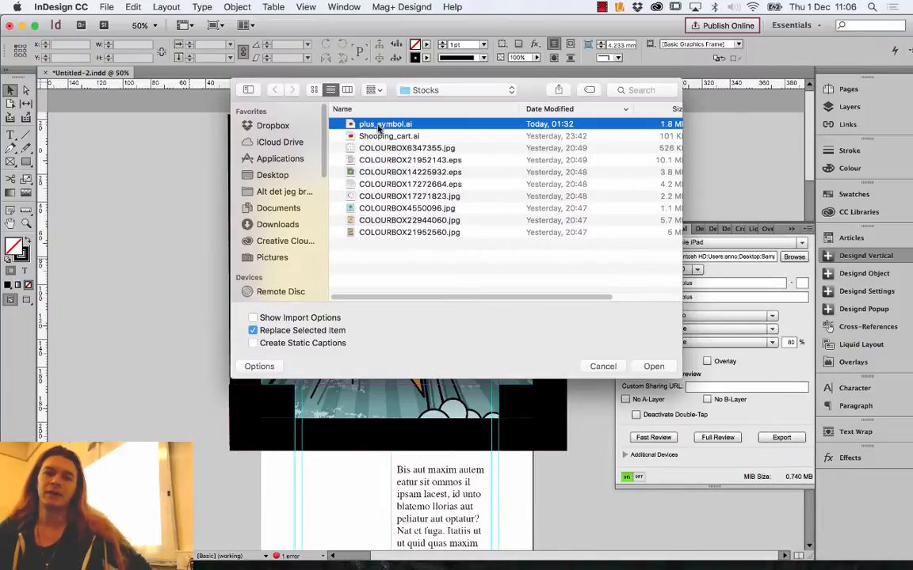
{"action": "left_click", "coordinate": [365, 135]}
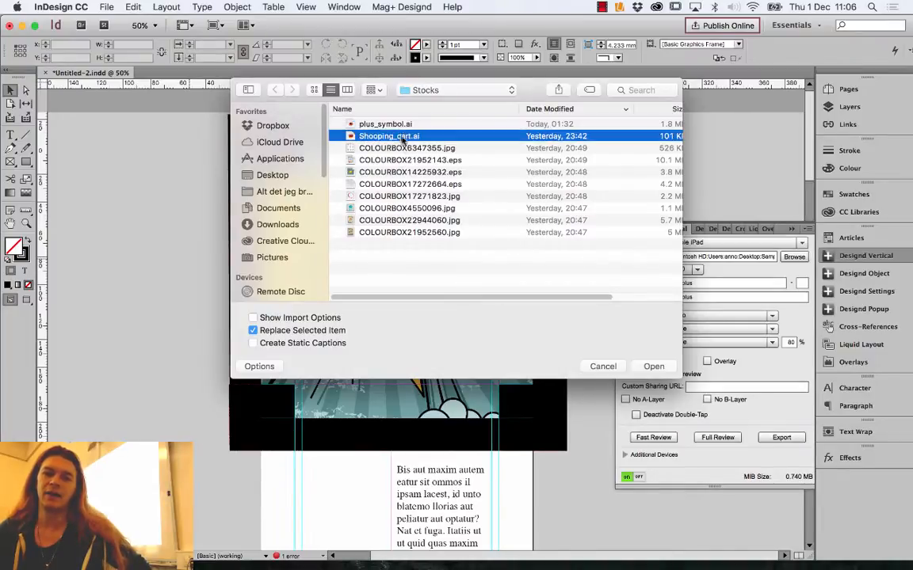
{"action": "left_click", "coordinate": [651, 365]}
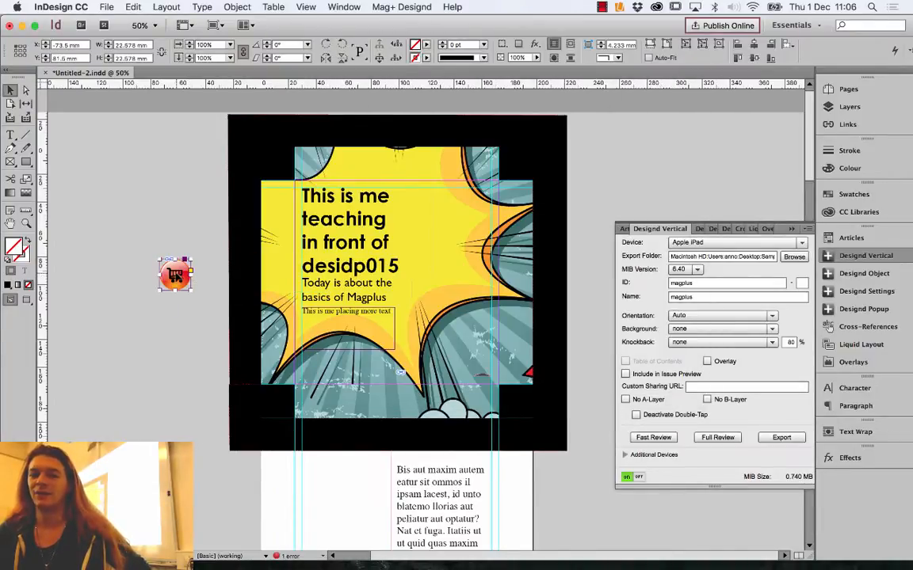
{"action": "left_click", "coordinate": [397, 215]}
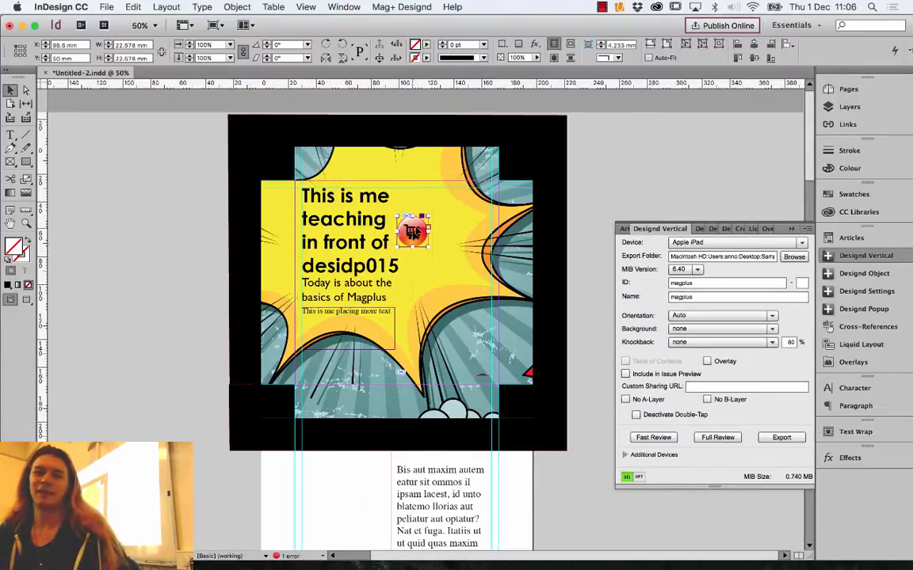
{"action": "left_click_drag", "start_coordinate": [412, 234], "coordinate": [475, 202]}
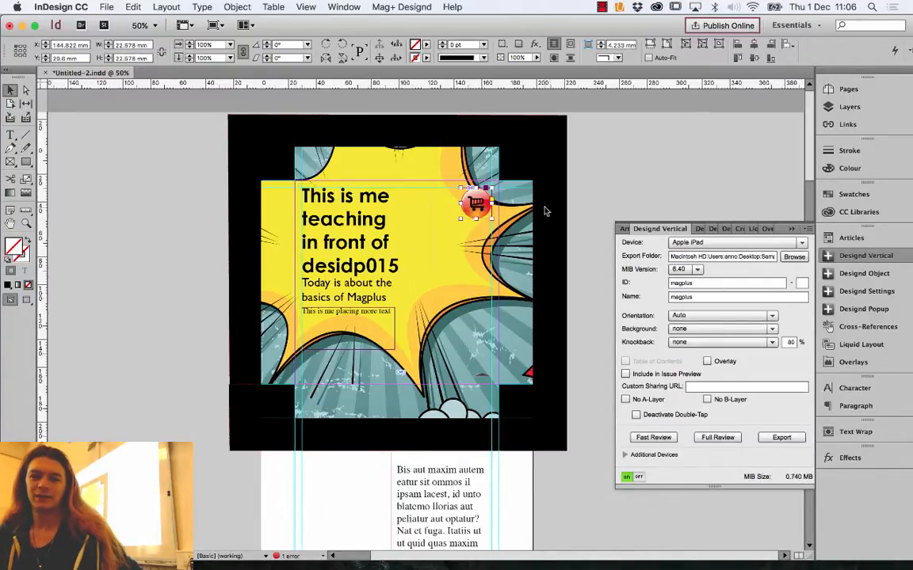
- Check the shopping cart icon's layer and run a Fast Review with the icon in place
{"action": "left_click", "coordinate": [879, 104]}
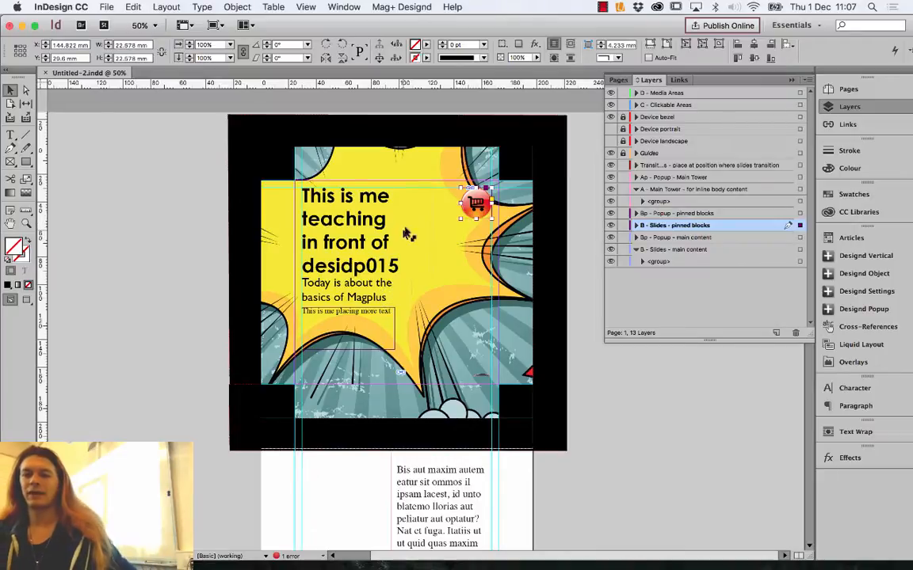
{"action": "left_click", "coordinate": [863, 255]}
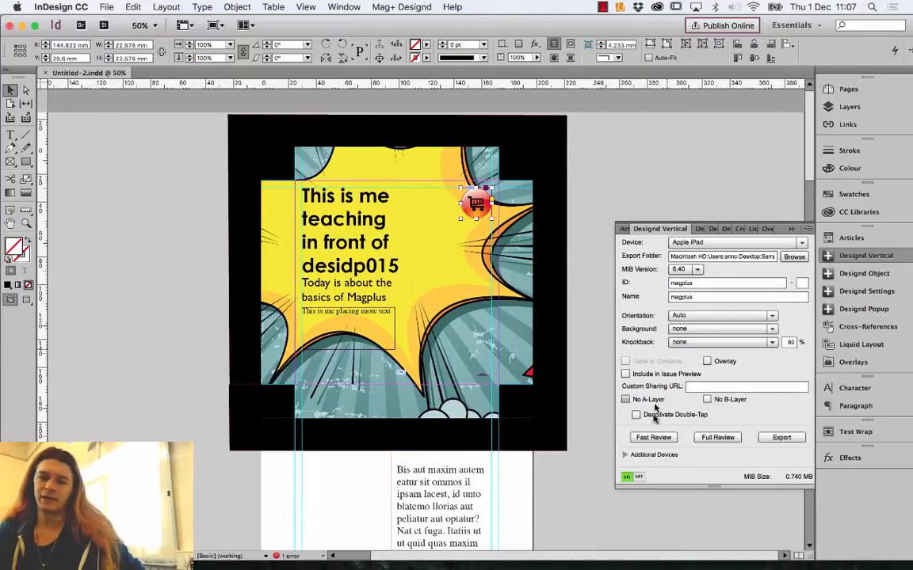
{"action": "left_click", "coordinate": [652, 437]}
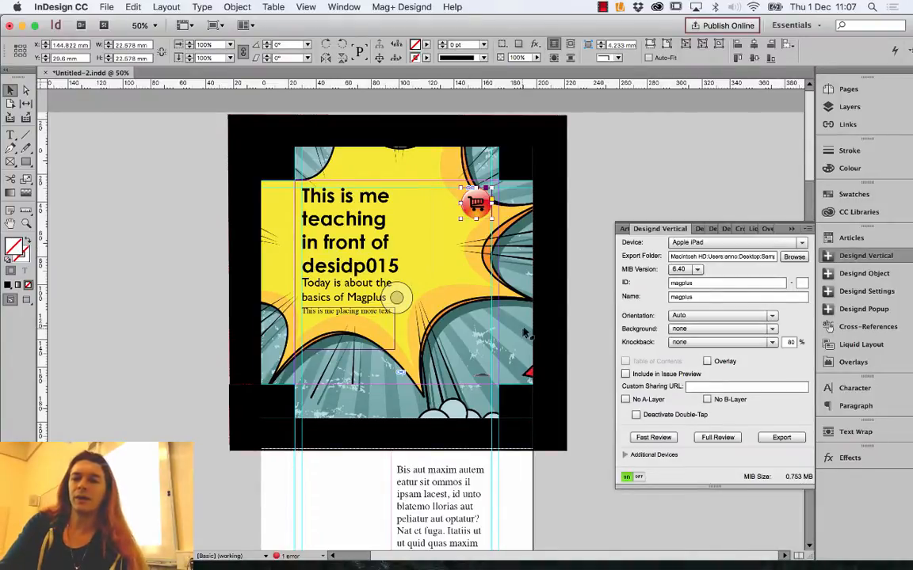
- Pin the shopping cart icon to the top vertically and to the right horizontally in its Designd object settings
{"action": "left_click", "coordinate": [851, 274]}
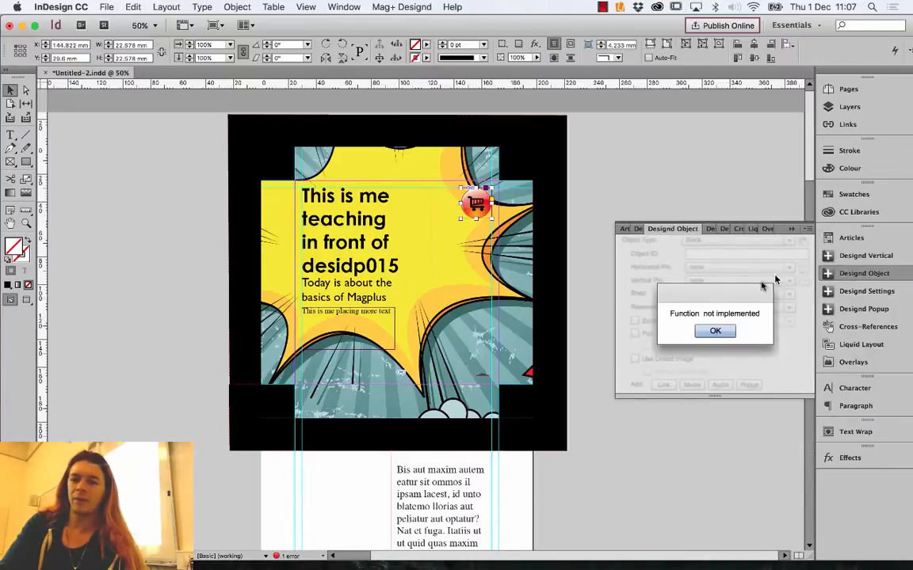
{"action": "left_click", "coordinate": [709, 330]}
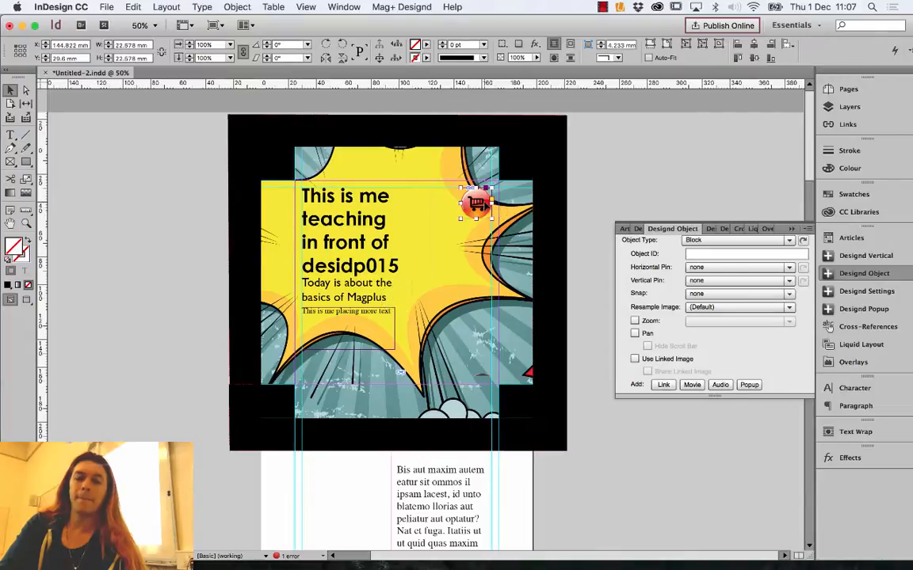
{"action": "left_click", "coordinate": [709, 270]}
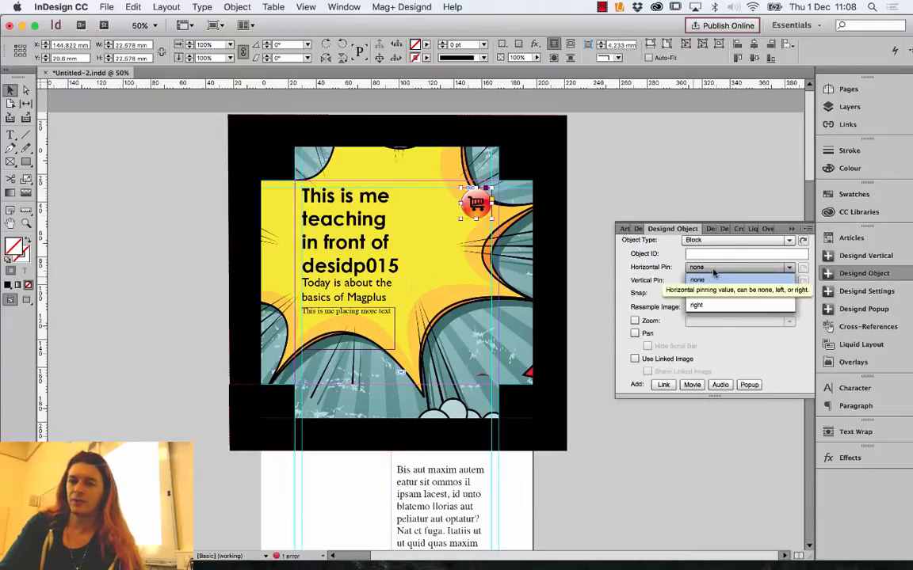
{"action": "left_click", "coordinate": [701, 279]}
{"action": "left_click", "coordinate": [697, 281]}
{"action": "left_click", "coordinate": [709, 305]}
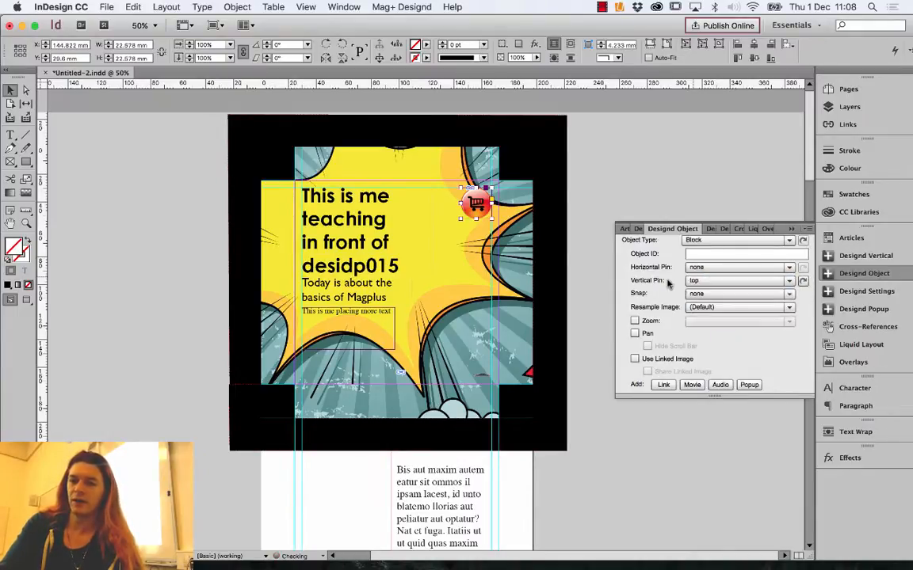
{"action": "left_click", "coordinate": [710, 269]}
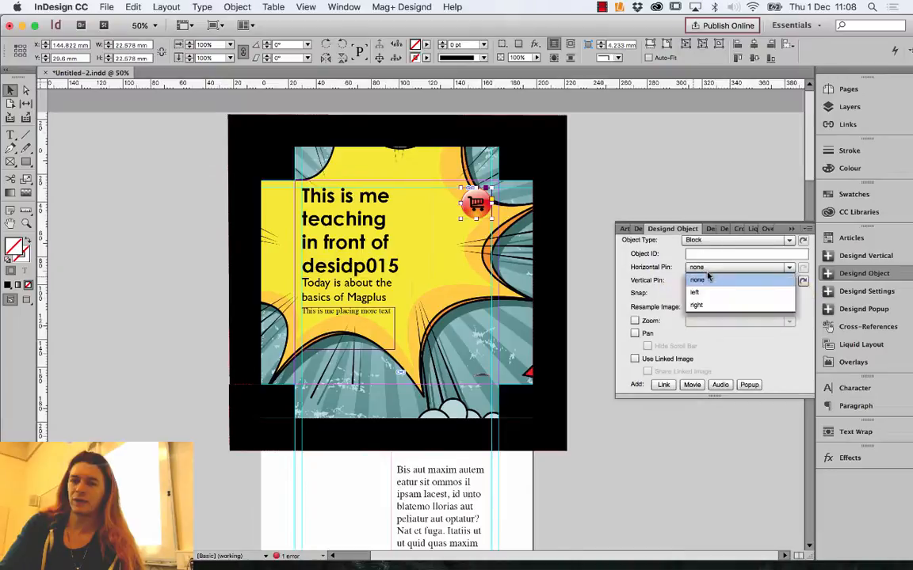
{"action": "left_click", "coordinate": [701, 305]}
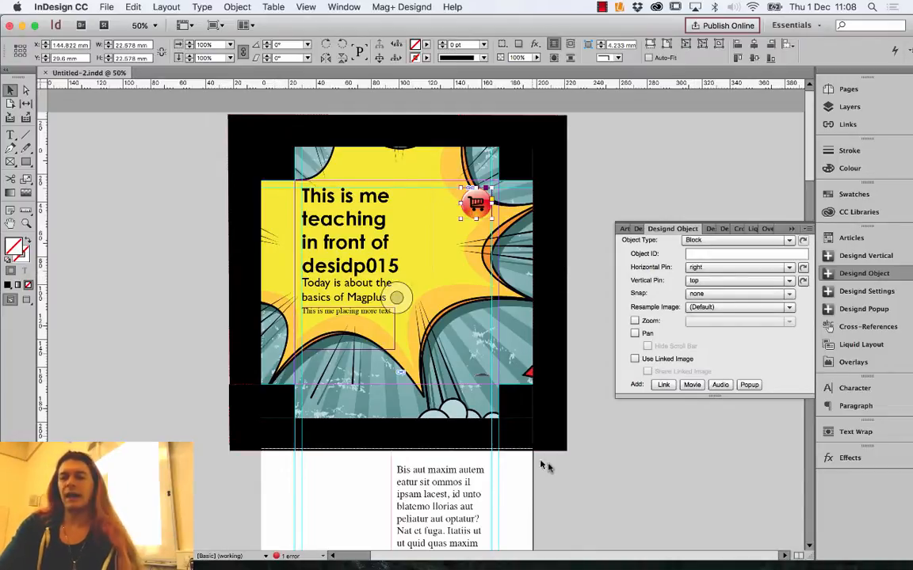
- Run a Fast Review, check the pinned cart icon on the mirrored iPad, and return to InDesign
{"action": "left_click", "coordinate": [846, 256]}
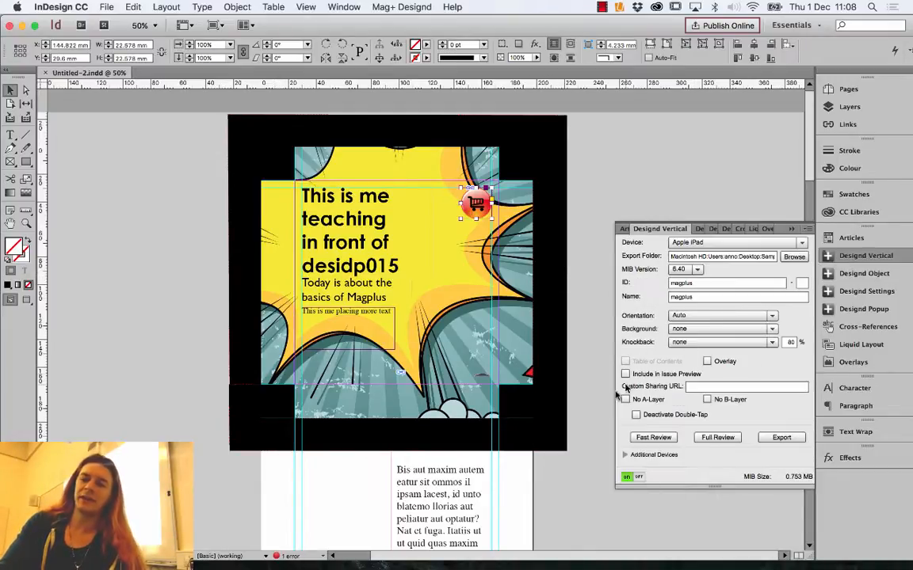
{"action": "left_click", "coordinate": [652, 438]}
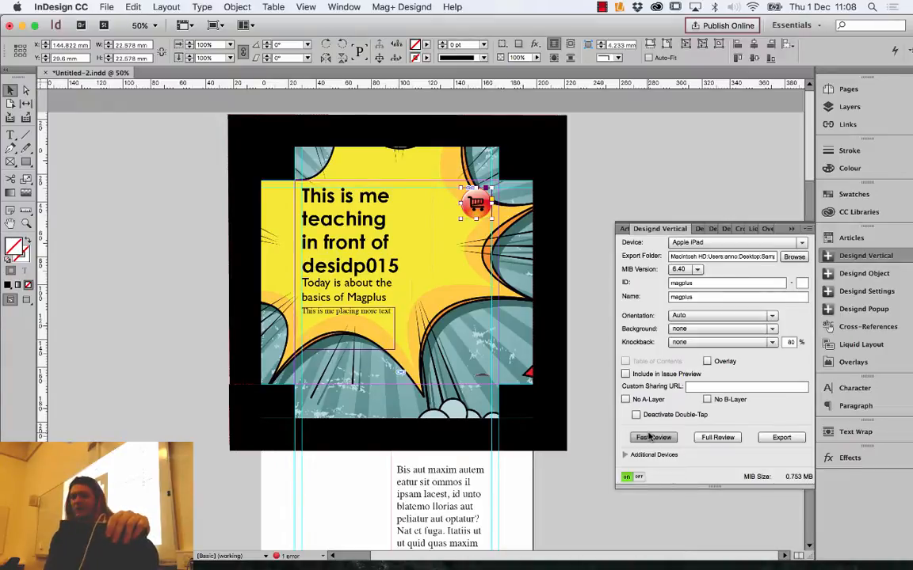
{"action": "left_click", "coordinate": [652, 438]}
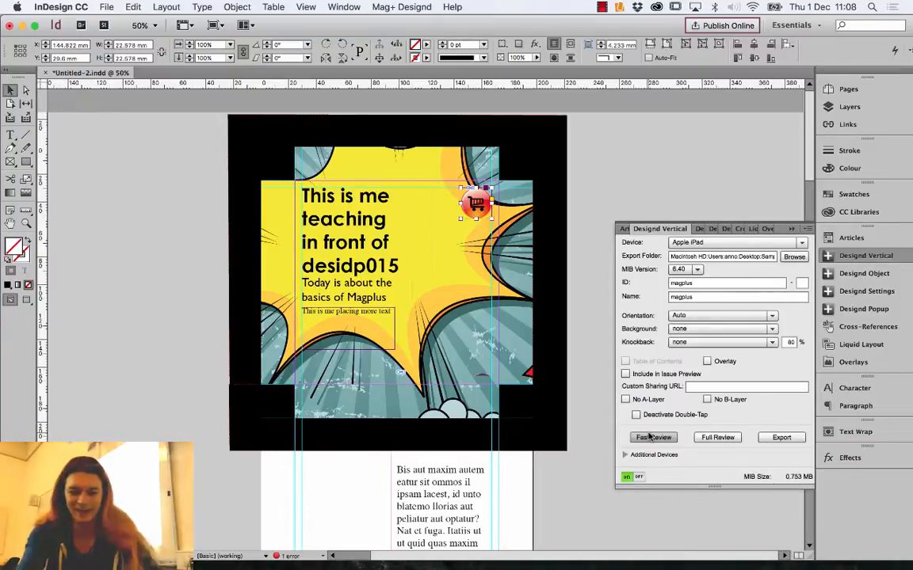
{"action": "key", "text": "ctrl+Left"}
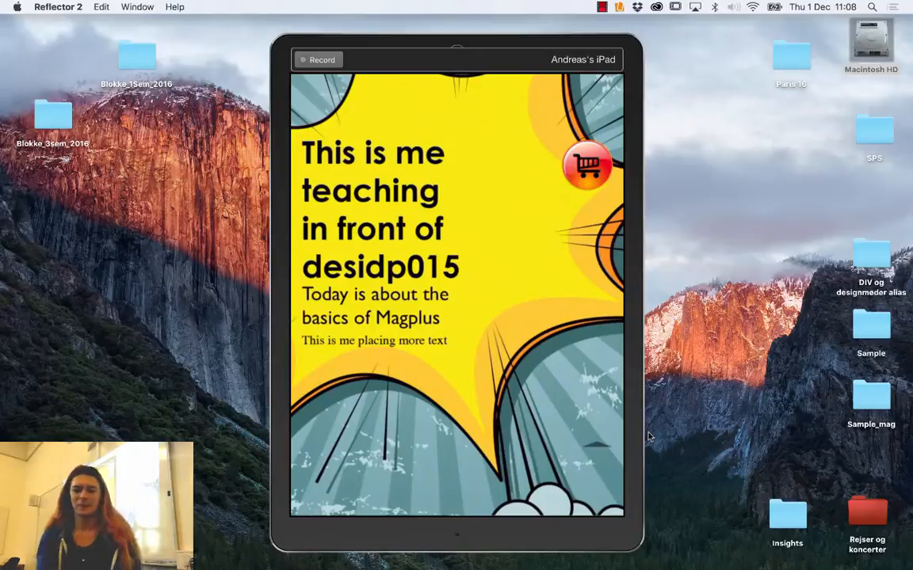
{"action": "key", "text": "ctrl+Right"}
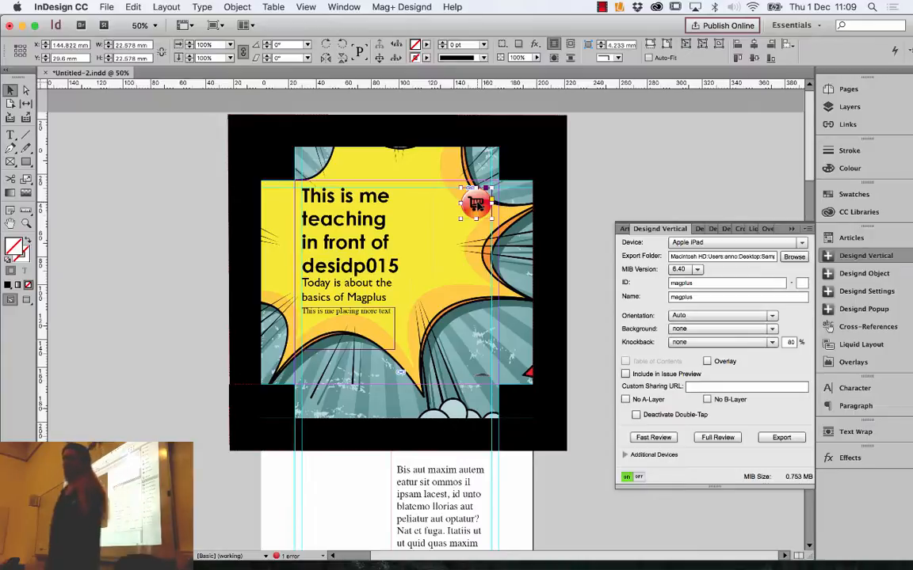
- Move the cart icon straight up into the artwork's upper extension, at about Y 2.0 mm, and run a Fast Review
{"action": "left_click_drag", "start_coordinate": [475, 202], "coordinate": [476, 166]}
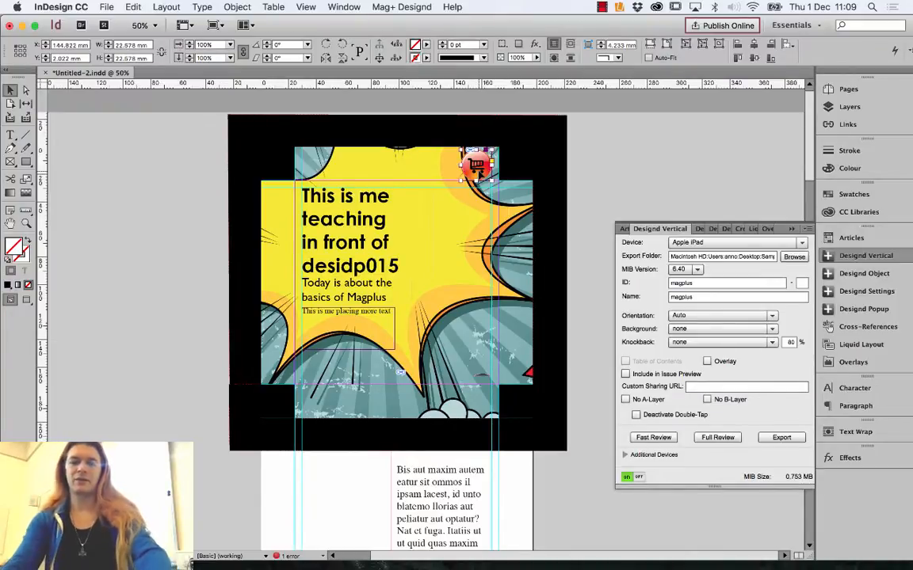
{"action": "left_click", "coordinate": [652, 438]}
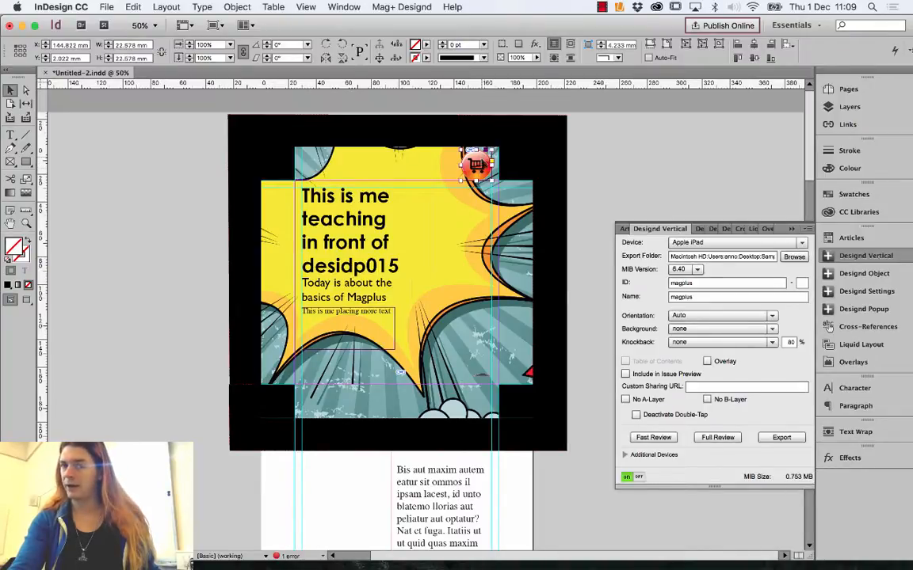
- Try the cart icon at the artwork's right edge, about X 172.4 mm, Y 36 mm, and move it back to the upper extension
{"action": "left_click_drag", "start_coordinate": [479, 167], "coordinate": [523, 218]}
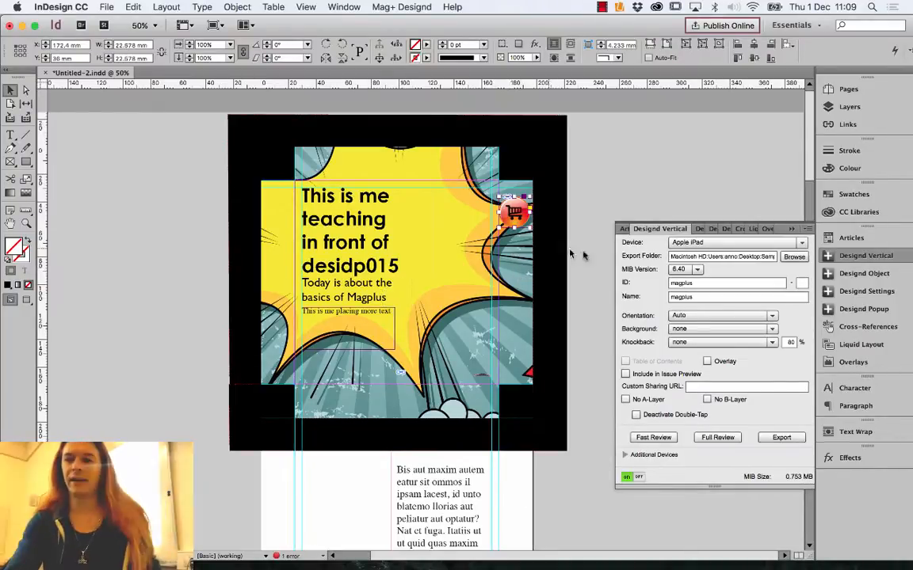
{"action": "left_click", "coordinate": [699, 229]}
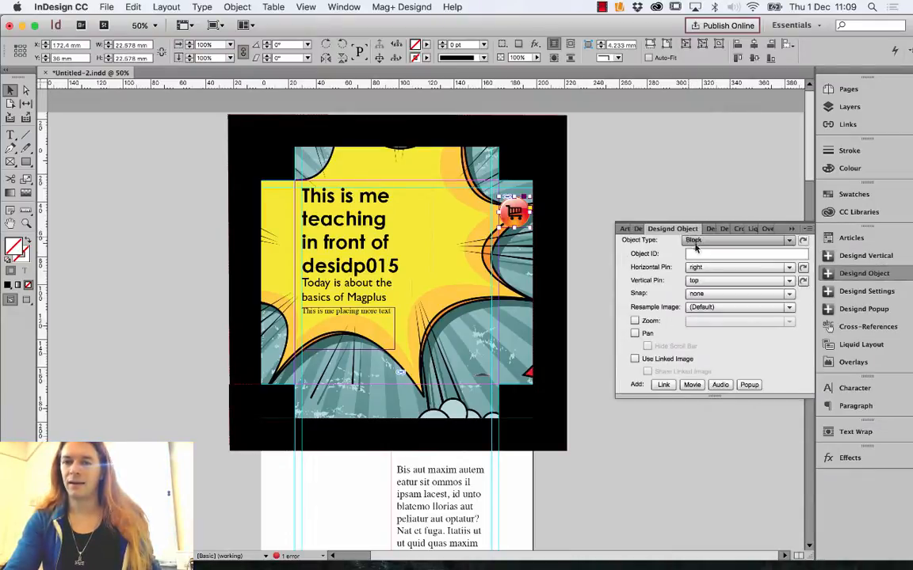
{"action": "left_click", "coordinate": [728, 269]}
{"action": "left_click", "coordinate": [676, 269]}
{"action": "left_click", "coordinate": [702, 281]}
{"action": "left_click", "coordinate": [672, 277]}
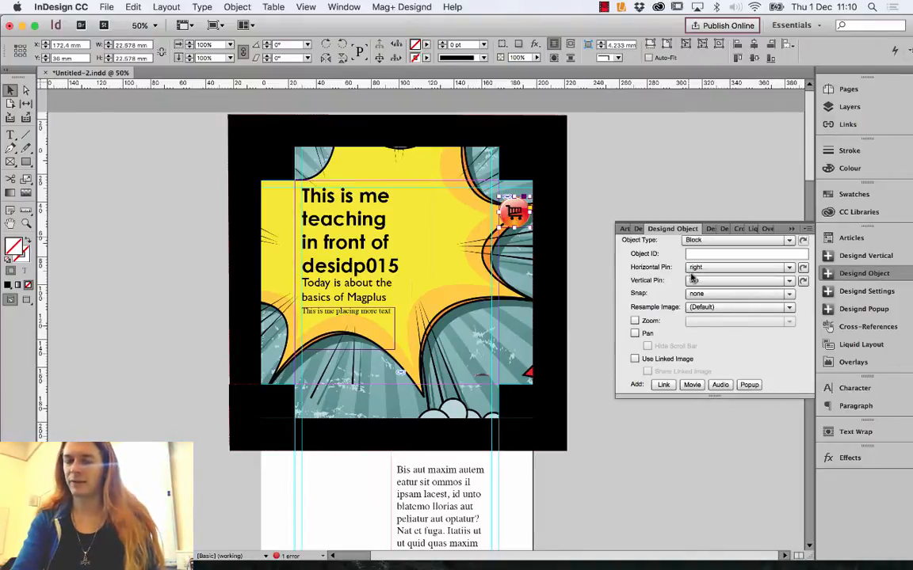
{"action": "left_click", "coordinate": [638, 229]}
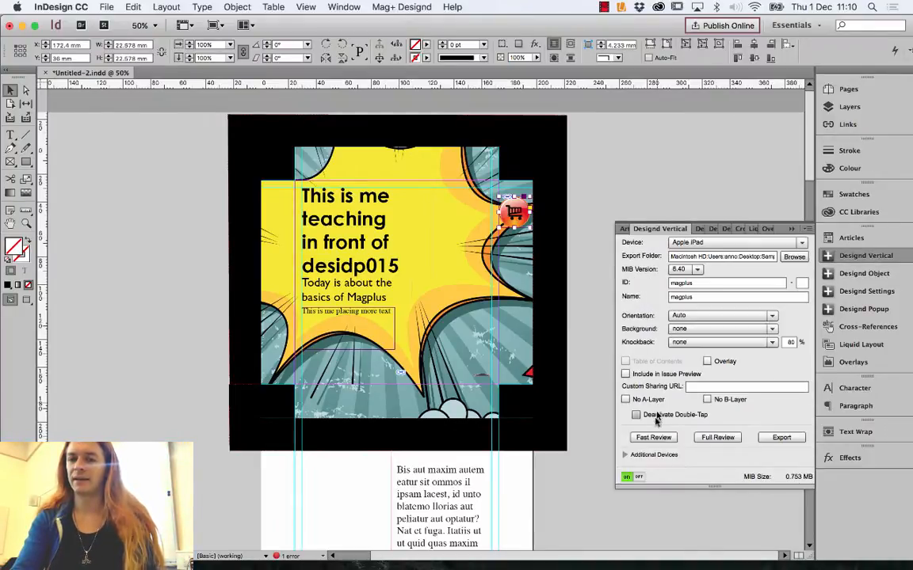
{"action": "left_click", "coordinate": [699, 229]}
{"action": "left_click_drag", "start_coordinate": [514, 213], "coordinate": [476, 165]}
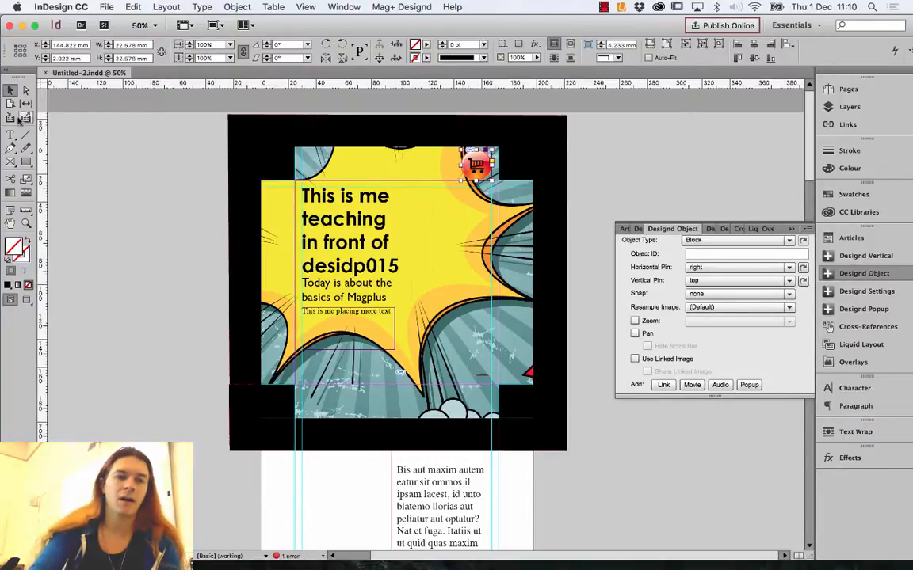
{"action": "left_click", "coordinate": [366, 339]}
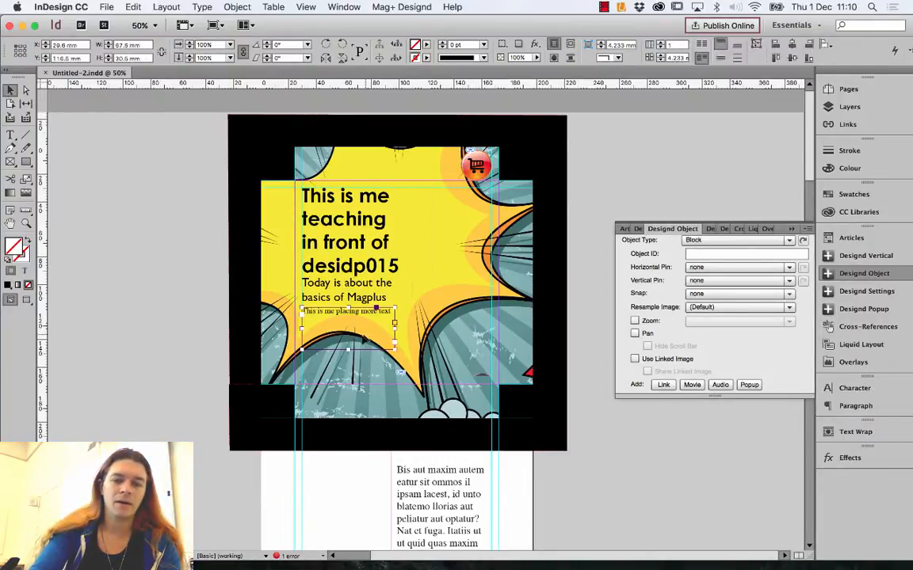
{"action": "left_click_drag", "start_coordinate": [348, 346], "coordinate": [343, 311]}
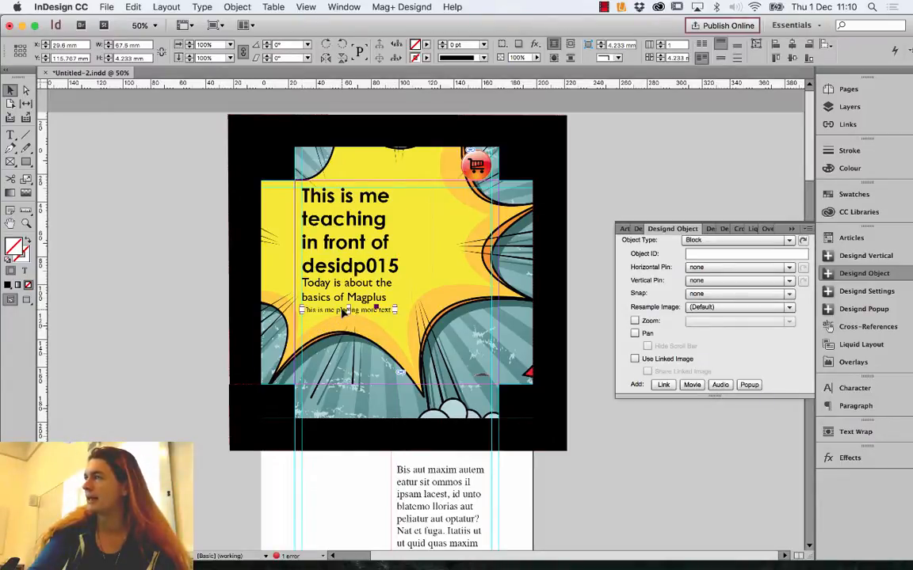
{"action": "double_click", "coordinate": [339, 310]}
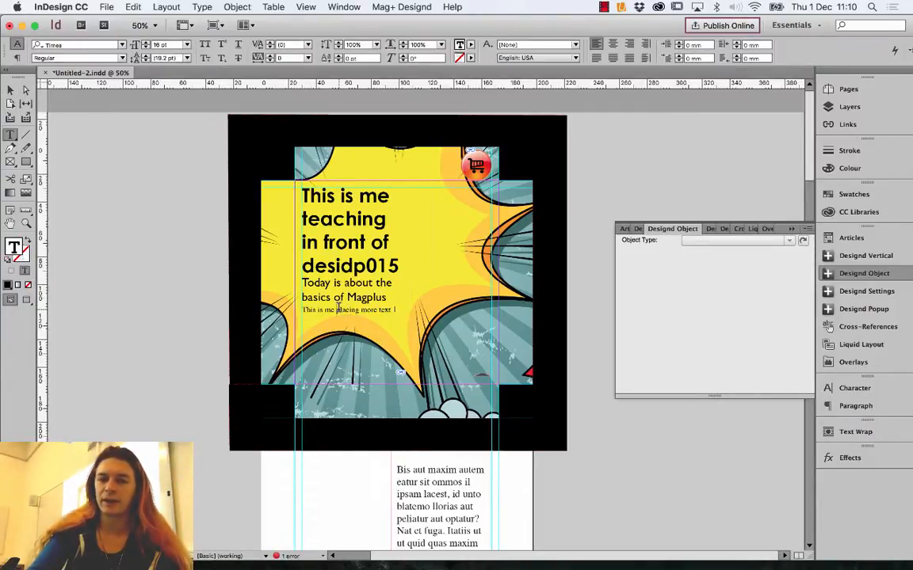
{"action": "triple_click", "coordinate": [339, 309]}
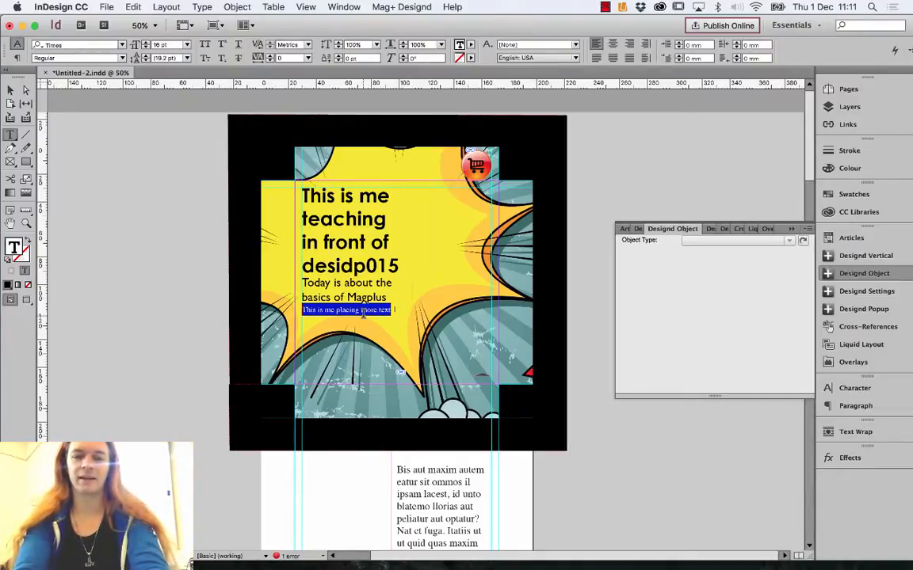
{"action": "type", "text": "www."}
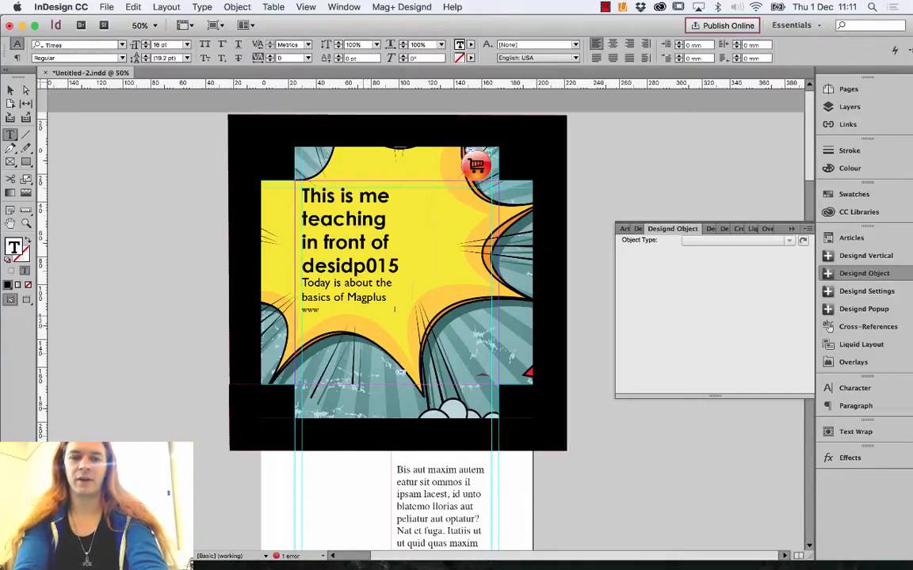
{"action": "type", "text": "magplus.com"}
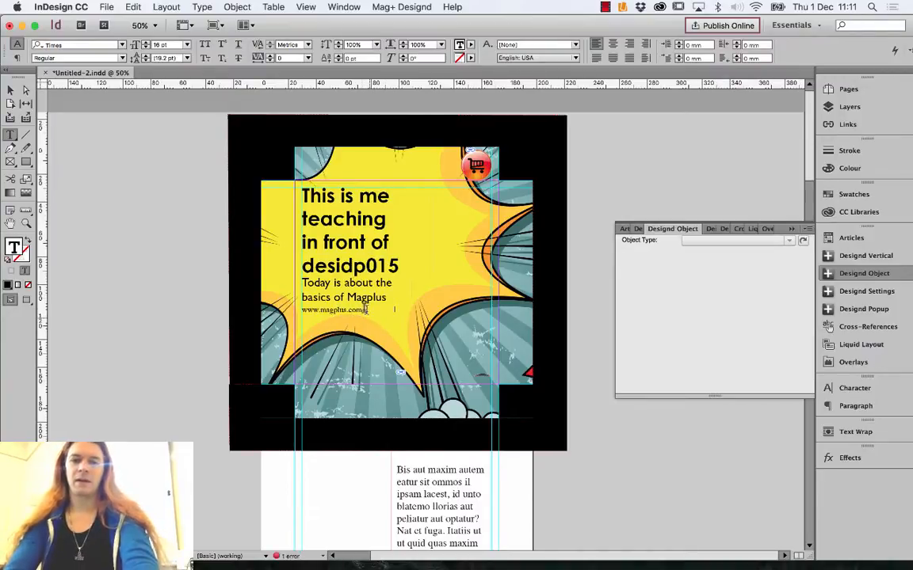
{"action": "triple_click", "coordinate": [356, 310]}
{"action": "key", "text": "super+c"}
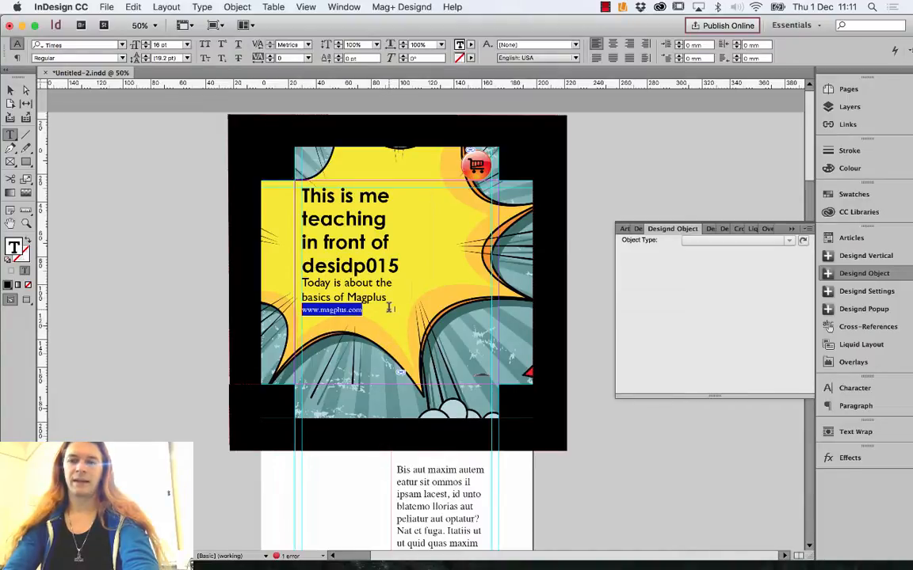
{"action": "left_click", "coordinate": [851, 255]}
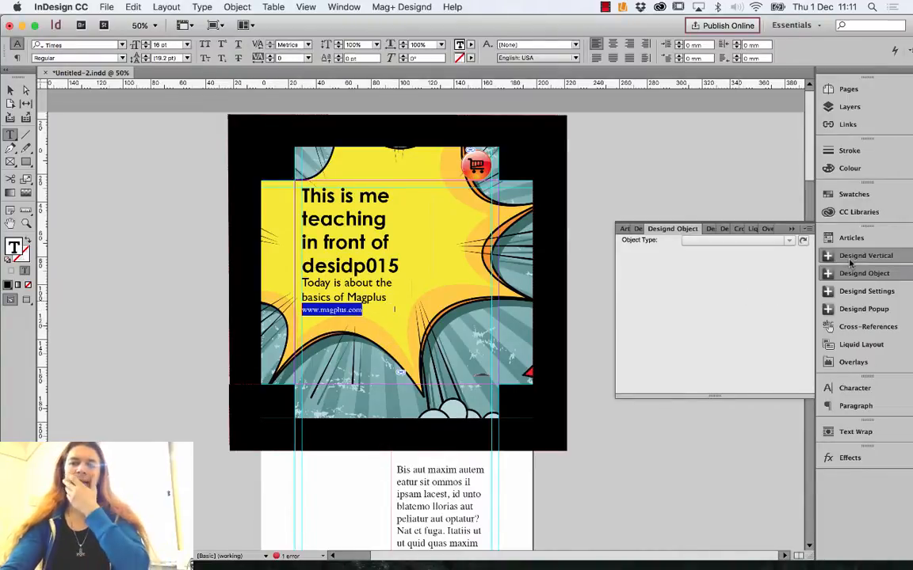
{"action": "left_click", "coordinate": [10, 90]}
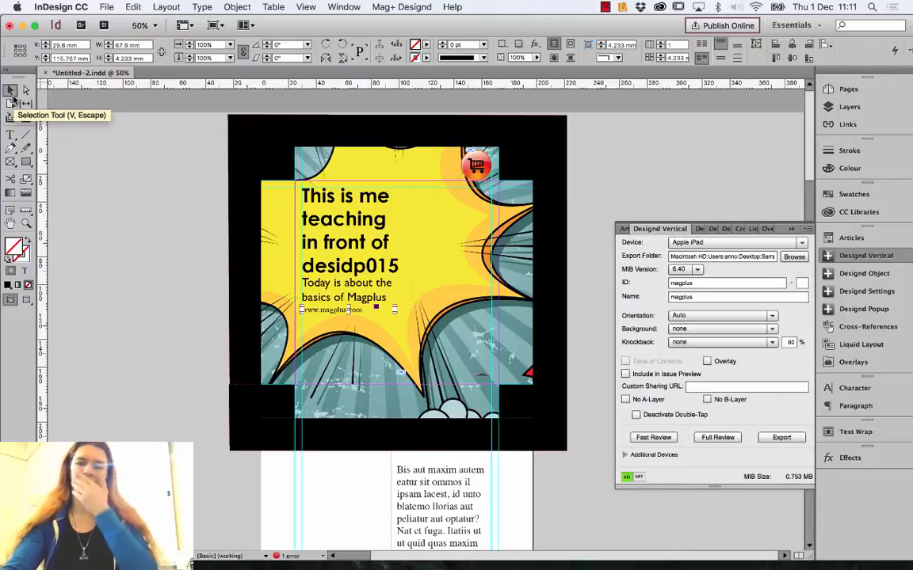
{"action": "left_click", "coordinate": [698, 229]}
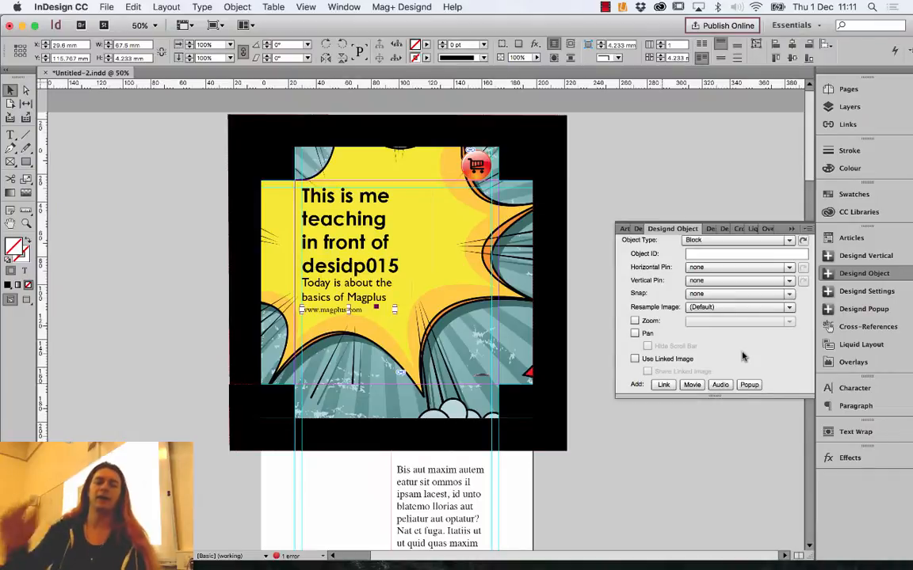
{"action": "left_click", "coordinate": [668, 384]}
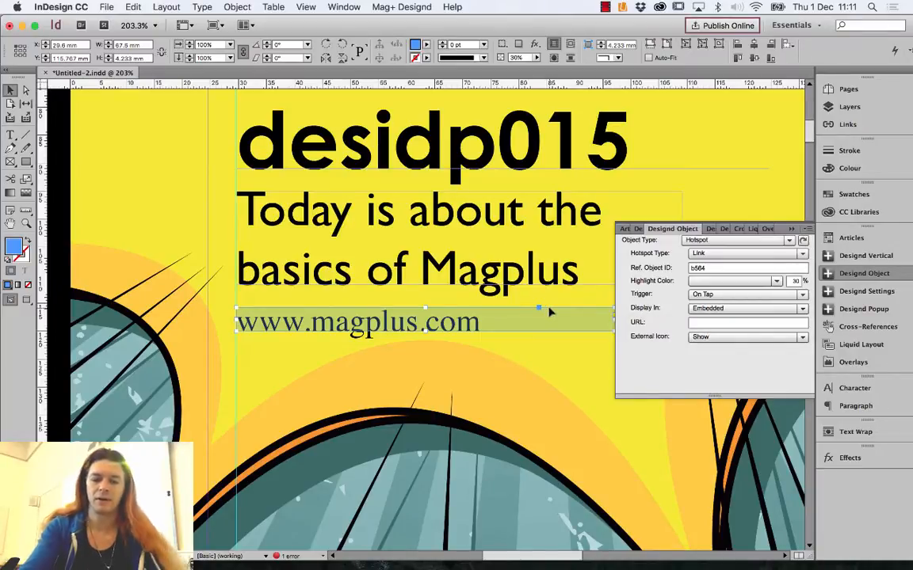
{"action": "key", "text": "super+minus"}
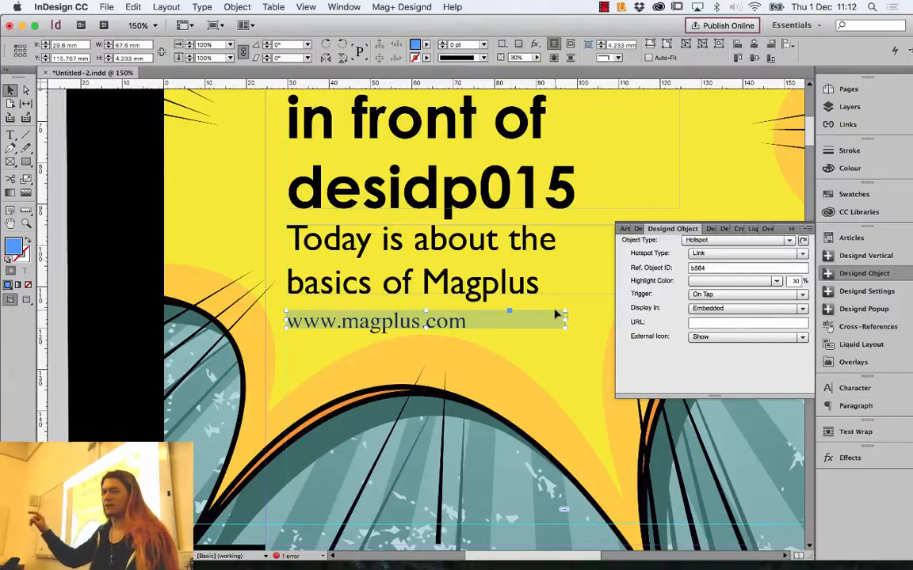
{"action": "left_click_drag", "start_coordinate": [563, 320], "coordinate": [469, 321]}
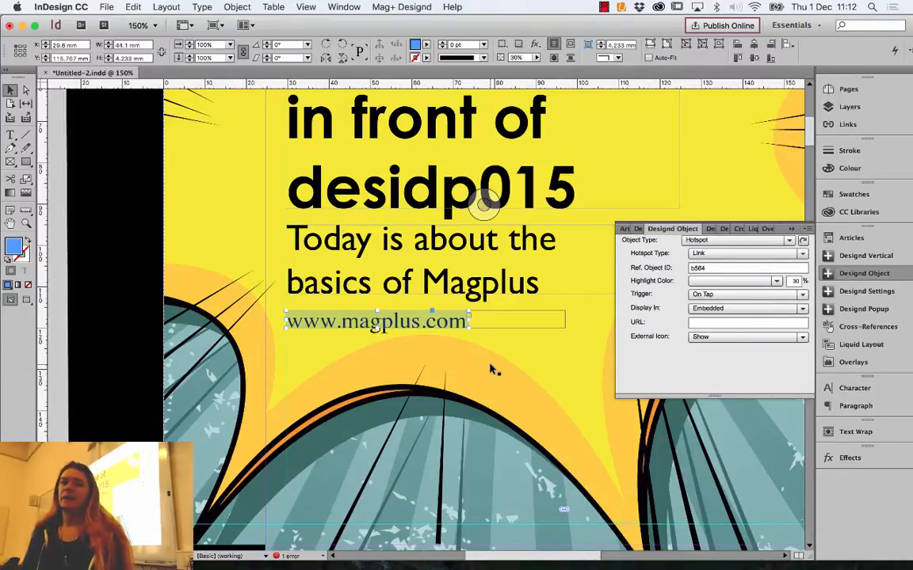
- Check which layer holds the link hotspot and make "B - Slides - pinned blocks" the active layer
{"action": "left_click", "coordinate": [843, 110]}
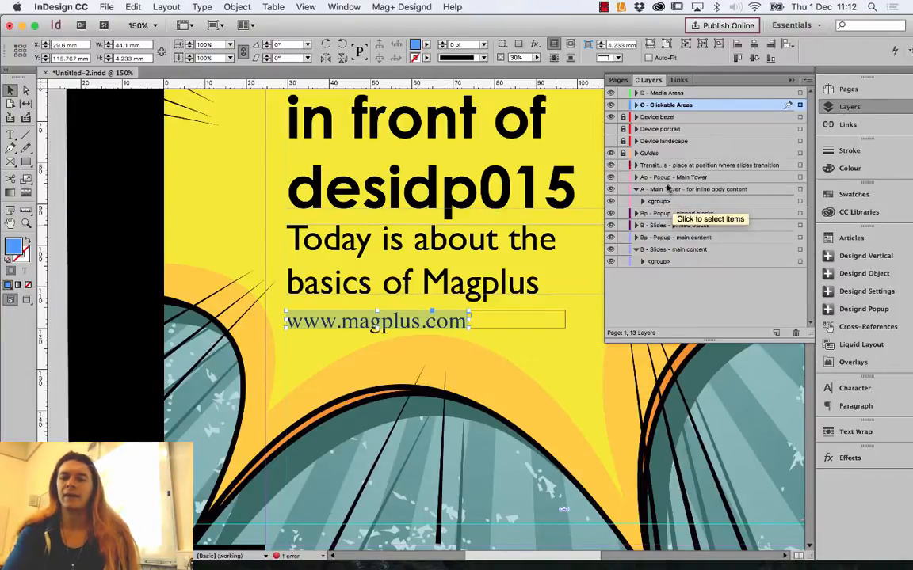
{"action": "left_click", "coordinate": [697, 228]}
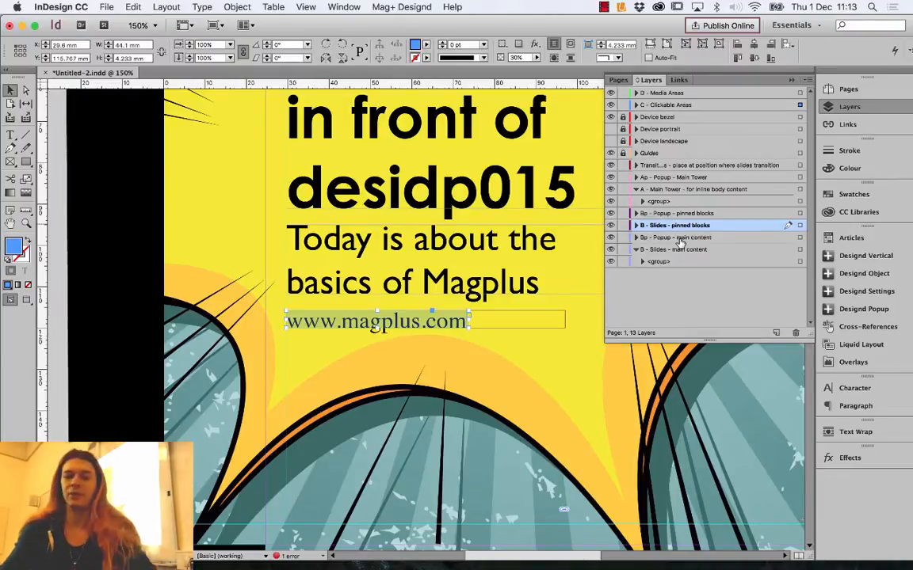
{"action": "scroll", "coordinate": [481, 198], "scroll_direction": "down", "scroll_amount": 10}
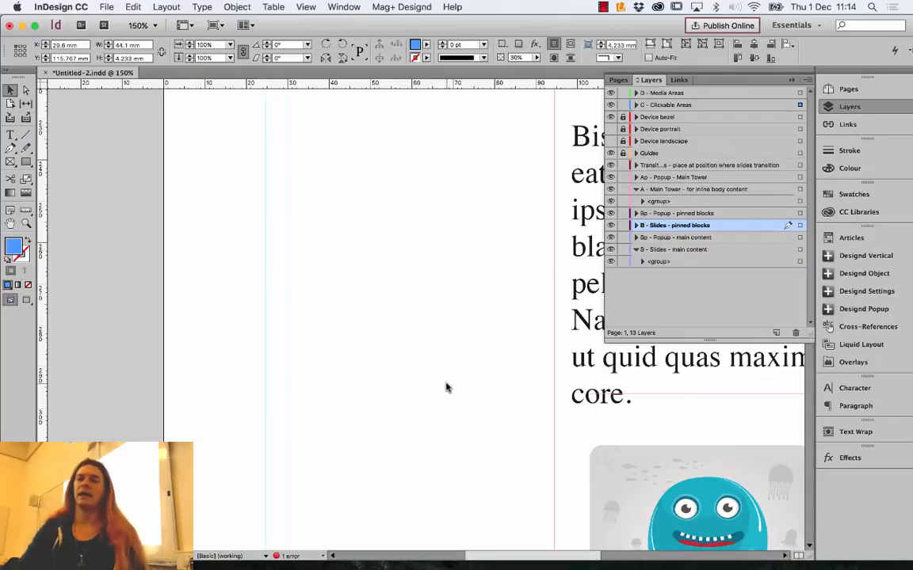
{"action": "scroll", "coordinate": [490, 357], "scroll_direction": "up", "scroll_amount": 1}
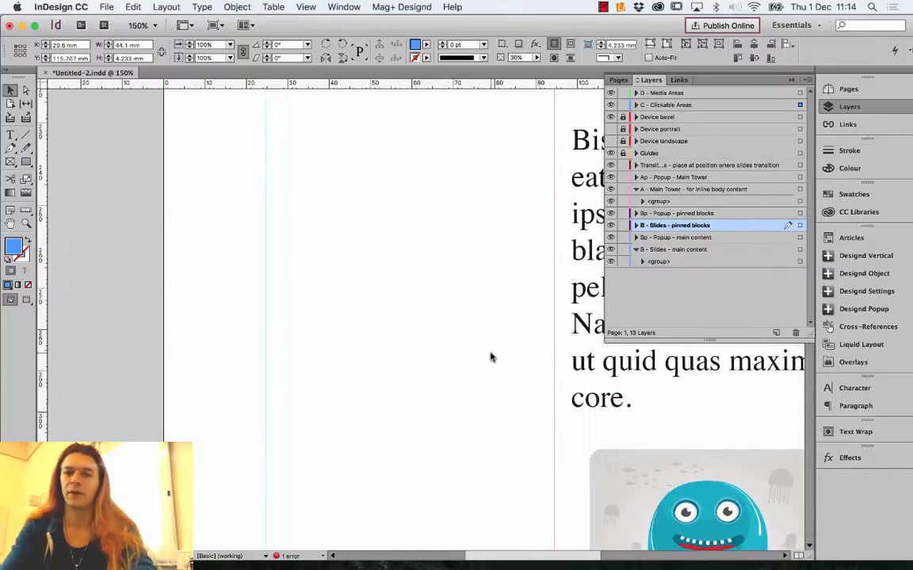
{"action": "scroll", "coordinate": [491, 357], "scroll_direction": "up", "scroll_amount": 15}
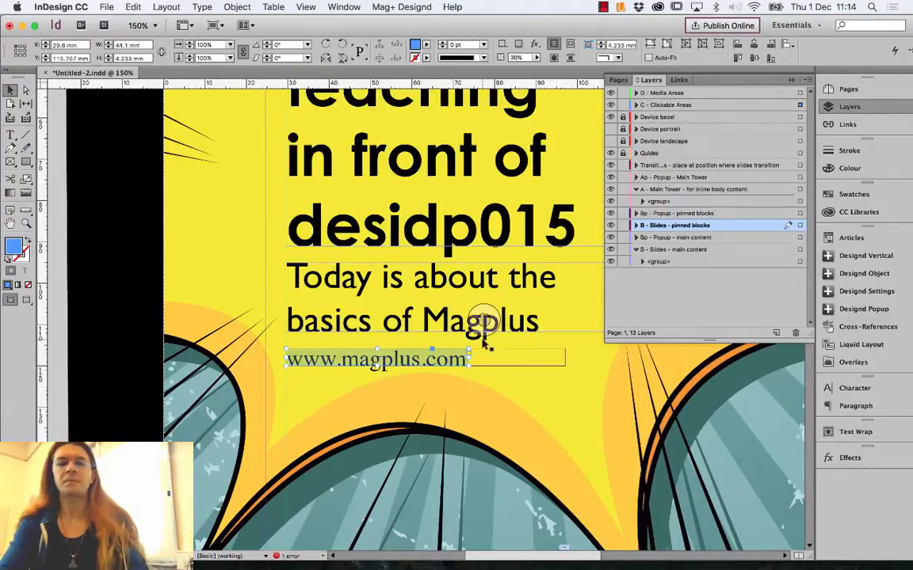
{"action": "key", "text": "super+minus"}
{"action": "key", "text": "super+minus"}
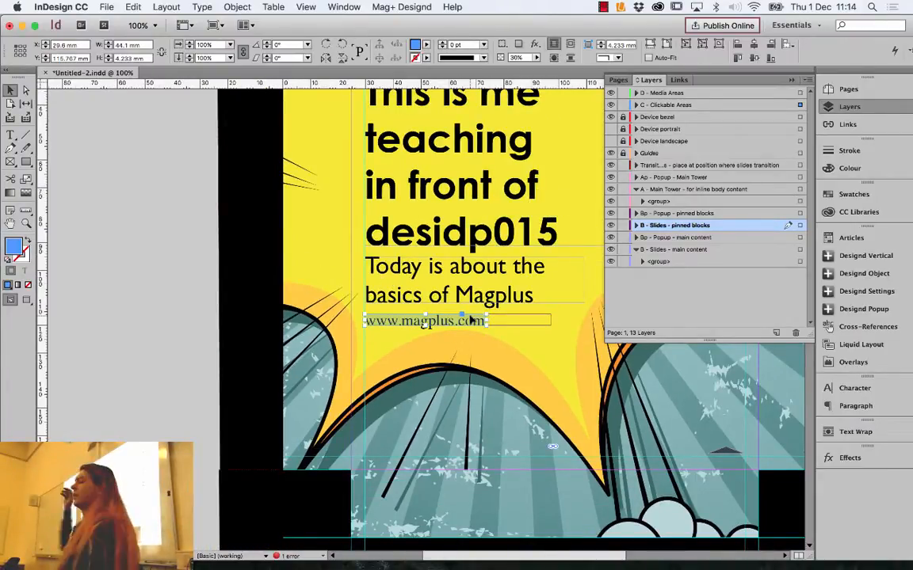
{"action": "scroll", "coordinate": [528, 336], "scroll_direction": "down", "scroll_amount": 10}
{"action": "scroll", "coordinate": [528, 336], "scroll_direction": "up", "scroll_amount": 10}
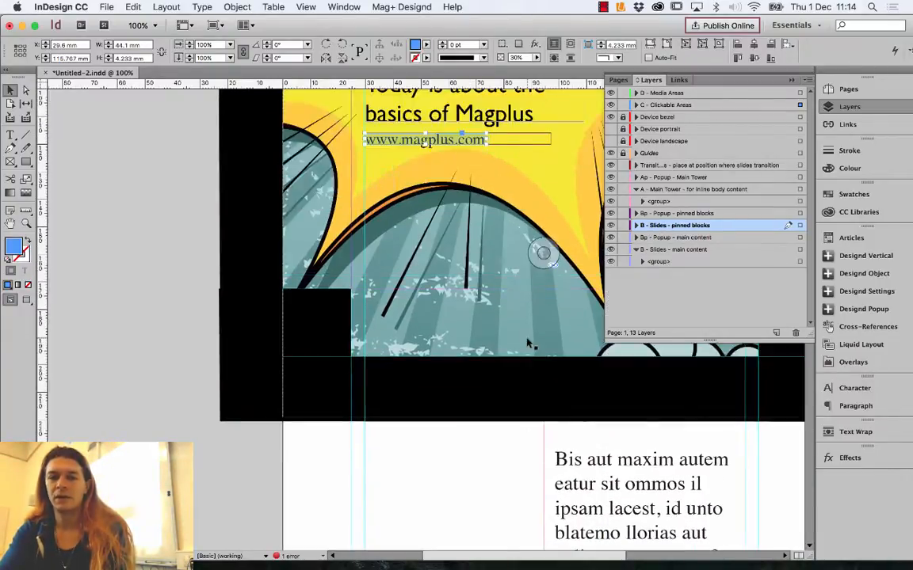
{"action": "scroll", "coordinate": [614, 293], "scroll_direction": "down", "scroll_amount": 1}
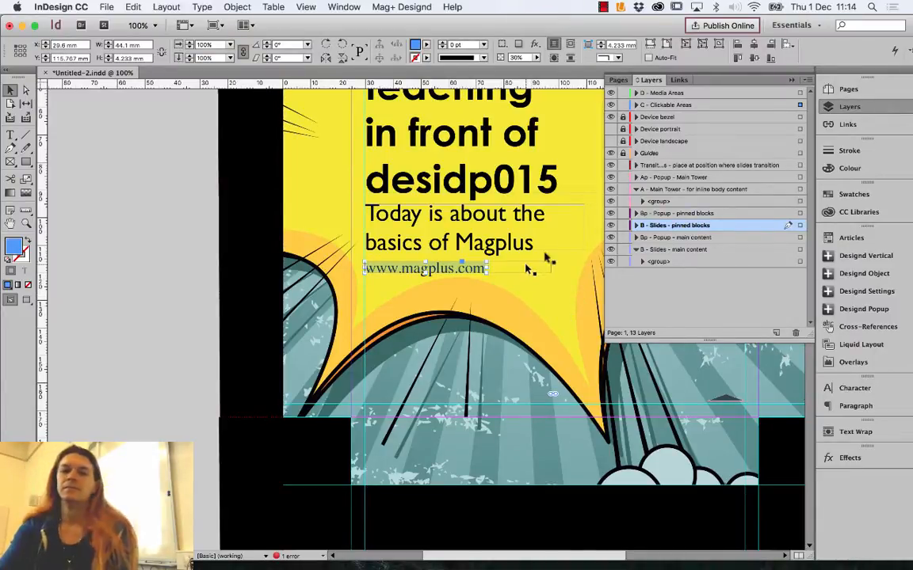
{"action": "left_click", "coordinate": [846, 273]}
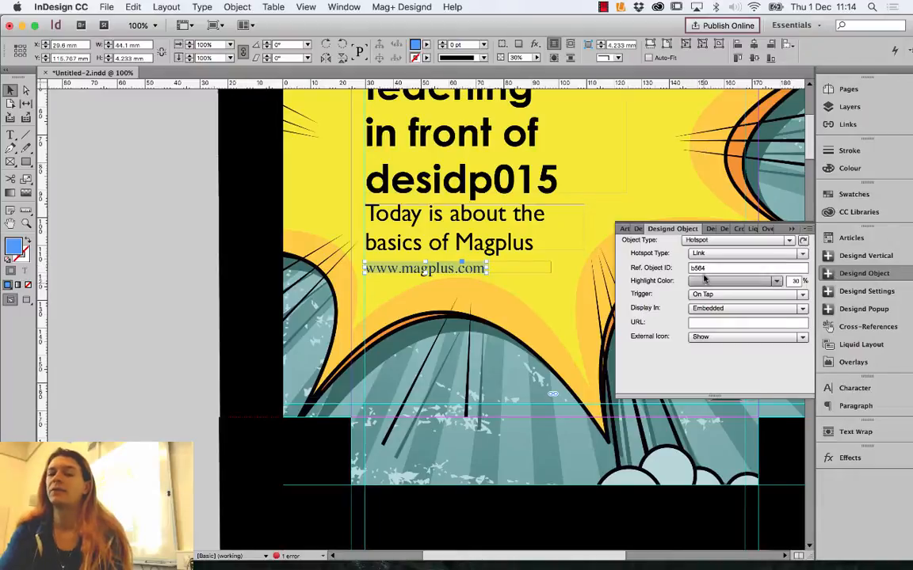
{"action": "left_click", "coordinate": [699, 325]}
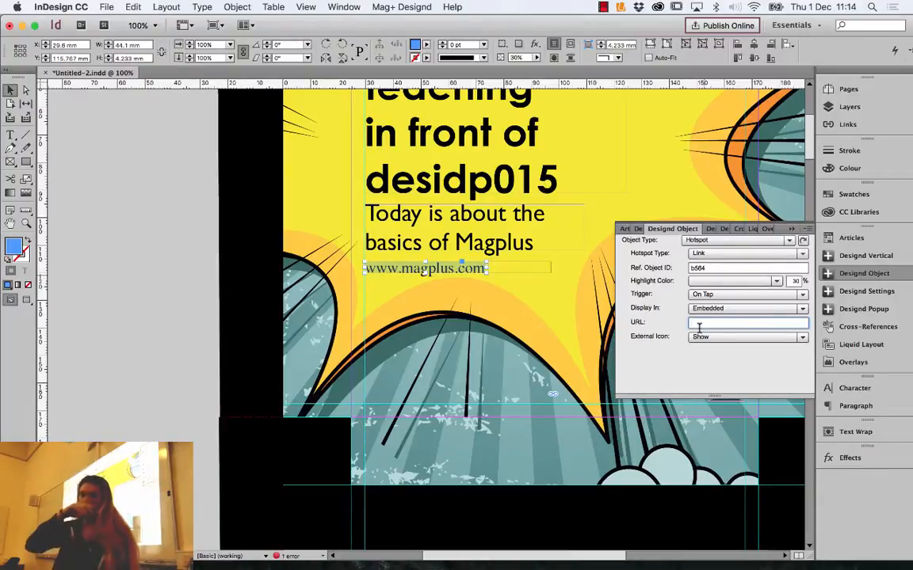
{"action": "key", "text": "super+v"}
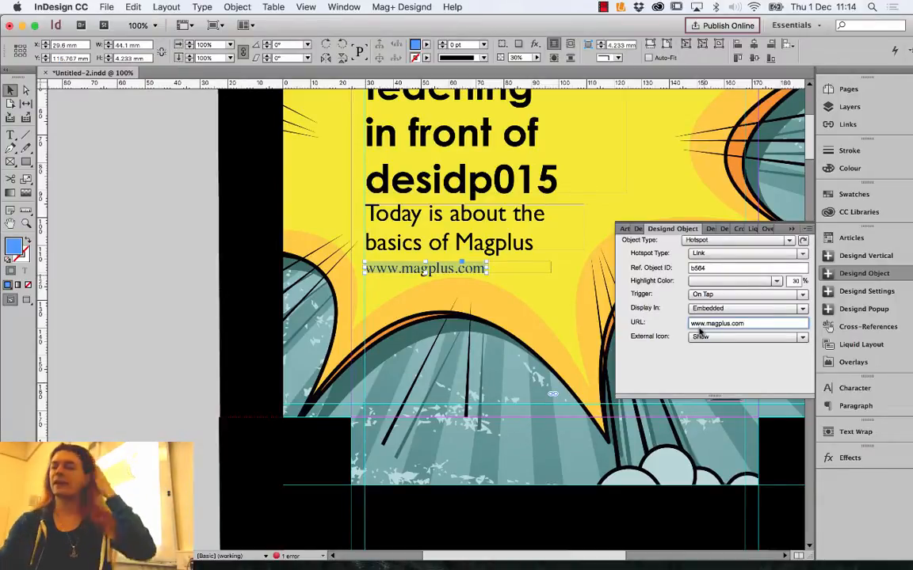
{"action": "left_click", "coordinate": [691, 324]}
{"action": "type", "text": "Http://"}
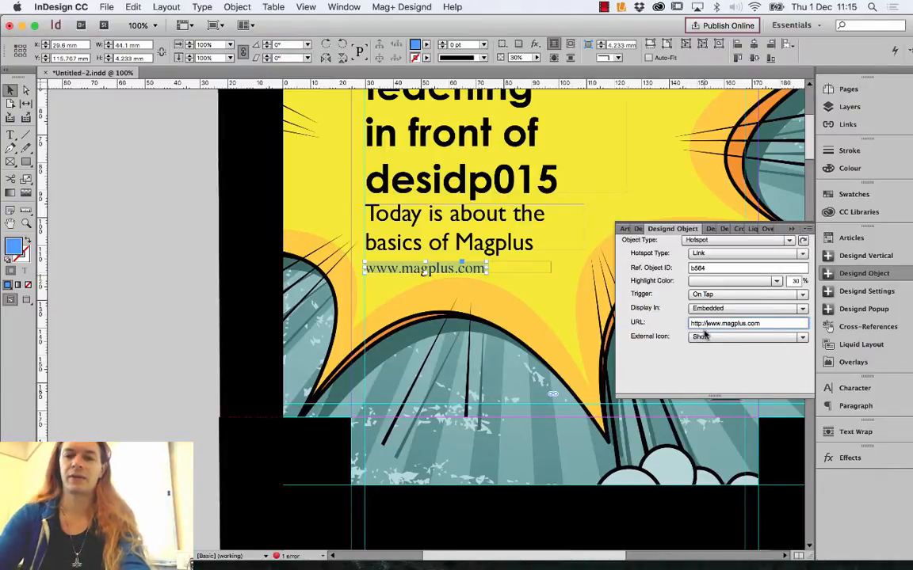
{"action": "left_click", "coordinate": [765, 323]}
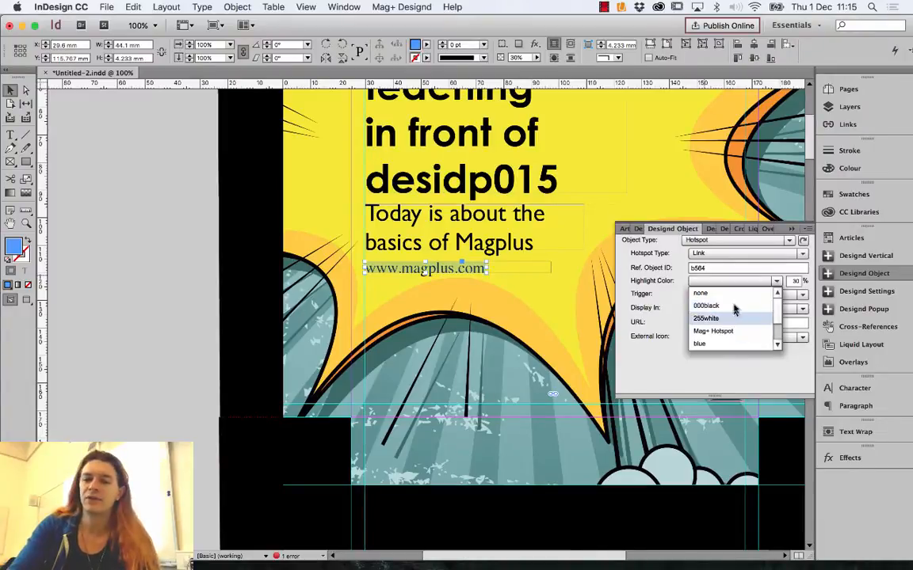
{"action": "scroll", "coordinate": [777, 342], "scroll_direction": "down", "scroll_amount": 3}
{"action": "left_click_drag", "start_coordinate": [777, 339], "coordinate": [777, 303]}
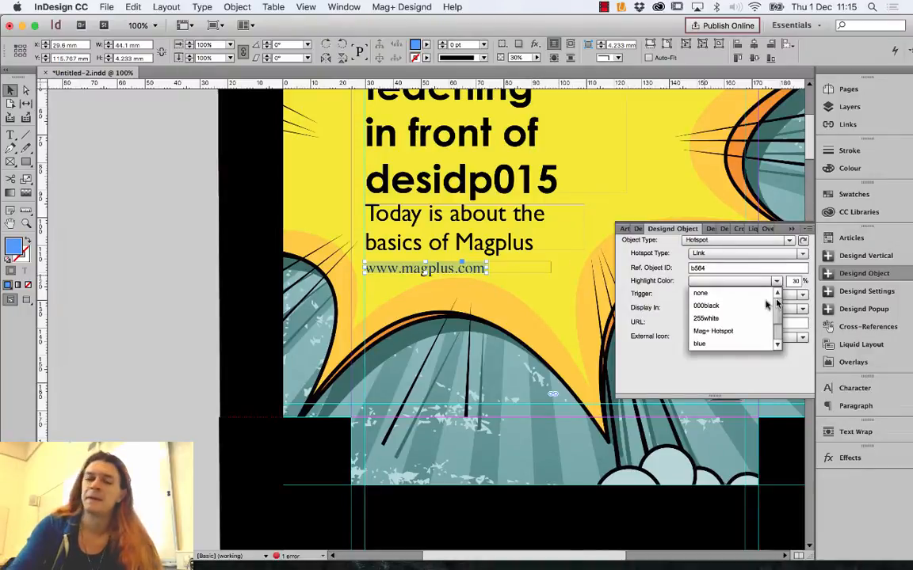
{"action": "left_click", "coordinate": [665, 303]}
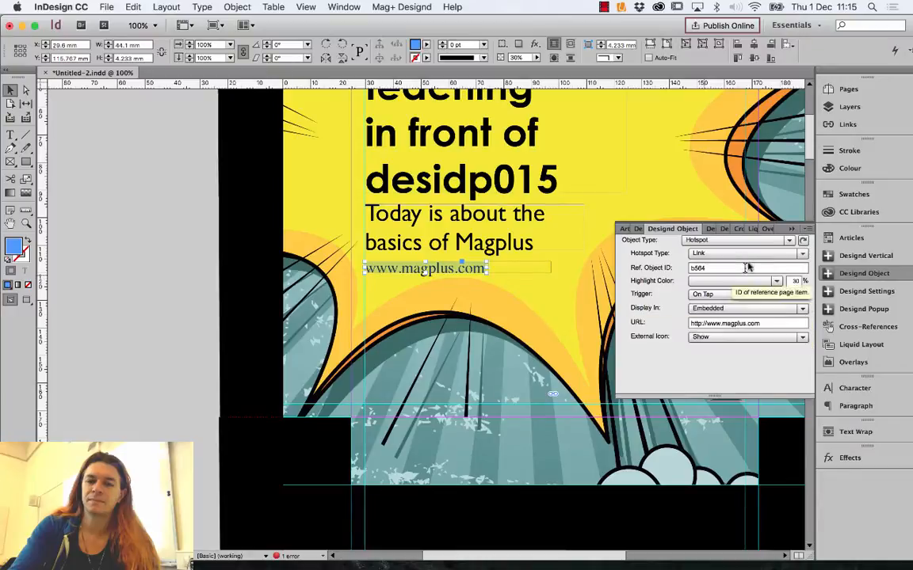
{"action": "left_click", "coordinate": [802, 255]}
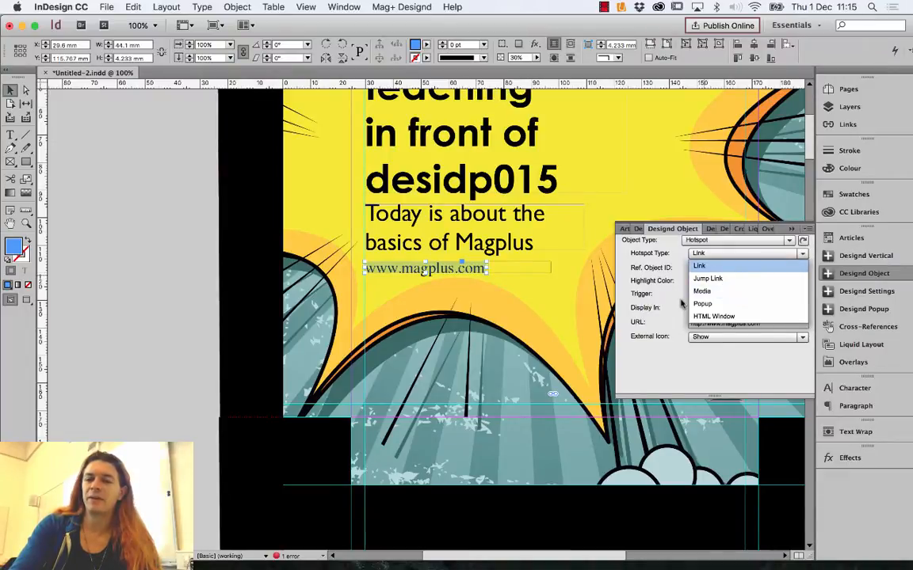
{"action": "left_click", "coordinate": [651, 363]}
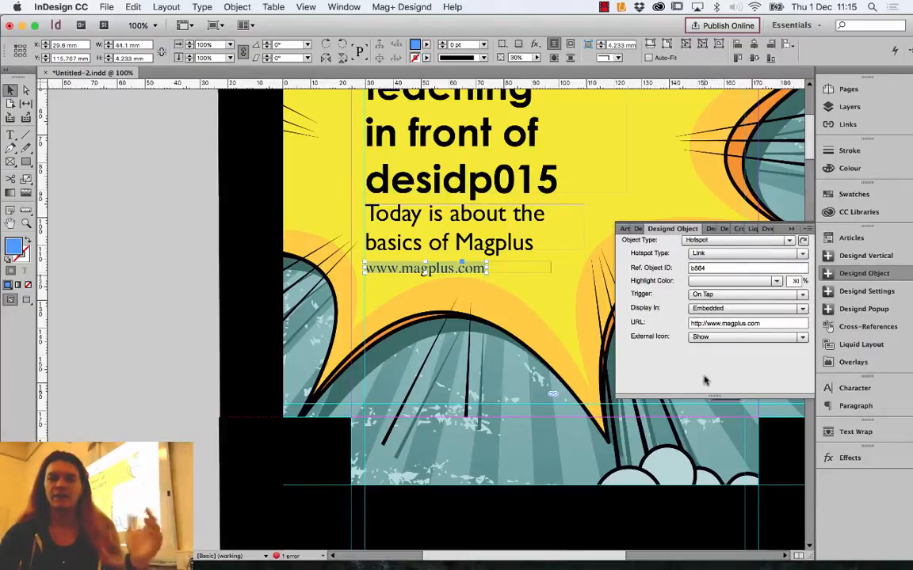
- Save the document and run a Fast Review of the magplus vertical for Apple iPad
{"action": "left_click", "coordinate": [889, 255]}
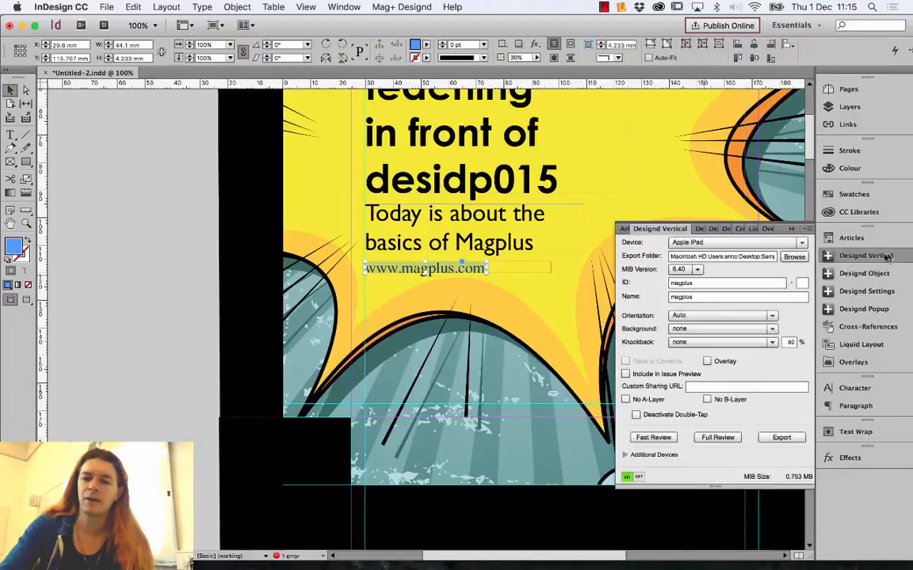
{"action": "left_click", "coordinate": [543, 317]}
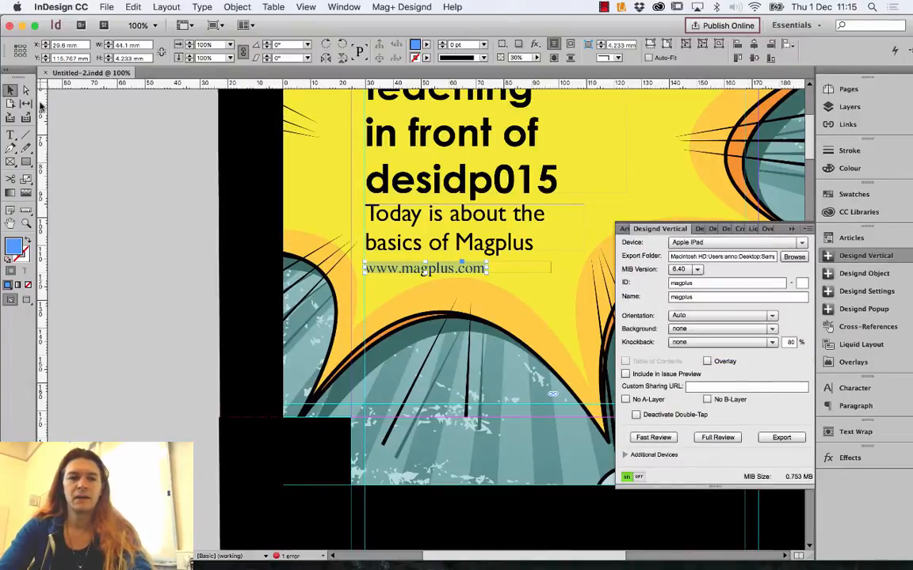
{"action": "left_click", "coordinate": [653, 438]}
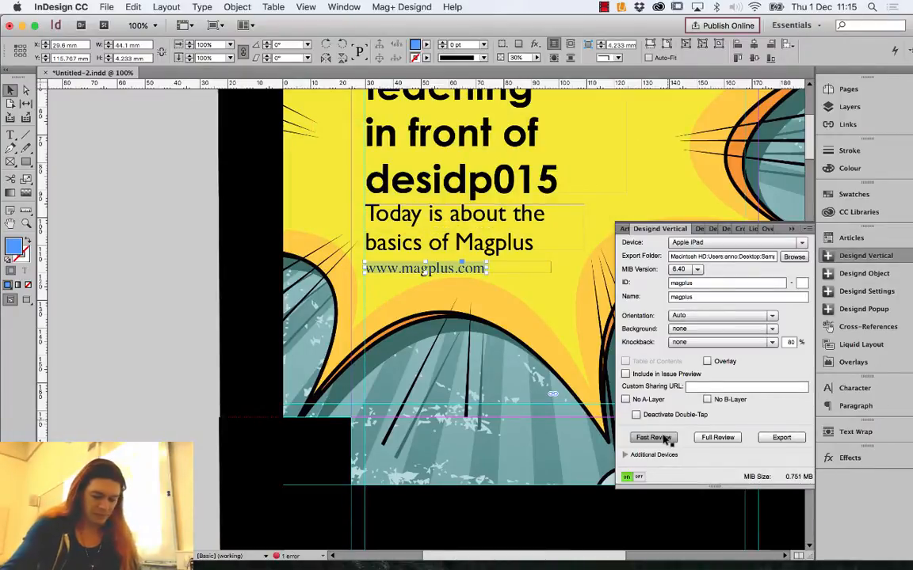
{"action": "key", "text": "ctrl+Left"}
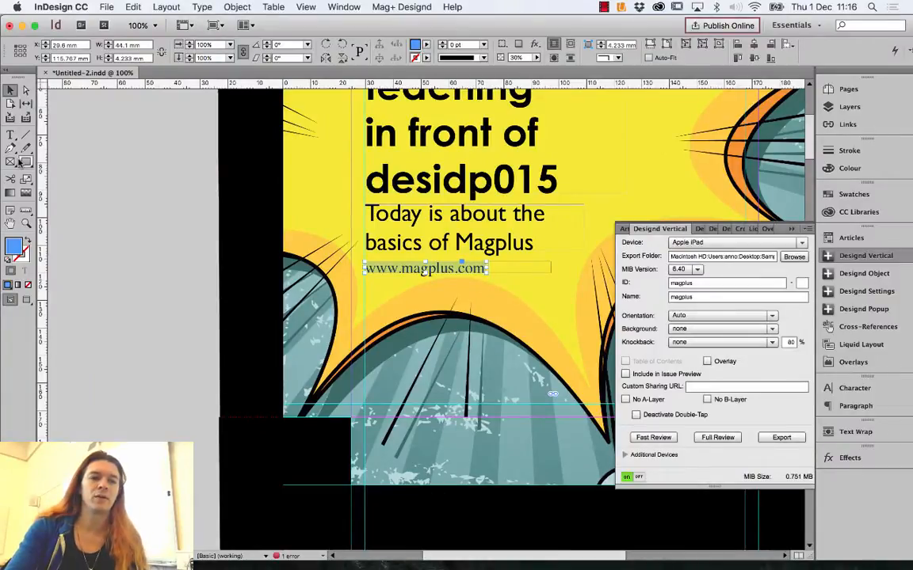
- Draw a rectangle about 16 mm wide and 14.75 mm high on the pasteboard beside the artwork and fill it with red
{"action": "left_click", "coordinate": [10, 134]}
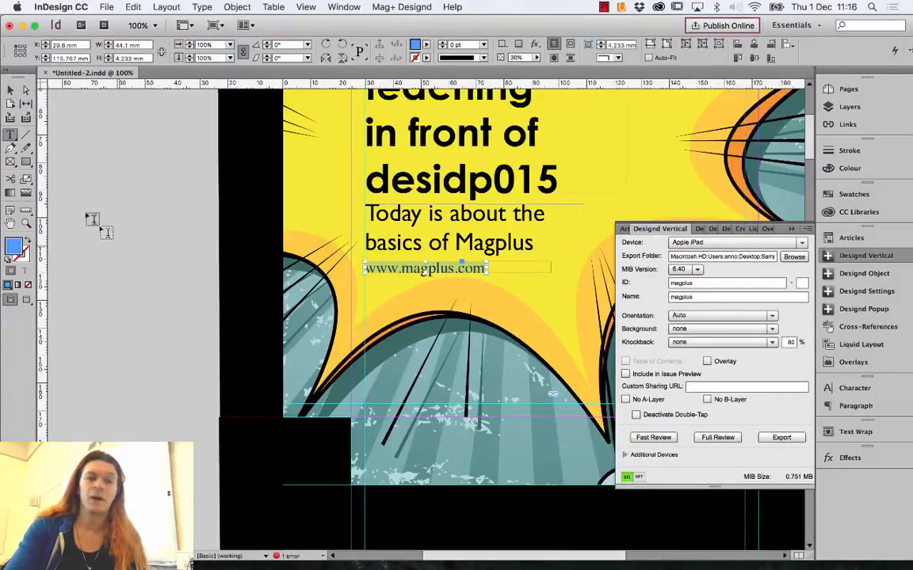
{"action": "left_click", "coordinate": [26, 160]}
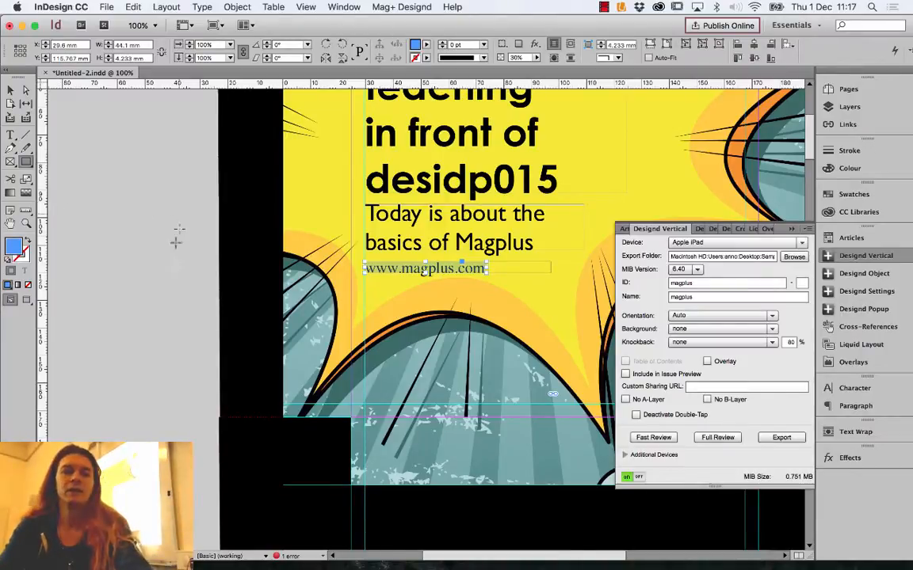
{"action": "left_click_drag", "start_coordinate": [159, 324], "coordinate": [203, 366]}
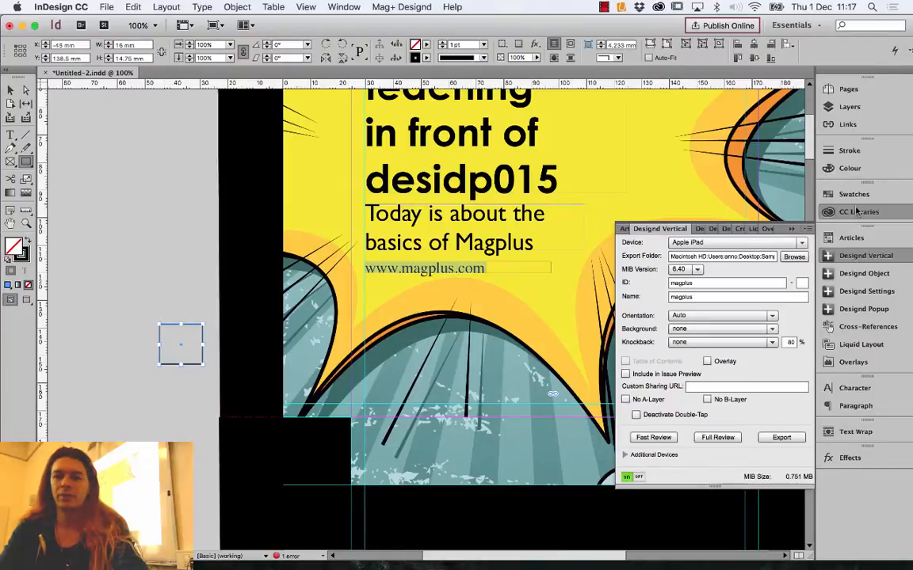
{"action": "left_click", "coordinate": [856, 212]}
{"action": "left_click", "coordinate": [686, 185]}
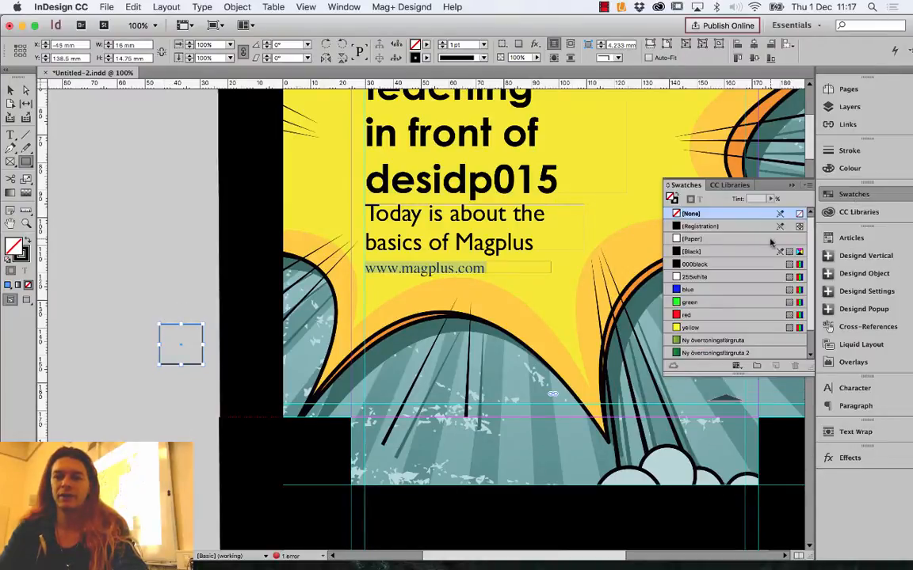
{"action": "left_click", "coordinate": [717, 315]}
- Move the red rectangle onto the artwork's lower extension, at about X 29.6 mm, Y 177.75 mm
{"action": "left_click", "coordinate": [11, 91]}
{"action": "left_click_drag", "start_coordinate": [180, 344], "coordinate": [385, 361]}
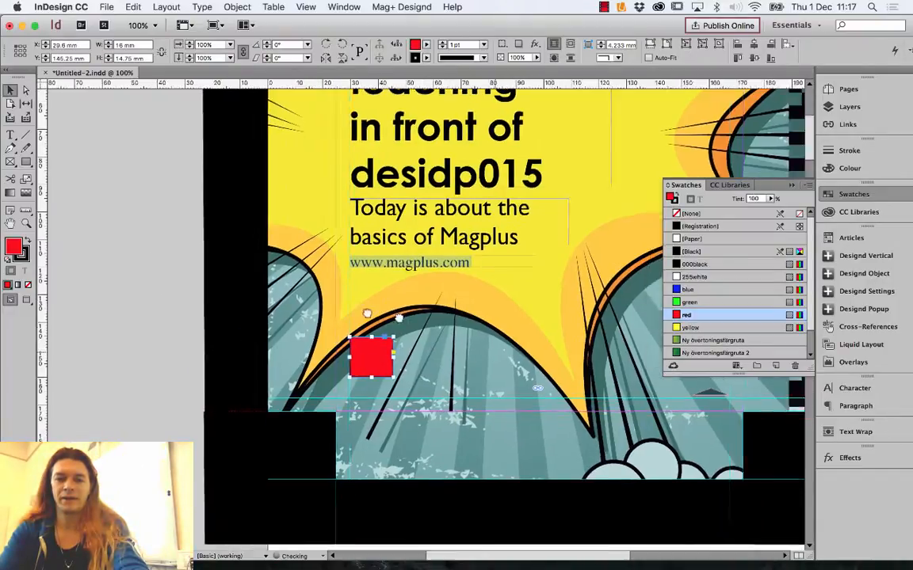
{"action": "scroll", "coordinate": [423, 325], "scroll_direction": "right", "scroll_amount": 10}
{"action": "scroll", "coordinate": [423, 326], "scroll_direction": "down", "scroll_amount": 2}
{"action": "left_click_drag", "start_coordinate": [398, 309], "coordinate": [191, 418]}
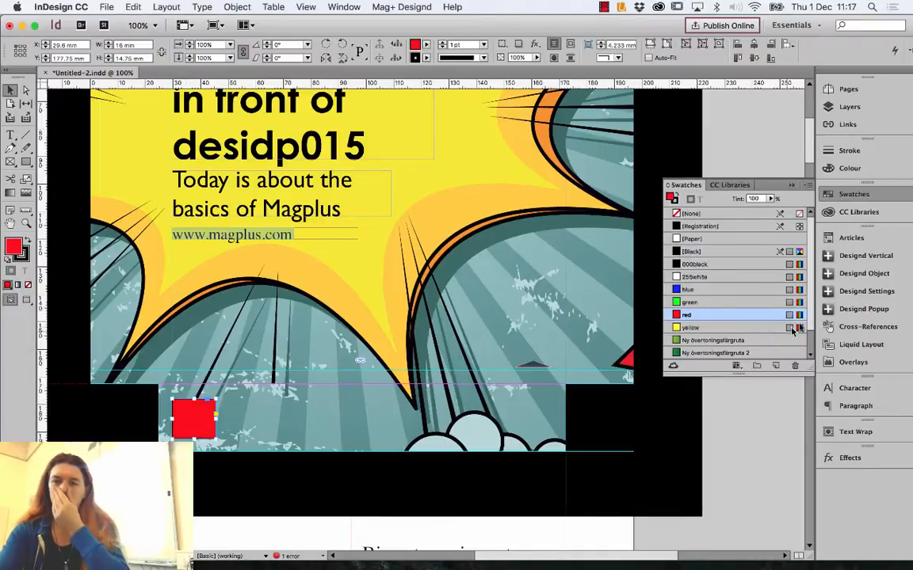
- Try the object types offered for the red rectangle and set it to Hotspot
{"action": "left_click", "coordinate": [863, 273]}
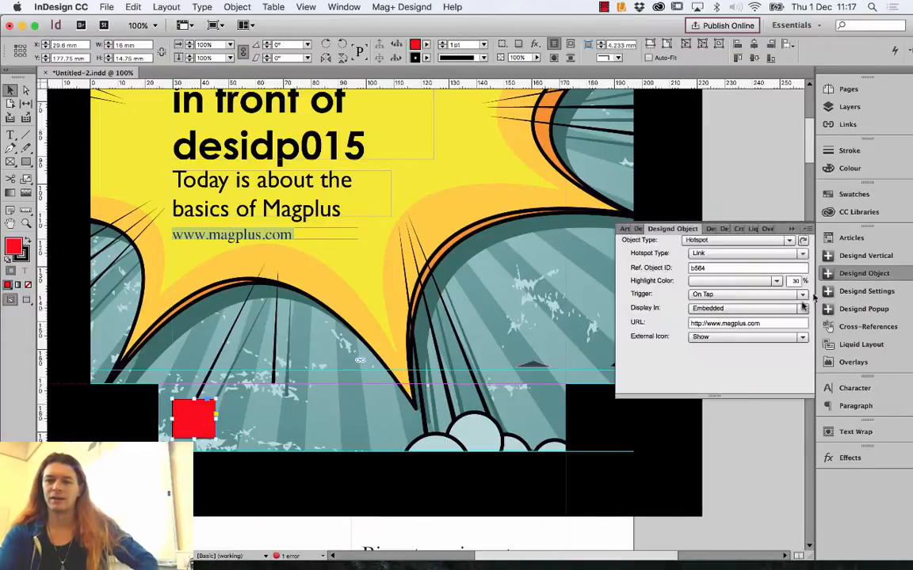
{"action": "left_click", "coordinate": [721, 242]}
{"action": "left_click", "coordinate": [596, 233]}
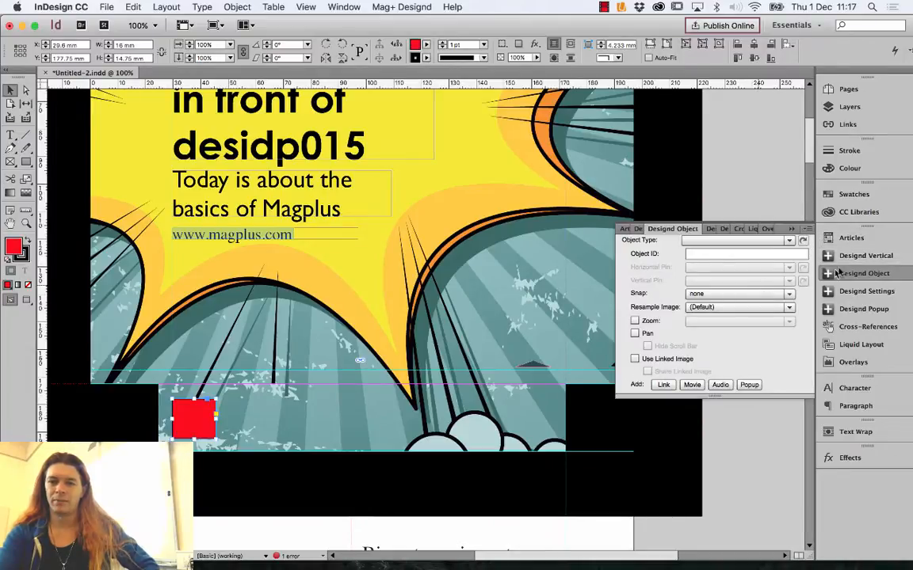
{"action": "left_click", "coordinate": [864, 258]}
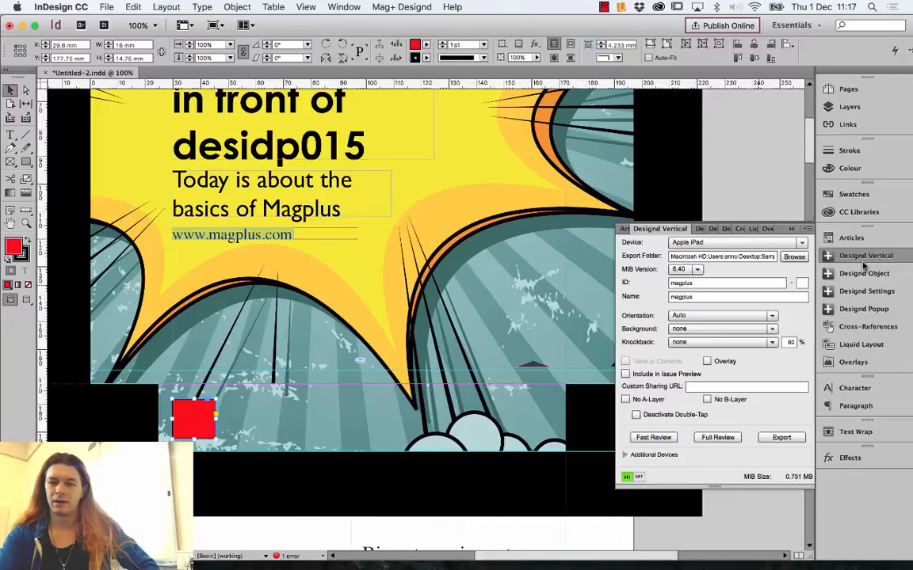
{"action": "left_click", "coordinate": [864, 273]}
{"action": "left_click", "coordinate": [782, 241]}
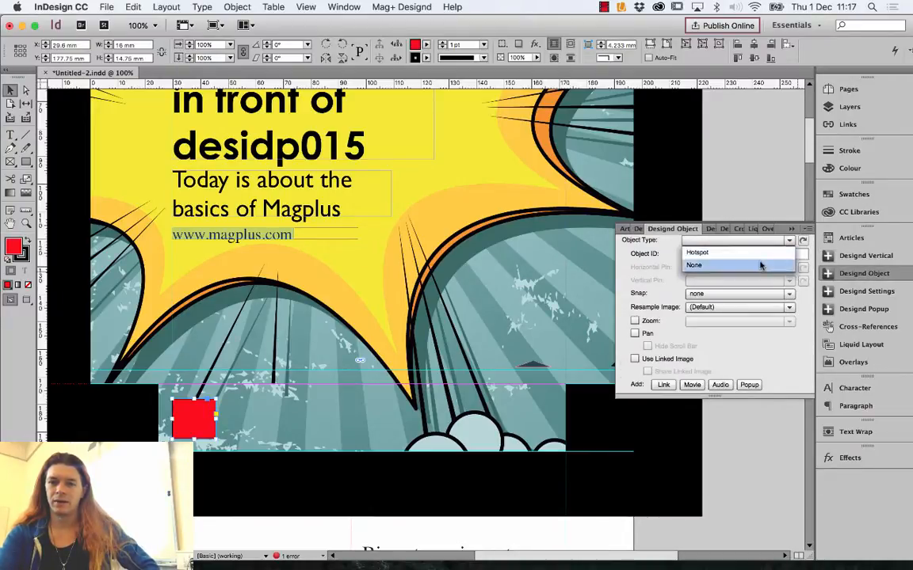
{"action": "left_click", "coordinate": [760, 265]}
{"action": "left_click", "coordinate": [760, 241]}
{"action": "left_click", "coordinate": [761, 251]}
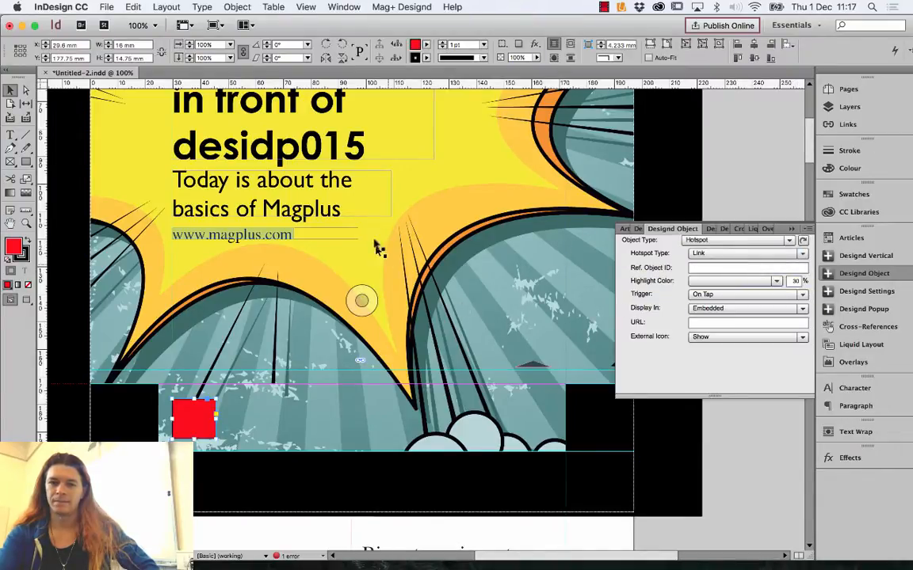
- Move the red rectangle from the clickable areas layer to "B - Slides - pinned blocks"
{"action": "left_click", "coordinate": [881, 106]}
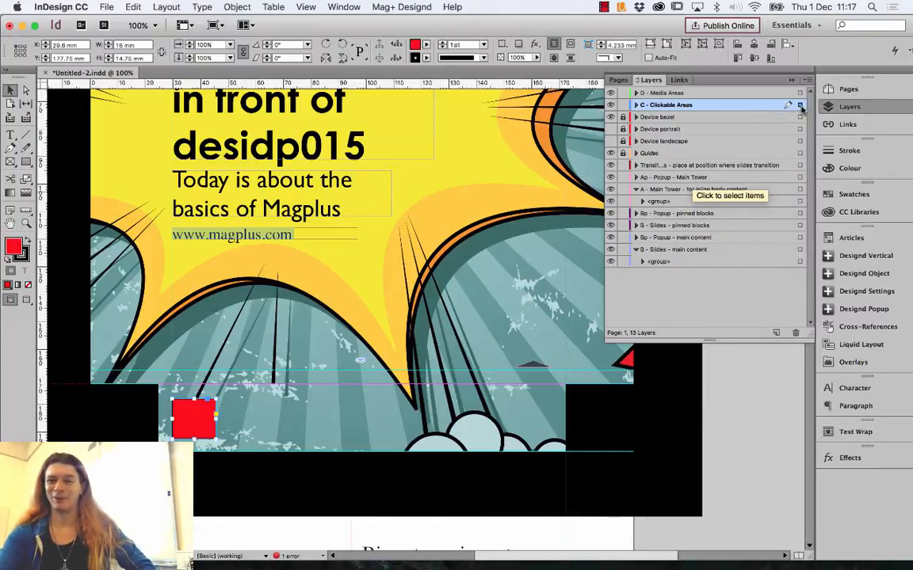
{"action": "left_click", "coordinate": [799, 214]}
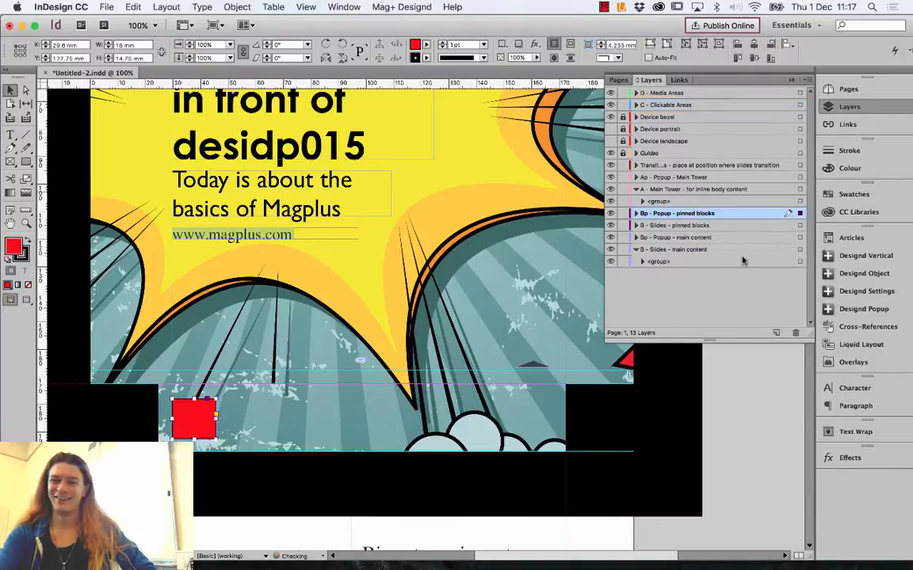
{"action": "left_click", "coordinate": [799, 225]}
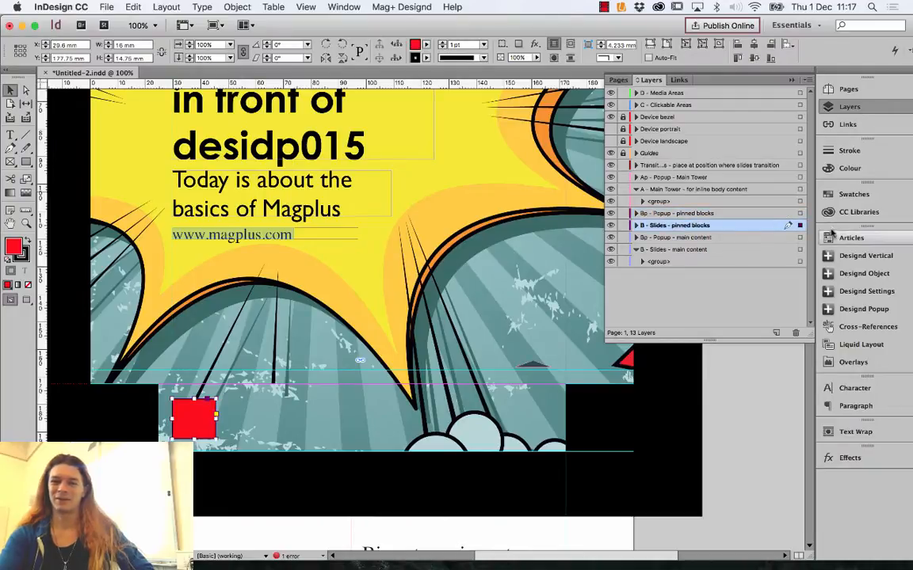
- Look through the object types available for the red rectangle on the pinned blocks layer
{"action": "left_click", "coordinate": [846, 275]}
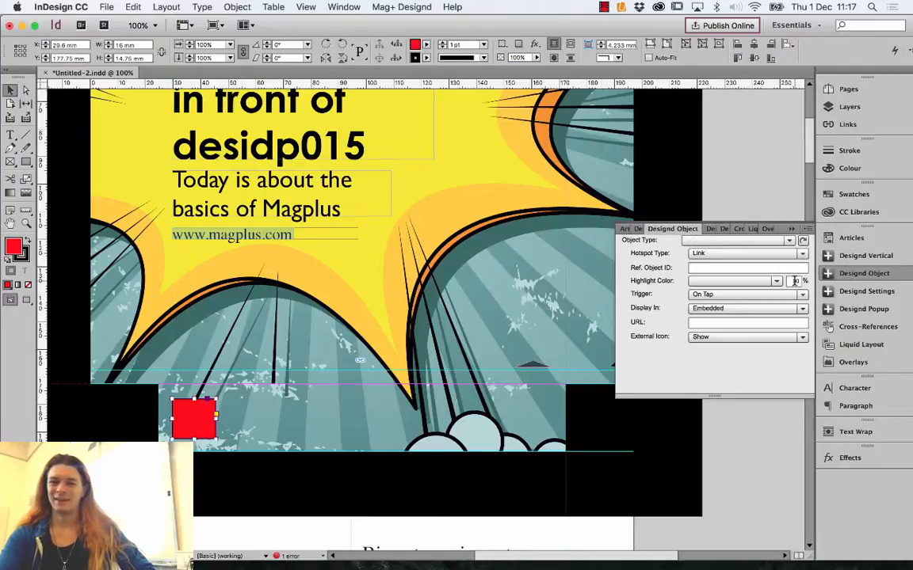
{"action": "left_click", "coordinate": [717, 242]}
{"action": "left_click", "coordinate": [673, 254]}
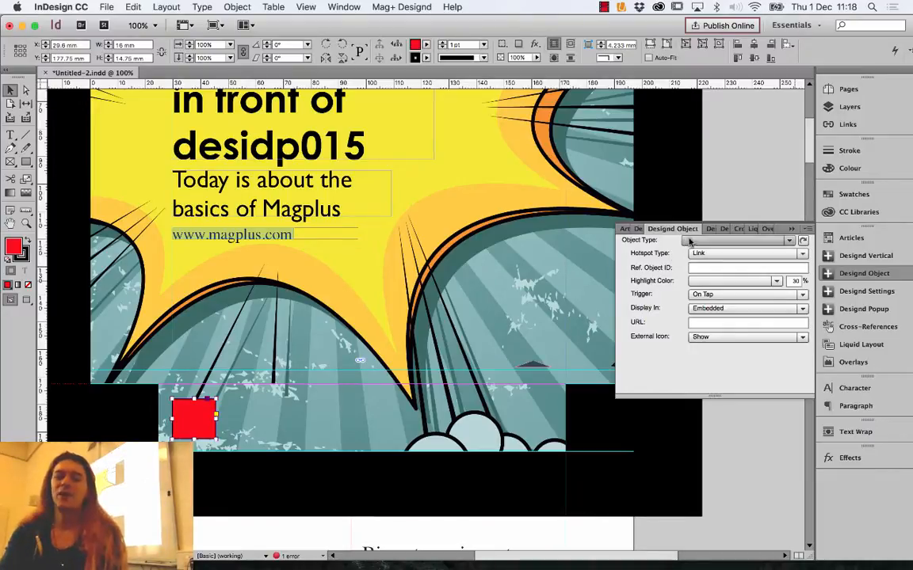
{"action": "left_click", "coordinate": [689, 240]}
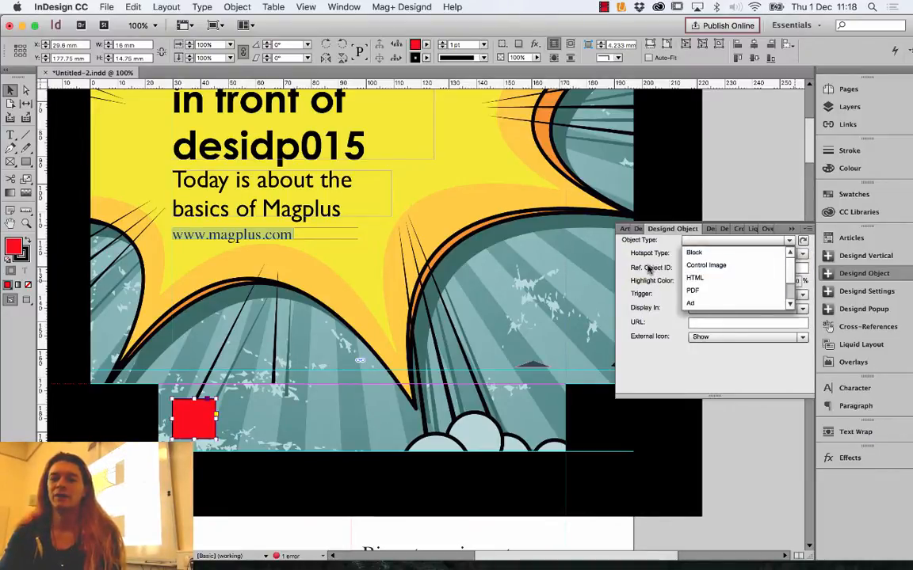
{"action": "left_click", "coordinate": [584, 242]}
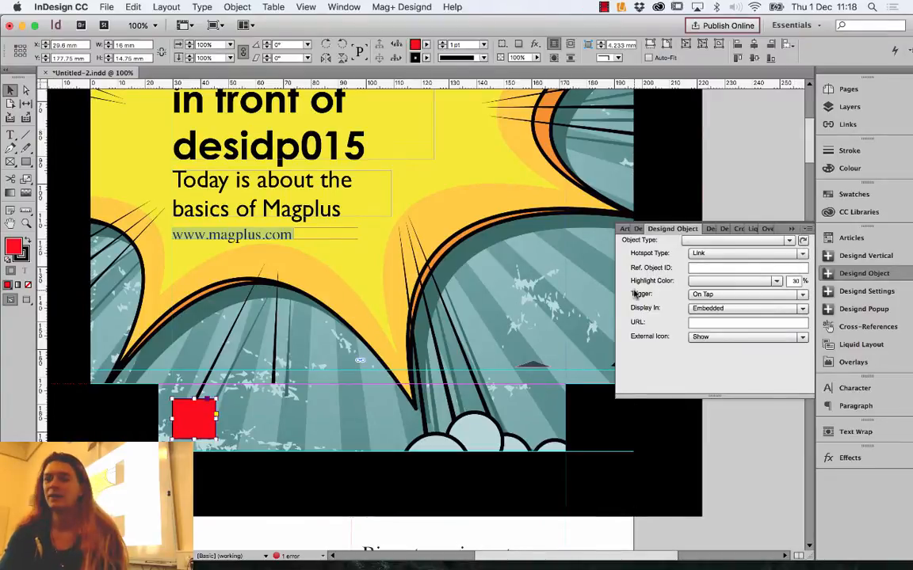
- Move the red rectangle to the "C - Clickable Areas" layer and check which object types are offered there
{"action": "left_click", "coordinate": [885, 107]}
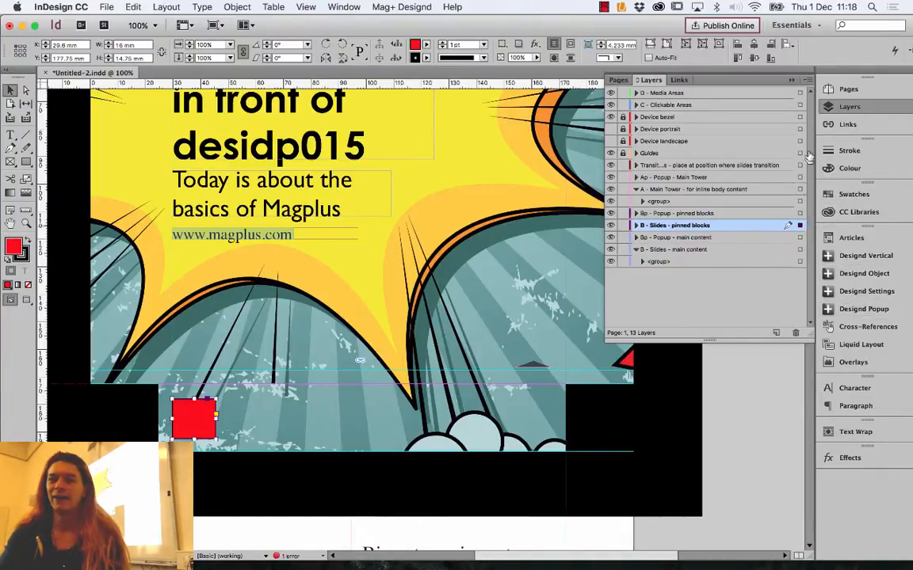
{"action": "left_click", "coordinate": [799, 108]}
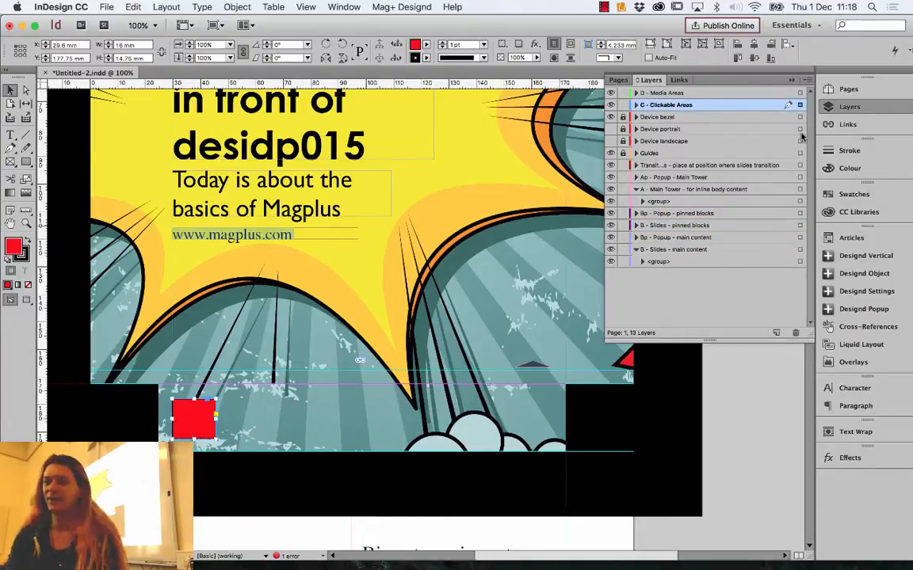
{"action": "left_click", "coordinate": [862, 274]}
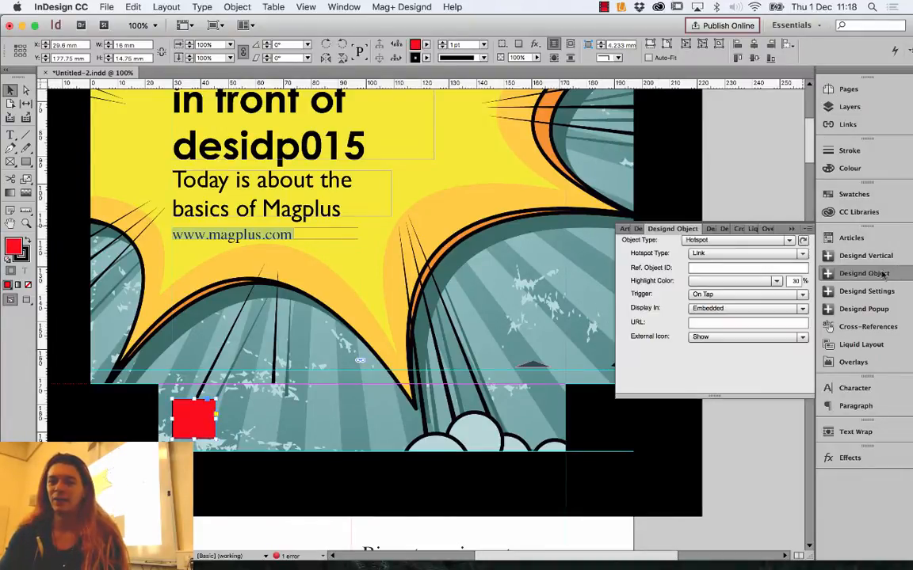
{"action": "left_click", "coordinate": [789, 240]}
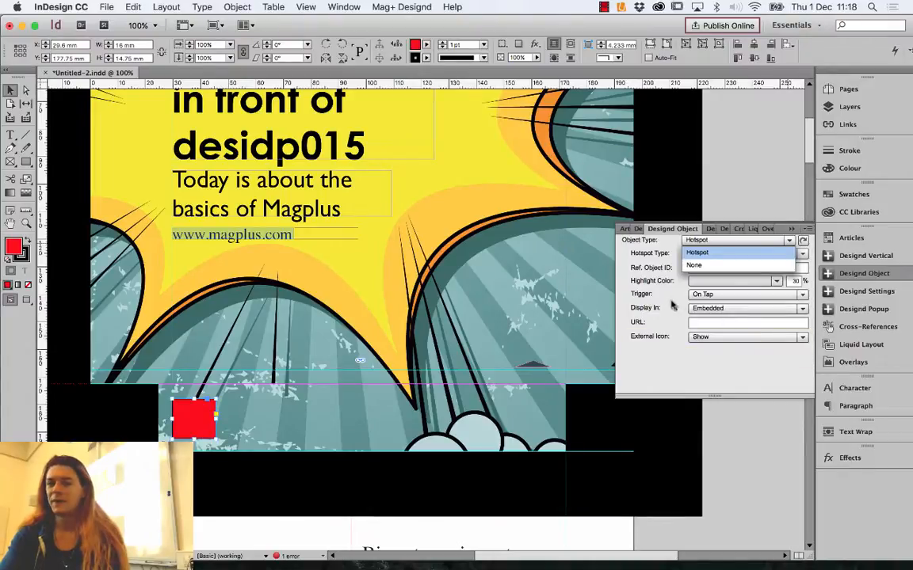
{"action": "left_click", "coordinate": [606, 273]}
- Move the red rectangle back to "B - Slides - pinned blocks" and browse the object types offered on that layer
{"action": "left_click", "coordinate": [849, 107]}
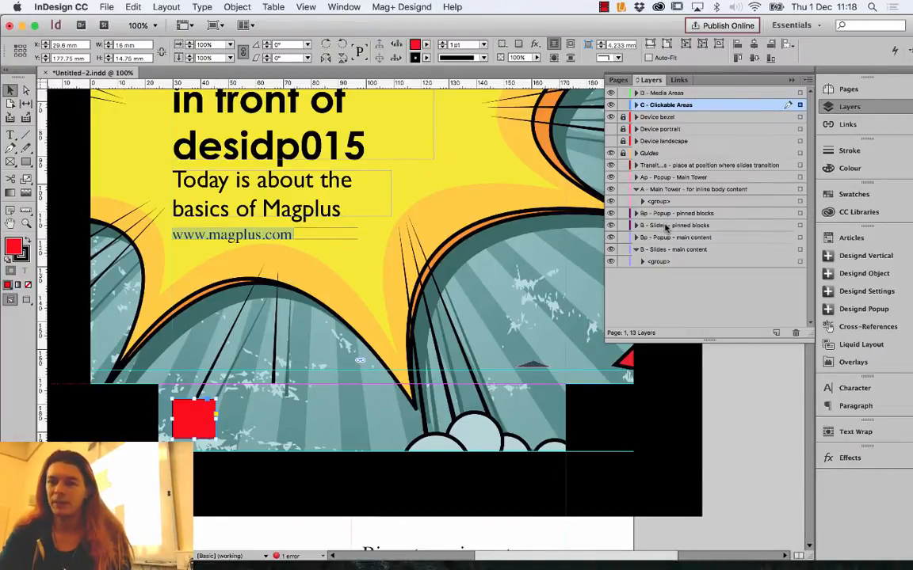
{"action": "left_click", "coordinate": [797, 226]}
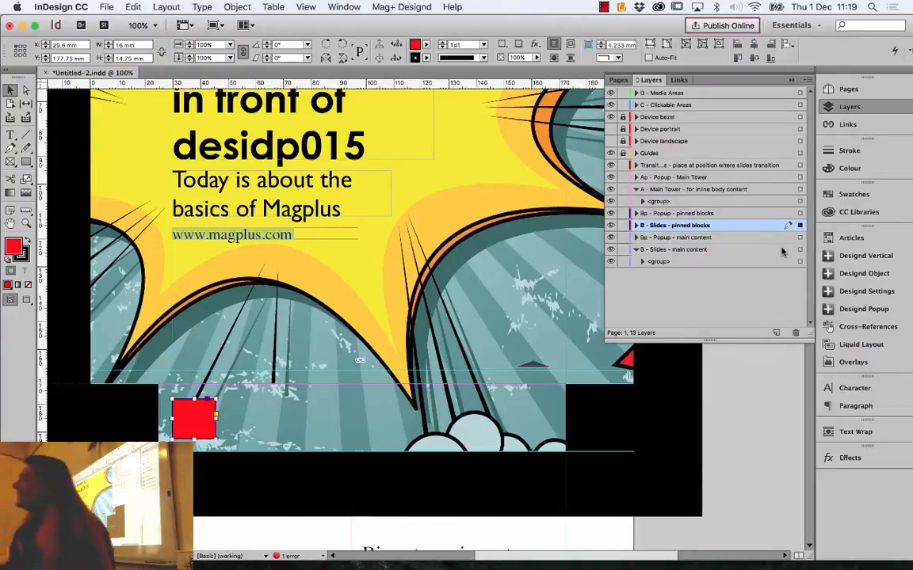
{"action": "left_click", "coordinate": [858, 273]}
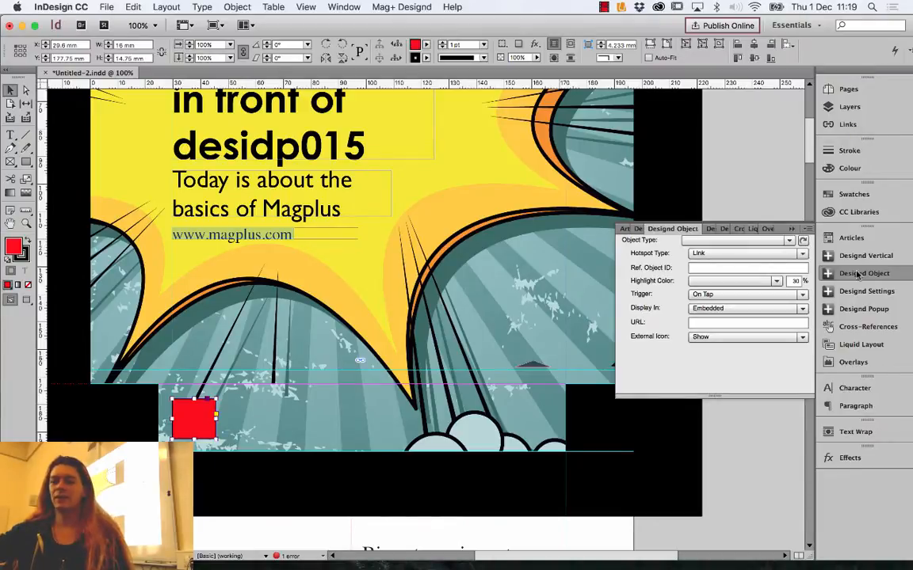
{"action": "left_click", "coordinate": [789, 240]}
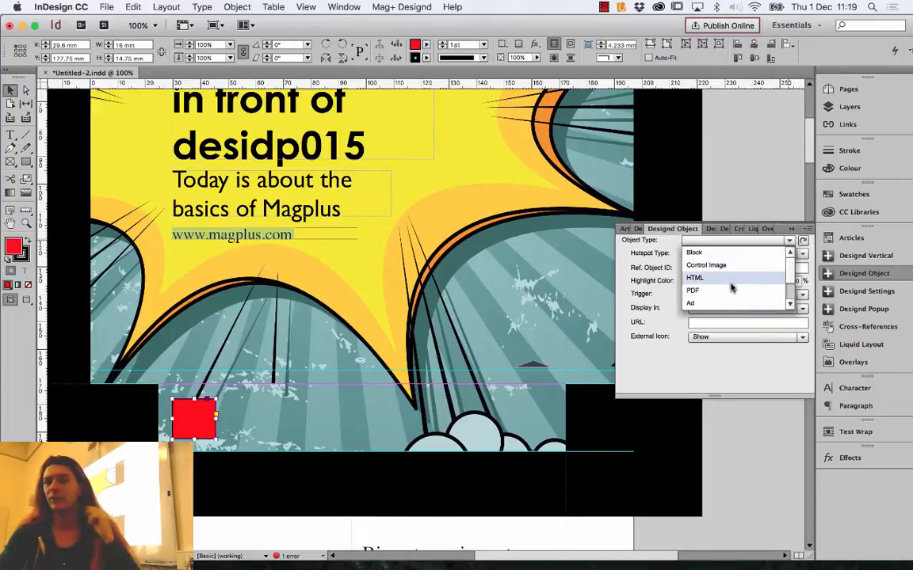
{"action": "scroll", "coordinate": [728, 289], "scroll_direction": "down", "scroll_amount": 2}
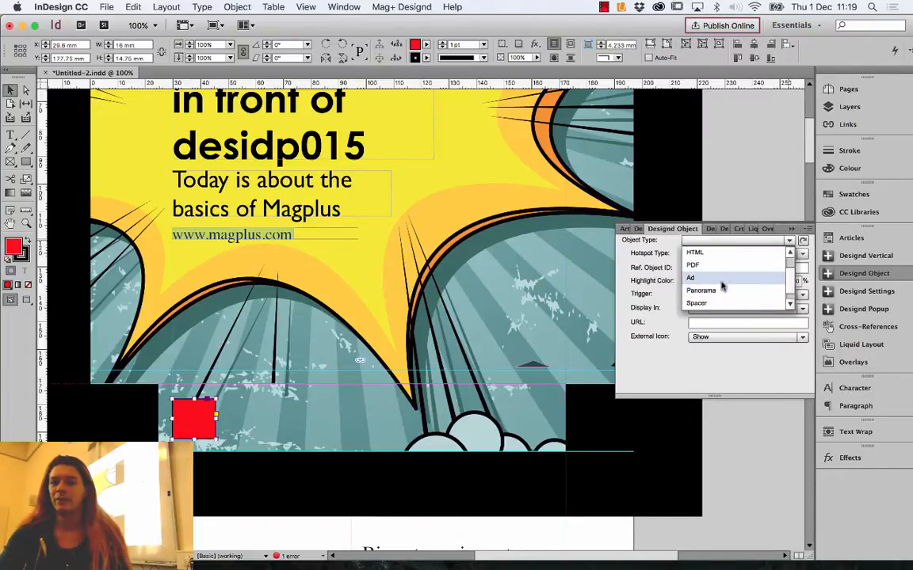
{"action": "left_click", "coordinate": [652, 297]}
- Examine the Designd Vertical, Designd Object and Designd Settings options for what governs the red rectangle's object type
{"action": "left_click", "coordinate": [635, 228]}
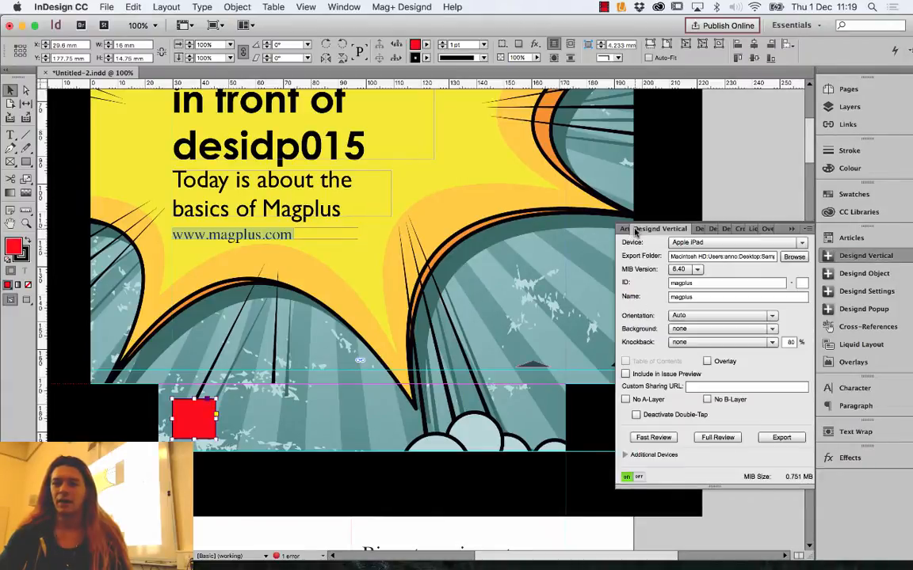
{"action": "left_click", "coordinate": [662, 231]}
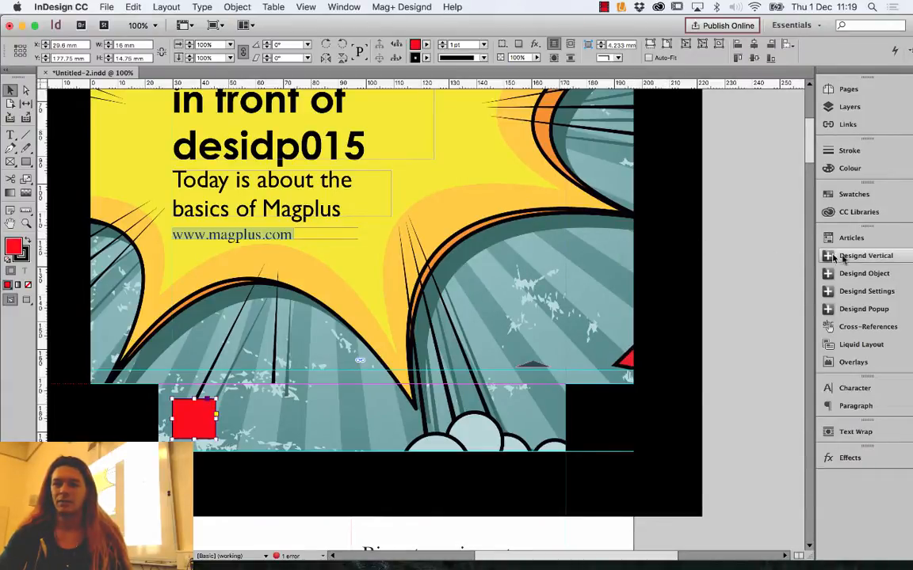
{"action": "left_click", "coordinate": [827, 256]}
{"action": "left_click", "coordinate": [699, 229]}
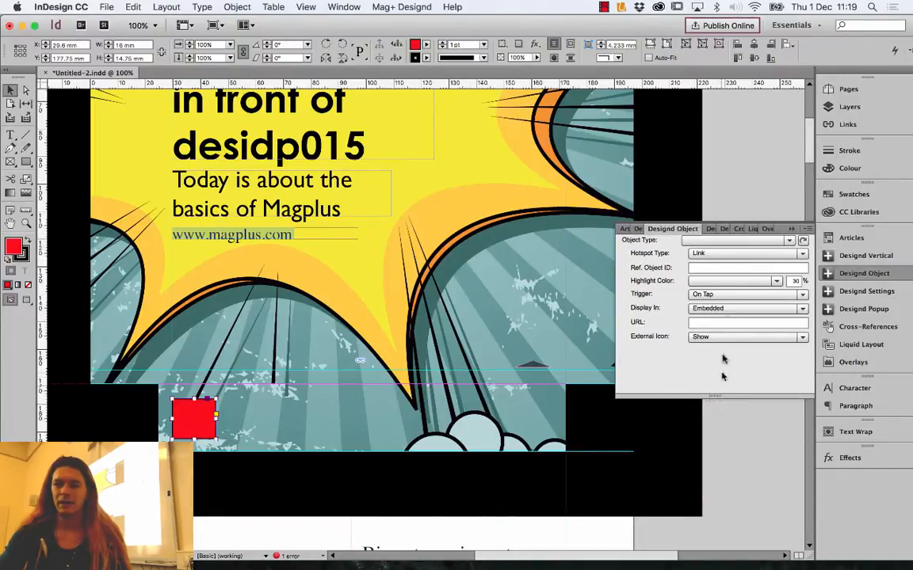
{"action": "left_click", "coordinate": [781, 242]}
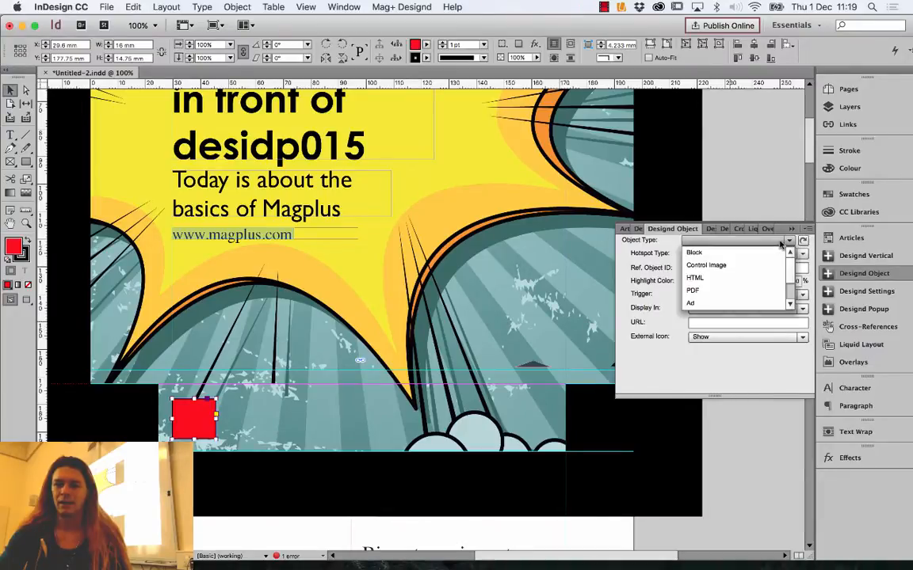
{"action": "mouse_move", "coordinate": [787, 267]}
{"action": "left_mouse_down"}
{"action": "mouse_move", "coordinate": [788, 292]}
{"action": "mouse_move", "coordinate": [788, 262]}
{"action": "left_mouse_up"}
{"action": "left_click", "coordinate": [650, 348]}
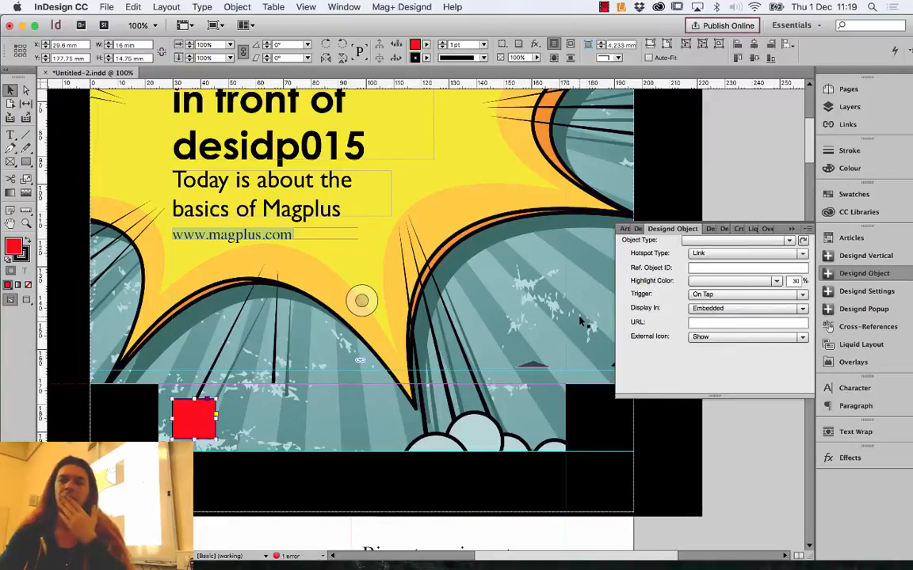
{"action": "left_click", "coordinate": [710, 228]}
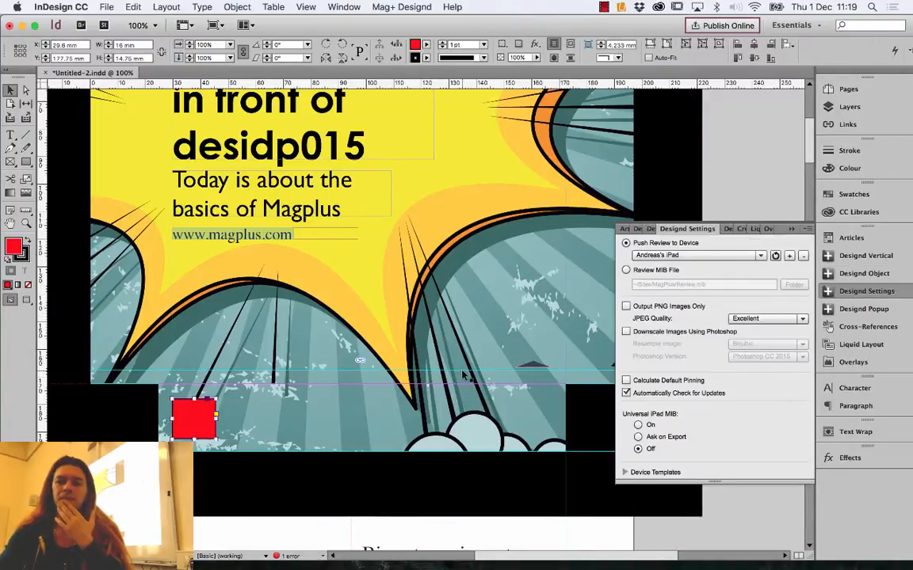
- Convert the red rectangle's content type to Text and check its Designd Object options again
{"action": "right_click", "coordinate": [212, 416]}
{"action": "mouse_move", "coordinate": [285, 424]}
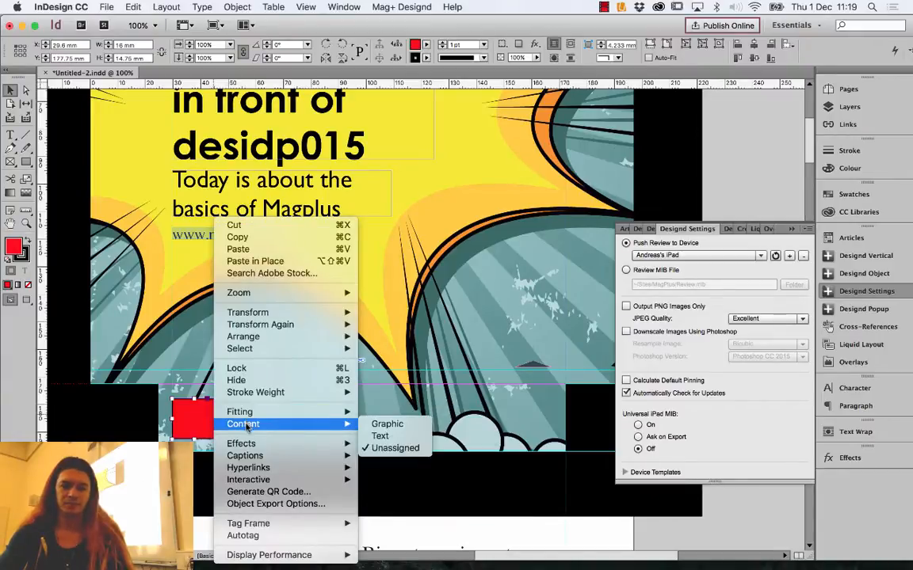
{"action": "left_click", "coordinate": [378, 435]}
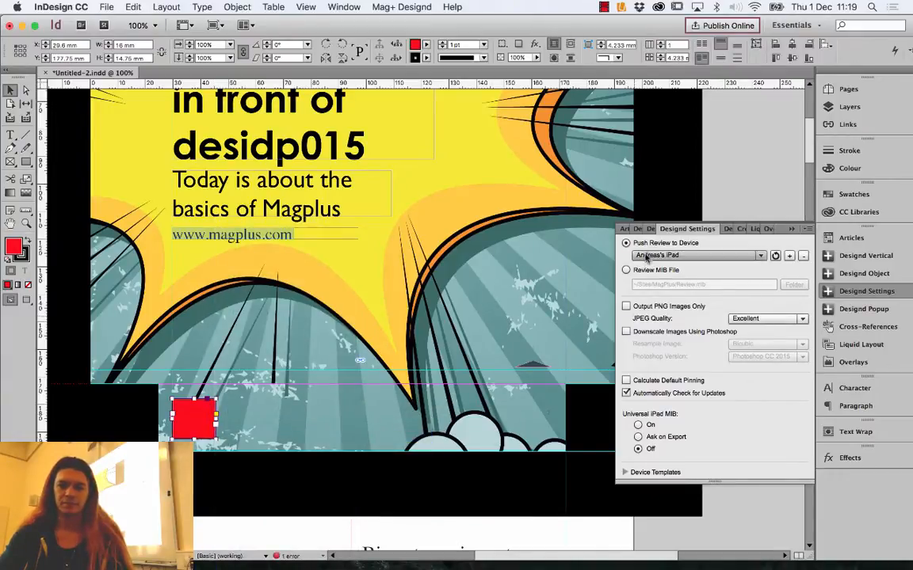
{"action": "left_click", "coordinate": [656, 229]}
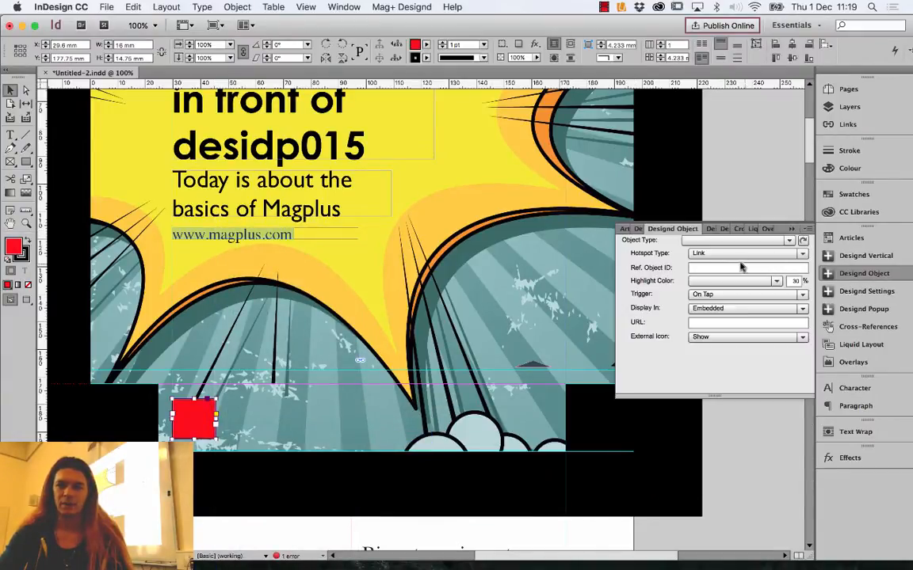
{"action": "left_click", "coordinate": [638, 229]}
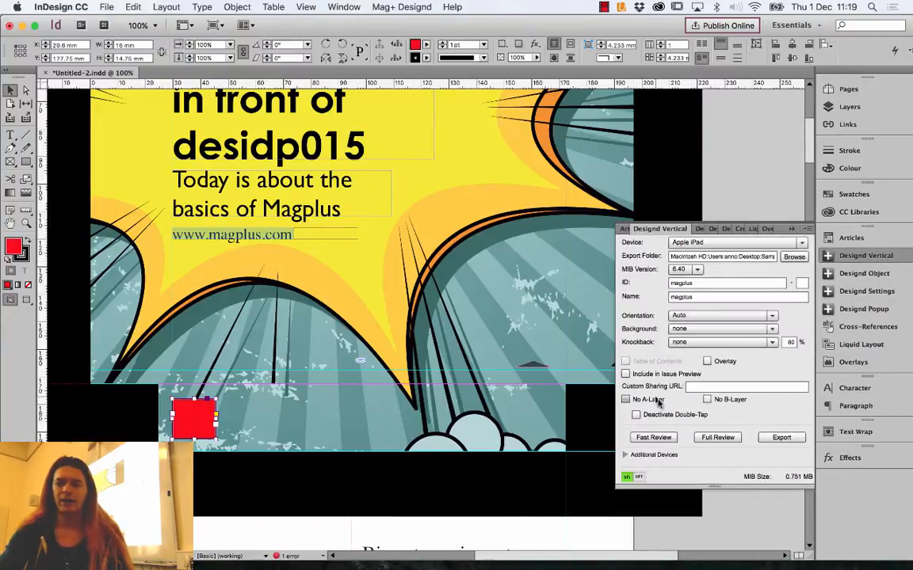
{"action": "left_click", "coordinate": [699, 229]}
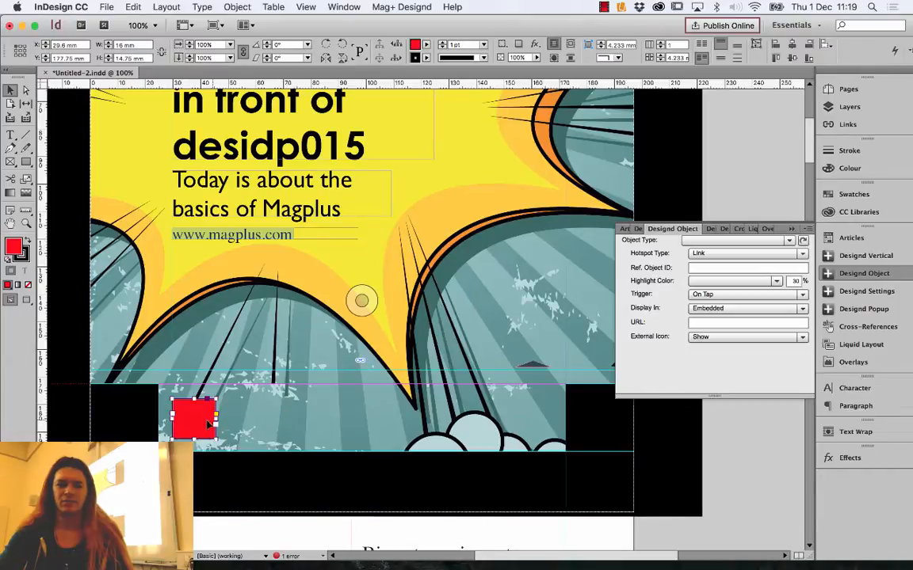
{"action": "key", "text": "t"}
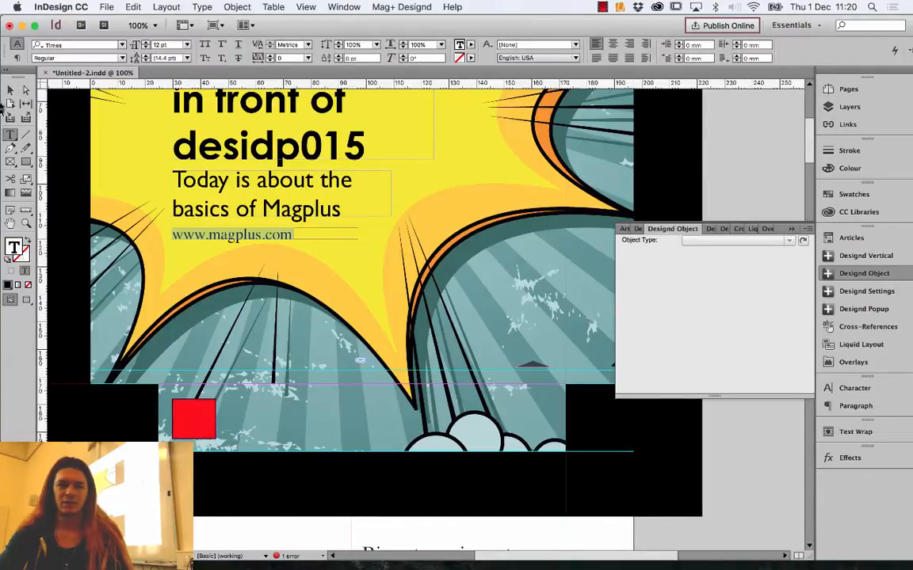
{"action": "left_click", "coordinate": [10, 89]}
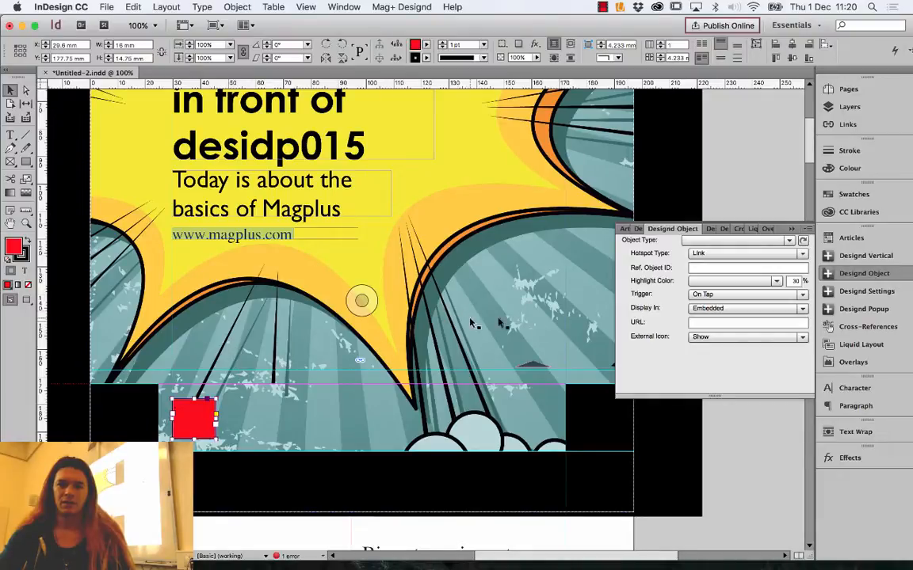
- Place a text cursor inside the red rectangle and check the Designd Vertical and Designd Object options
{"action": "key", "text": "t"}
{"action": "left_click", "coordinate": [199, 412]}
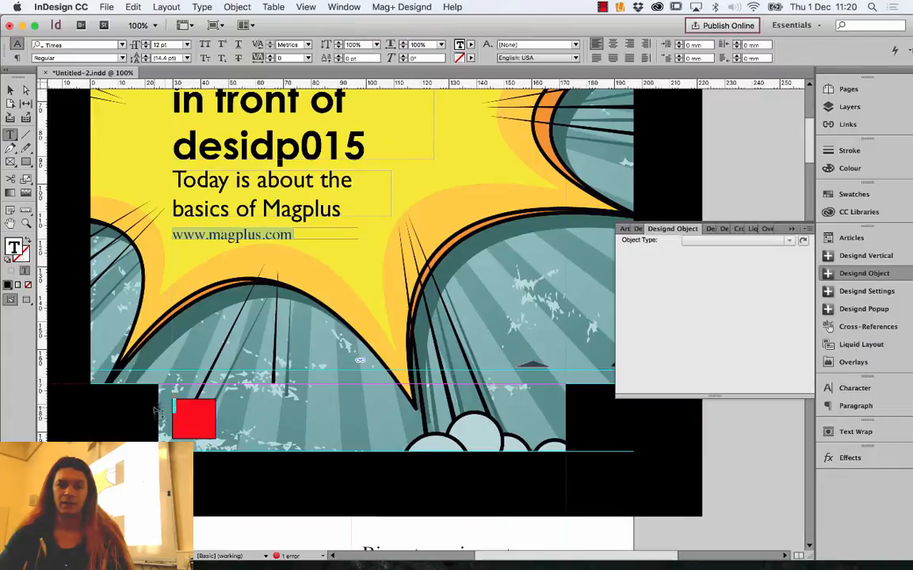
{"action": "left_click", "coordinate": [638, 228]}
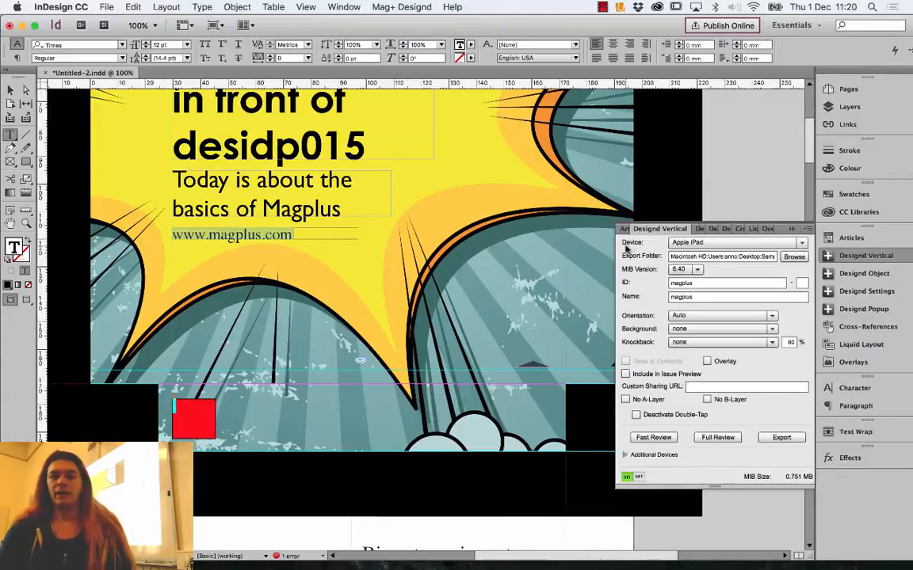
{"action": "left_click", "coordinate": [698, 228]}
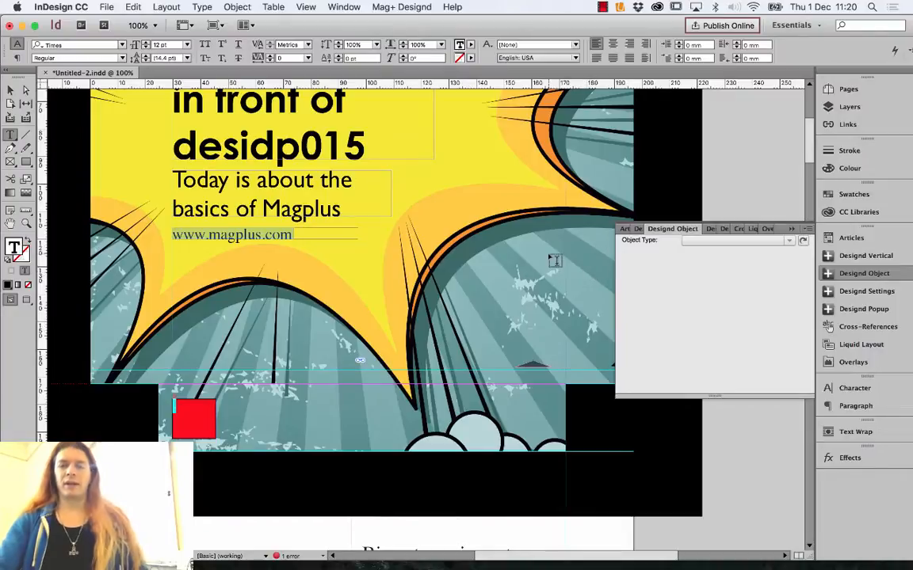
- Replace the red rectangle with a text frame about 19.65 by 16.6 mm on the artwork's lower extension, filled with the red swatch
{"action": "left_click", "coordinate": [10, 90]}
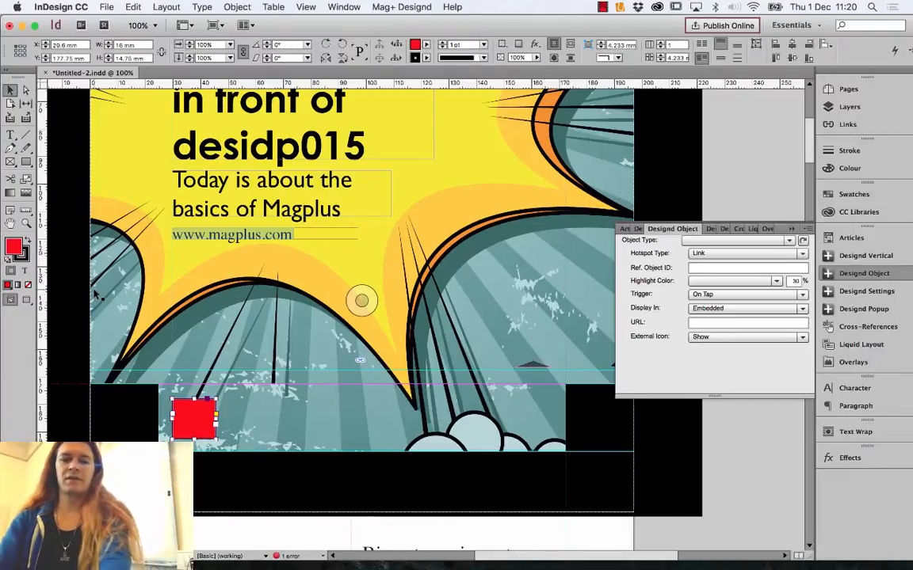
{"action": "key", "text": "Delete"}
{"action": "left_click", "coordinate": [11, 135]}
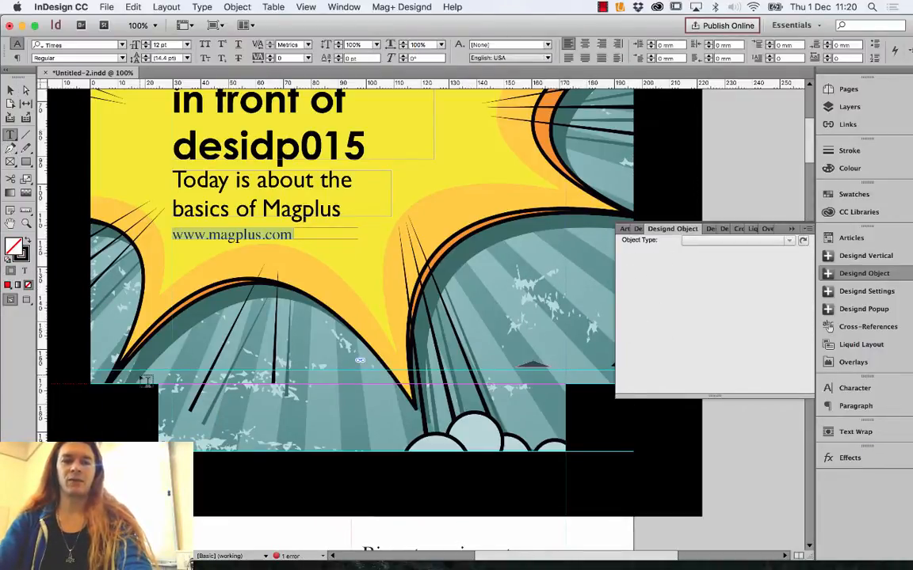
{"action": "left_click_drag", "start_coordinate": [158, 344], "coordinate": [228, 428]}
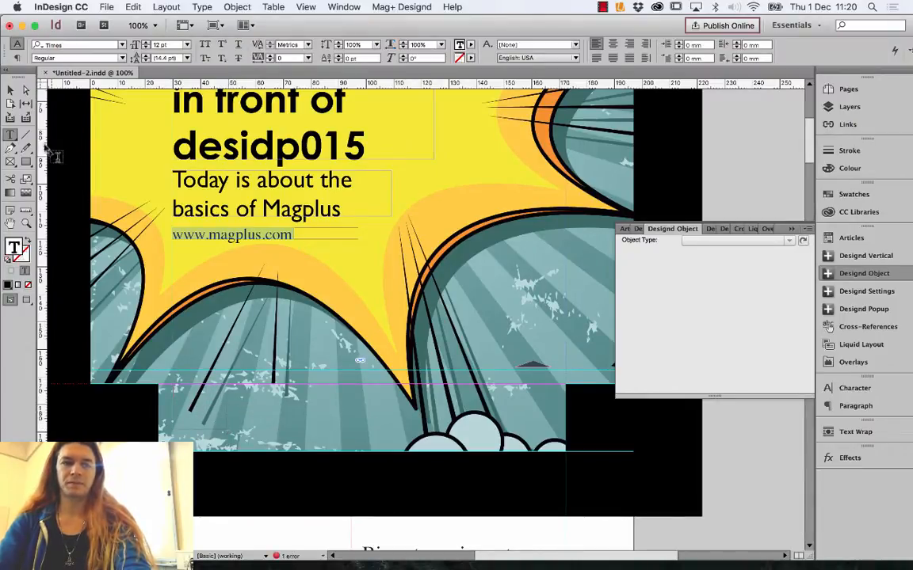
{"action": "left_click", "coordinate": [11, 89]}
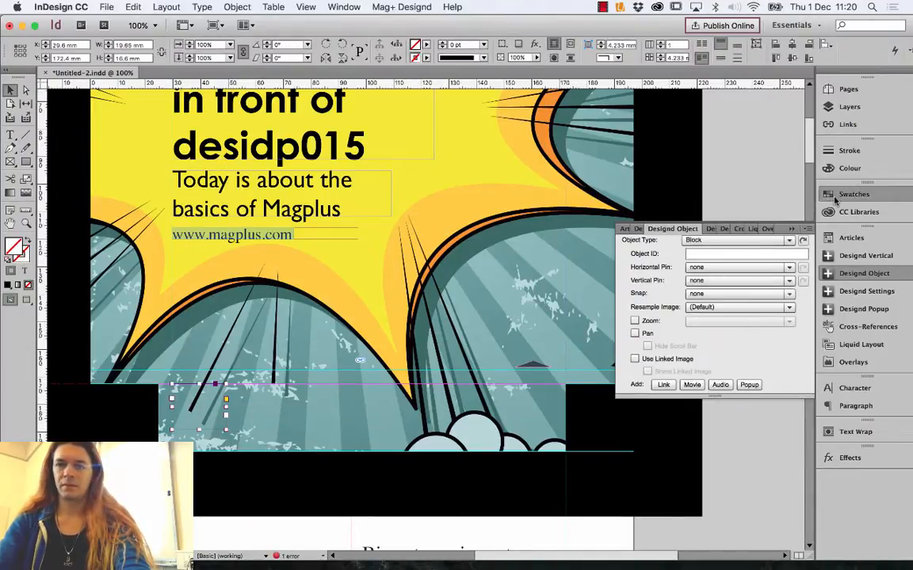
{"action": "left_click", "coordinate": [833, 195]}
{"action": "left_click", "coordinate": [686, 315]}
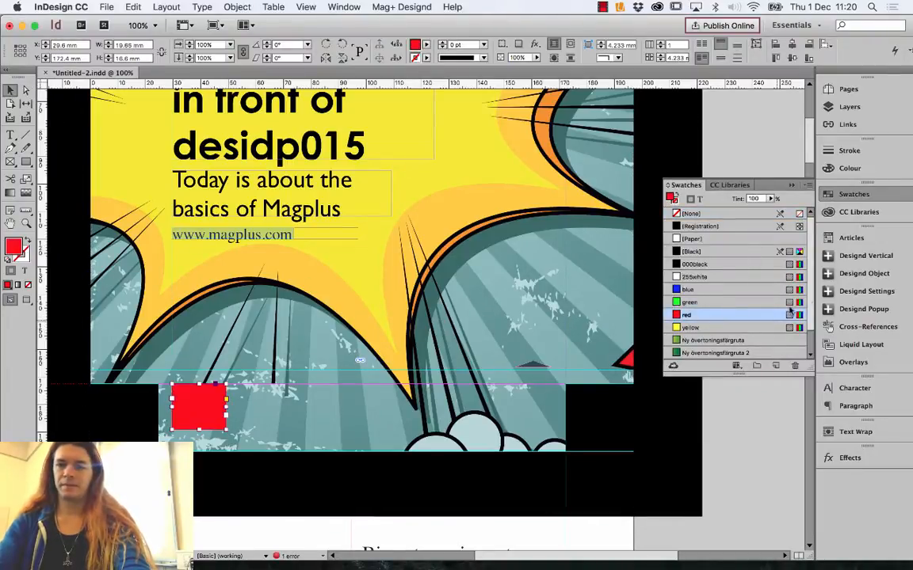
- Check the new red text frame's layer and its block options for pinning, snapping and adding a link
{"action": "left_click", "coordinate": [864, 273]}
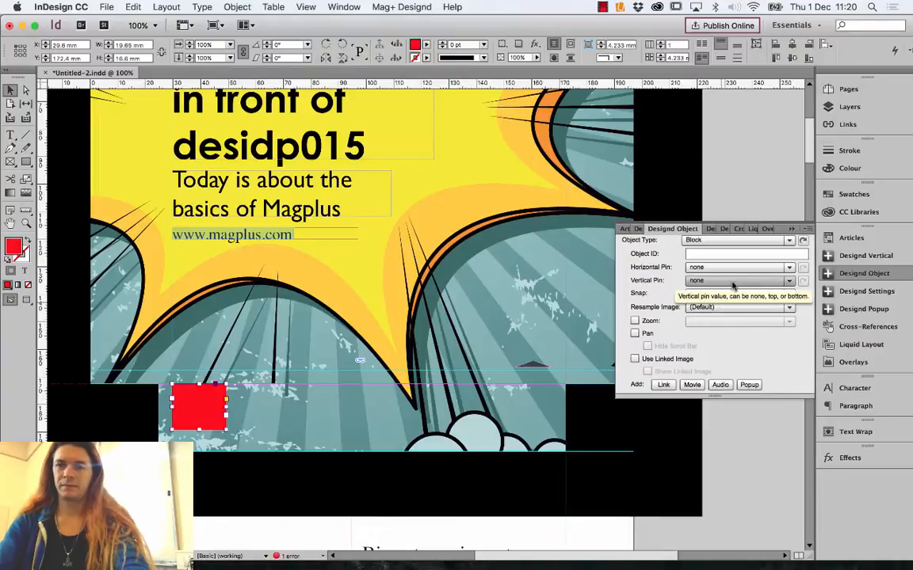
{"action": "left_click", "coordinate": [868, 106]}
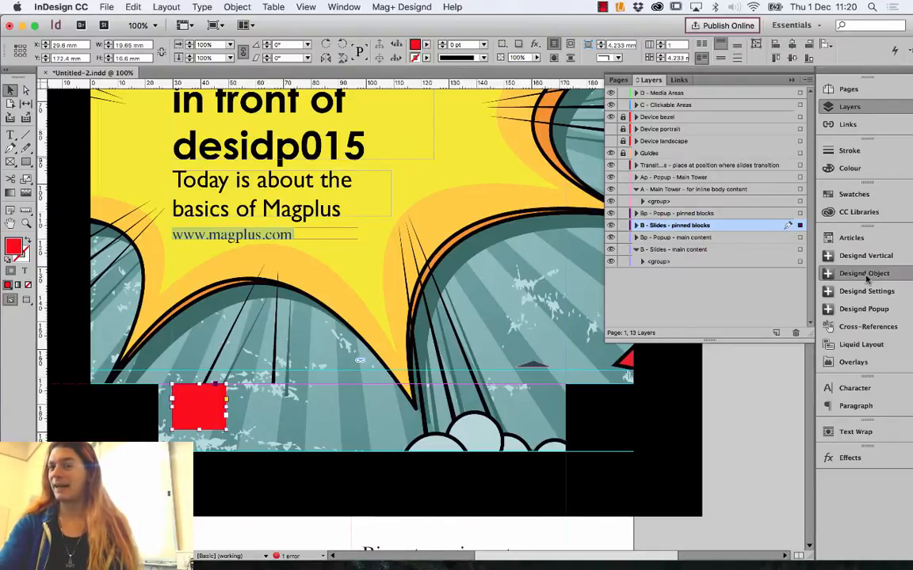
{"action": "left_click", "coordinate": [839, 273]}
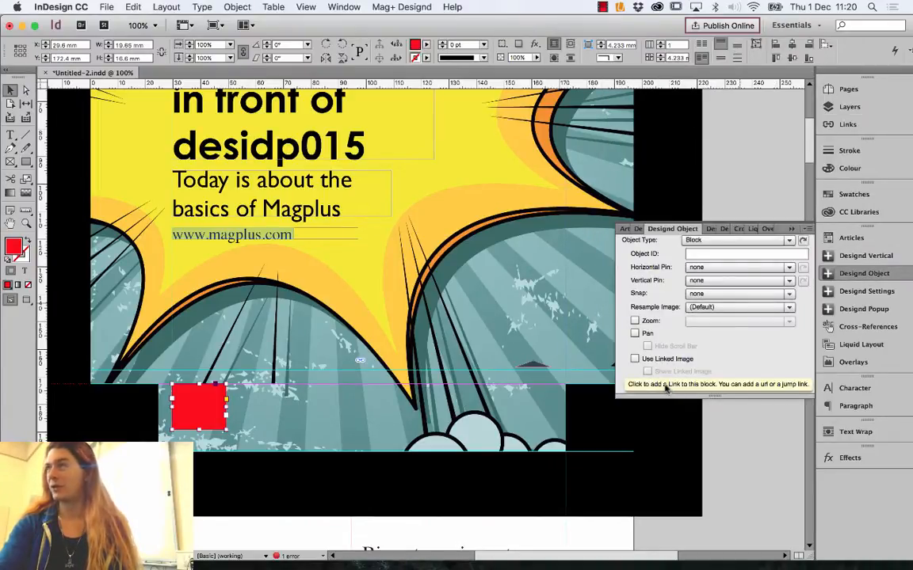
{"action": "left_click", "coordinate": [26, 161]}
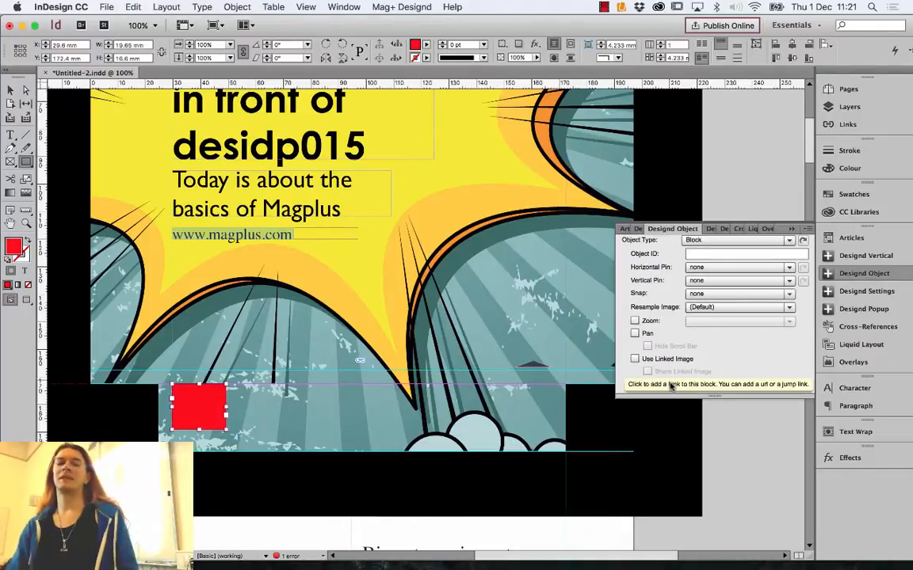
{"action": "left_click", "coordinate": [11, 89]}
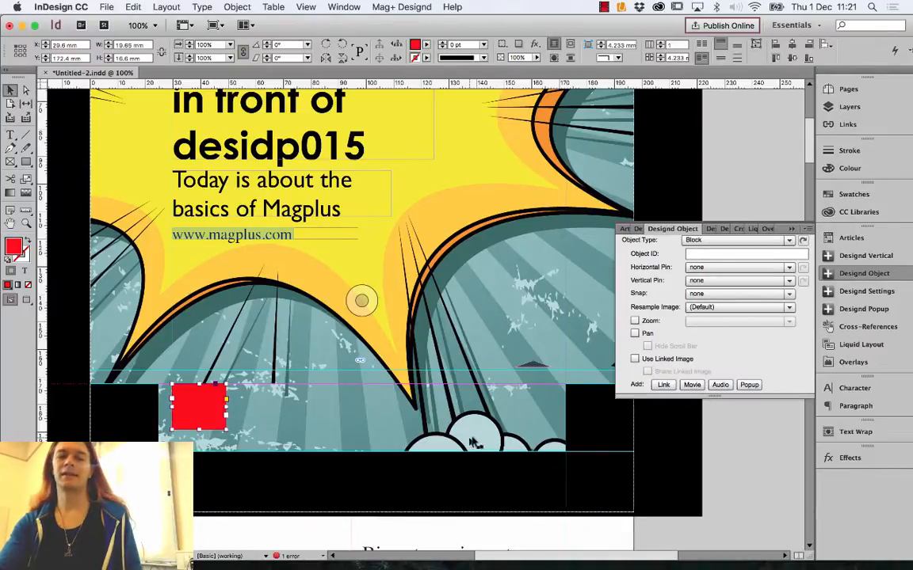
{"action": "left_click", "coordinate": [770, 466]}
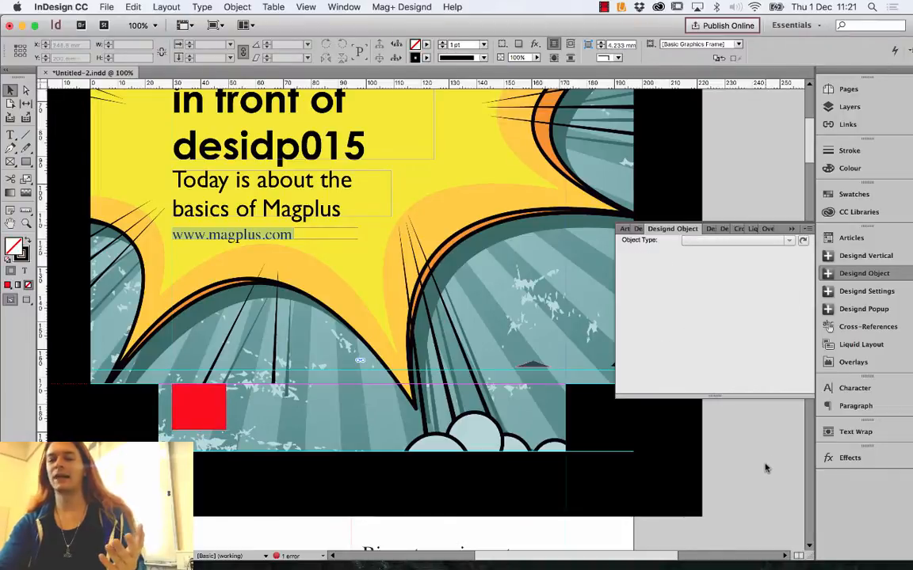
{"action": "left_click", "coordinate": [188, 413]}
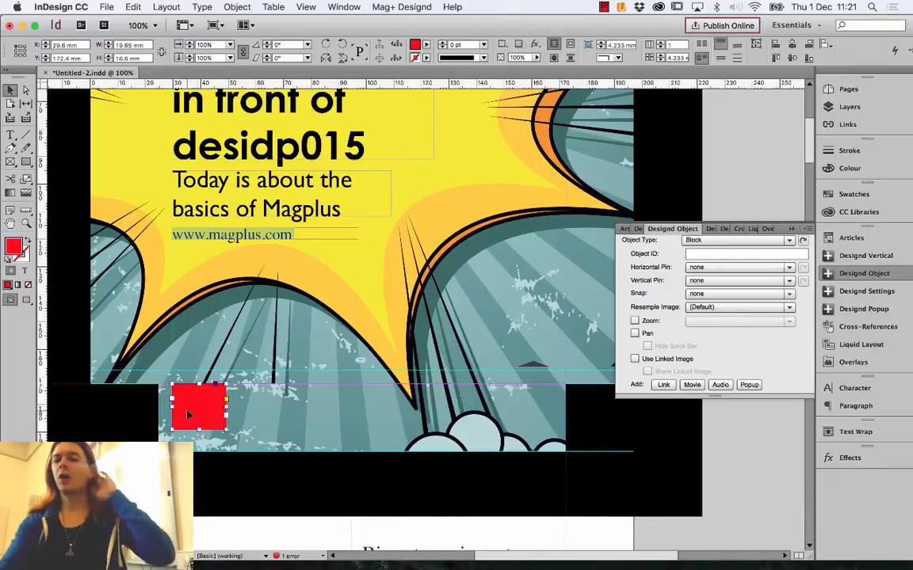
{"action": "left_click", "coordinate": [663, 384]}
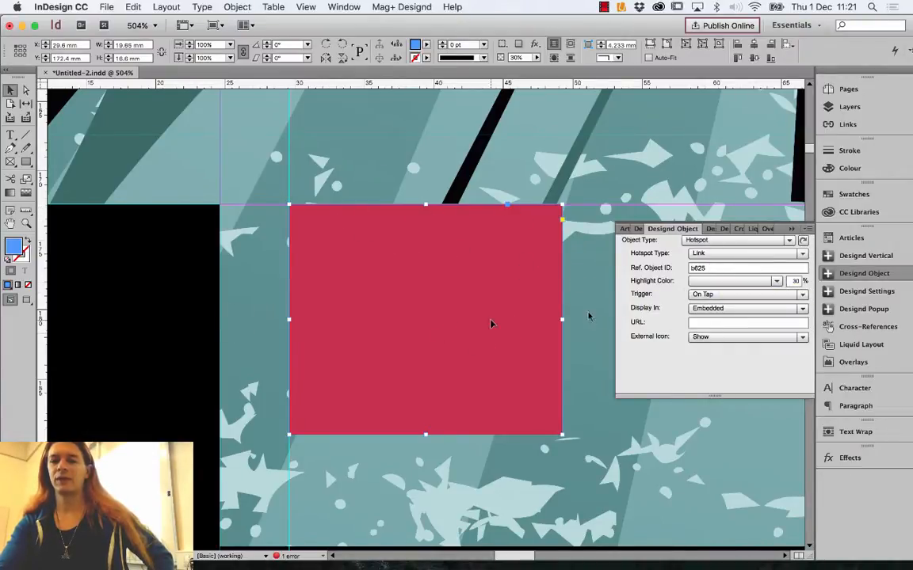
{"action": "left_click", "coordinate": [745, 321]}
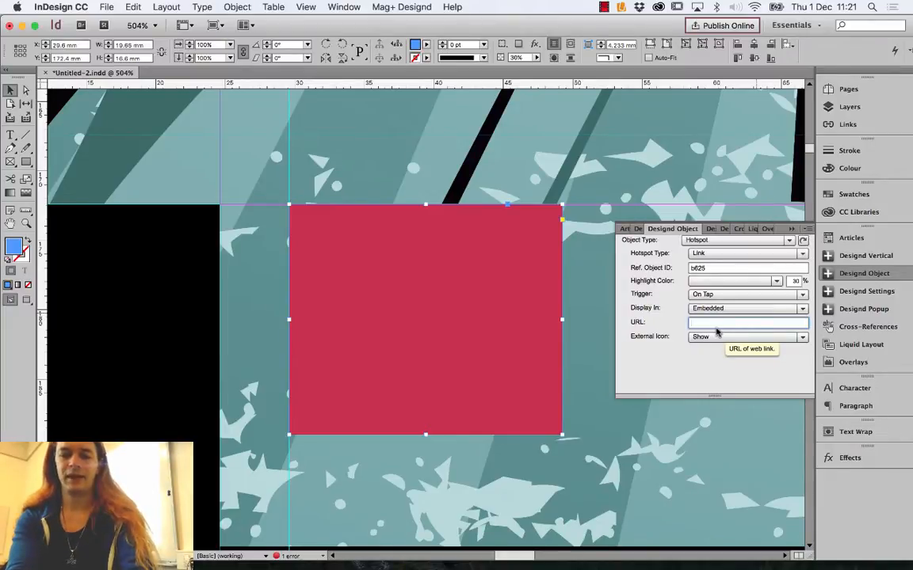
{"action": "type", "text": "http:"}
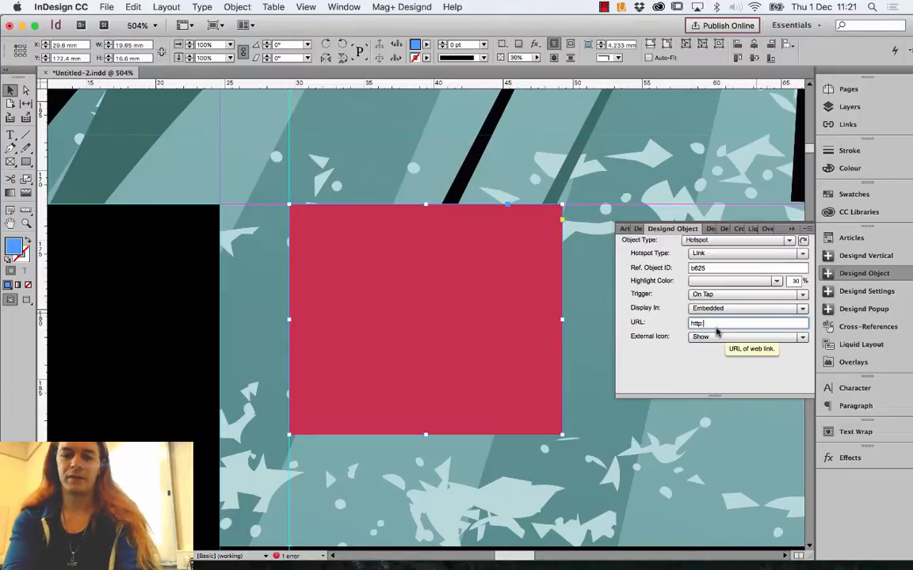
{"action": "type", "text": "//www.adobe.com"}
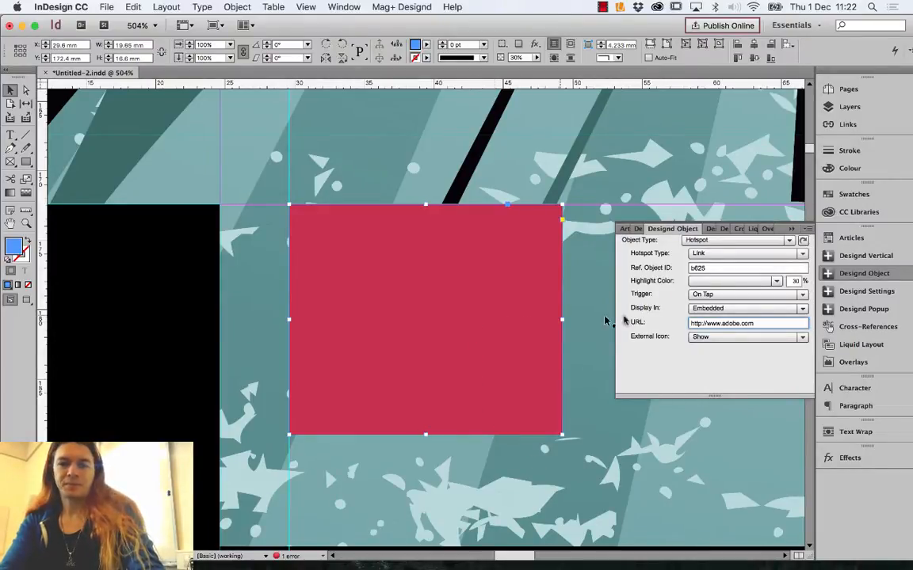
- Keep the link hotspot's trigger on On Tap and set its highlight color to green
{"action": "left_click", "coordinate": [740, 295]}
{"action": "left_click", "coordinate": [737, 301]}
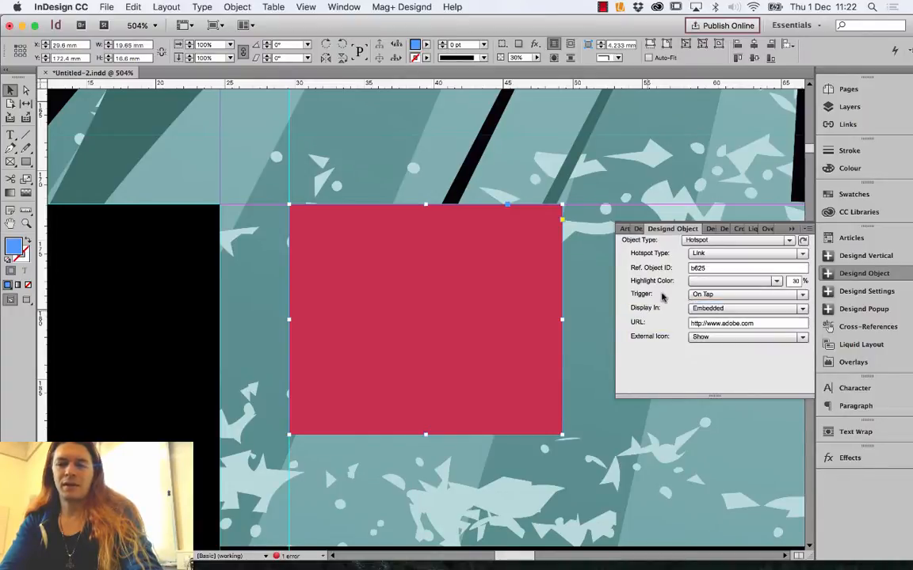
{"action": "left_click", "coordinate": [722, 282]}
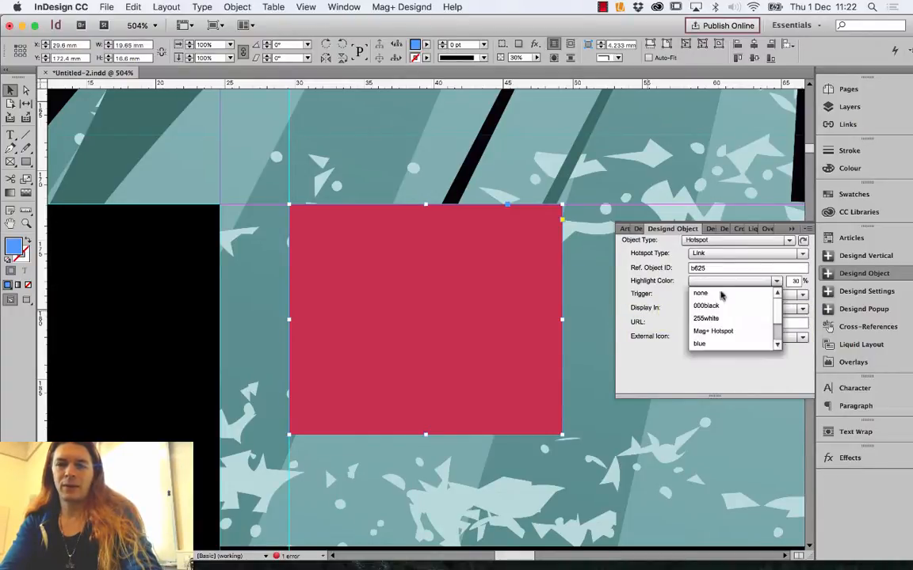
{"action": "scroll", "coordinate": [719, 324], "scroll_direction": "down", "scroll_amount": 2}
{"action": "left_click", "coordinate": [721, 332]}
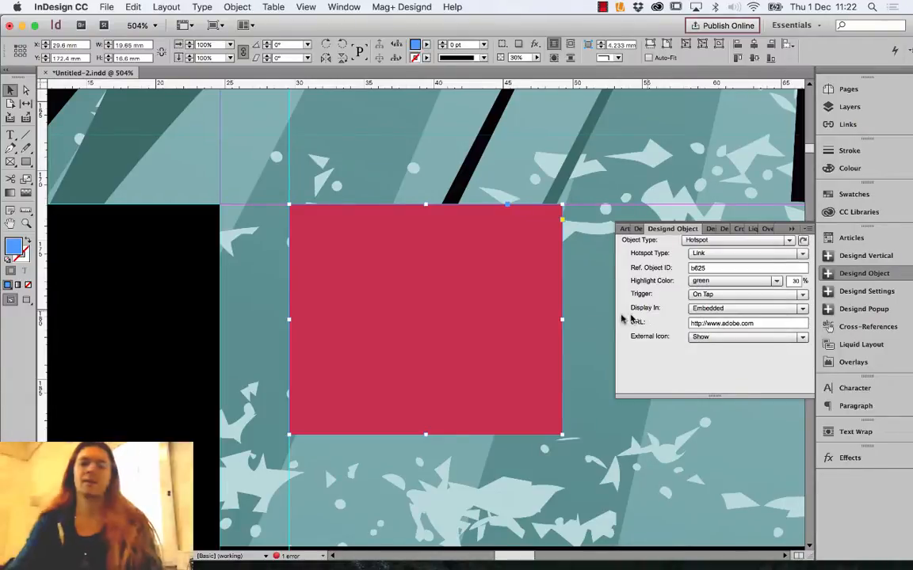
- Select the link hotspot over the red frame and check which layer it sits on
{"action": "left_click", "coordinate": [236, 320]}
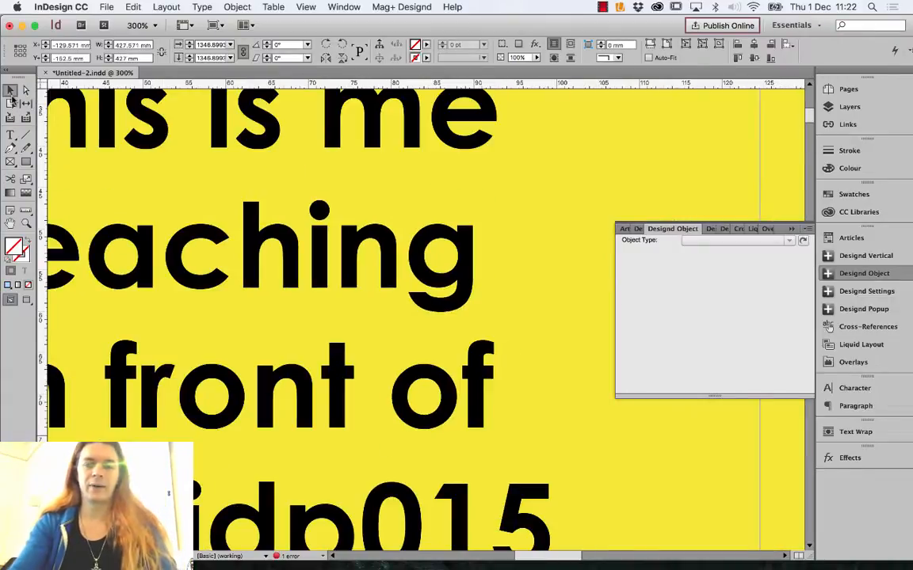
{"action": "key", "text": "super+minus"}
{"action": "key", "text": "super+minus"}
{"action": "key", "text": "super+minus"}
{"action": "key", "text": "super+minus"}
{"action": "key", "text": "super+minus"}
{"action": "key", "text": "super+minus"}
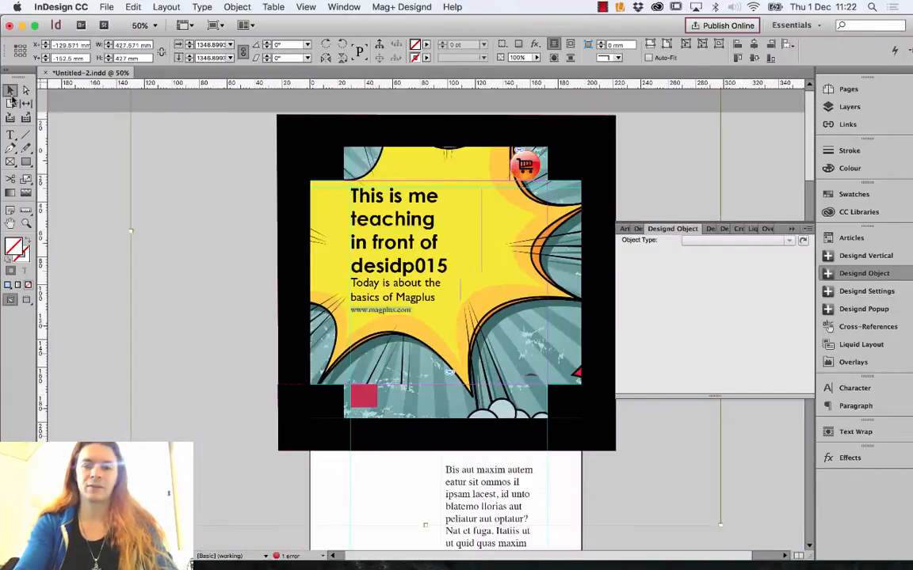
{"action": "left_click", "coordinate": [65, 309]}
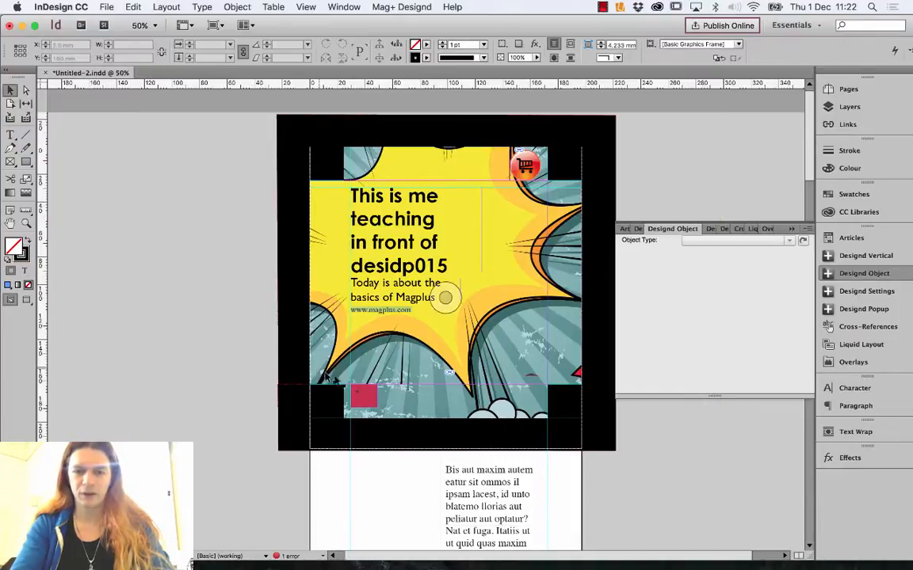
{"action": "left_click", "coordinate": [365, 395]}
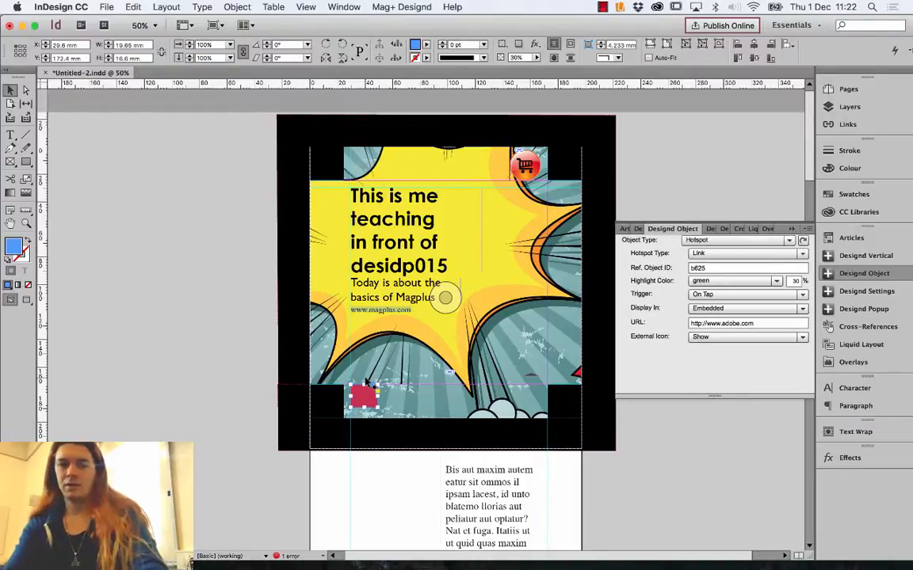
{"action": "left_click", "coordinate": [848, 106]}
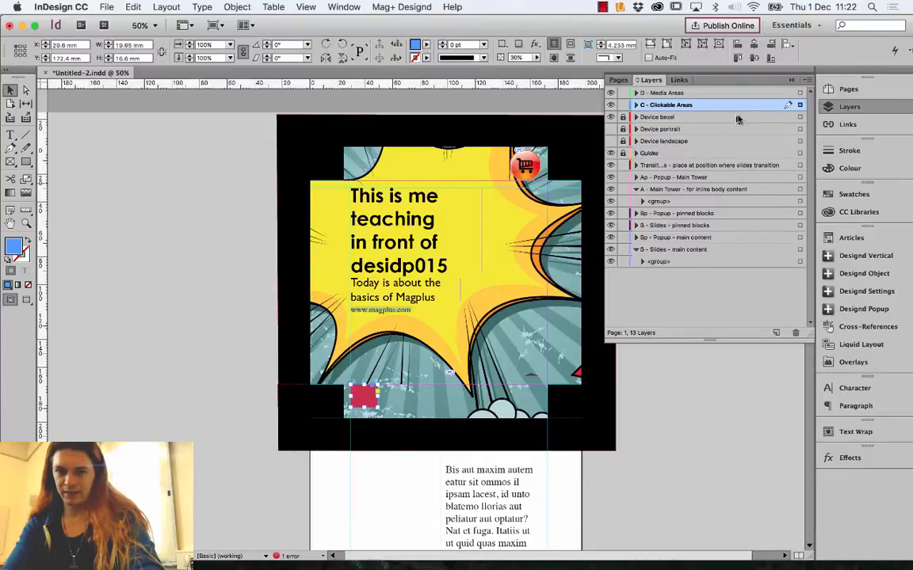
- Select the red text frame in the B - Slides - pinned blocks layer and pin it to left horizontally and bottom vertically
{"action": "left_click", "coordinate": [637, 226]}
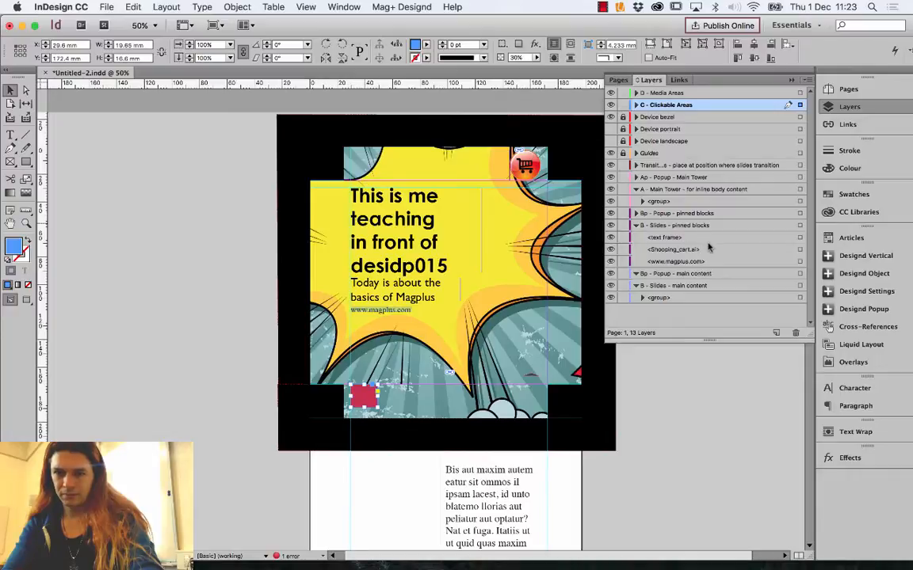
{"action": "left_click", "coordinate": [799, 249]}
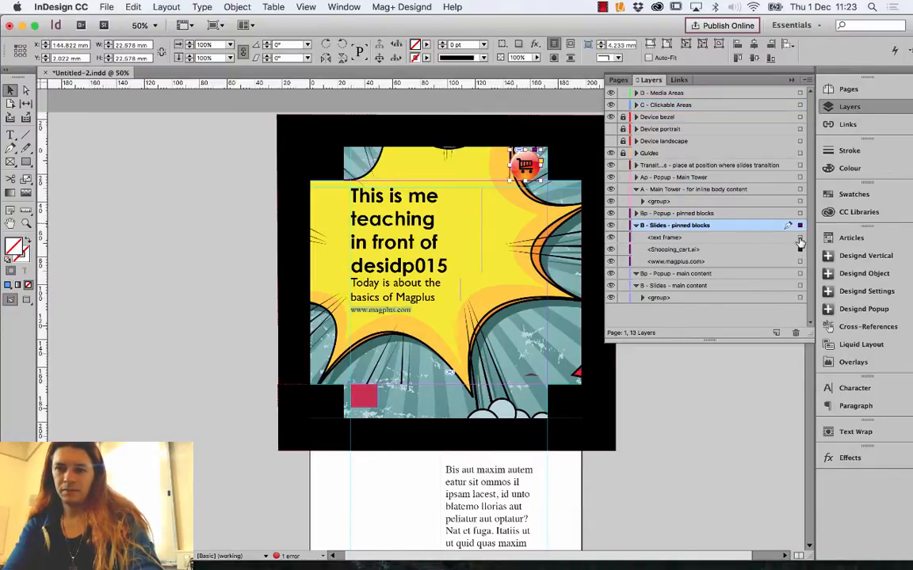
{"action": "left_click", "coordinate": [799, 238]}
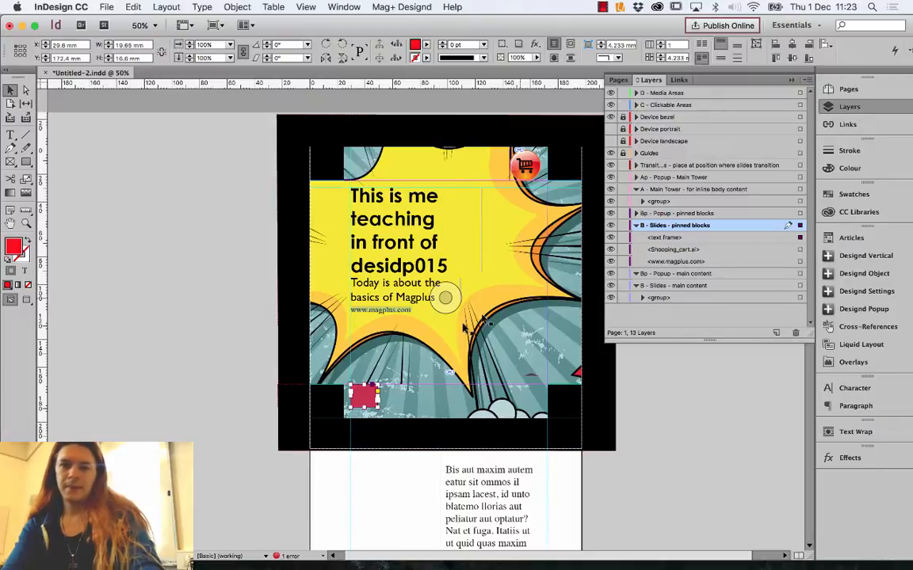
{"action": "left_click", "coordinate": [863, 272]}
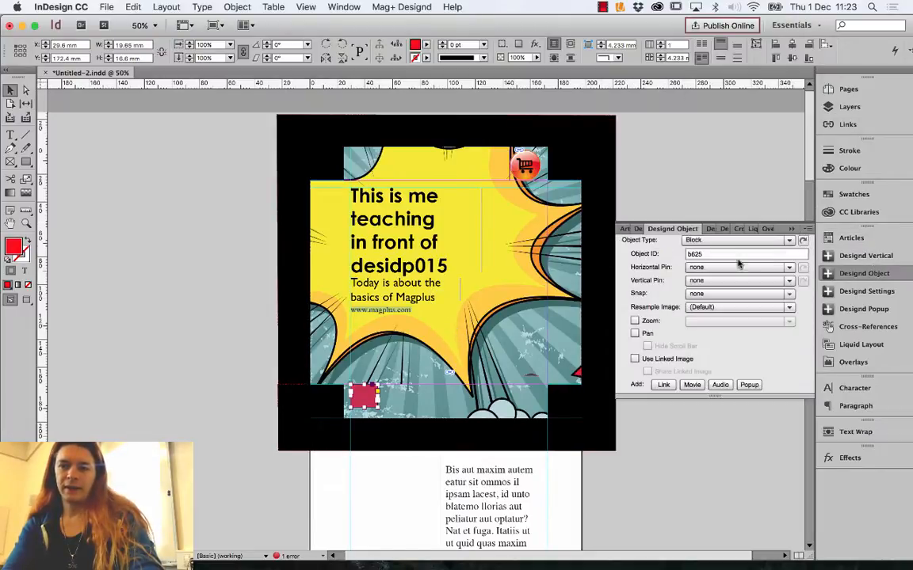
{"action": "left_click", "coordinate": [697, 267]}
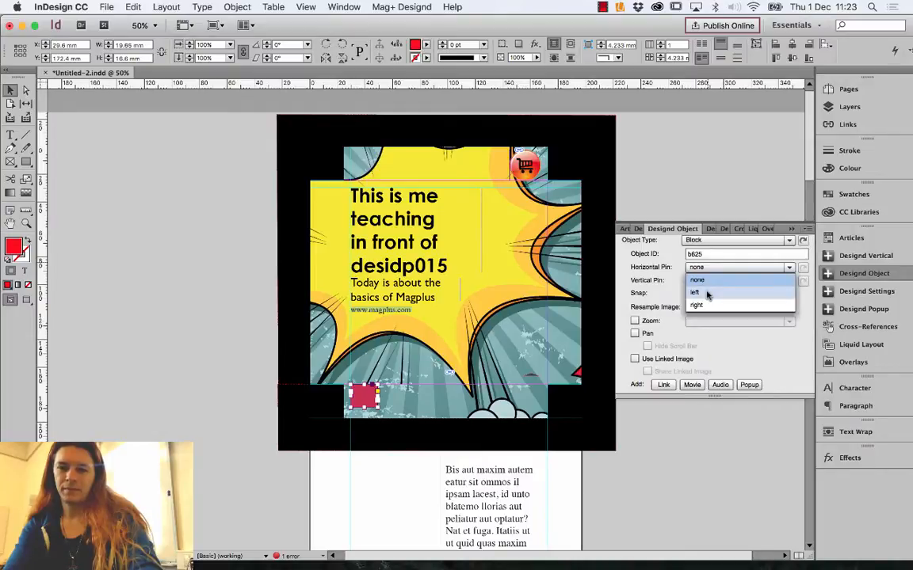
{"action": "left_click", "coordinate": [698, 293]}
{"action": "left_click", "coordinate": [708, 281]}
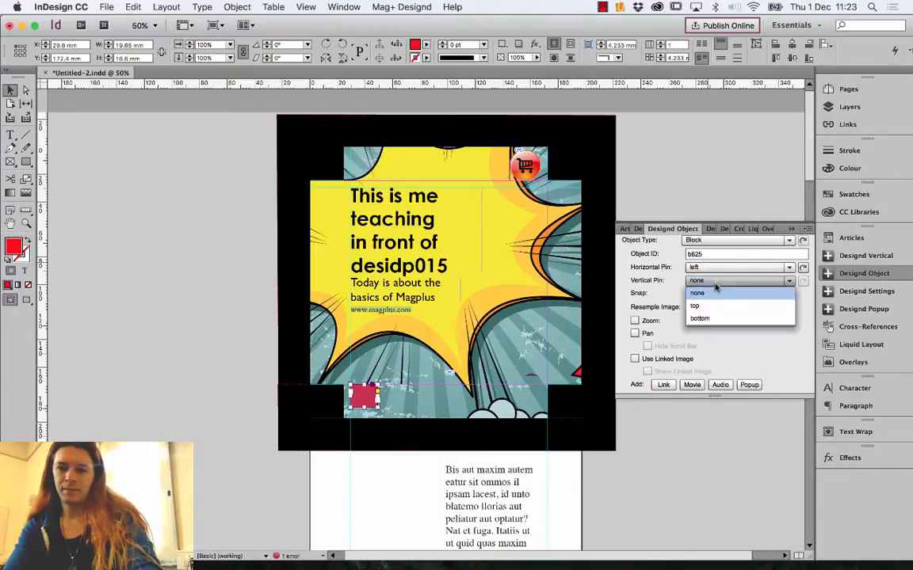
{"action": "left_click", "coordinate": [707, 318]}
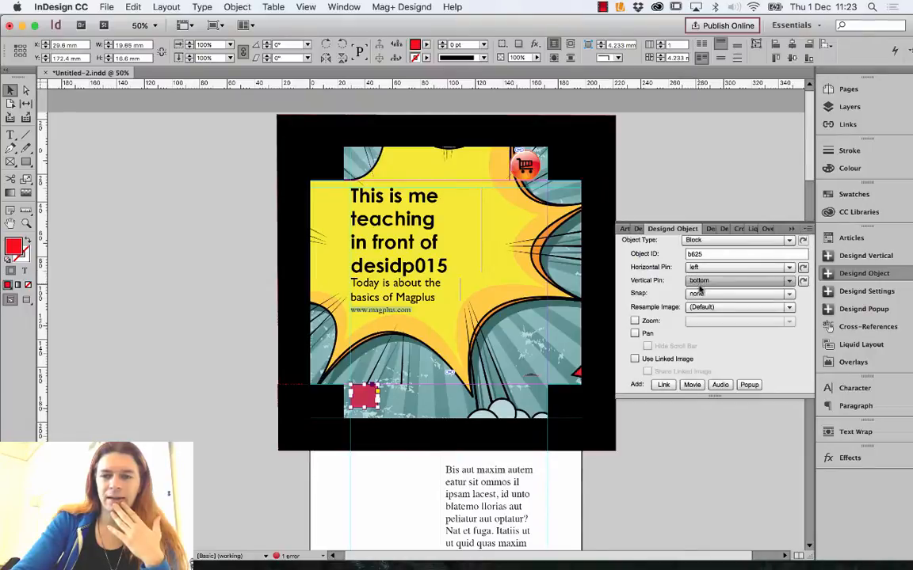
- Run a Fast Review of the magplus vertical for the Apple iPad
{"action": "left_click", "coordinate": [637, 228]}
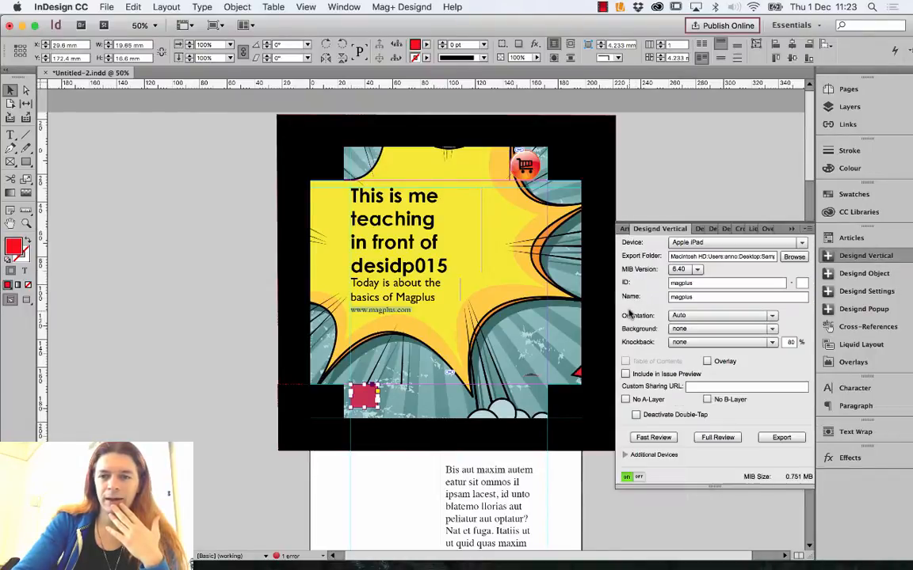
{"action": "left_click", "coordinate": [653, 438]}
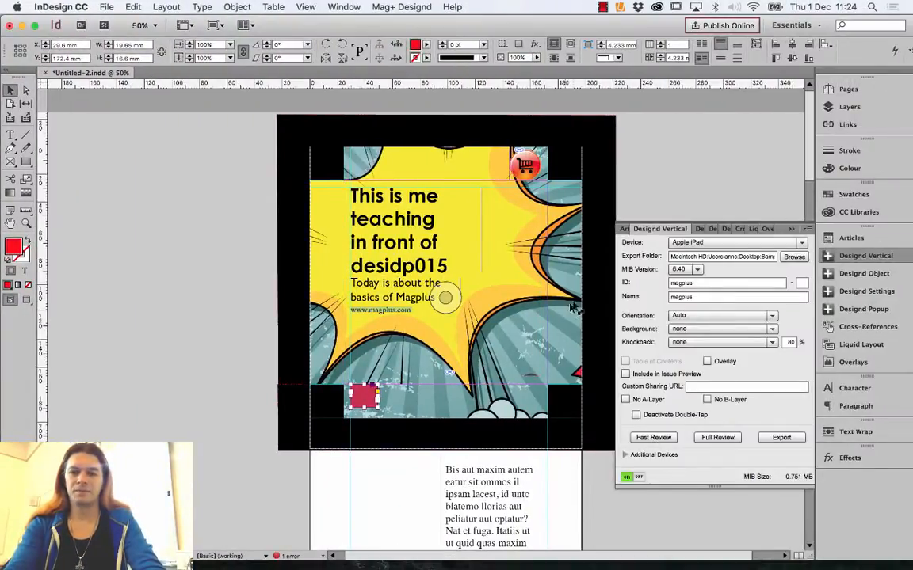
- Offset the link hotspot about 2 mm right and 3.5 mm down from the red text frame
{"action": "left_click", "coordinate": [864, 114]}
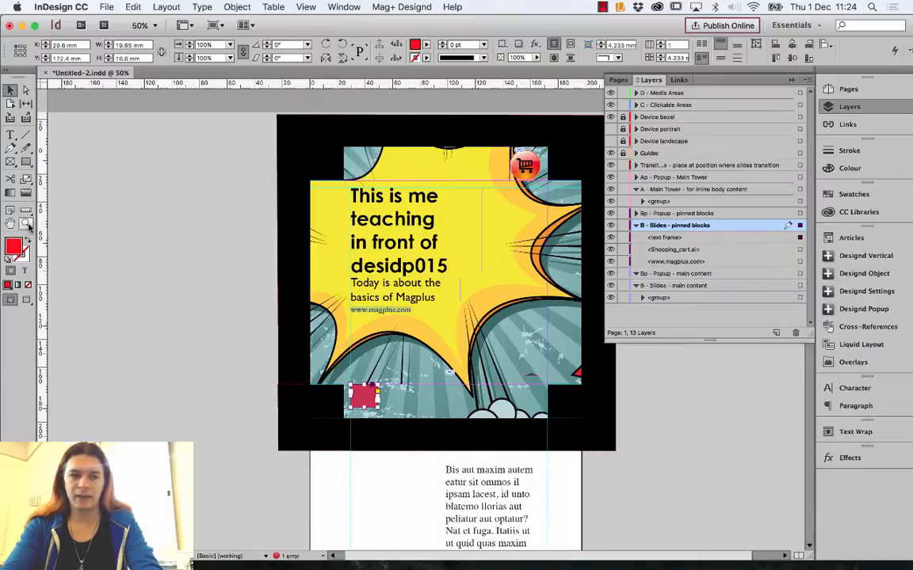
{"action": "left_click_drag", "start_coordinate": [353, 396], "coordinate": [396, 434]}
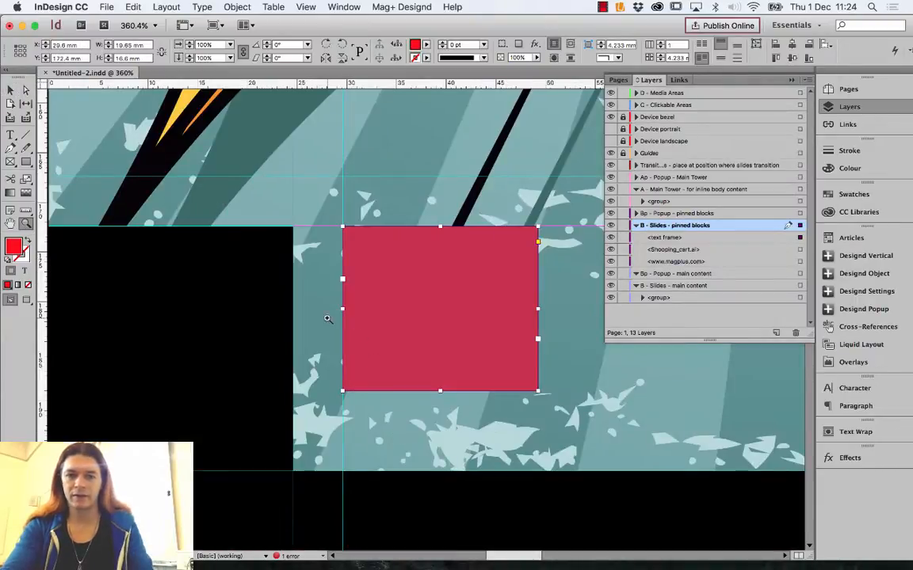
{"action": "left_click", "coordinate": [11, 89]}
{"action": "left_click", "coordinate": [250, 259]}
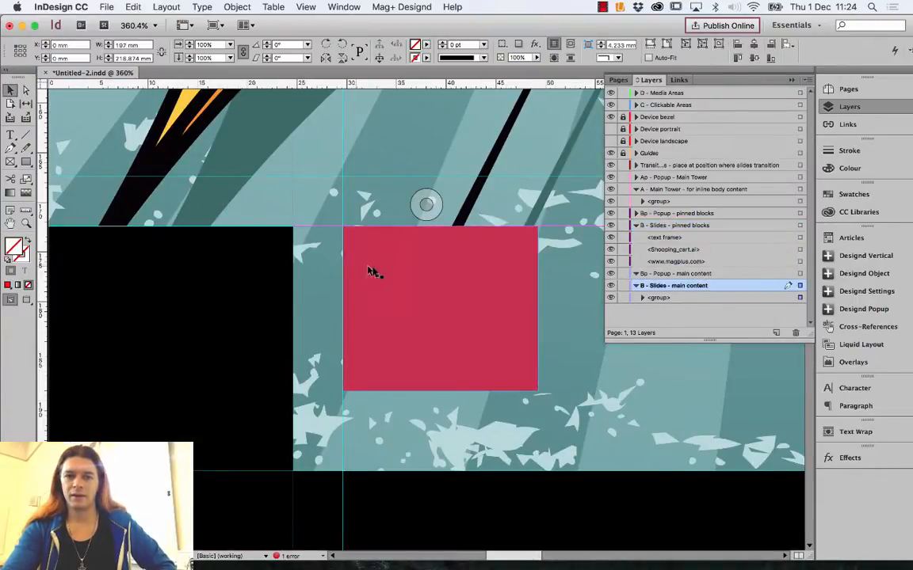
{"action": "left_click_drag", "start_coordinate": [398, 261], "coordinate": [418, 298]}
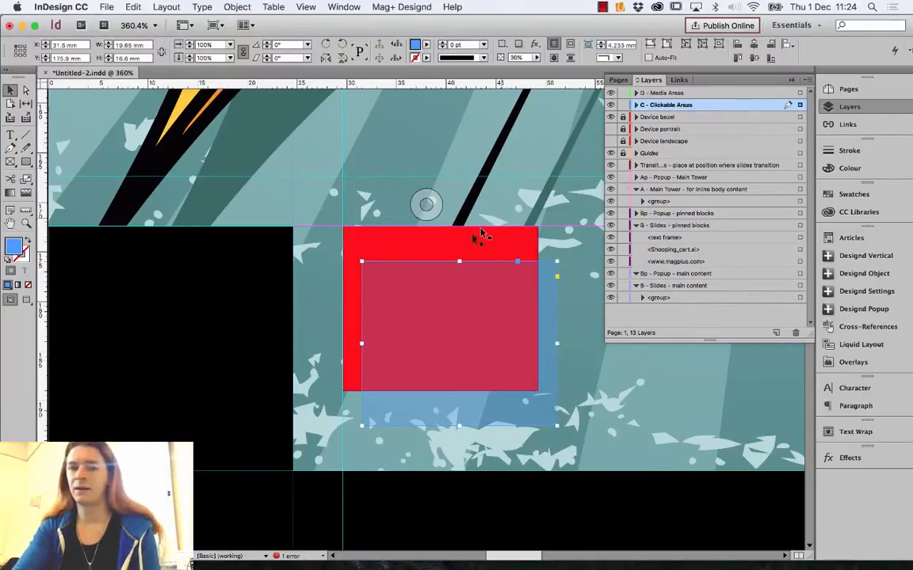
- Check the red block's Designd Object options and move the link hotspot back exactly over the red frame
{"action": "left_click", "coordinate": [403, 252]}
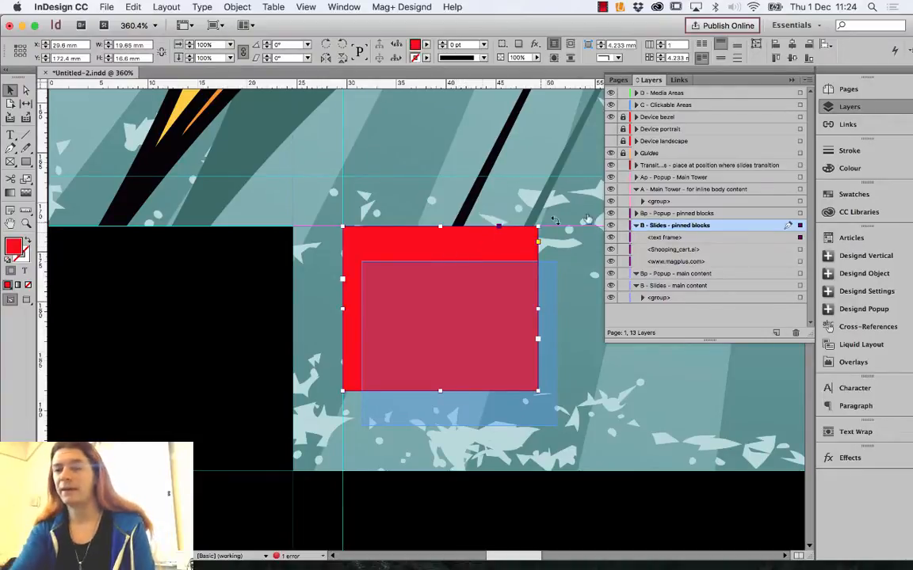
{"action": "left_click", "coordinate": [829, 270]}
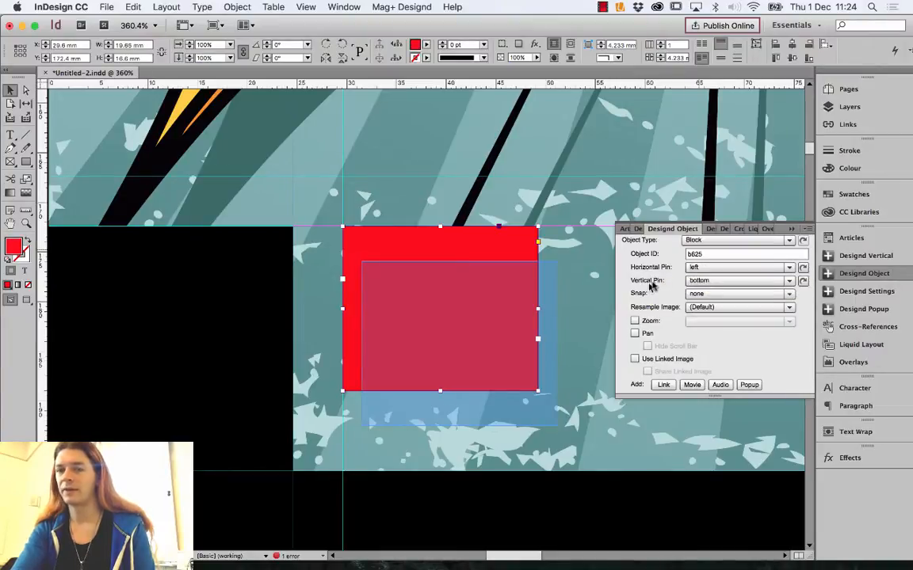
{"action": "left_click", "coordinate": [549, 294]}
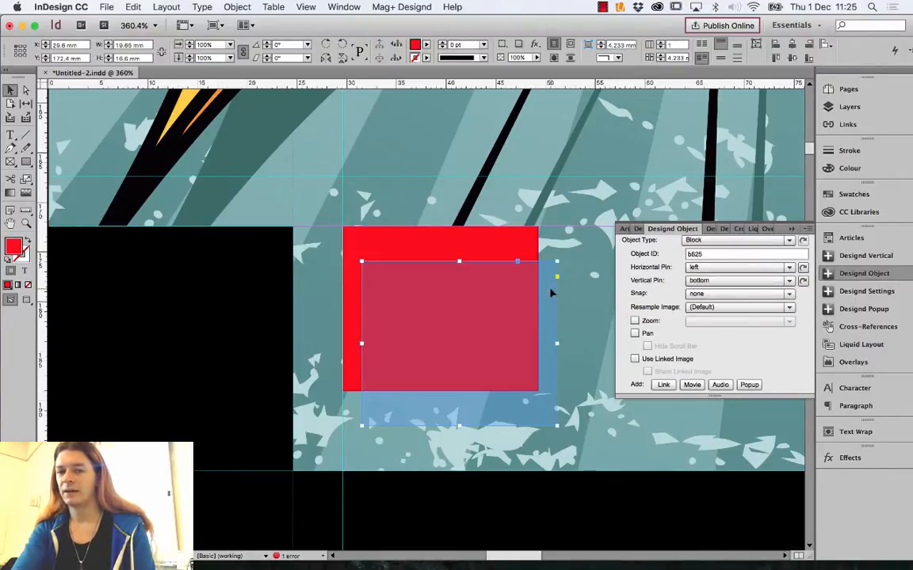
{"action": "left_click_drag", "start_coordinate": [543, 299], "coordinate": [523, 265]}
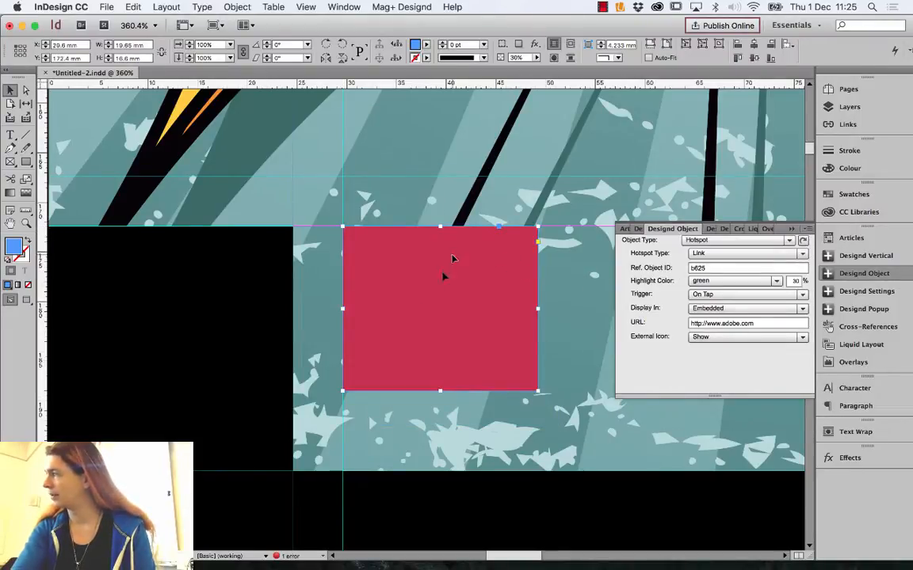
{"action": "left_click_drag", "start_coordinate": [473, 273], "coordinate": [511, 297]}
{"action": "left_click_drag", "start_coordinate": [501, 287], "coordinate": [487, 275]}
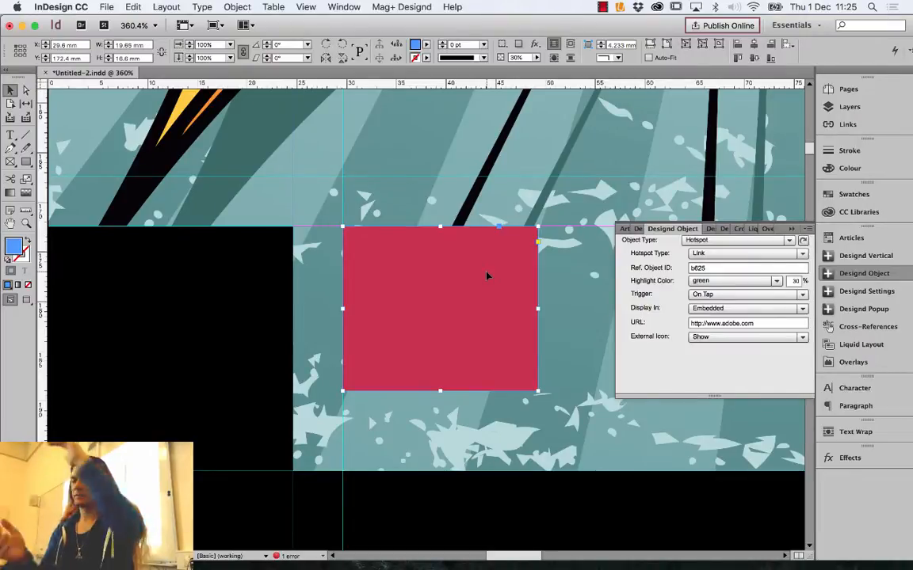
{"action": "key", "text": "super+0"}
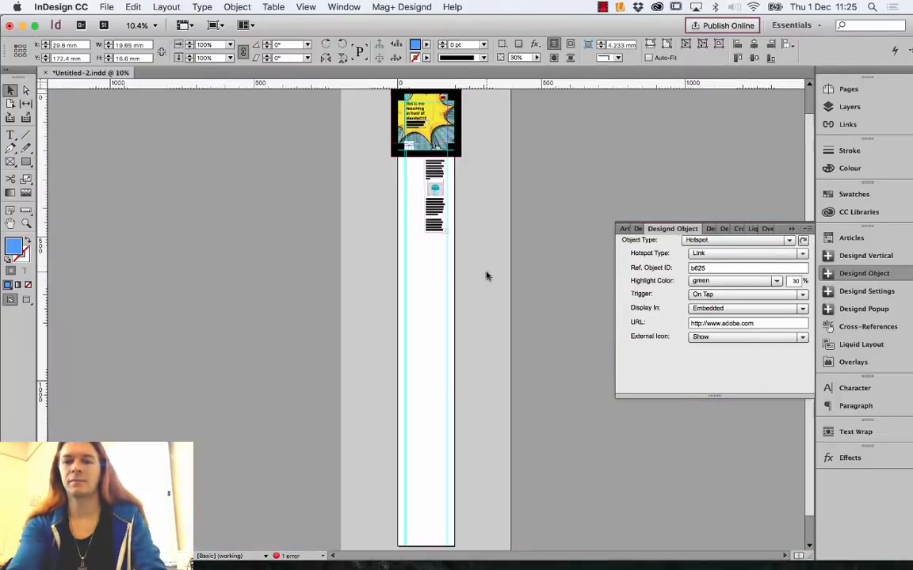
{"action": "left_click", "coordinate": [26, 224]}
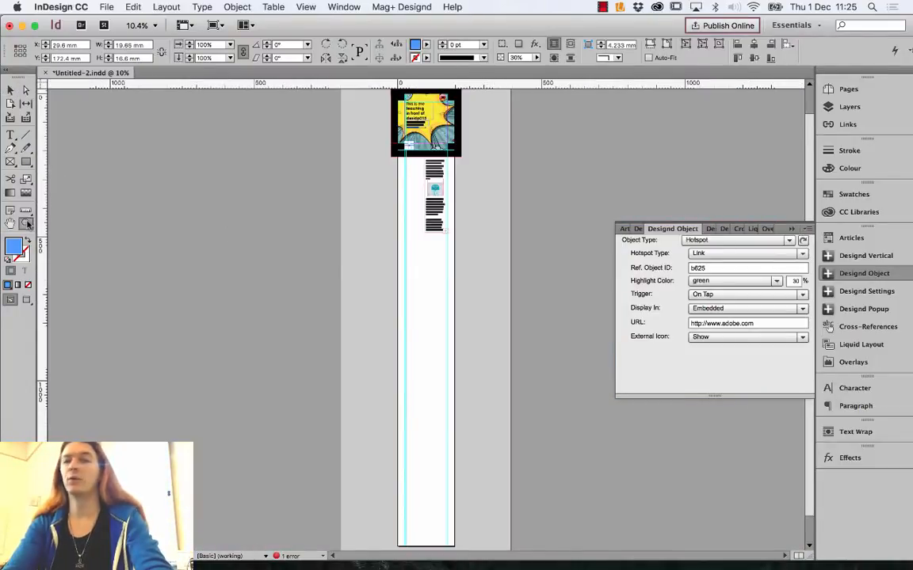
{"action": "left_click", "coordinate": [420, 126]}
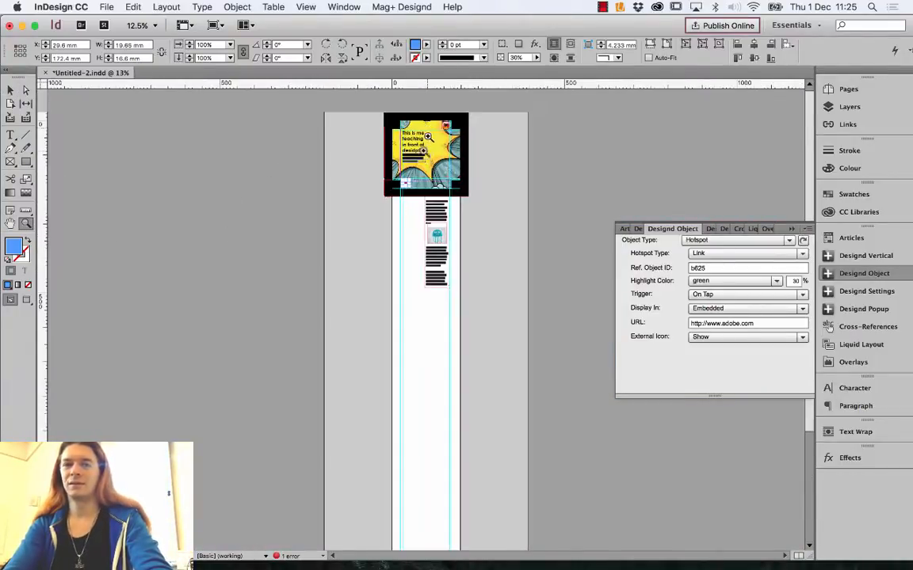
- Add a second page to the document after page 1
{"action": "left_click", "coordinate": [430, 146]}
{"action": "left_click", "coordinate": [420, 173]}
{"action": "left_click", "coordinate": [360, 238]}
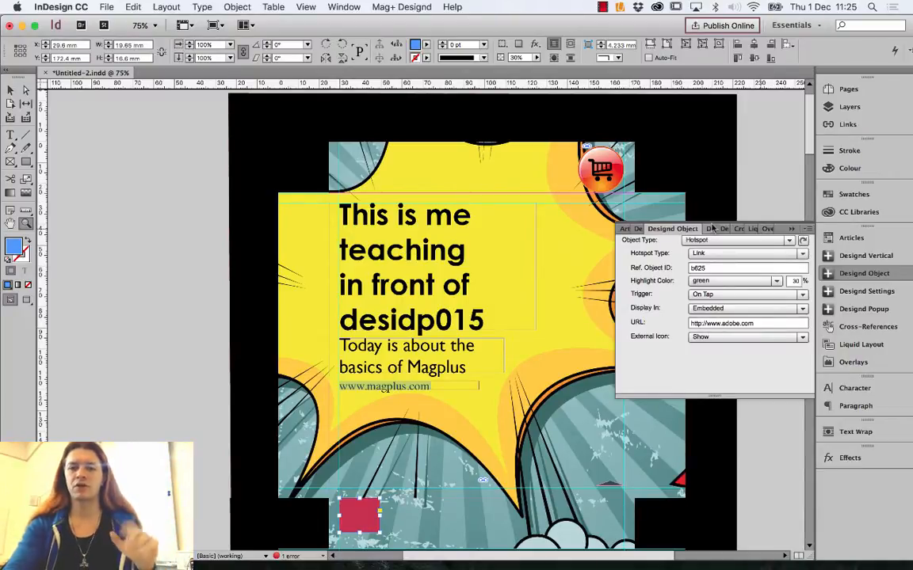
{"action": "left_click", "coordinate": [790, 230]}
{"action": "left_click", "coordinate": [846, 90]}
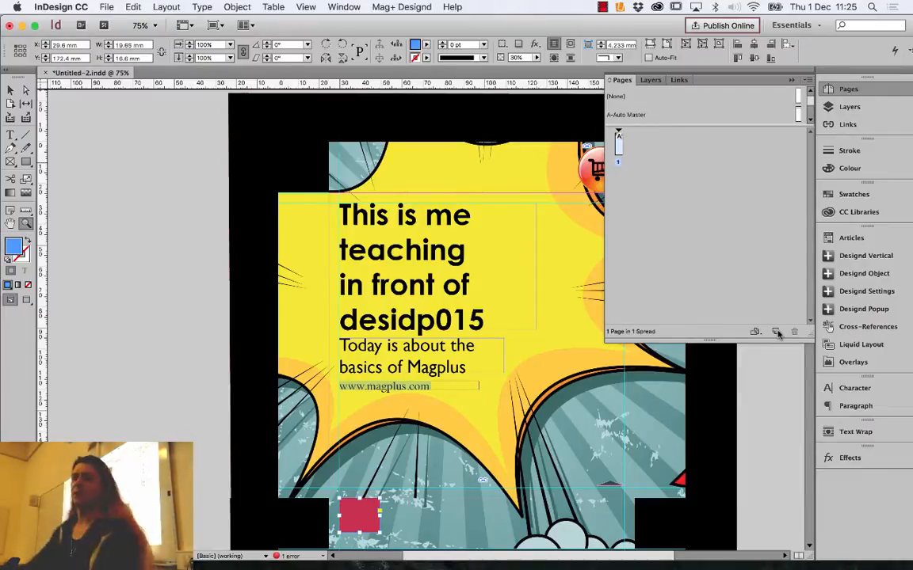
{"action": "left_click", "coordinate": [777, 334]}
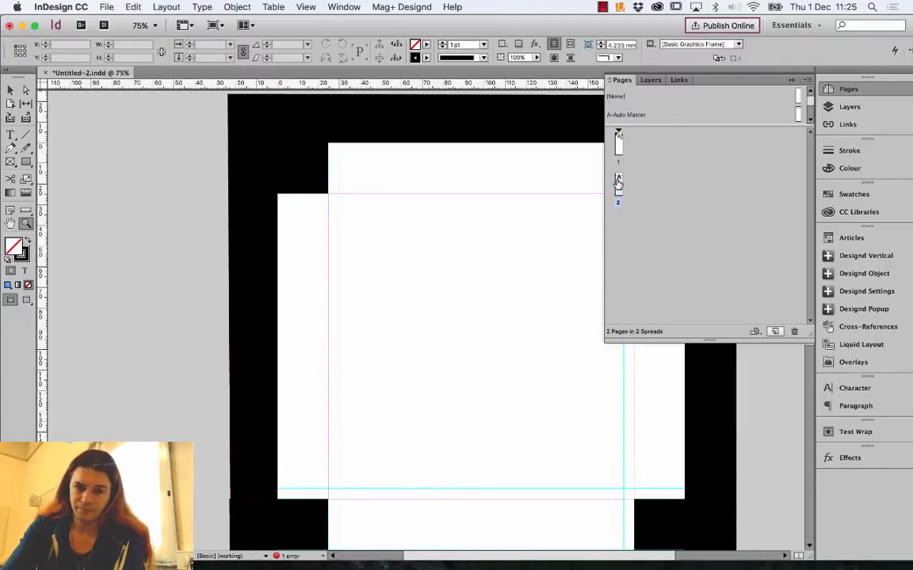
{"action": "left_click_drag", "start_coordinate": [560, 274], "coordinate": [466, 270]}
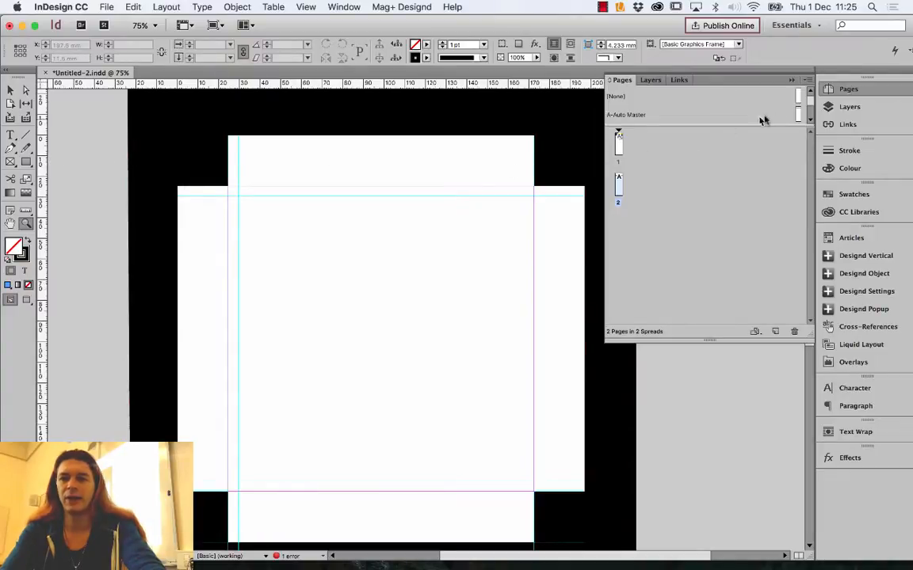
- Place COLOURBOX22944060.jpg beside page 2 on the B - Slides - main content layer, previewing the image before importing it
{"action": "left_click", "coordinate": [856, 112]}
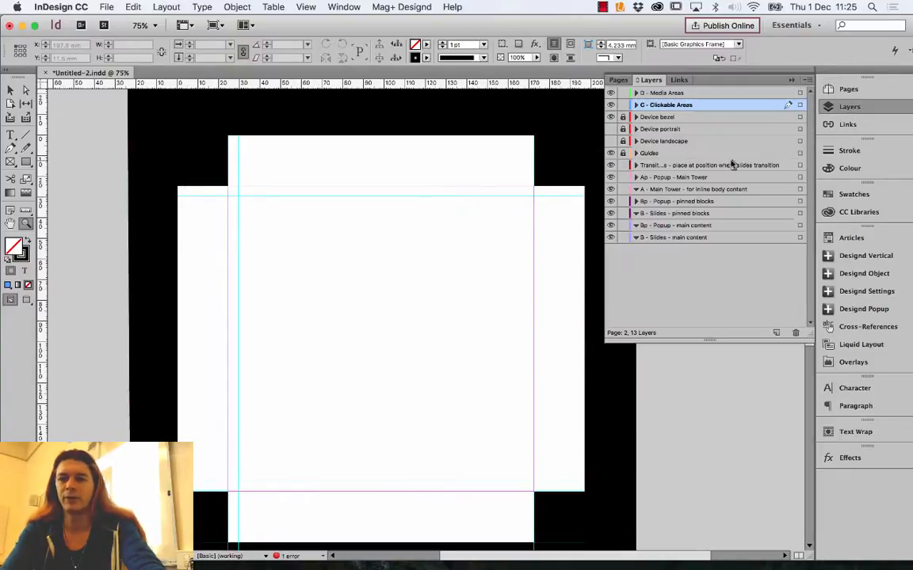
{"action": "left_click", "coordinate": [795, 239]}
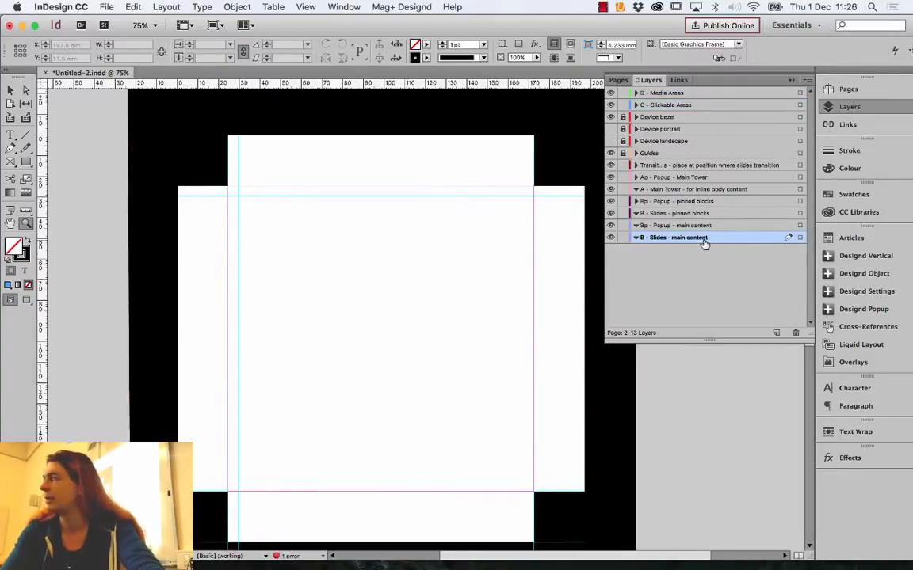
{"action": "key", "text": "super+d"}
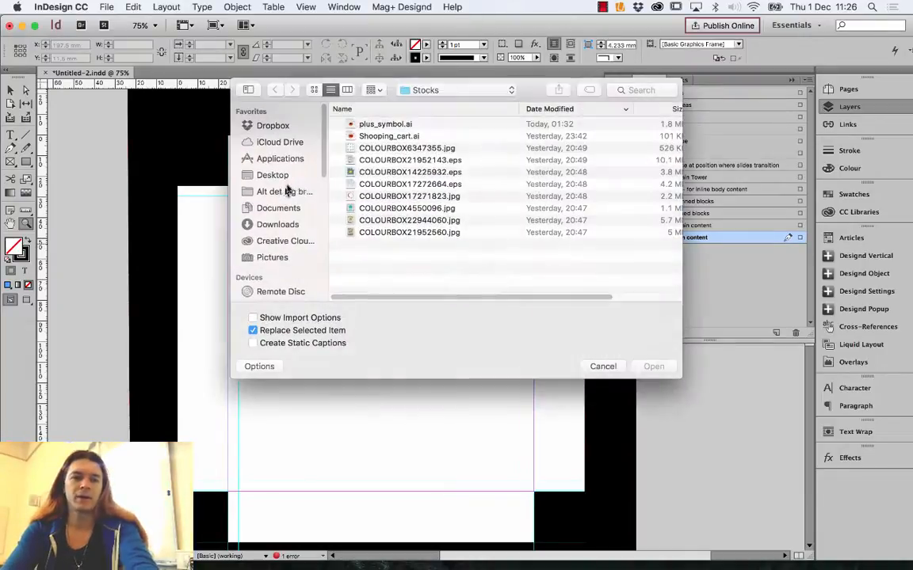
{"action": "left_click", "coordinate": [380, 222]}
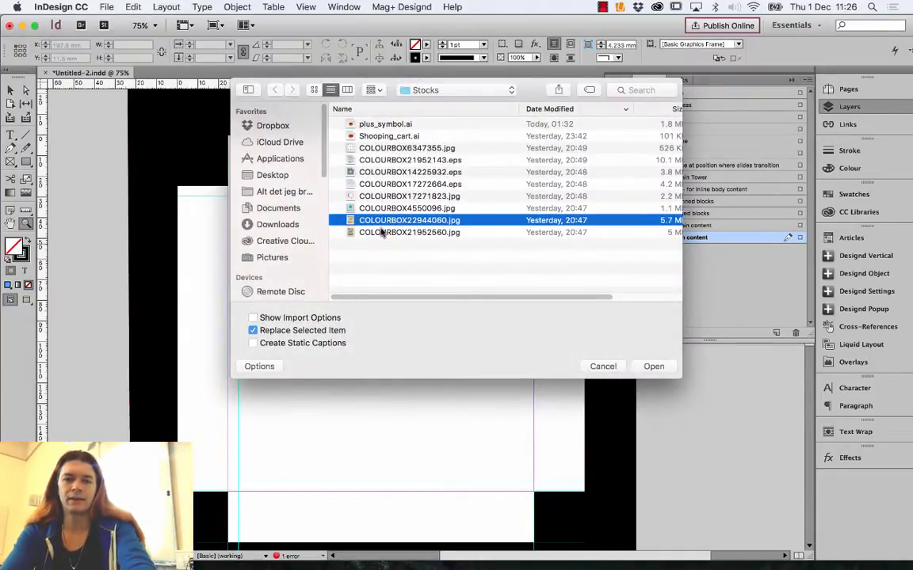
{"action": "key", "text": "space"}
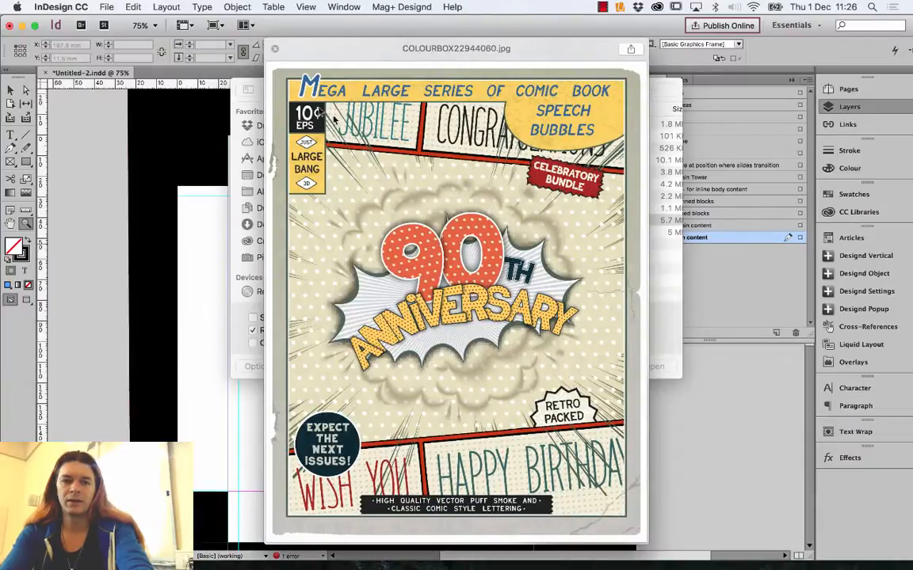
{"action": "left_click", "coordinate": [274, 51]}
{"action": "left_click", "coordinate": [652, 366]}
{"action": "left_click", "coordinate": [106, 151]}
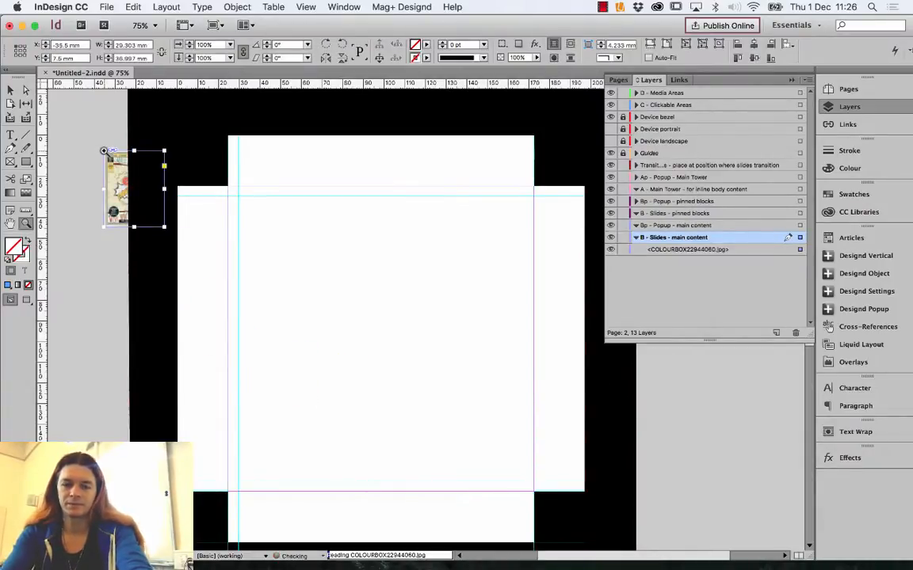
- Hide the Device bezel layer and show the Device portrait layer instead
{"action": "key", "text": "super+minus"}
{"action": "key", "text": "super+minus"}
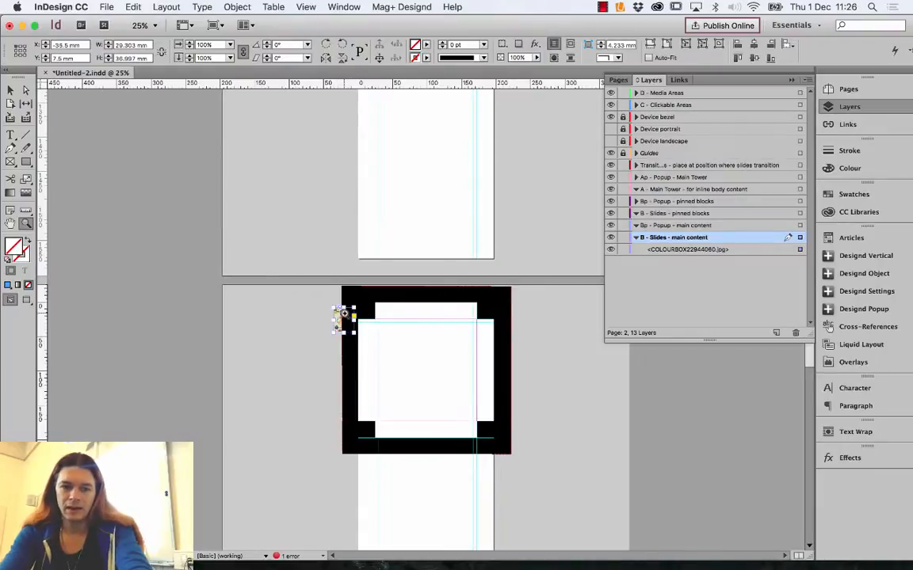
{"action": "left_click", "coordinate": [11, 89]}
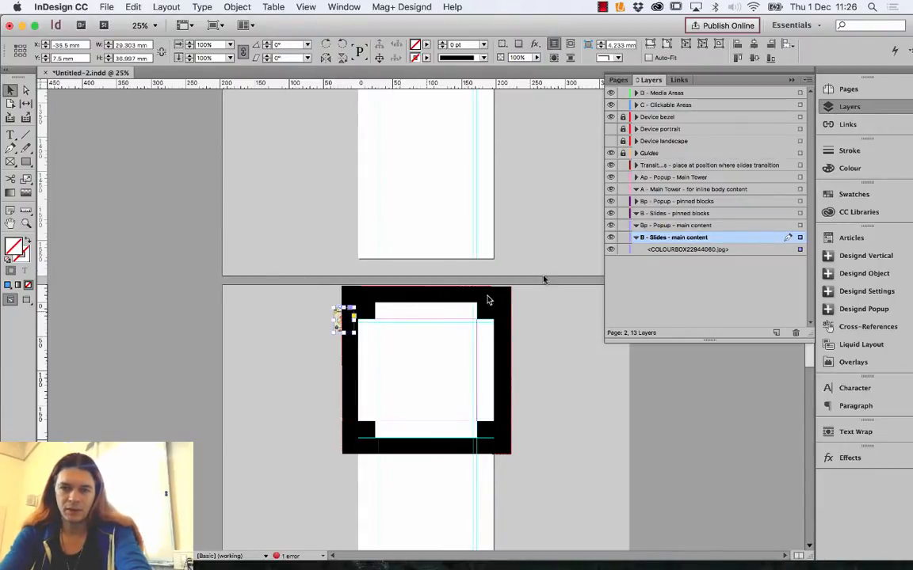
{"action": "left_click", "coordinate": [610, 116]}
{"action": "left_click", "coordinate": [610, 128]}
- Scale the comic image to about 197 mm wide over page 2 and crop its frame to about 219 mm high
{"action": "left_click_drag", "start_coordinate": [345, 317], "coordinate": [492, 436]}
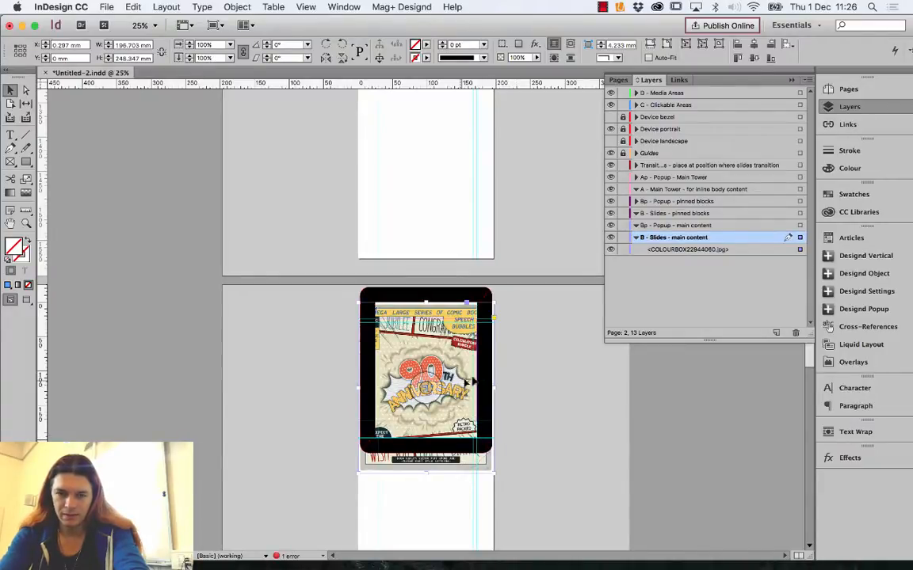
{"action": "left_click_drag", "start_coordinate": [441, 367], "coordinate": [468, 377]}
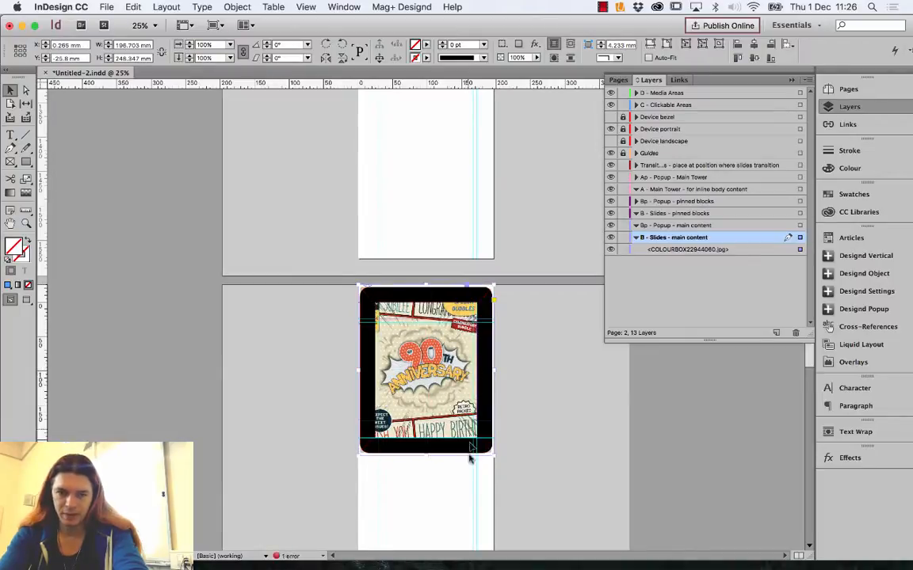
{"action": "left_click_drag", "start_coordinate": [427, 454], "coordinate": [428, 452]}
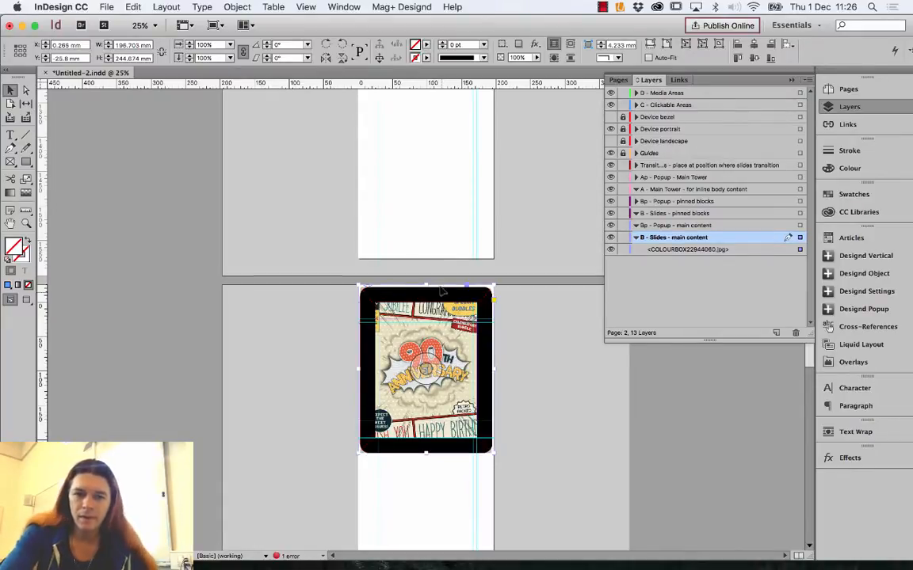
{"action": "left_click_drag", "start_coordinate": [426, 285], "coordinate": [425, 304]}
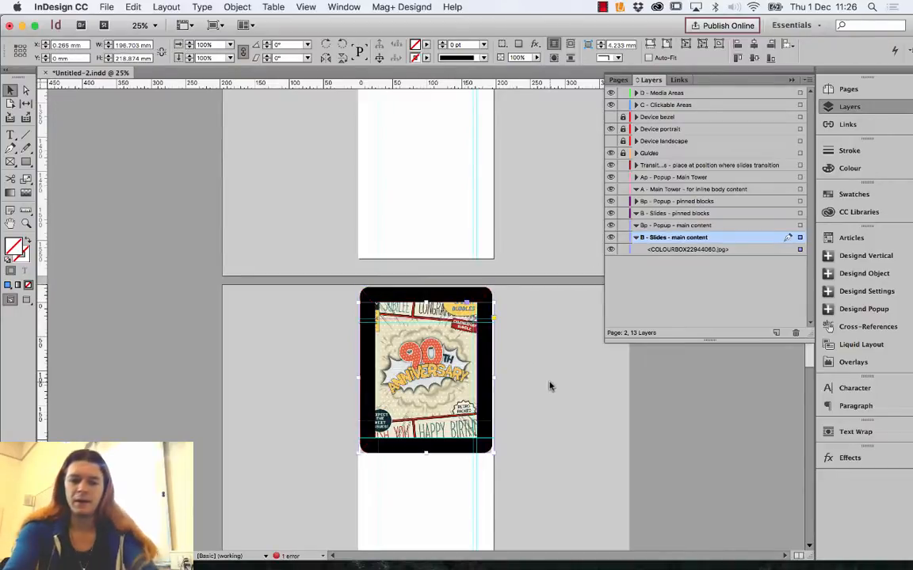
- Draw a rectangle about 129 mm by 68 mm over the upper part of the comic image and fill it black
{"action": "key", "text": "super+0"}
{"action": "left_click", "coordinate": [26, 224]}
{"action": "left_click", "coordinate": [425, 120]}
{"action": "left_click", "coordinate": [412, 317]}
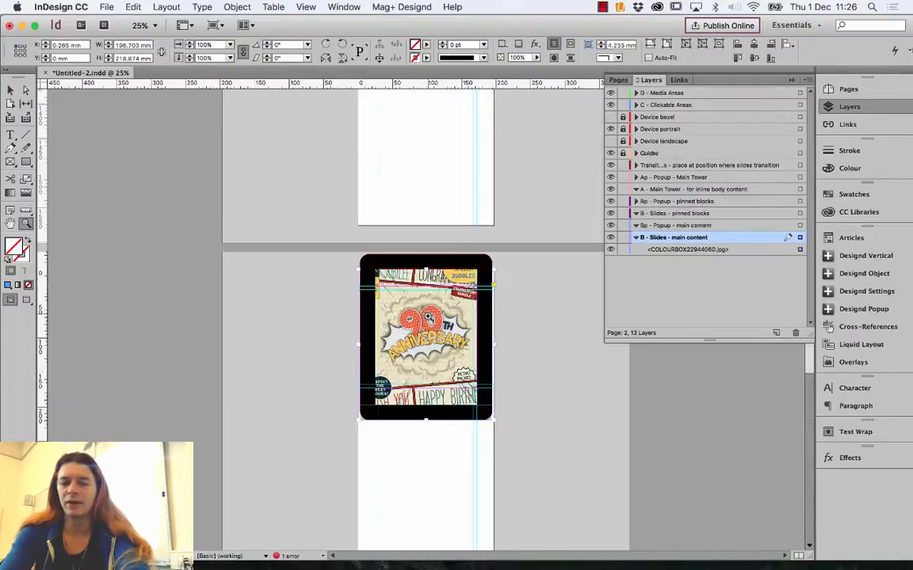
{"action": "left_click", "coordinate": [427, 340]}
{"action": "left_click", "coordinate": [434, 354]}
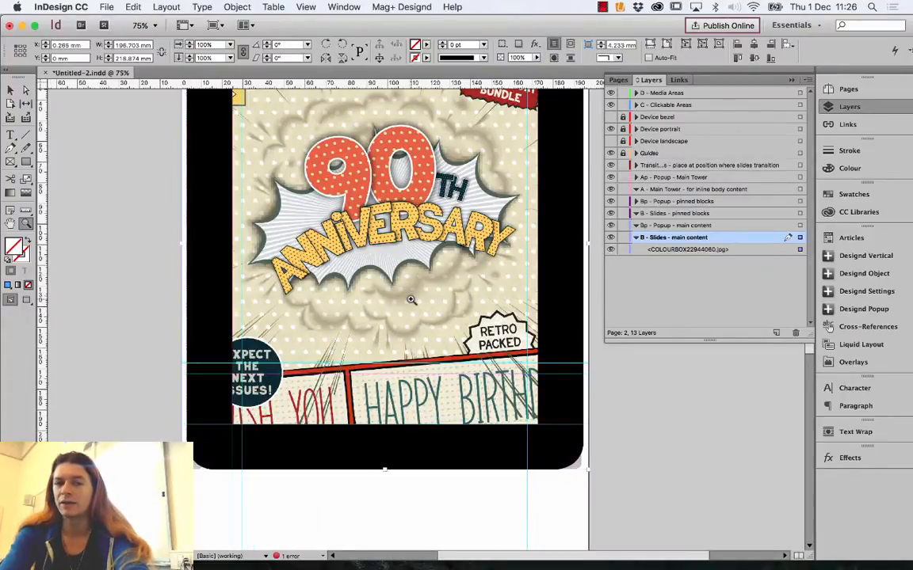
{"action": "left_click", "coordinate": [411, 302]}
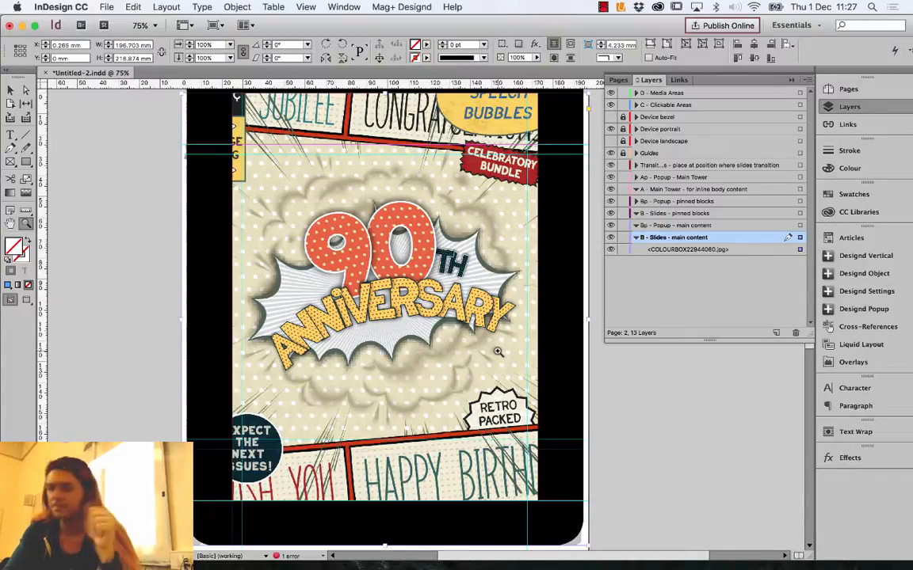
{"action": "left_click", "coordinate": [26, 159]}
{"action": "scroll", "coordinate": [255, 262], "scroll_direction": "up", "scroll_amount": 2}
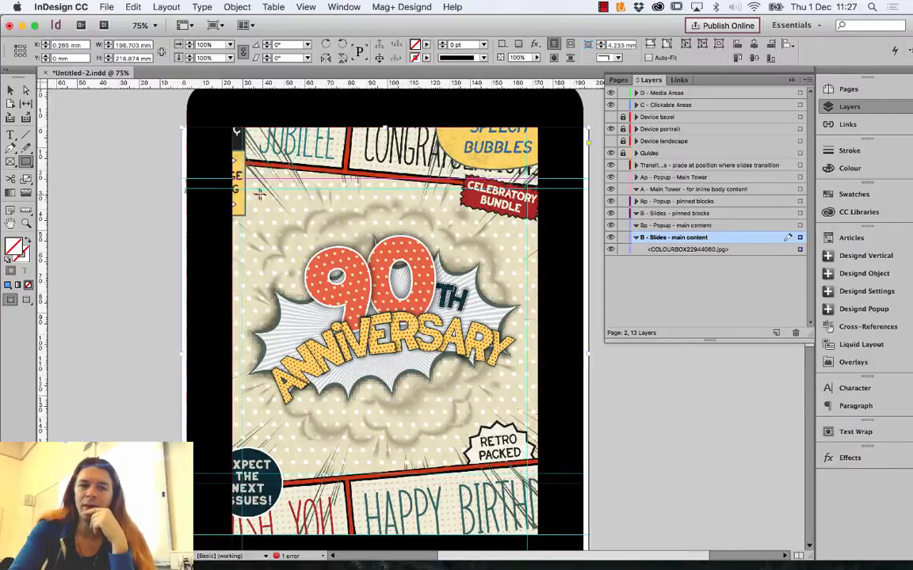
{"action": "left_click_drag", "start_coordinate": [248, 193], "coordinate": [517, 336]}
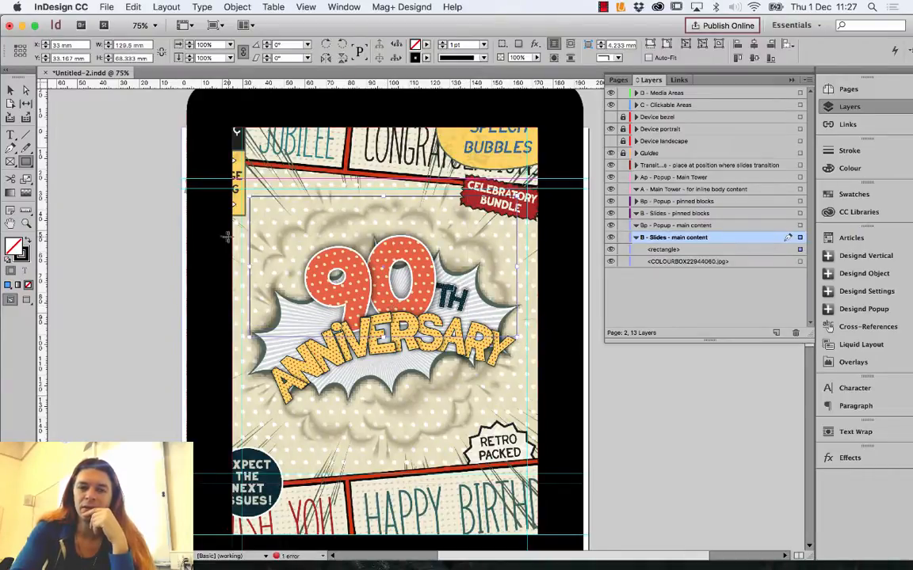
{"action": "left_click", "coordinate": [27, 240]}
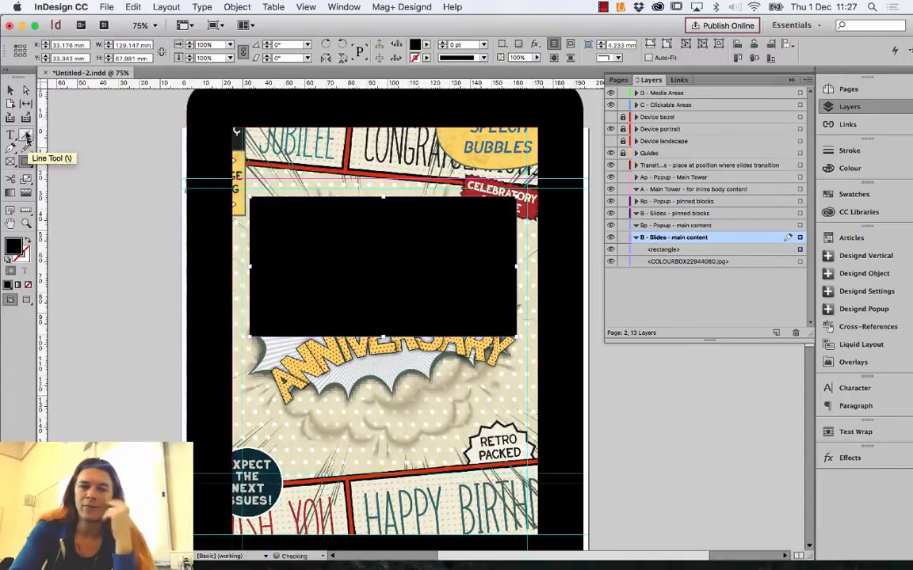
- Choose Block as the black rectangle's Designd object type and nudge the rectangle about 1 mm to the right
{"action": "left_click", "coordinate": [10, 90]}
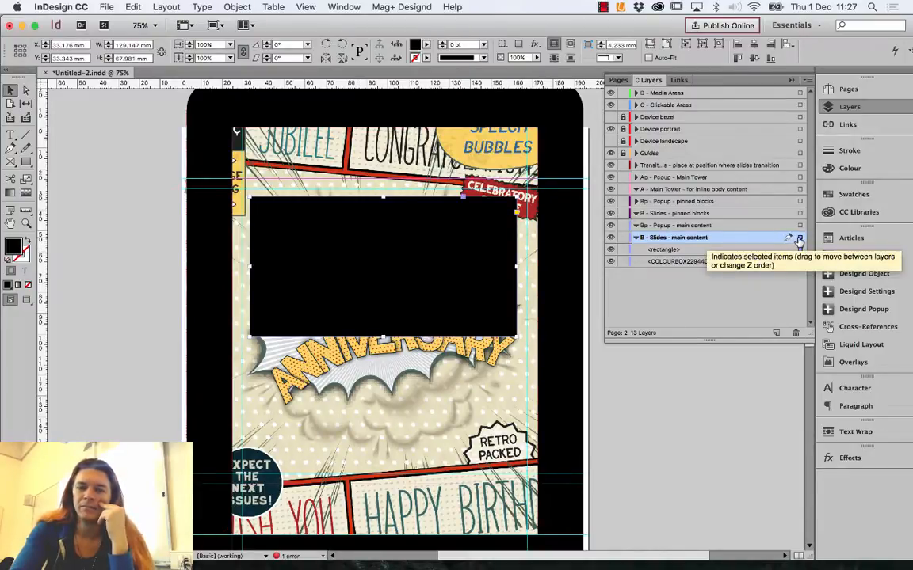
{"action": "left_click", "coordinate": [867, 274]}
{"action": "left_click", "coordinate": [788, 240]}
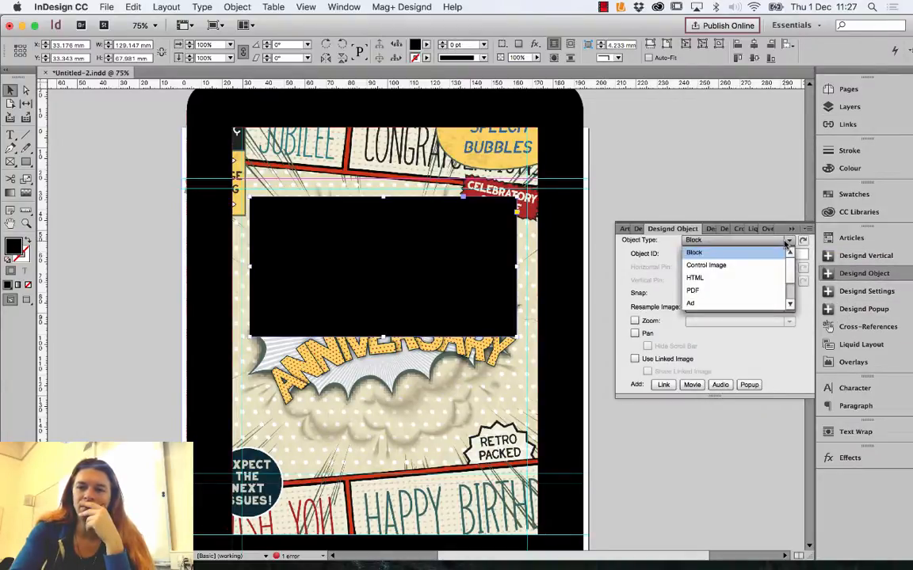
{"action": "left_click", "coordinate": [697, 252]}
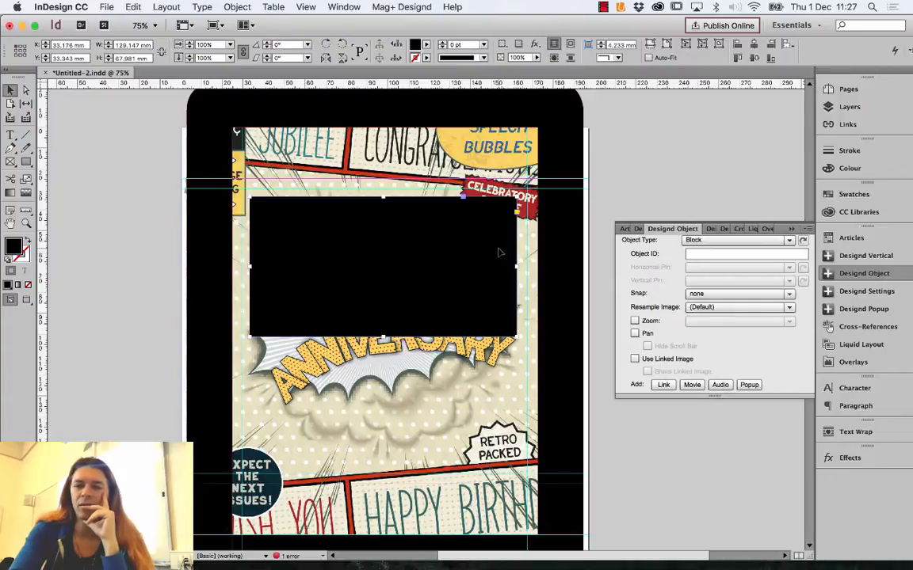
{"action": "left_click_drag", "start_coordinate": [499, 252], "coordinate": [506, 252]}
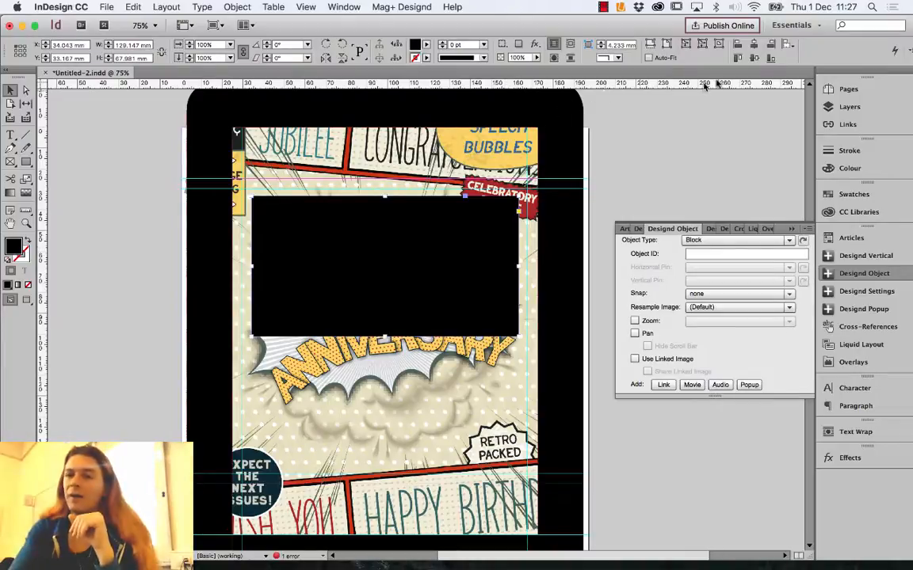
- Check the black rectangle's layer placement and its Designd Object options for a block
{"action": "left_click", "coordinate": [845, 89]}
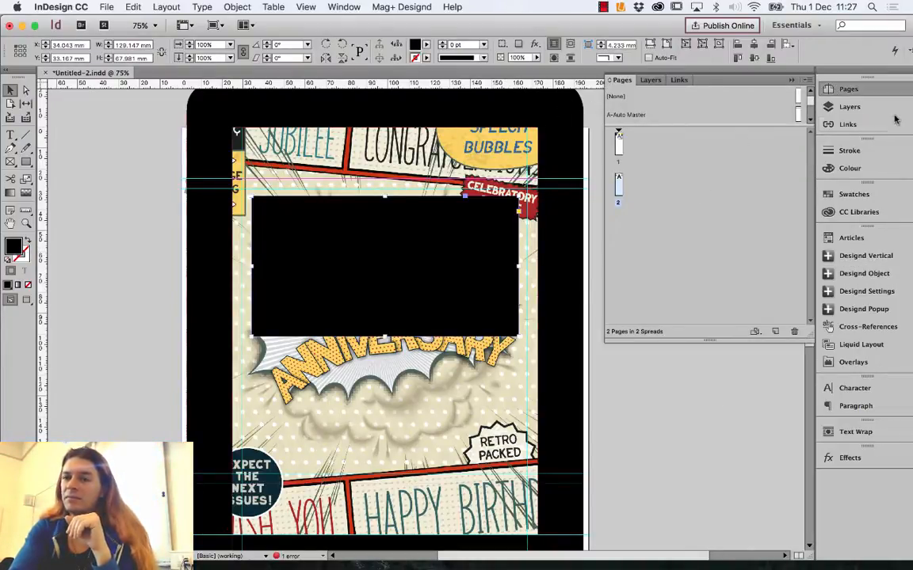
{"action": "left_click", "coordinate": [846, 106]}
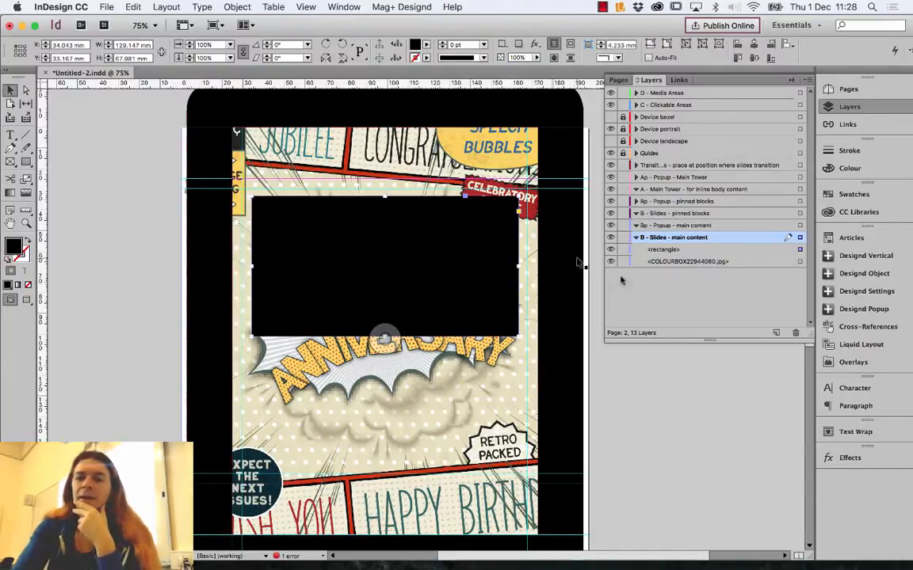
{"action": "left_click", "coordinate": [887, 273]}
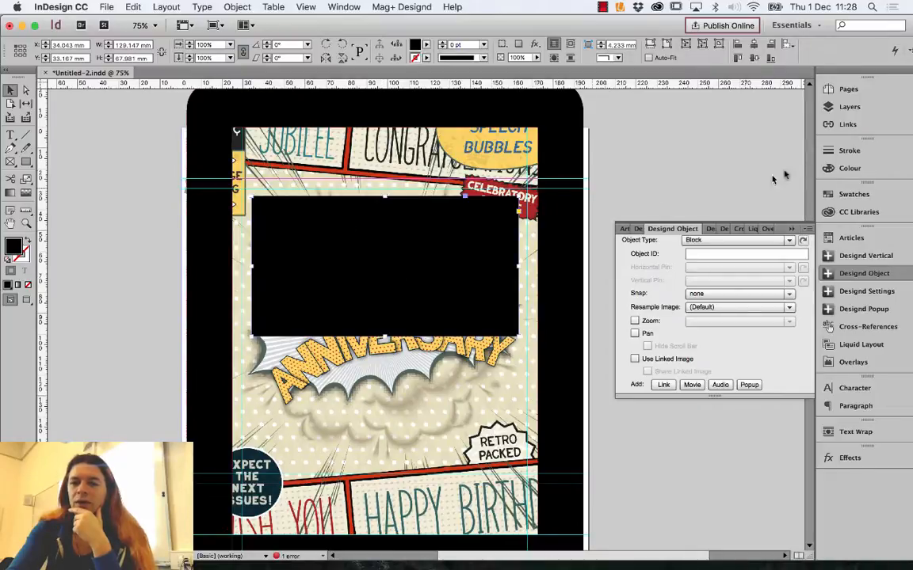
{"action": "left_click", "coordinate": [848, 106]}
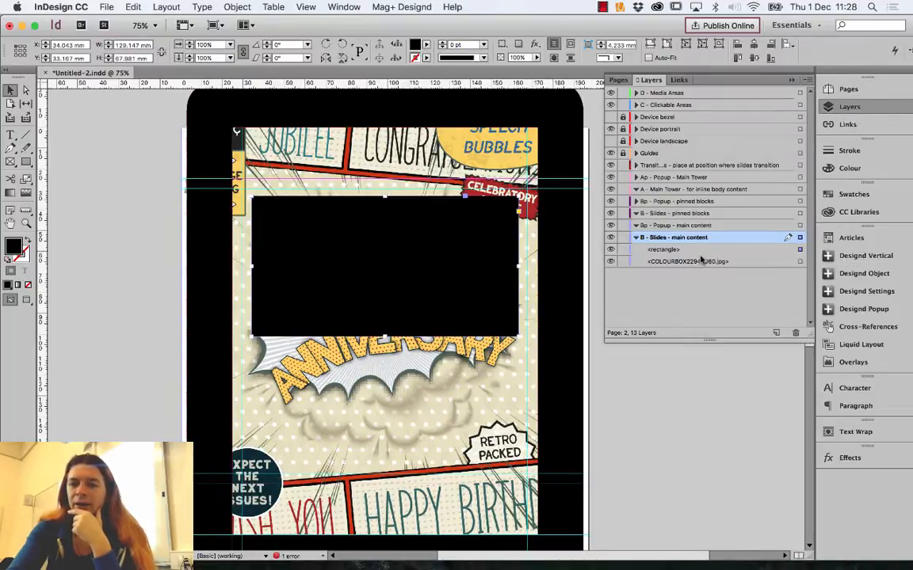
{"action": "left_click", "coordinate": [863, 273]}
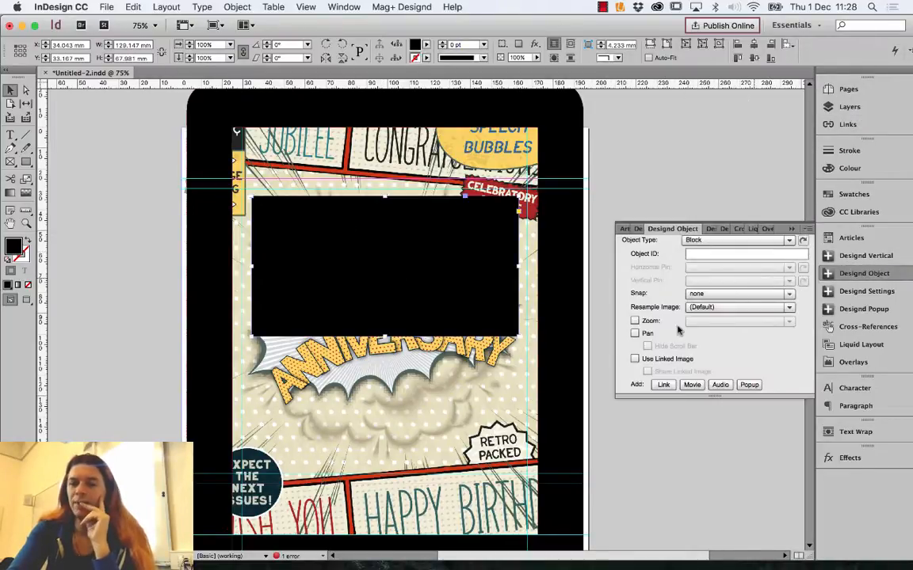
{"action": "left_click", "coordinate": [688, 385]}
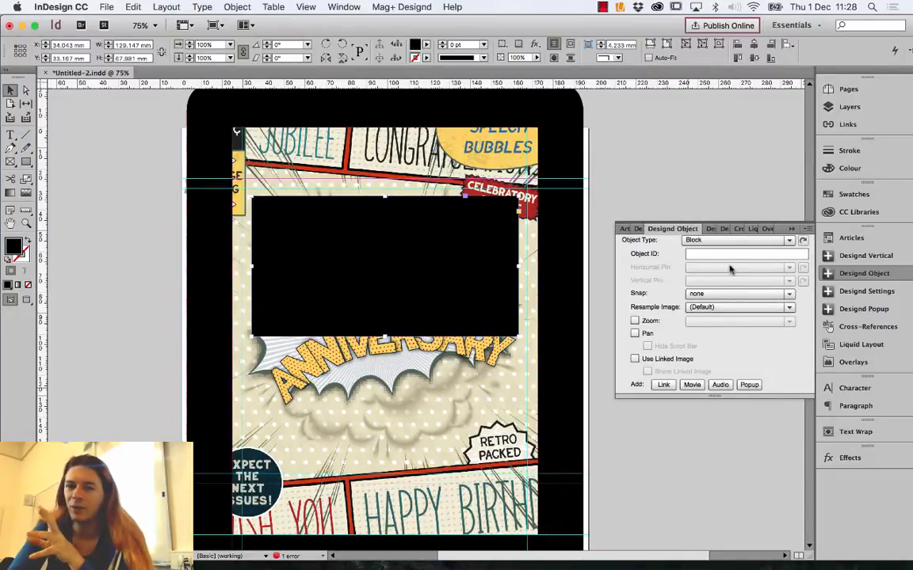
- Set the black rectangle's Designd object type to HTML and check its layer placement
{"action": "left_click", "coordinate": [737, 241]}
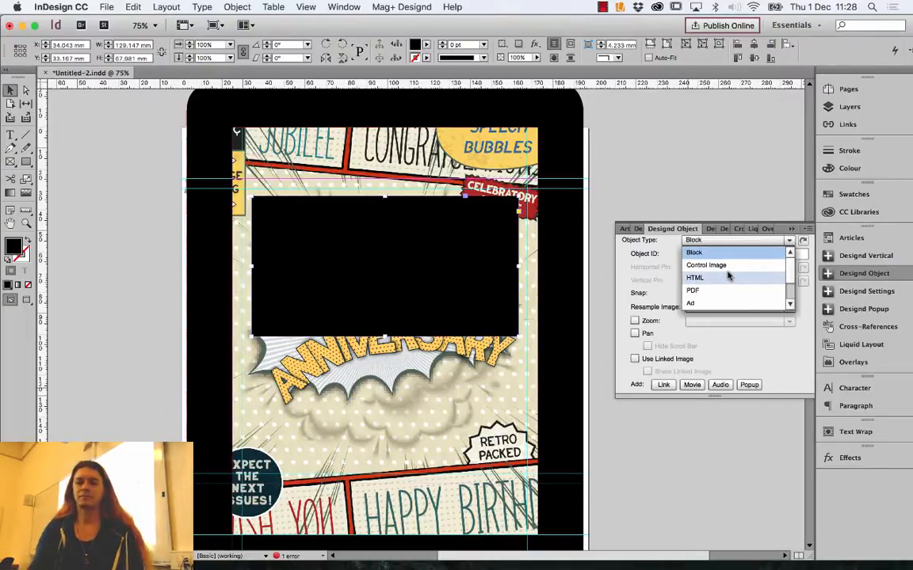
{"action": "left_click", "coordinate": [728, 276]}
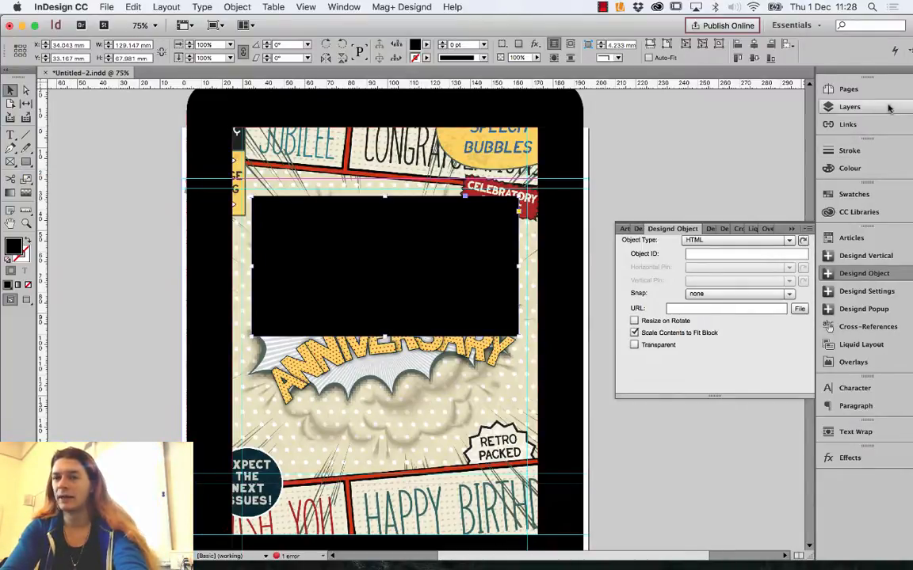
{"action": "left_click", "coordinate": [846, 106]}
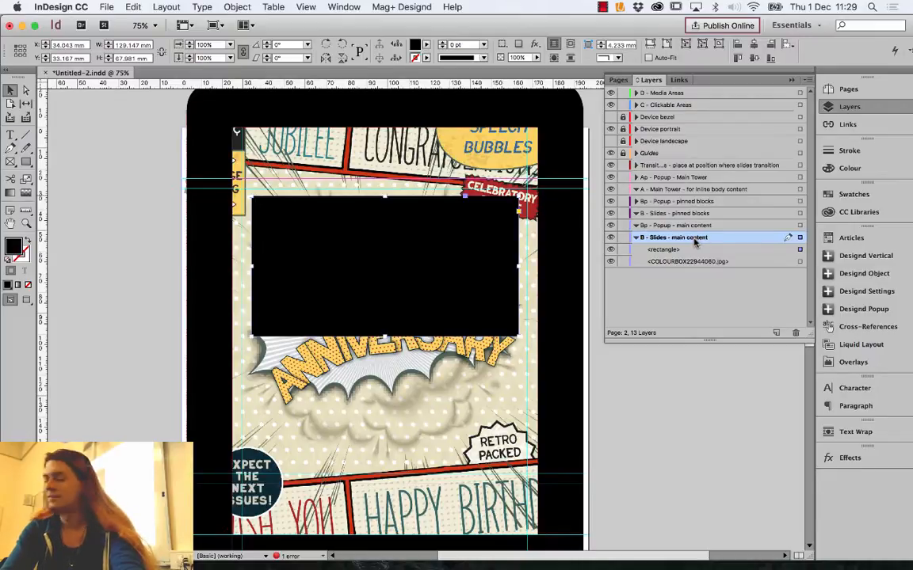
{"action": "left_click", "coordinate": [832, 274]}
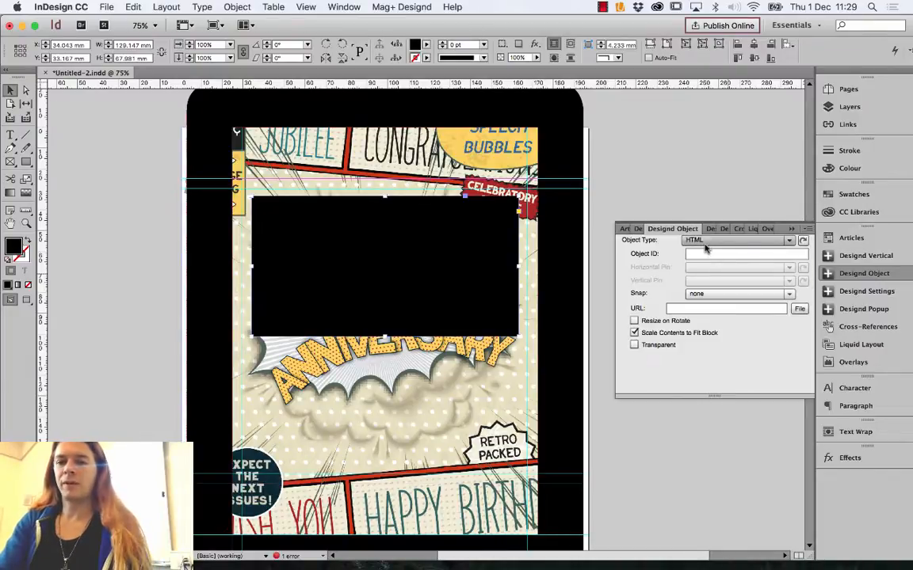
{"action": "left_click", "coordinate": [686, 308]}
{"action": "type", "text": "www.magplus.com"}
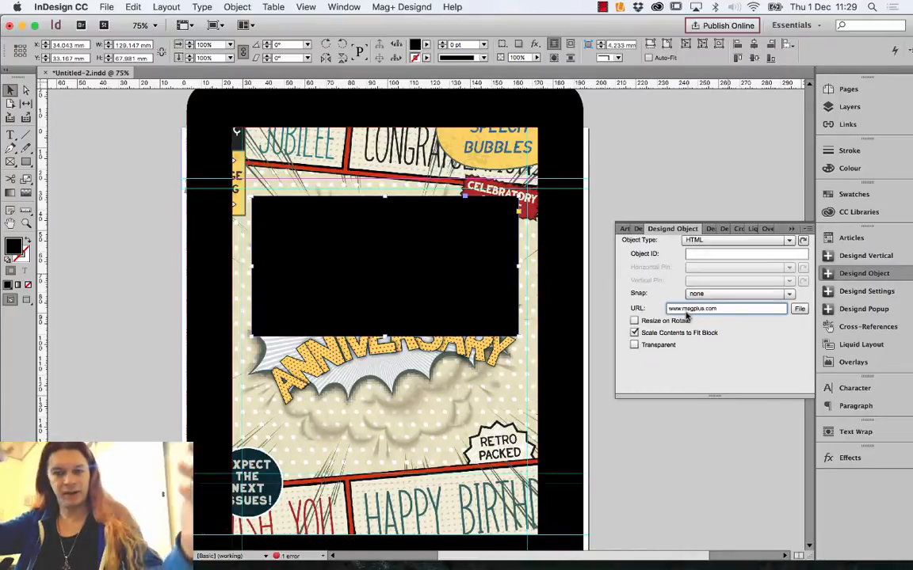
{"action": "type", "text": "http://"}
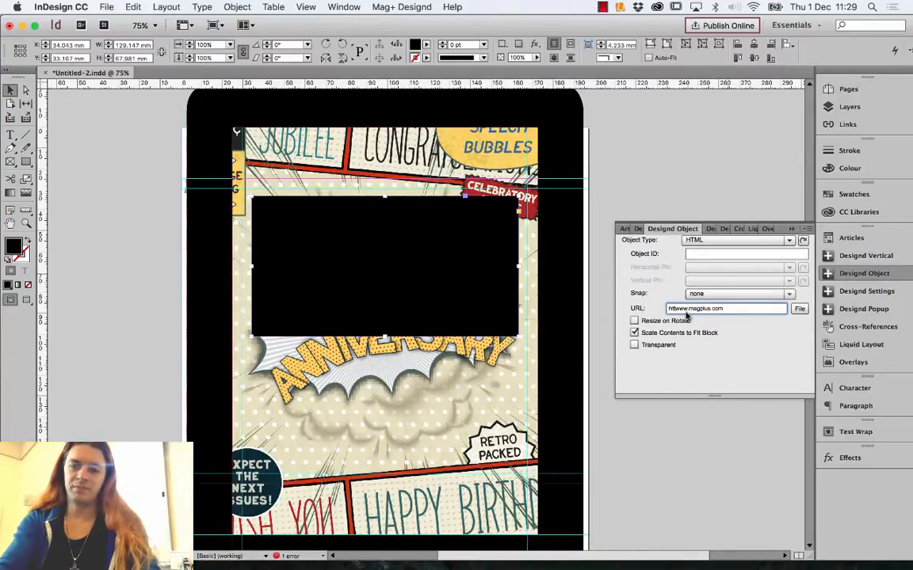
{"action": "type", "text": "//"}
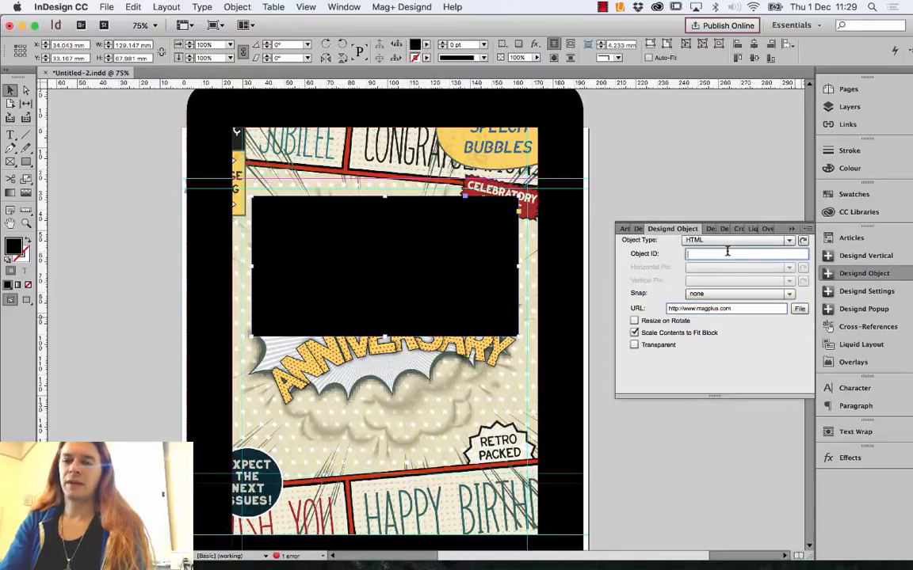
- Run a Fast Review of the Apple iPad layout and check it on the mirrored iPad screen in Reflector
{"action": "left_click", "coordinate": [835, 260]}
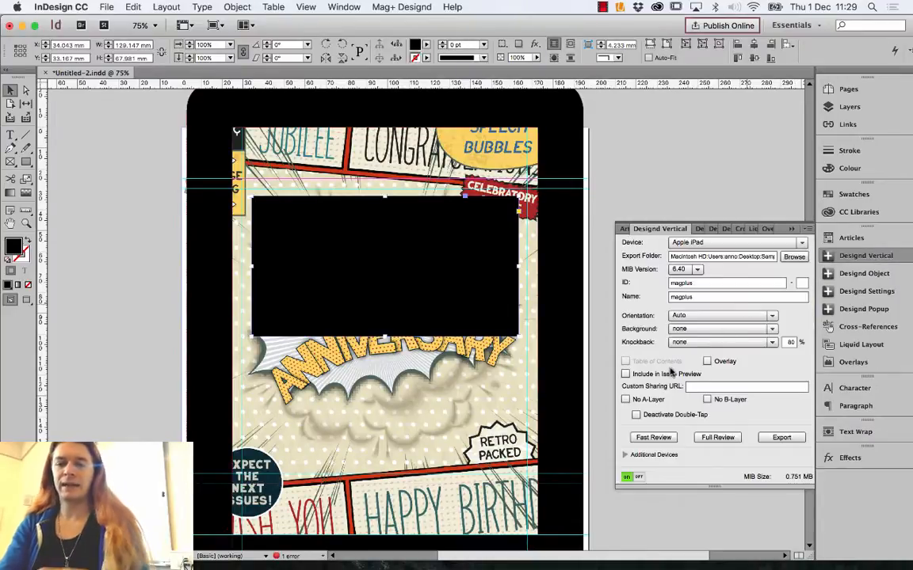
{"action": "left_click", "coordinate": [654, 437]}
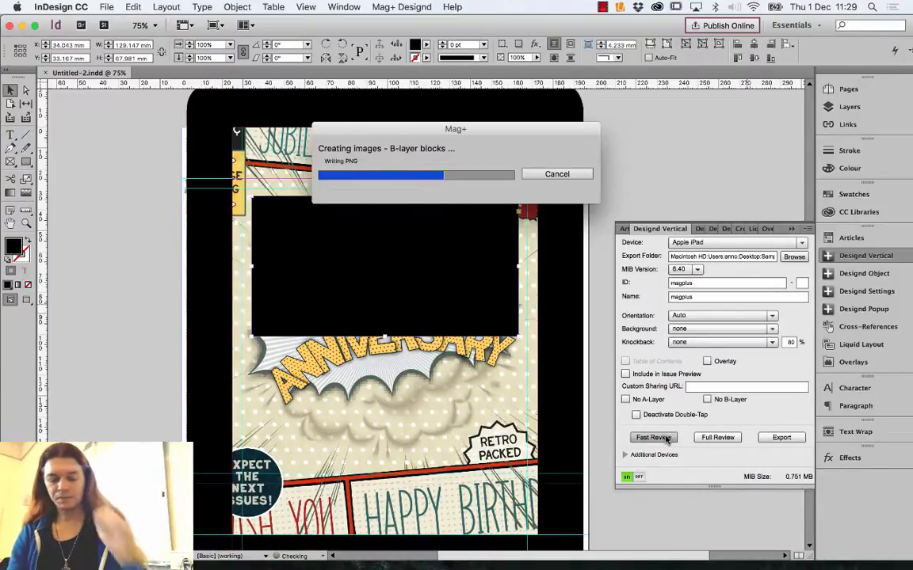
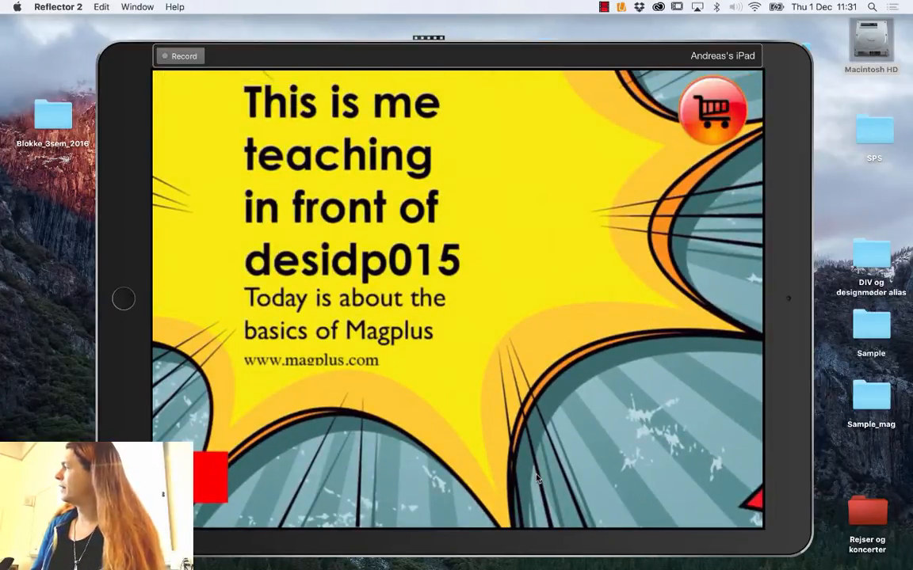
{"action": "key", "text": "ctrl+Right"}
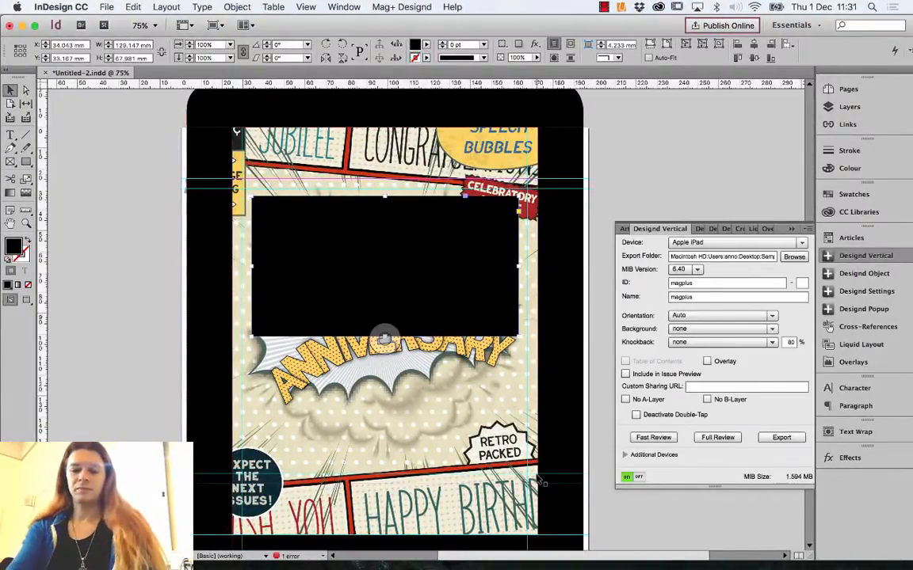
{"action": "key", "text": "ctrl+Left"}
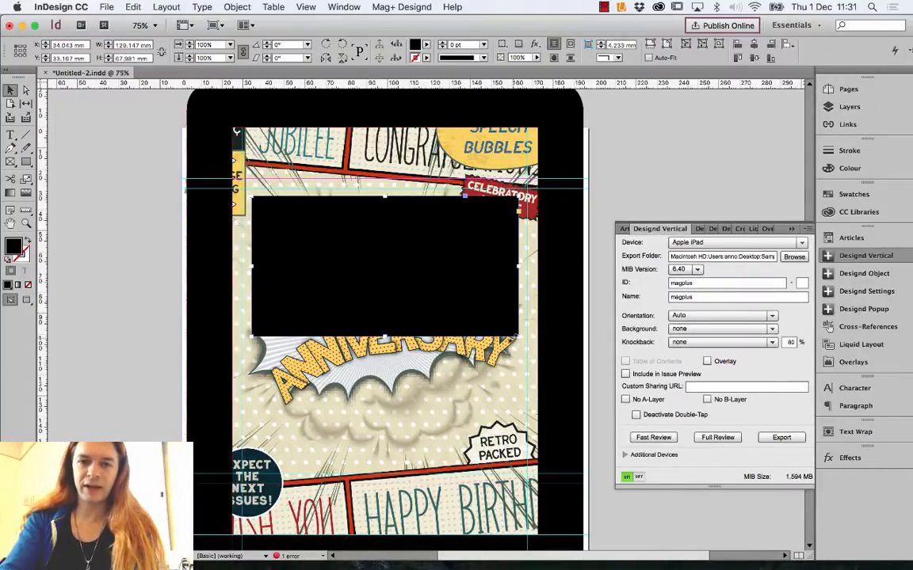
- Shrink the black HTML rectangle to about 59 mm by 31 mm, keeping its upper-left corner in place
{"action": "left_click_drag", "start_coordinate": [516, 338], "coordinate": [373, 260]}
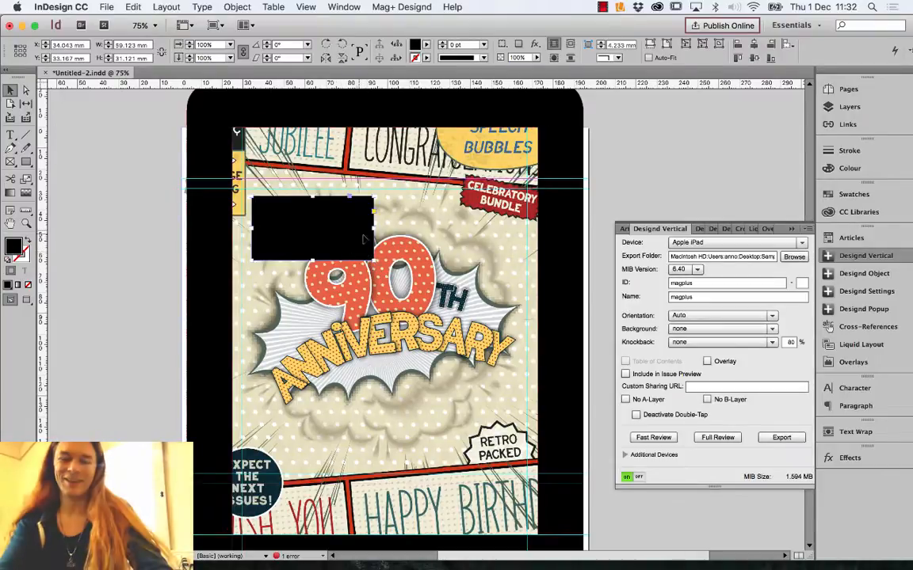
{"action": "left_click", "coordinate": [619, 200]}
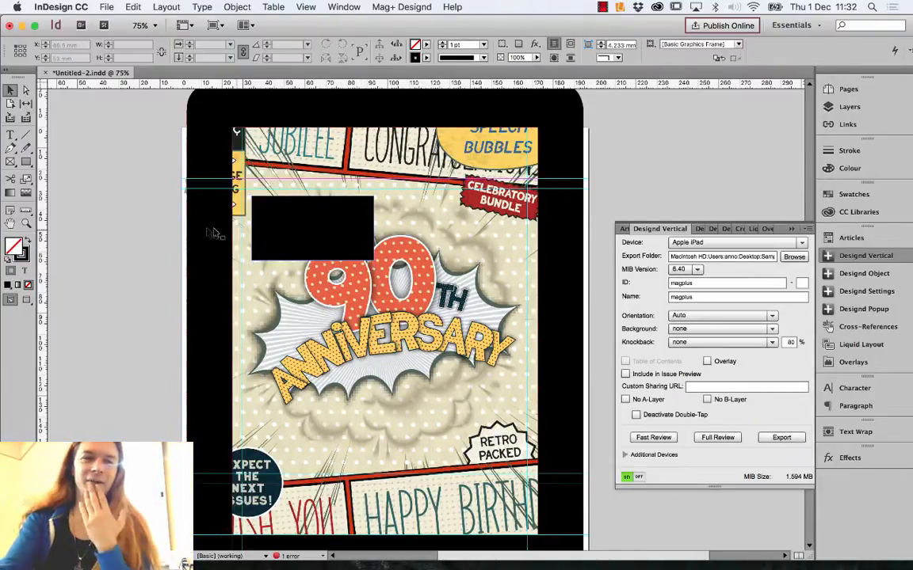
{"action": "left_click", "coordinate": [11, 161]}
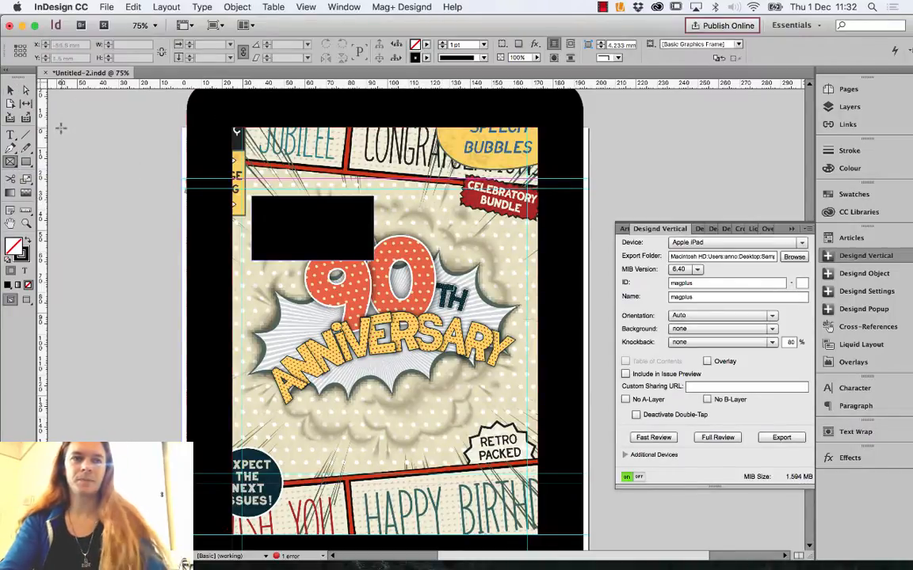
{"action": "left_click", "coordinate": [11, 90]}
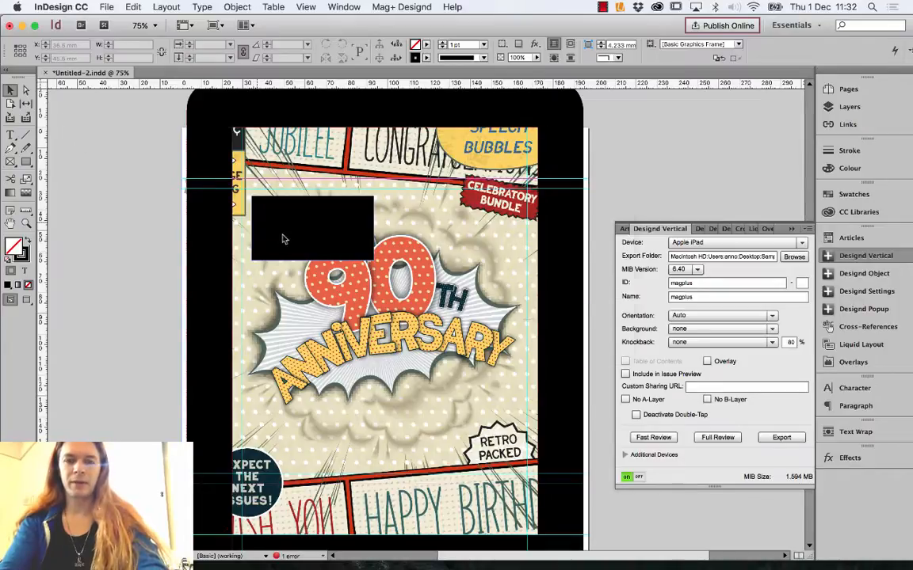
- Preview the images in the Stocks folder and load COLOURBOX21952560.jpg for placing
{"action": "key", "text": "super+d"}
{"action": "left_click", "coordinate": [394, 173]}
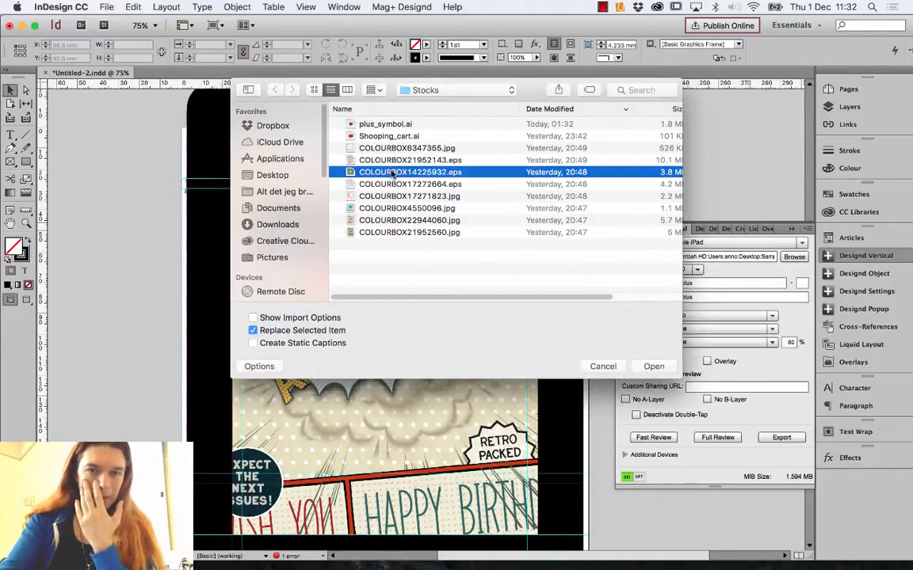
{"action": "left_click", "coordinate": [391, 160]}
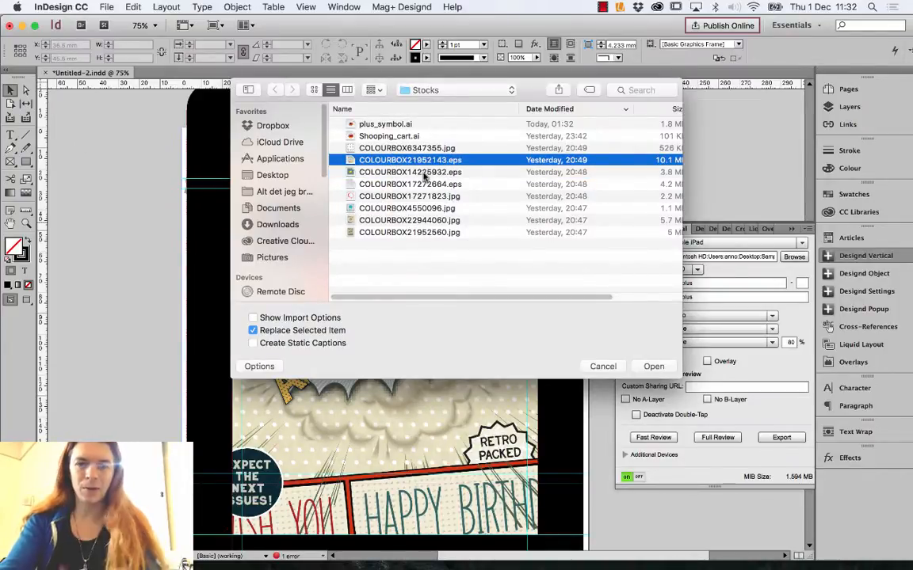
{"action": "key", "text": "space"}
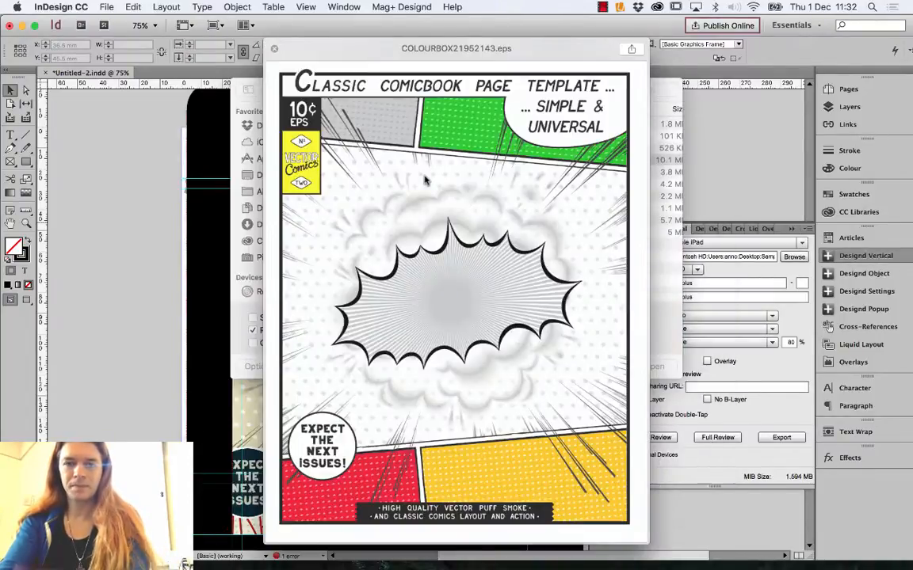
{"action": "key", "text": "Down"}
{"action": "key", "text": "Down"}
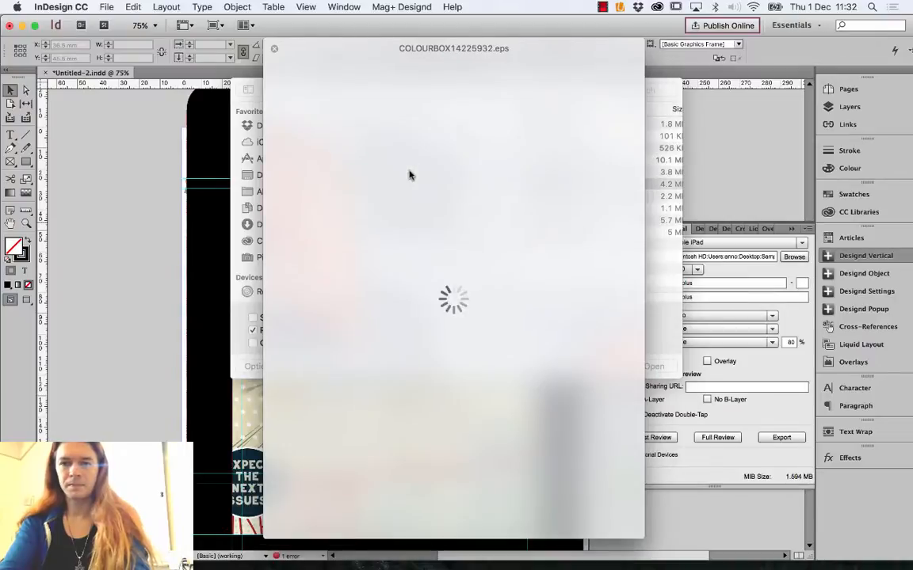
{"action": "key", "text": "Down"}
{"action": "key", "text": "Down"}
{"action": "key", "text": "Down"}
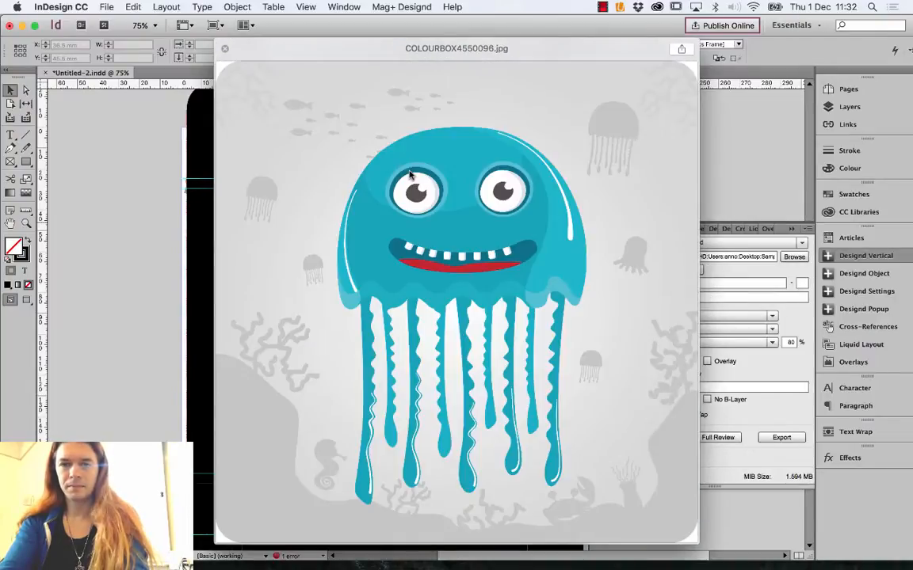
{"action": "key", "text": "Down"}
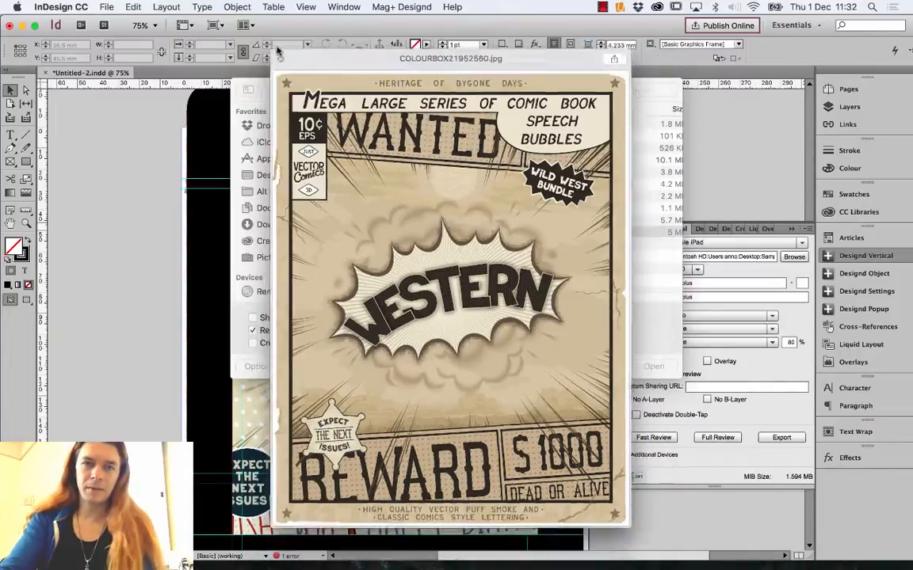
{"action": "key", "text": "space"}
{"action": "left_click", "coordinate": [654, 367]}
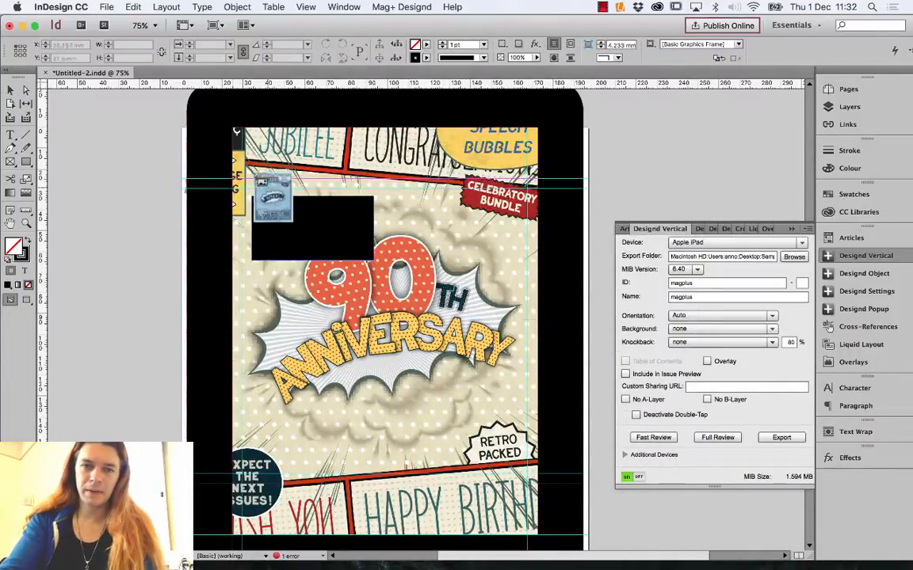
- Place the western poster image about 29 mm by 37 mm and position it at about X 128 mm, Y 35.5 mm
{"action": "left_click_drag", "start_coordinate": [143, 173], "coordinate": [200, 250]}
{"action": "left_click_drag", "start_coordinate": [178, 196], "coordinate": [466, 224]}
{"action": "left_click", "coordinate": [898, 111]}
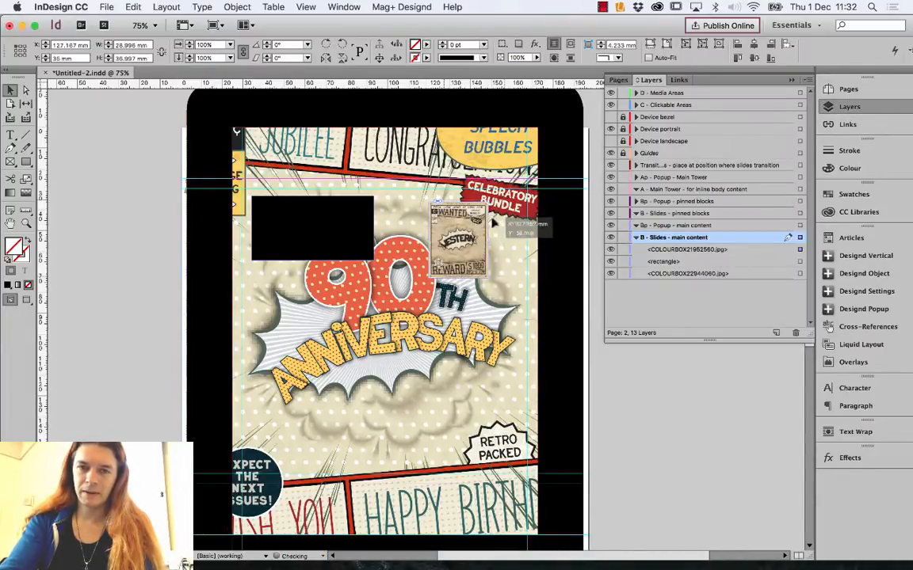
{"action": "left_click_drag", "start_coordinate": [485, 224], "coordinate": [502, 227]}
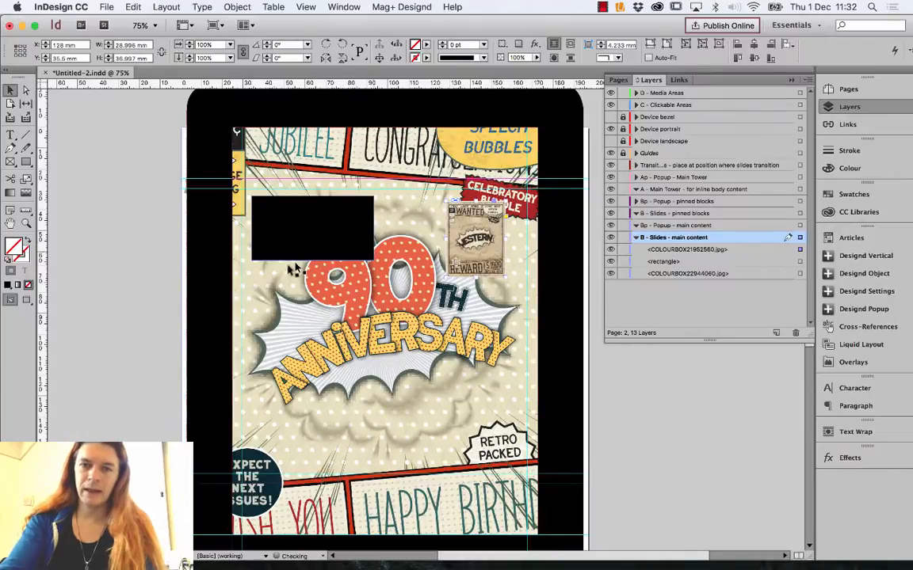
- Try the western poster image on the B - Slides - pinned blocks layer and return it to B - Slides - main content
{"action": "left_click_drag", "start_coordinate": [370, 196], "coordinate": [431, 254]}
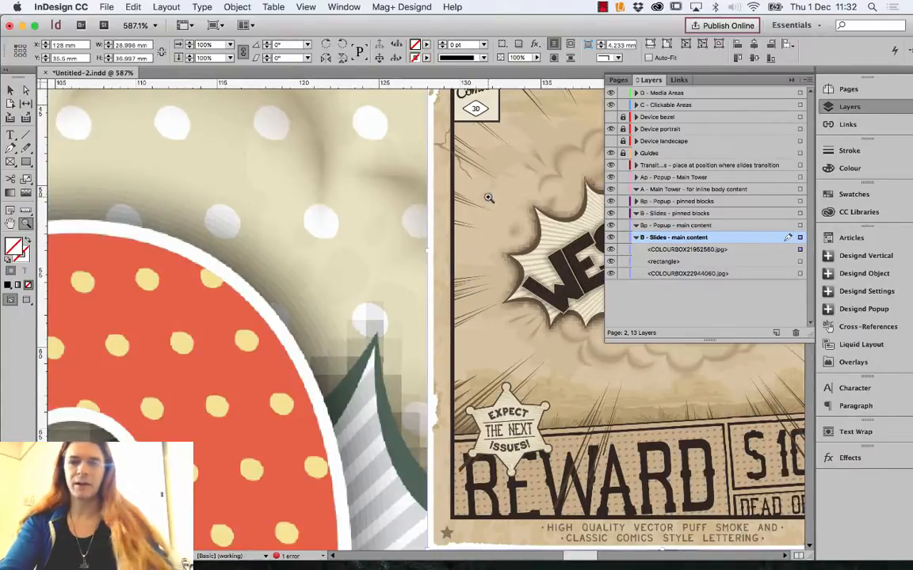
{"action": "left_click_drag", "start_coordinate": [500, 174], "coordinate": [455, 387]}
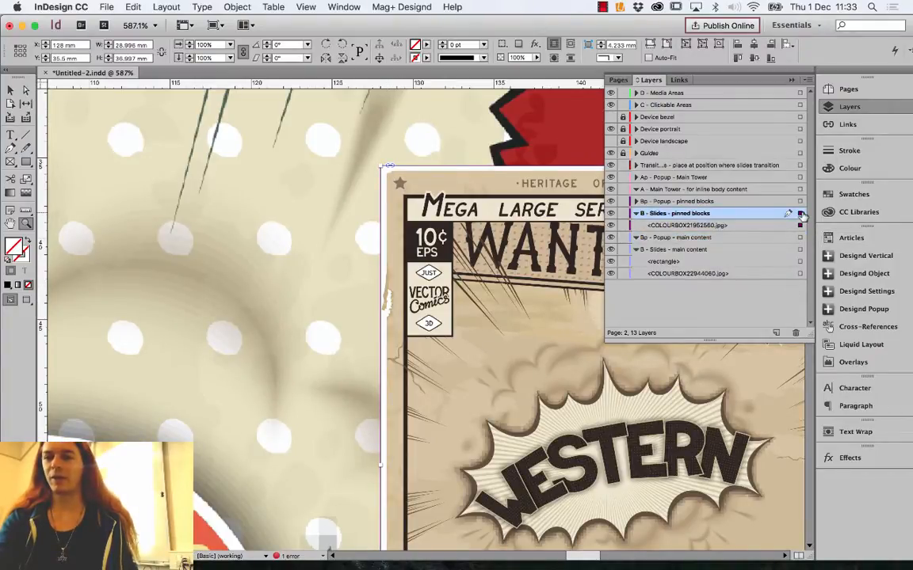
{"action": "left_click_drag", "start_coordinate": [799, 251], "coordinate": [800, 250]}
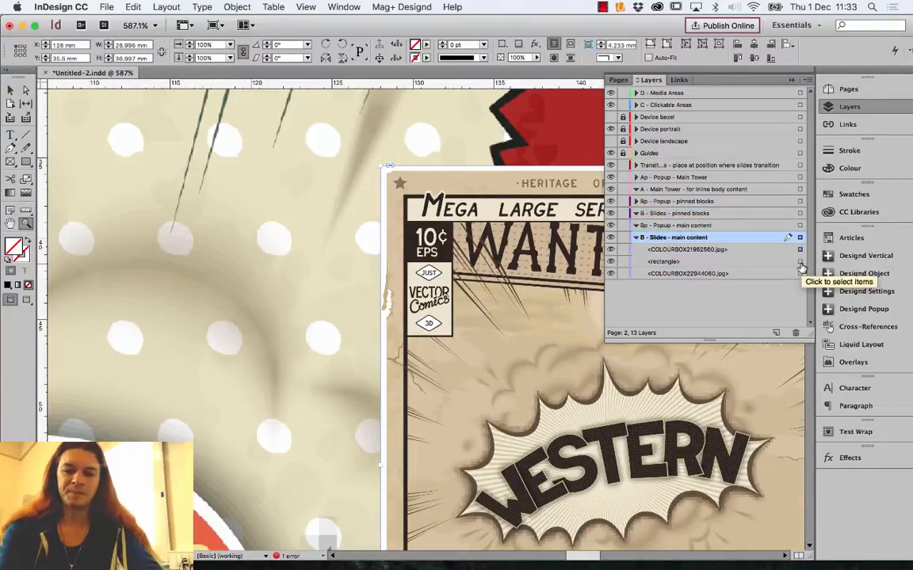
{"action": "key", "text": "super+minus"}
{"action": "key", "text": "super+minus"}
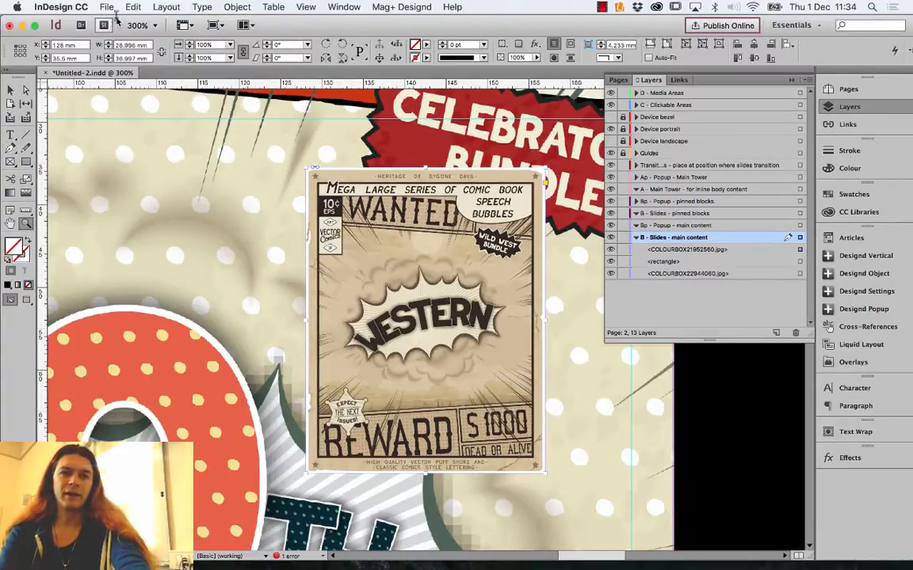
- Place plus_symbol.ai about 22.6 mm square on the Bp - Popup - main content layer and centre it over the western poster
{"action": "key", "text": "super+d"}
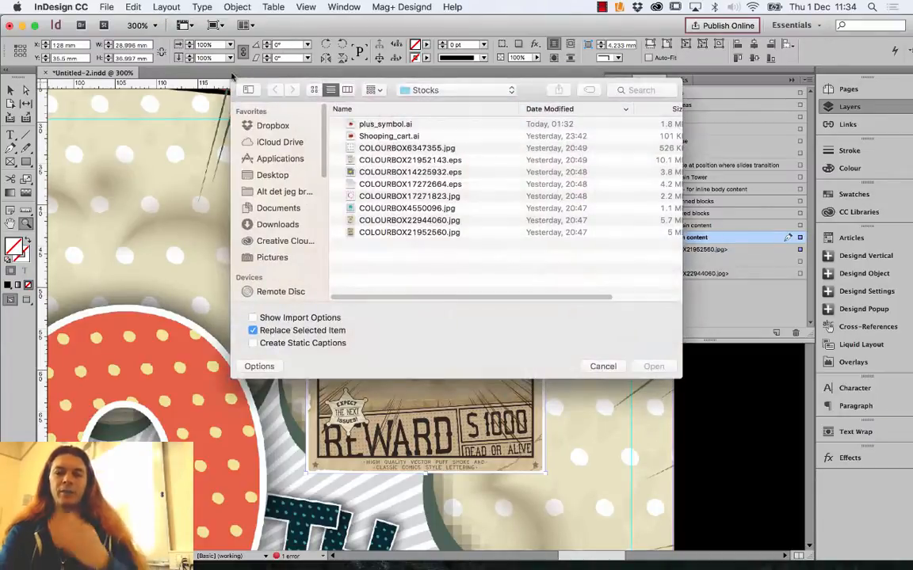
{"action": "left_click", "coordinate": [346, 124]}
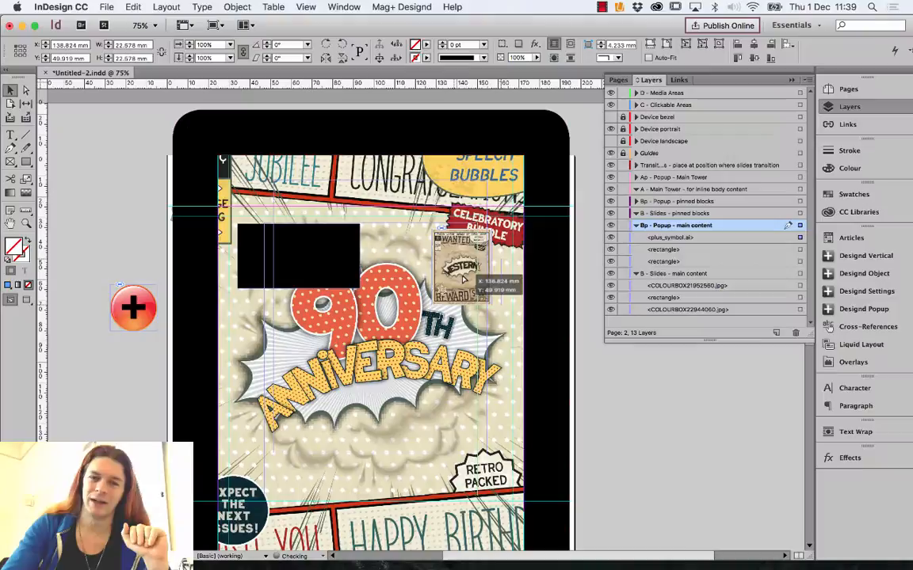
{"action": "mouse_move", "coordinate": [463, 278]}
{"action": "left_mouse_down"}
{"action": "mouse_move", "coordinate": [480, 284]}
{"action": "mouse_move", "coordinate": [461, 266]}
{"action": "left_mouse_up"}
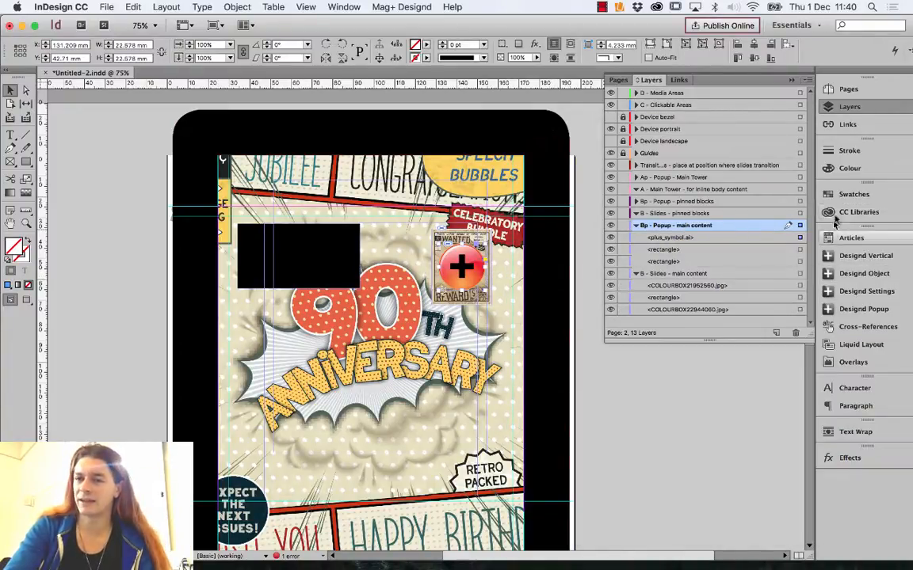
- Add a popup to the plus symbol block and enlarge the popup frame to about 49 mm square
{"action": "left_click", "coordinate": [855, 273]}
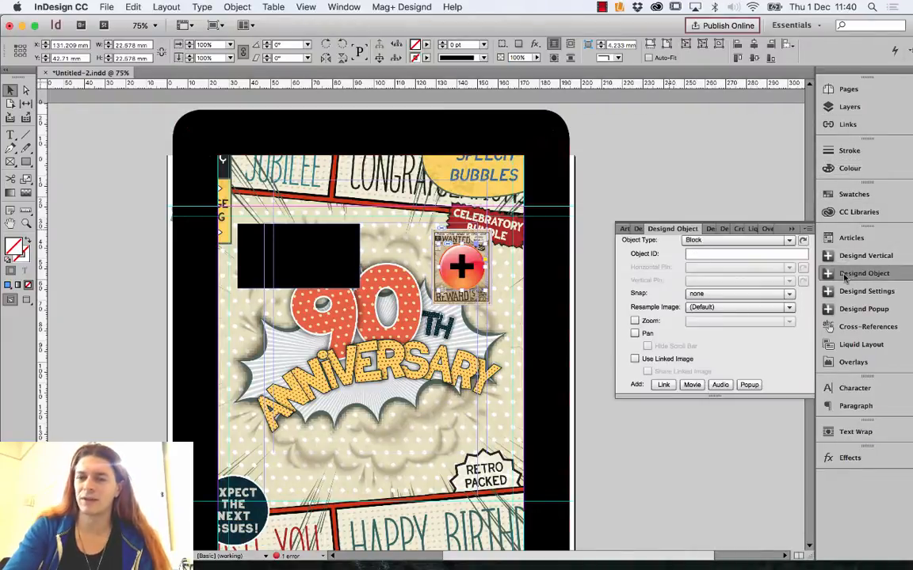
{"action": "left_click", "coordinate": [747, 385]}
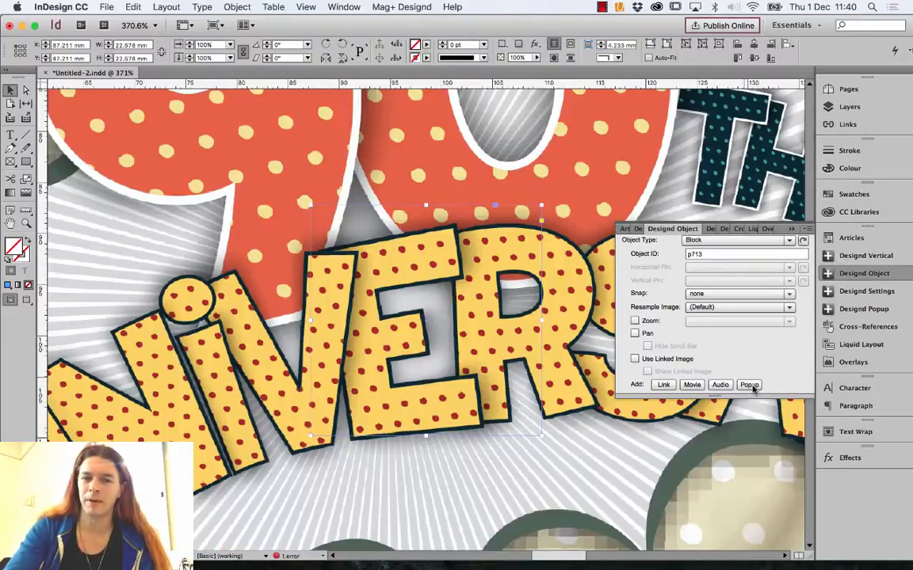
{"action": "key", "text": "super+2"}
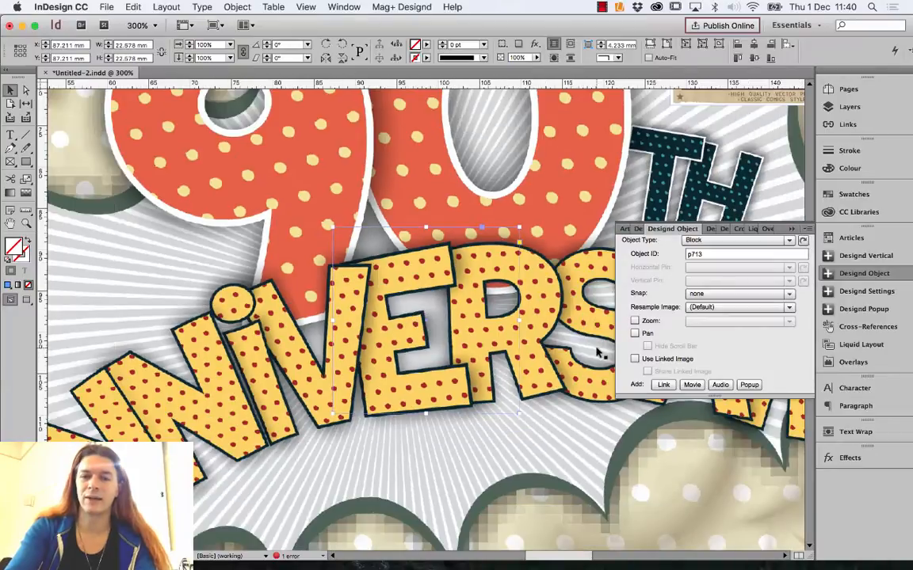
{"action": "key", "text": "super+minus"}
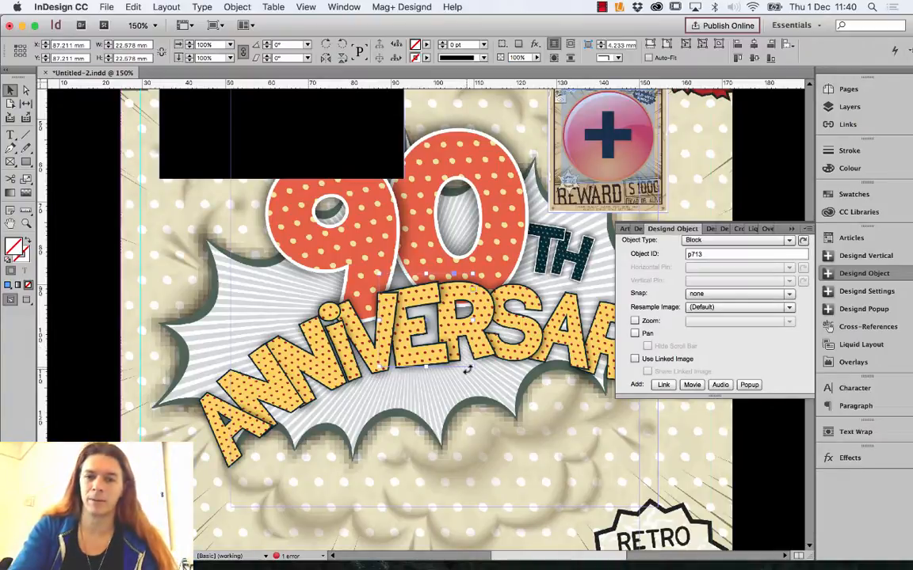
{"action": "key", "text": "super+minus"}
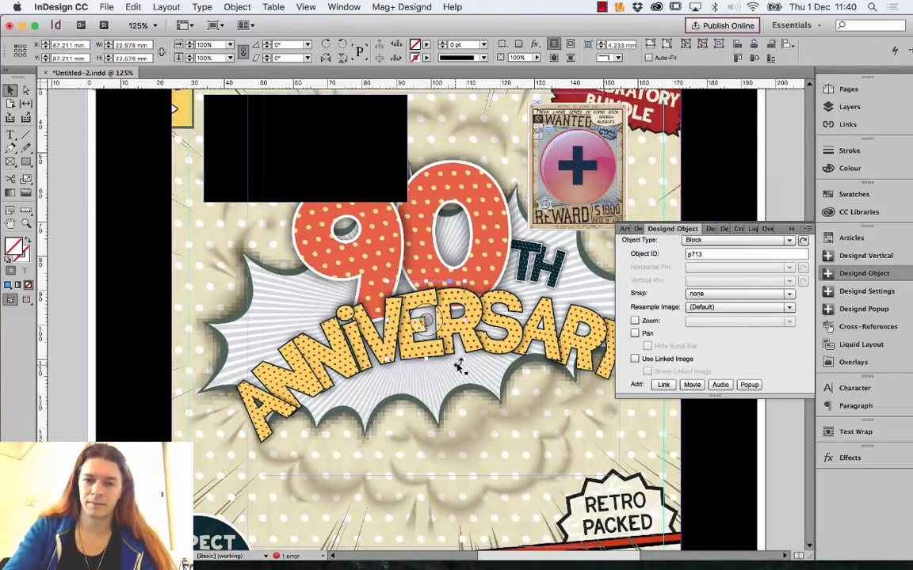
{"action": "left_click_drag", "start_coordinate": [471, 370], "coordinate": [557, 450]}
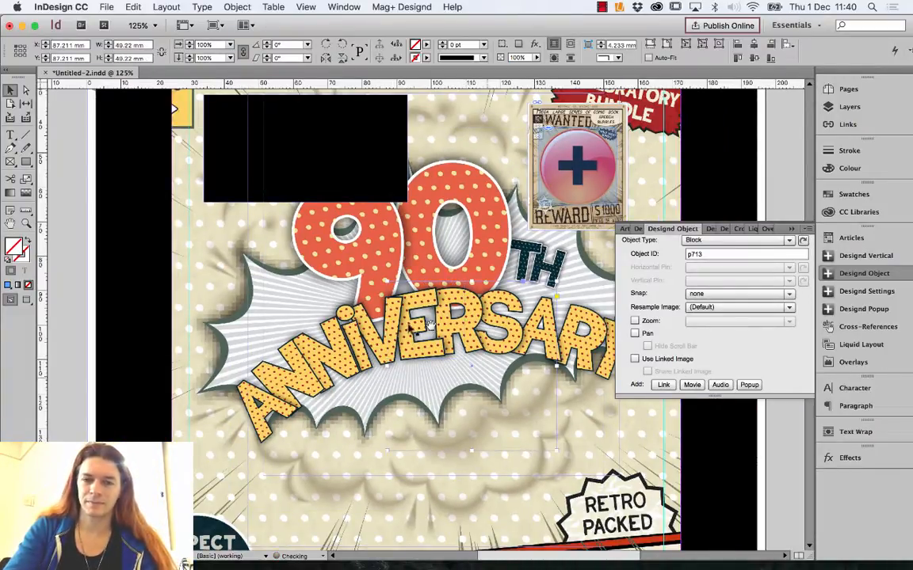
- Enlarge the popup frame to about 84.4 mm square and place COLOURBOX21952560.jpg inside it
{"action": "left_click_drag", "start_coordinate": [385, 277], "coordinate": [265, 160]}
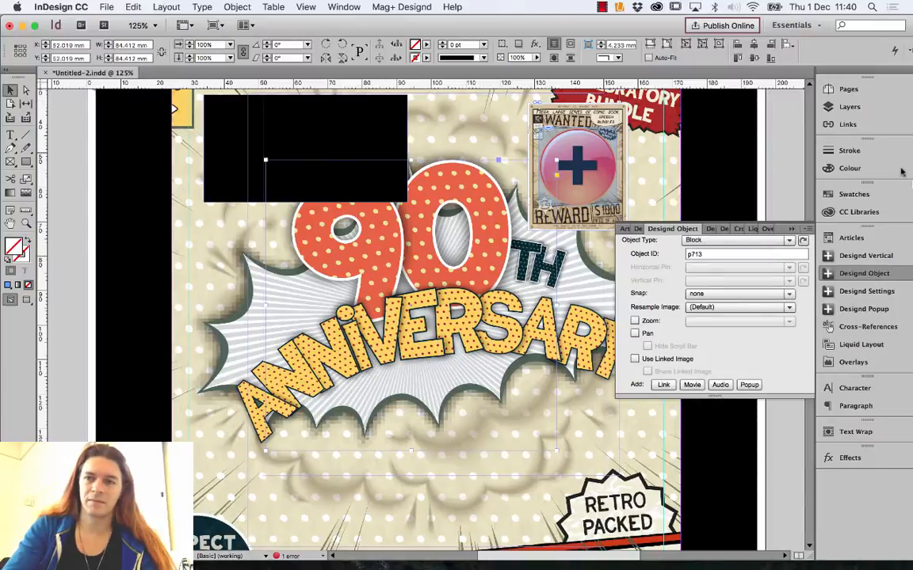
{"action": "left_click", "coordinate": [850, 107]}
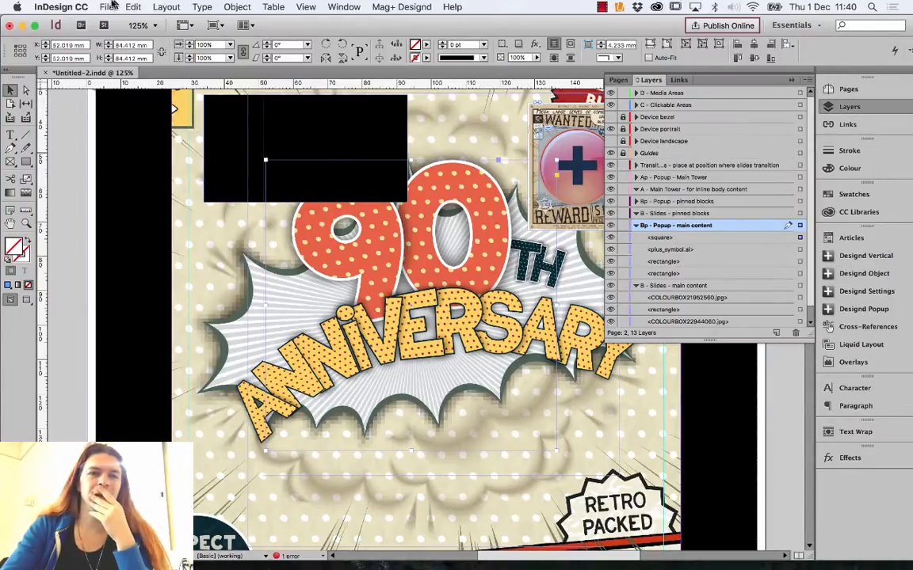
{"action": "left_click", "coordinate": [109, 7]}
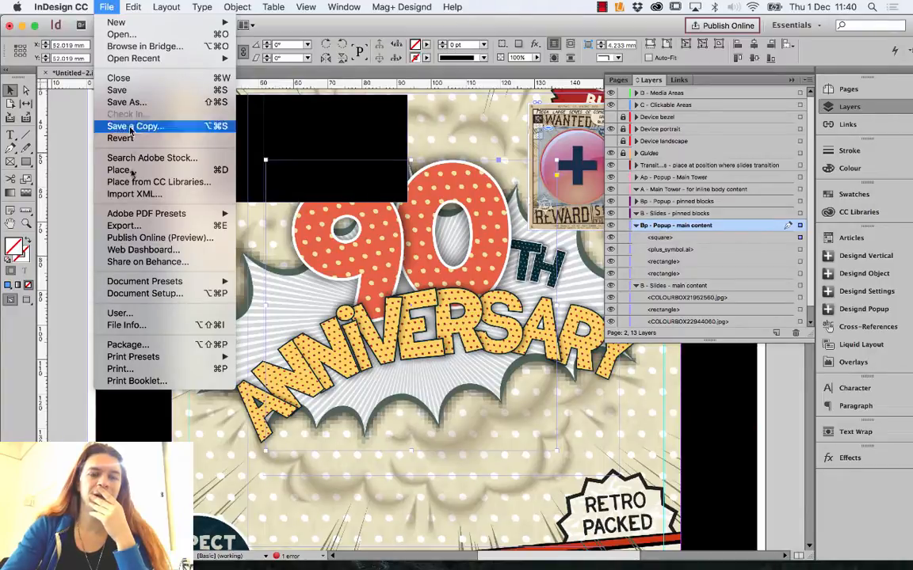
{"action": "left_click", "coordinate": [121, 170]}
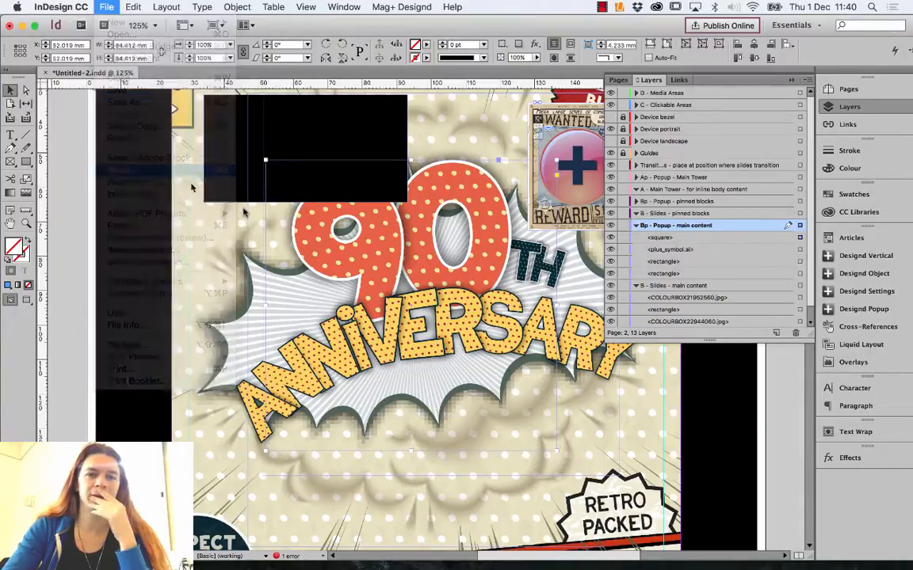
{"action": "left_click", "coordinate": [390, 232]}
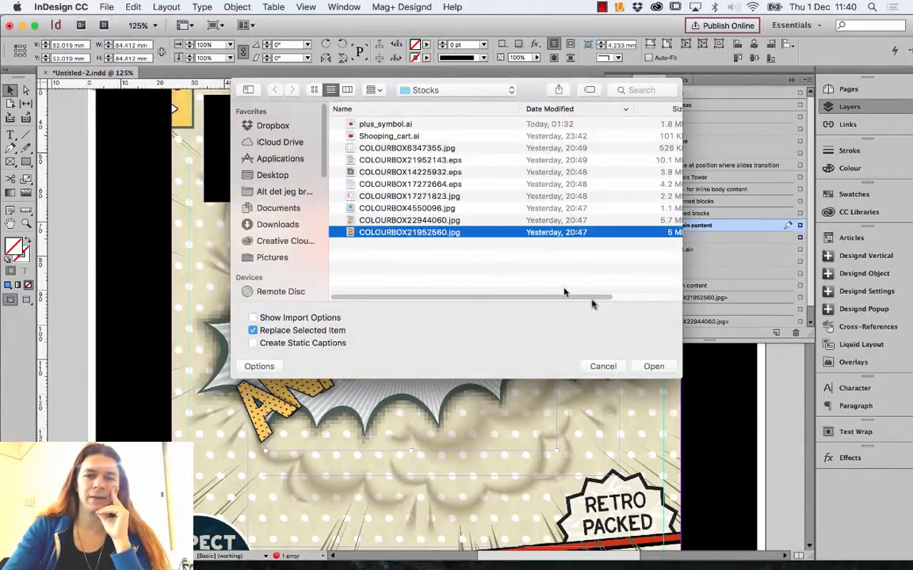
{"action": "key", "text": "Return"}
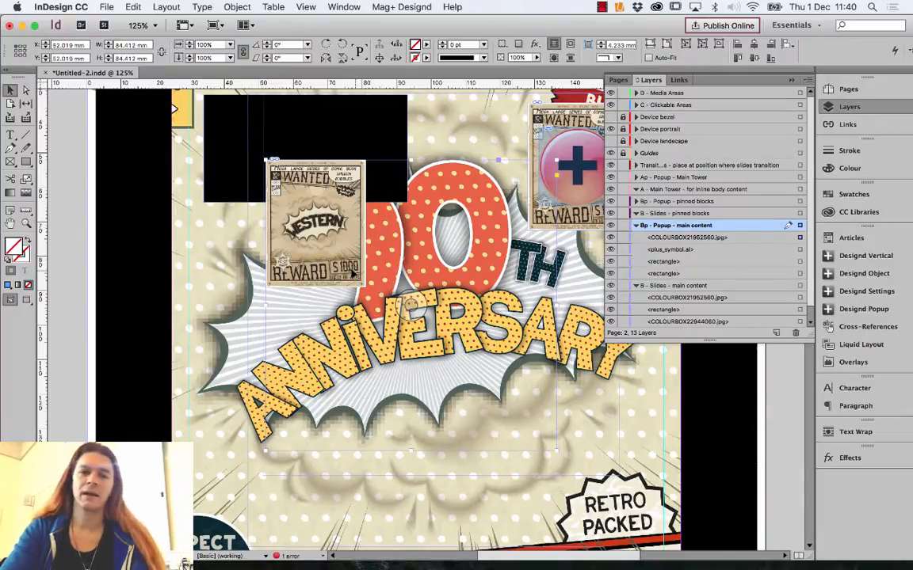
- Scale the placed popup poster to about 312%, fit its frame to the content and move it to about X 57.7 mm, Y 42.7 mm
{"action": "left_click_drag", "start_coordinate": [364, 284], "coordinate": [579, 464]}
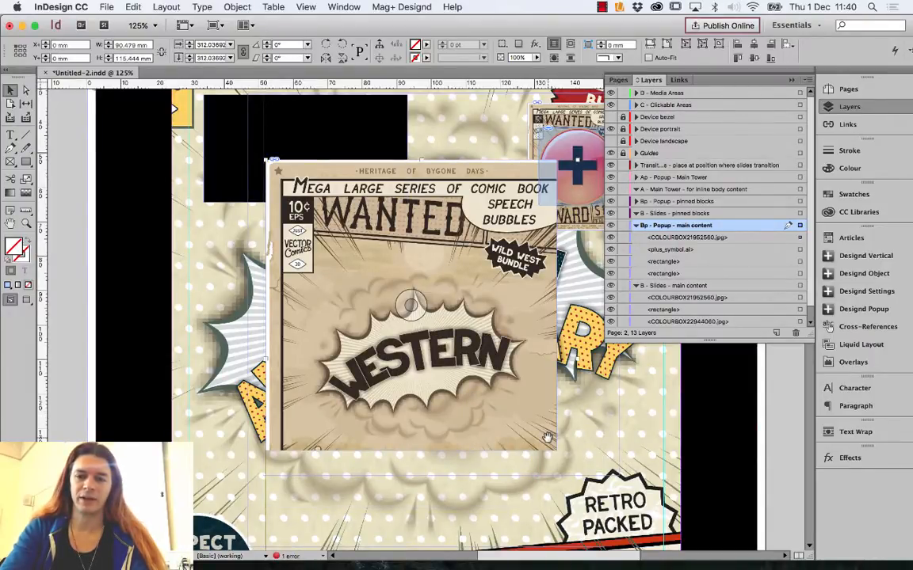
{"action": "scroll", "coordinate": [548, 437], "scroll_direction": "down", "scroll_amount": 5}
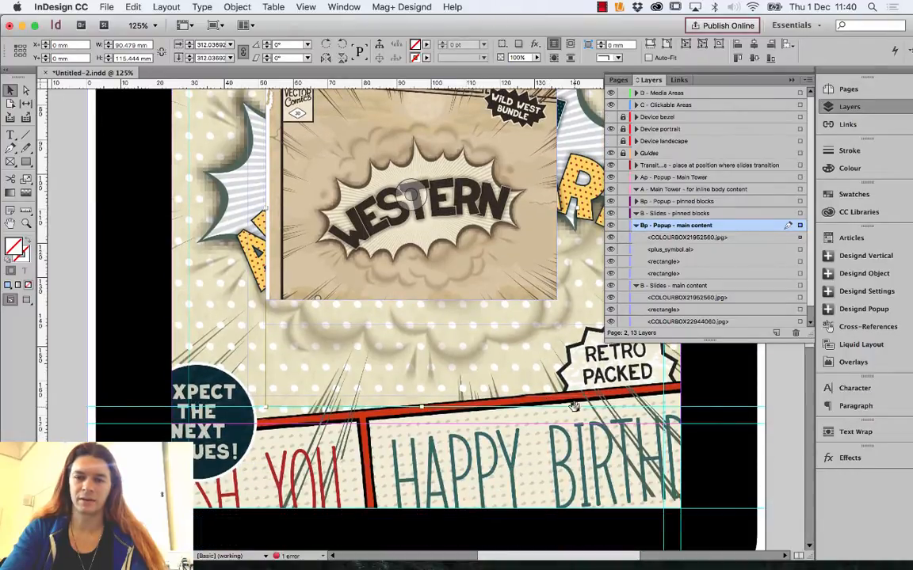
{"action": "left_click", "coordinate": [68, 293]}
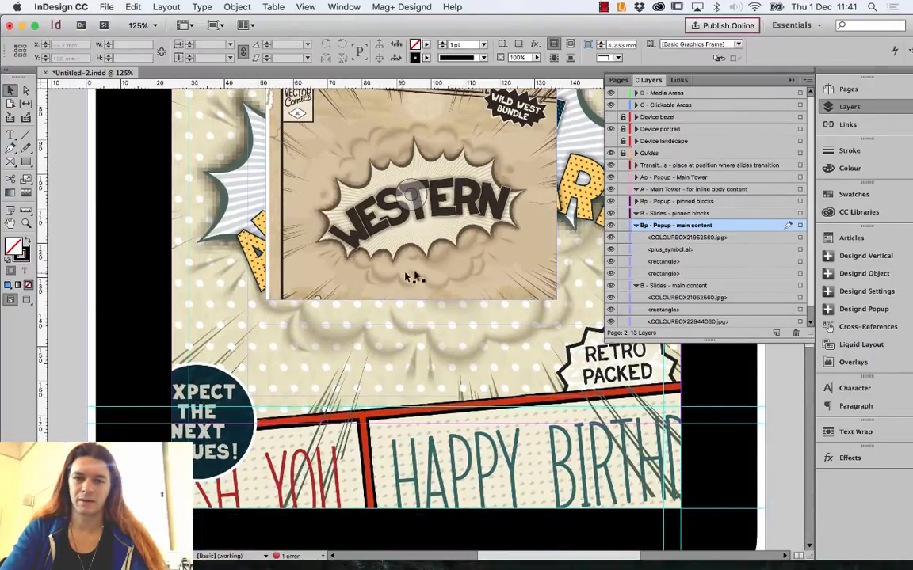
{"action": "left_click", "coordinate": [541, 299]}
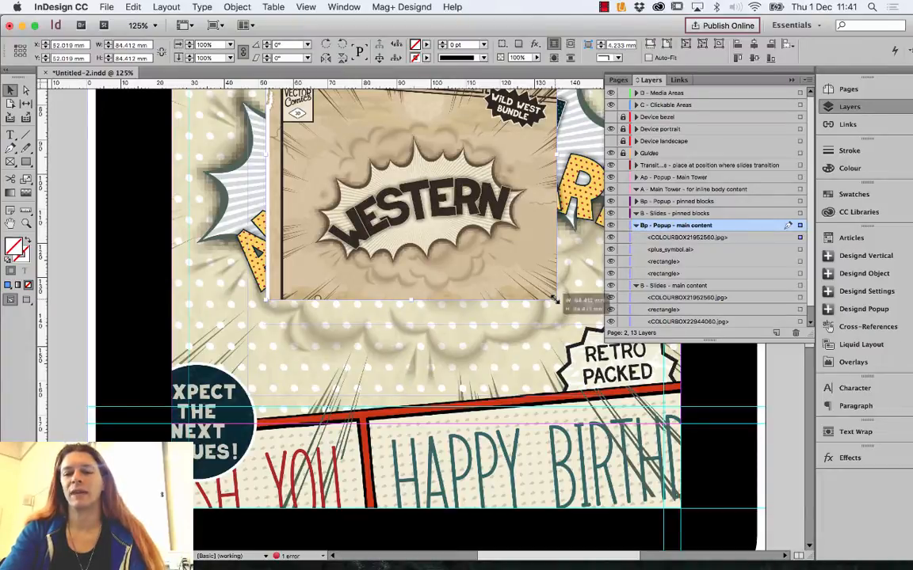
{"action": "key", "text": "super+alt+c"}
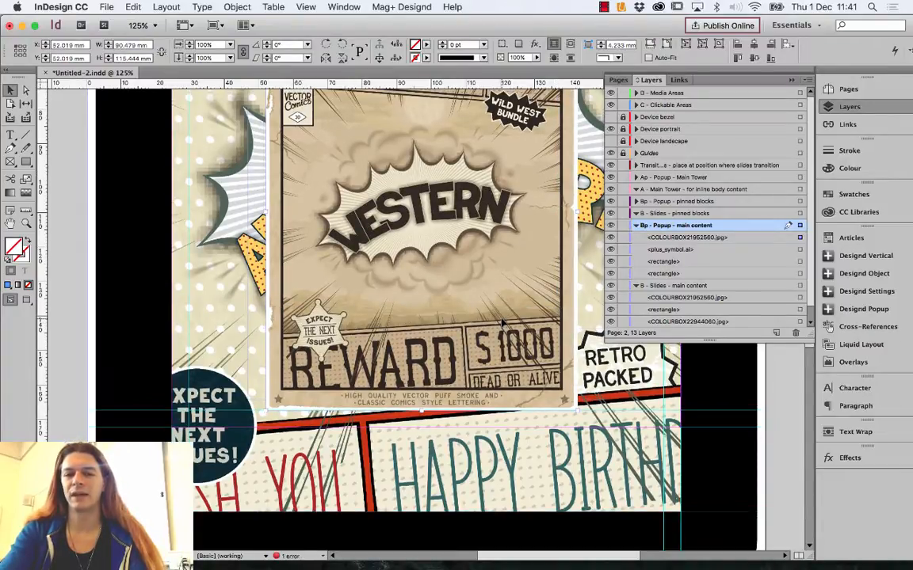
{"action": "scroll", "coordinate": [502, 324], "scroll_direction": "up", "scroll_amount": 5}
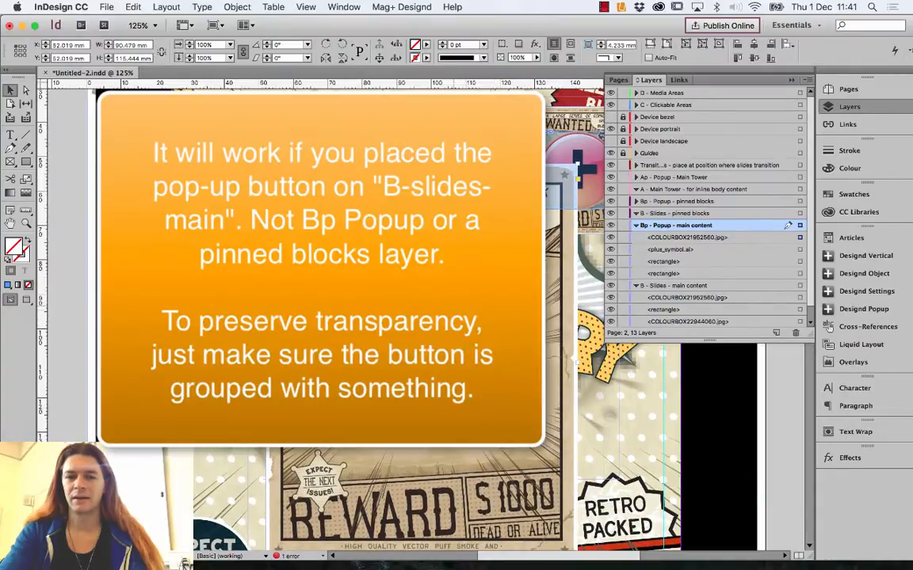
{"action": "left_click_drag", "start_coordinate": [497, 324], "coordinate": [517, 291]}
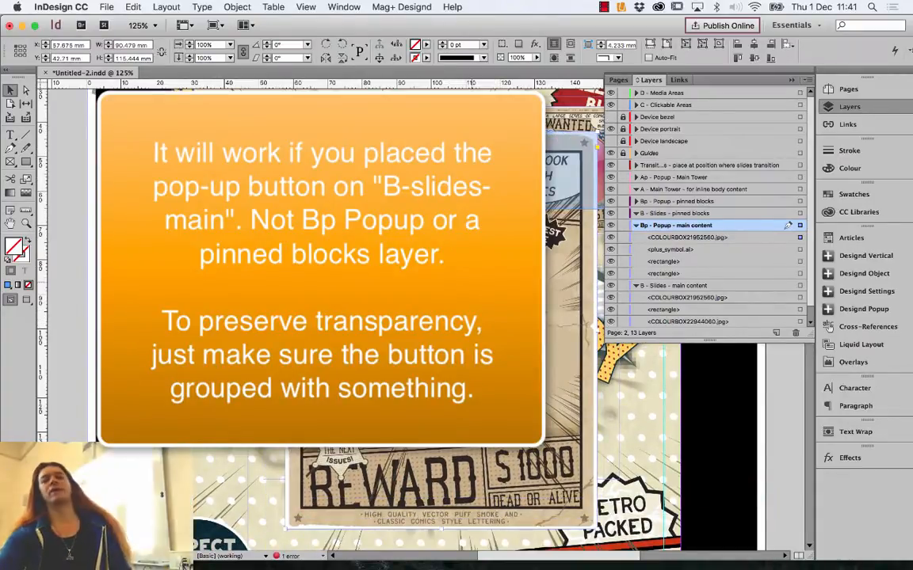
- Run a fast review of the Apple iPad layout, move plus_symbol.ai to the B - Slides - main content layer and review again
{"action": "left_click", "coordinate": [854, 259]}
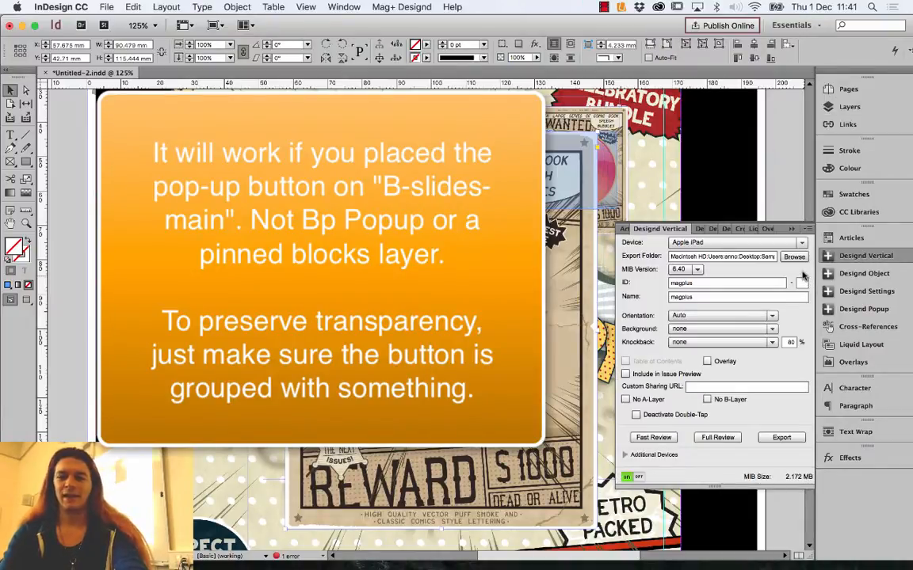
{"action": "left_click", "coordinate": [652, 437]}
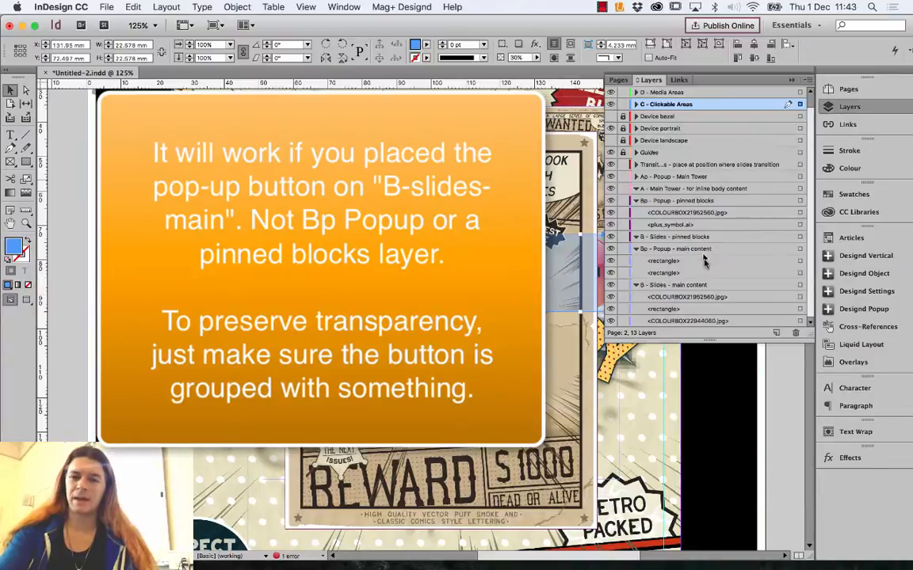
{"action": "left_click", "coordinate": [698, 274]}
{"action": "left_click_drag", "start_coordinate": [697, 225], "coordinate": [675, 306]}
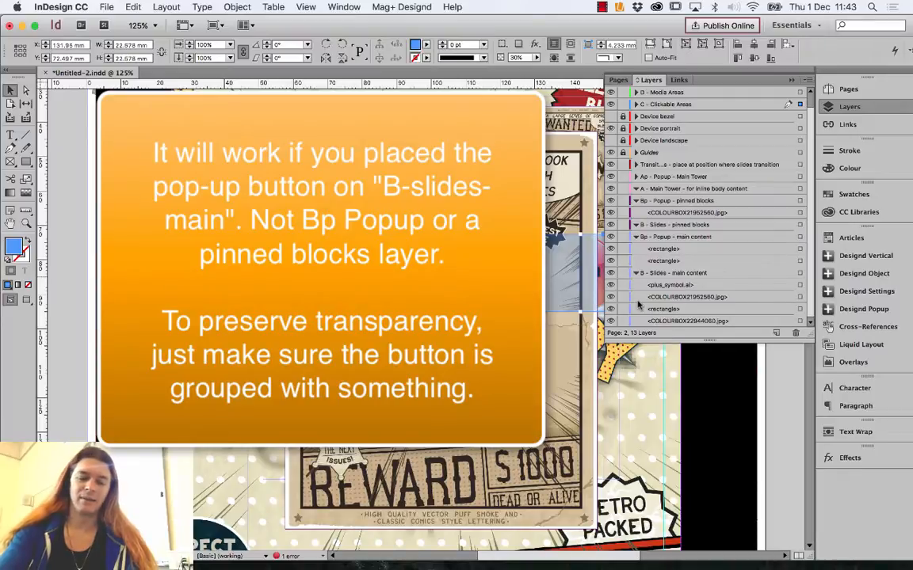
{"action": "left_click", "coordinate": [828, 255]}
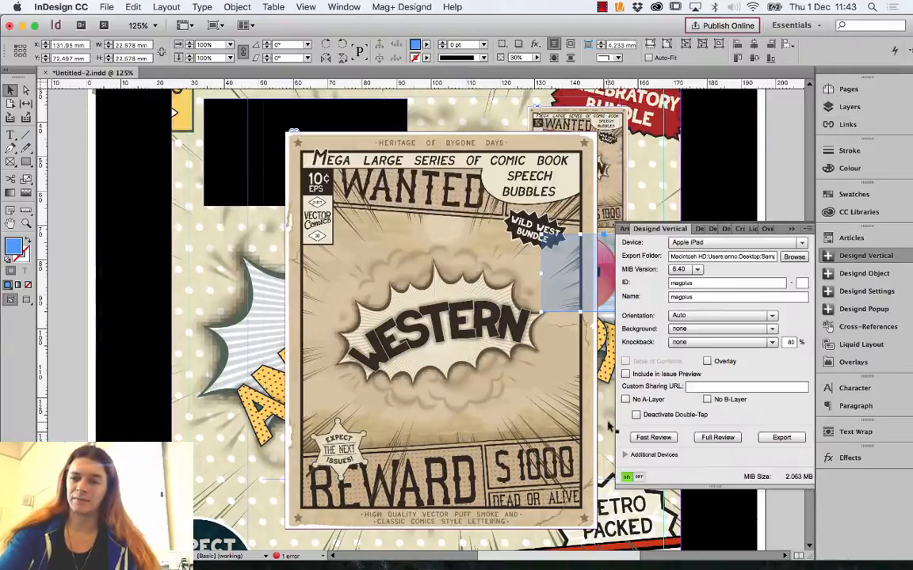
{"action": "left_click", "coordinate": [654, 438]}
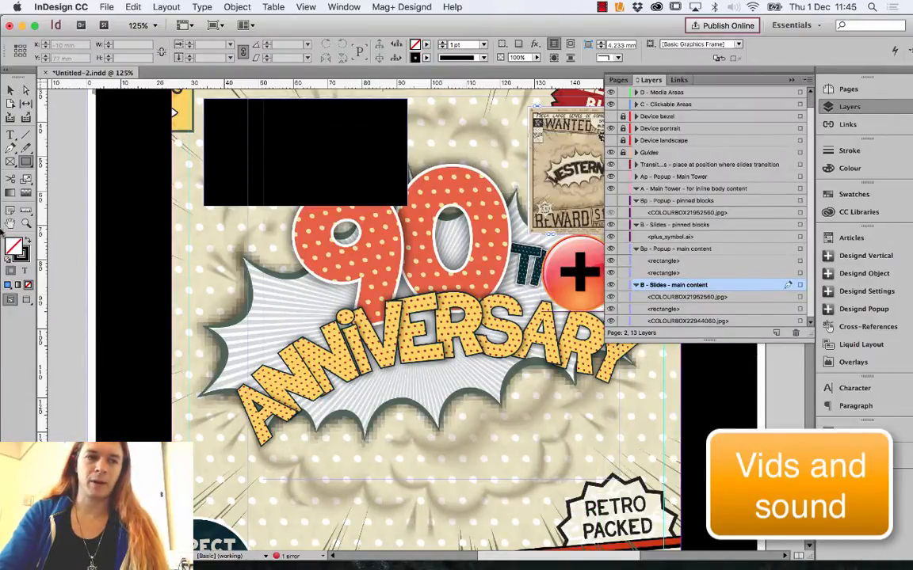
- Draw two black-filled rectangles, about 59 by 39.6 mm and 32 by 36.6 mm, below the 90 on B - Slides - main content
{"action": "left_click", "coordinate": [24, 243]}
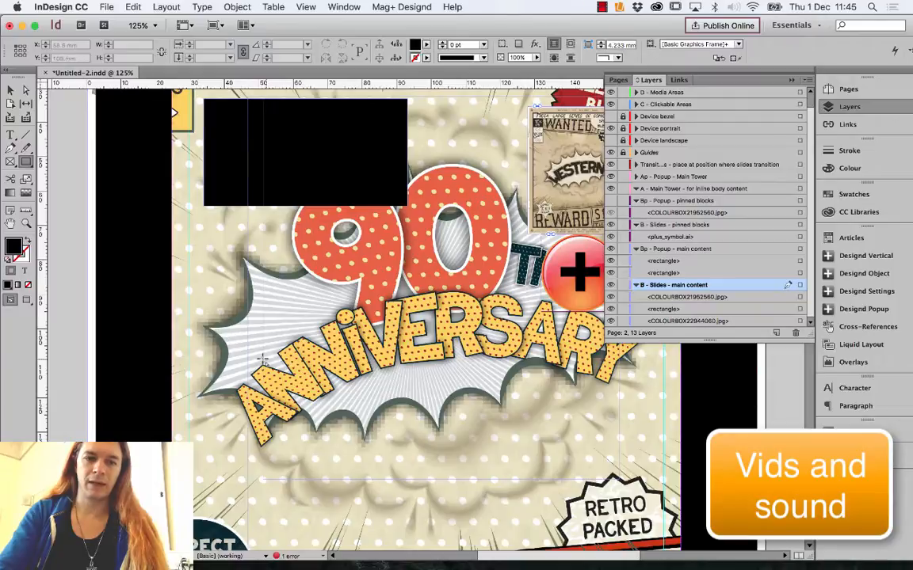
{"action": "left_click_drag", "start_coordinate": [251, 354], "coordinate": [454, 489]}
{"action": "left_click_drag", "start_coordinate": [508, 361], "coordinate": [618, 484]}
{"action": "key", "text": "v"}
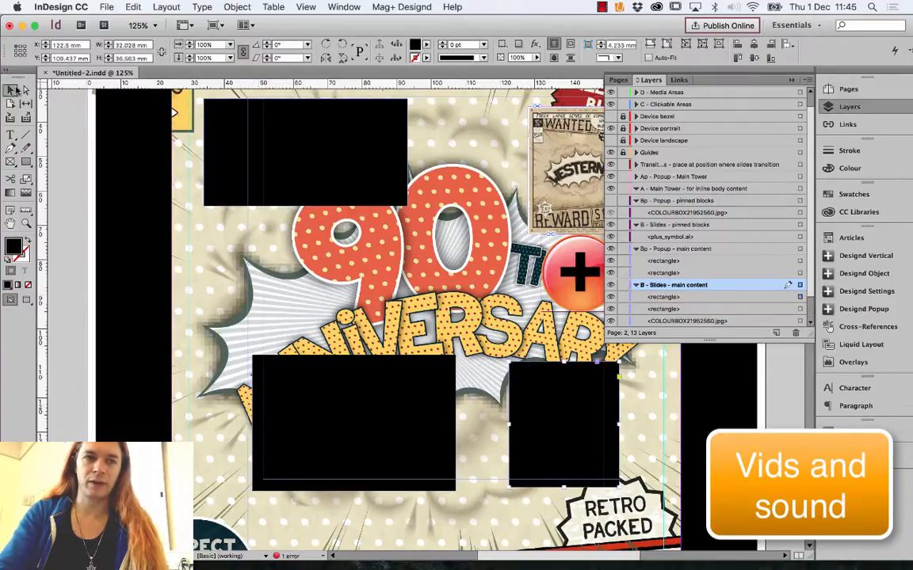
- Add an inline movie to the wider new rectangle and link the 496.4 MB Metal Kitchen #3 mp4 as its source file
{"action": "left_click", "coordinate": [322, 381]}
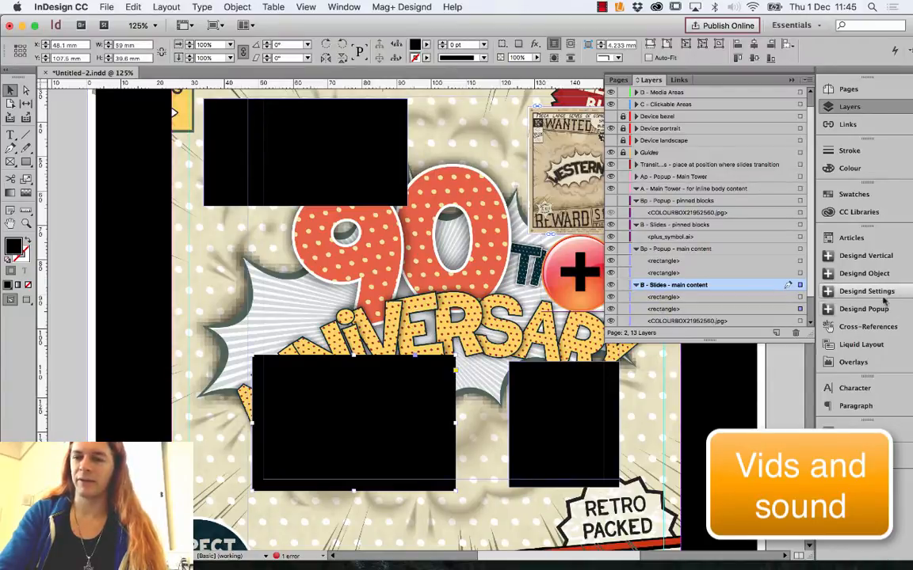
{"action": "left_click", "coordinate": [880, 274]}
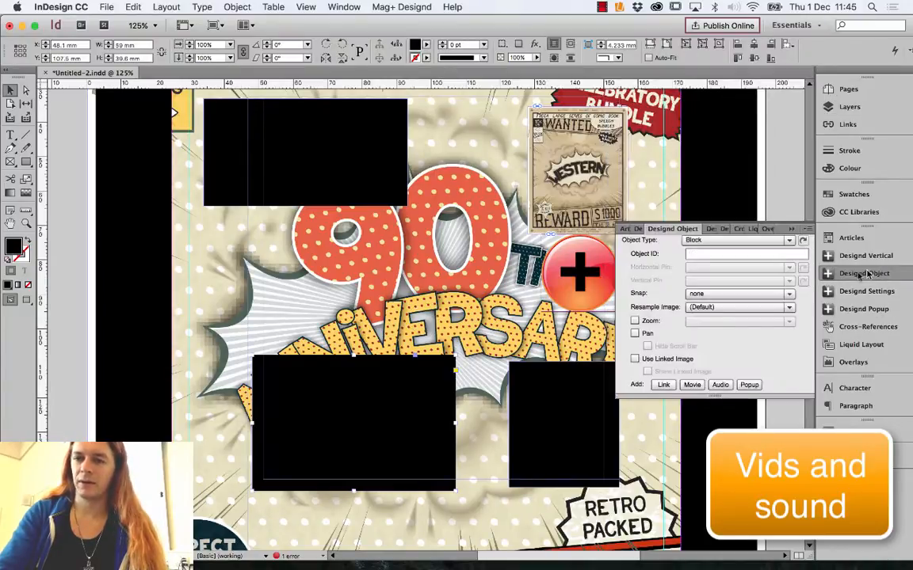
{"action": "left_click", "coordinate": [692, 385]}
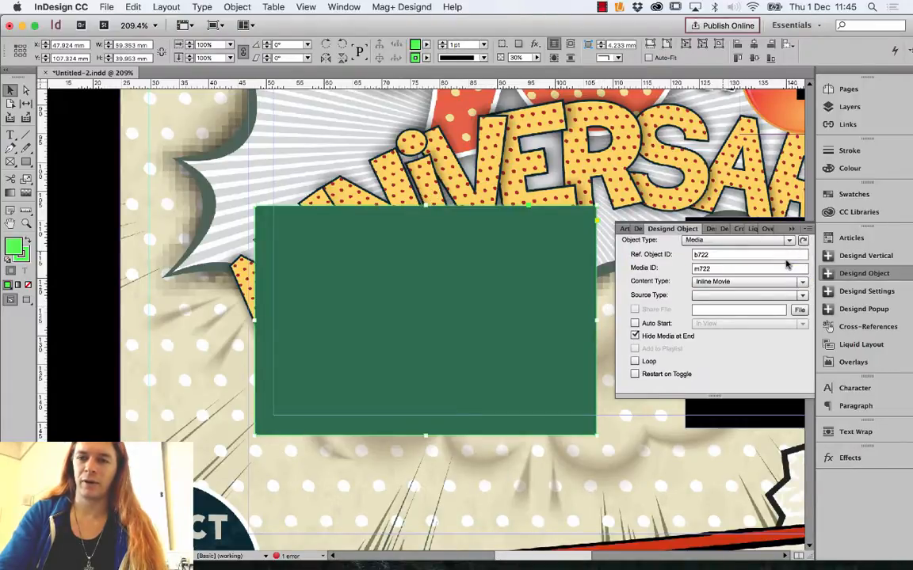
{"action": "left_click", "coordinate": [796, 309]}
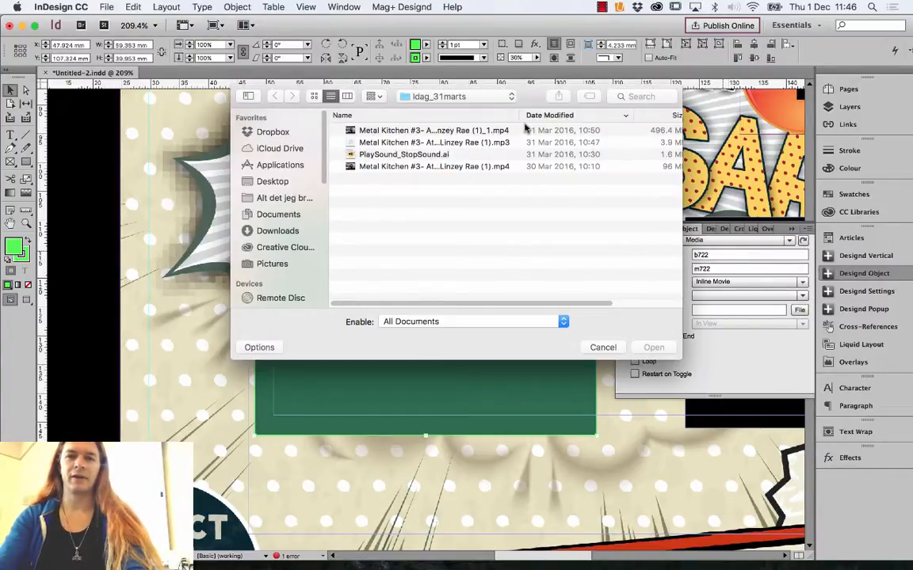
{"action": "left_click", "coordinate": [504, 132]}
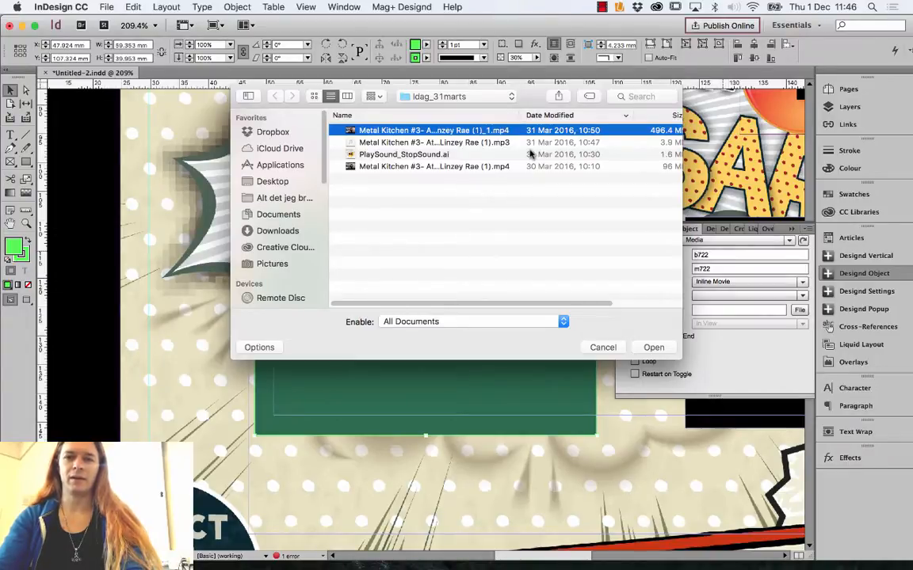
{"action": "left_click", "coordinate": [654, 348]}
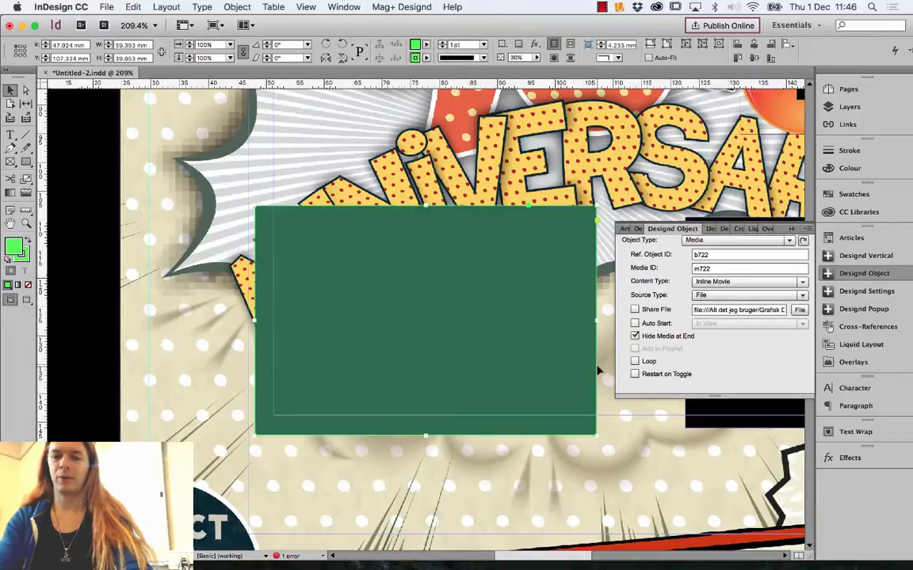
- Move the narrower black rectangle to about X 118.1 mm, Y 107.1 mm
{"action": "scroll", "coordinate": [598, 370], "scroll_direction": "right", "scroll_amount": 8}
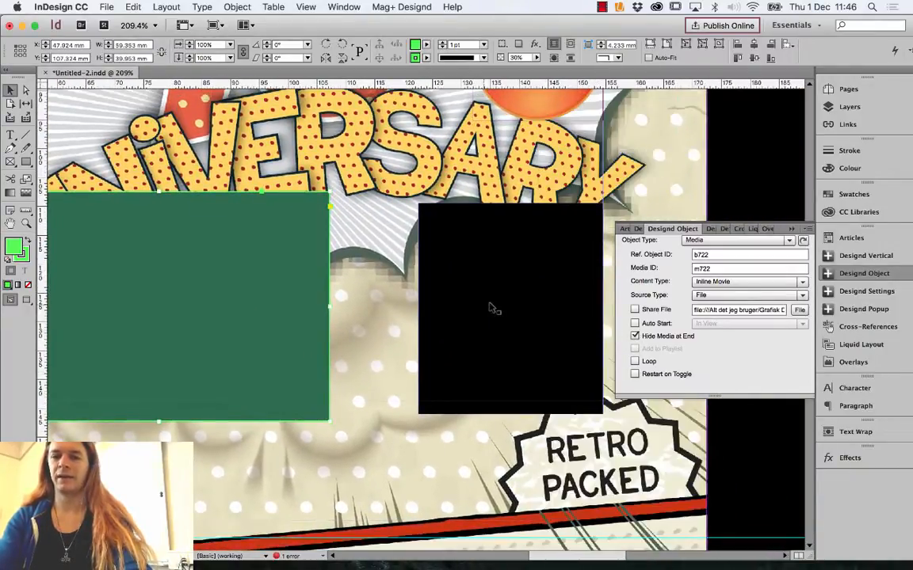
{"action": "left_click", "coordinate": [493, 308]}
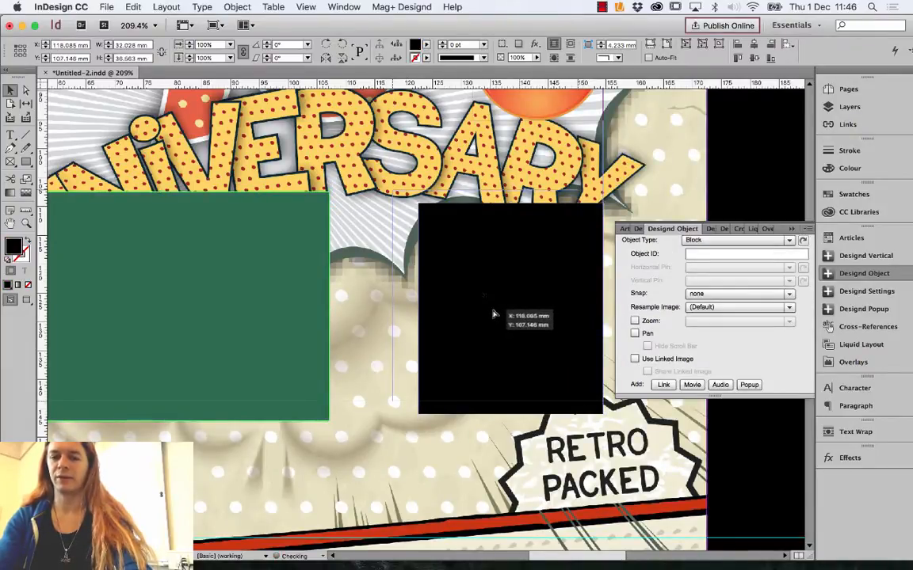
{"action": "left_click_drag", "start_coordinate": [493, 310], "coordinate": [493, 312]}
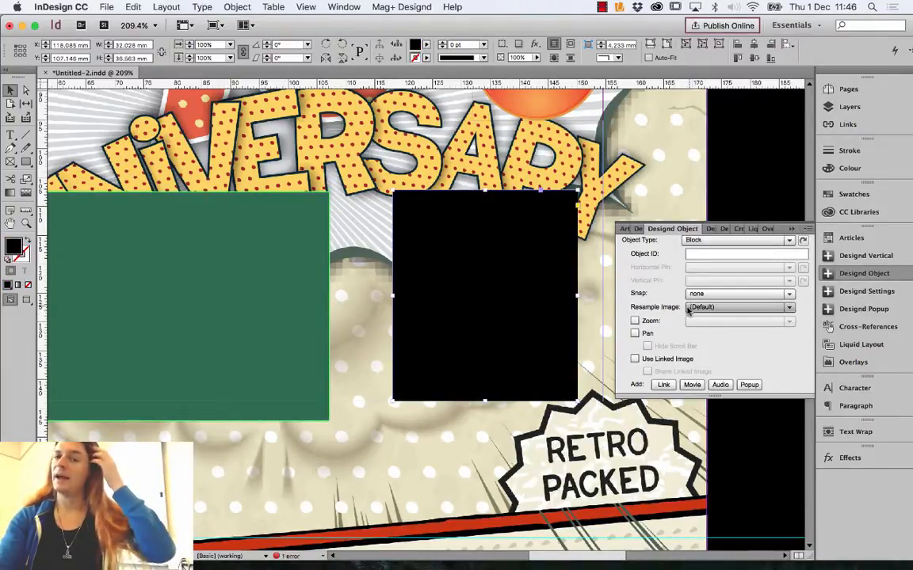
- Add an audio object to the narrower rectangle and link the Metal Kitchen #3 mp3 as its source file
{"action": "left_click", "coordinate": [719, 385]}
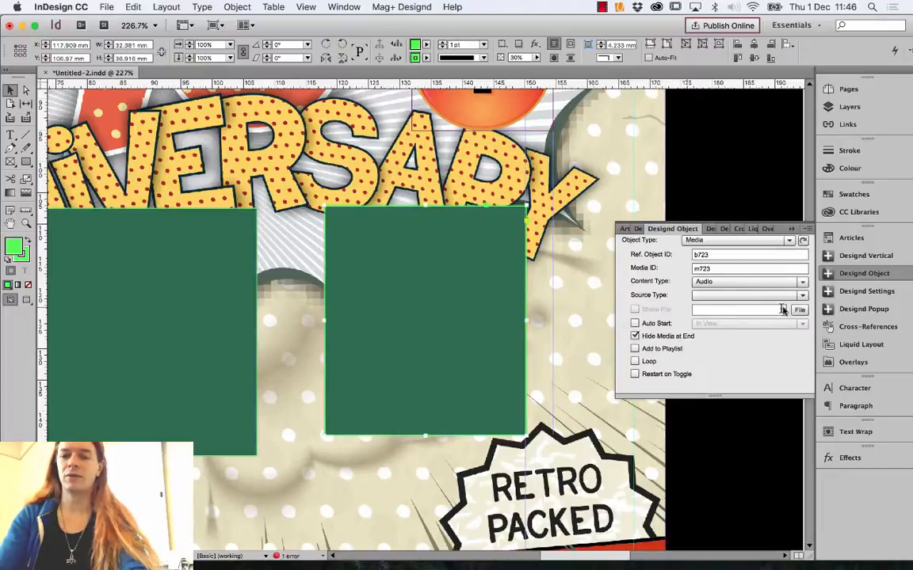
{"action": "left_click", "coordinate": [799, 310]}
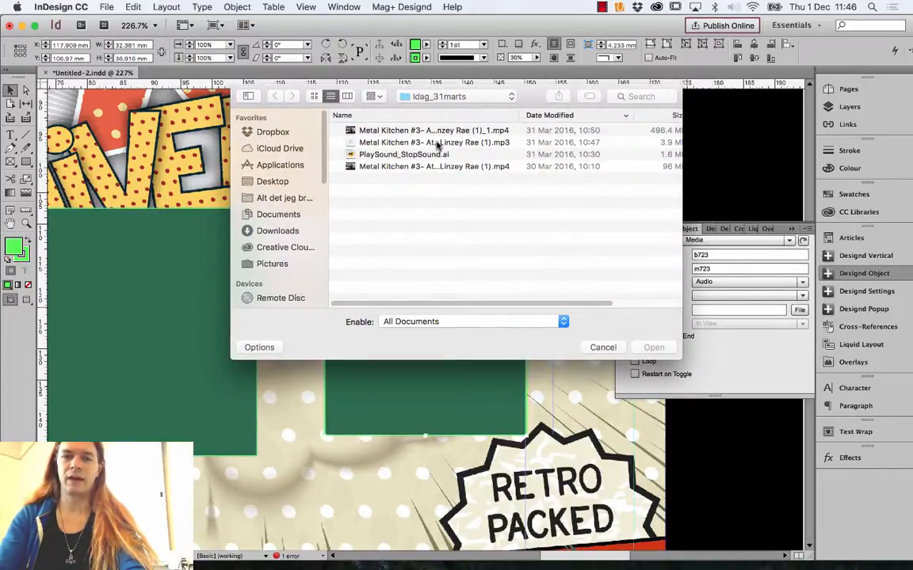
{"action": "left_click", "coordinate": [434, 166]}
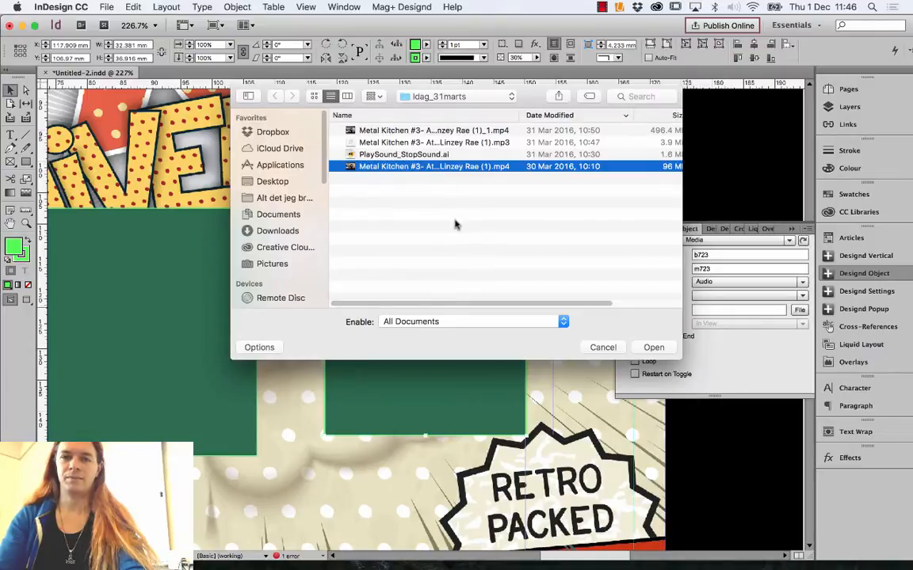
{"action": "left_click", "coordinate": [416, 142]}
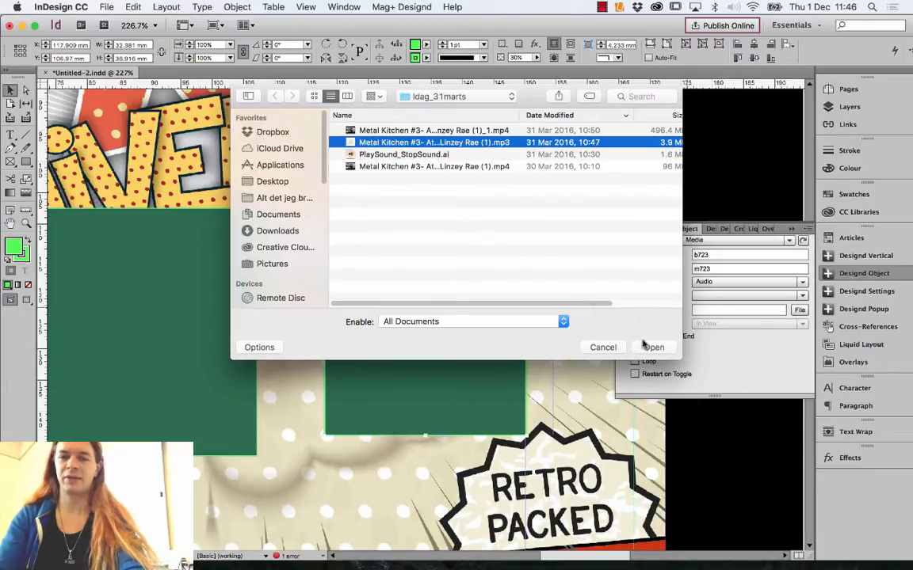
{"action": "left_click", "coordinate": [645, 346]}
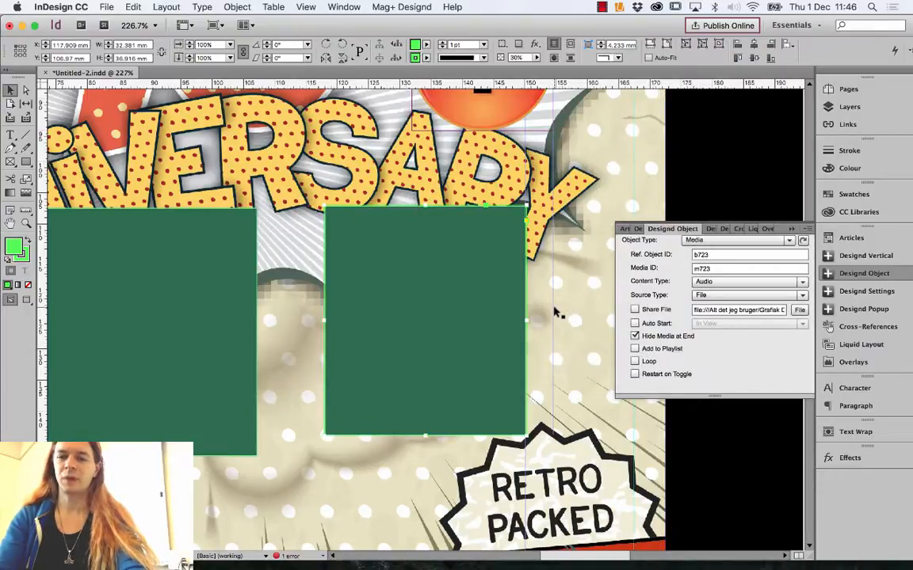
{"action": "left_click", "coordinate": [425, 204]}
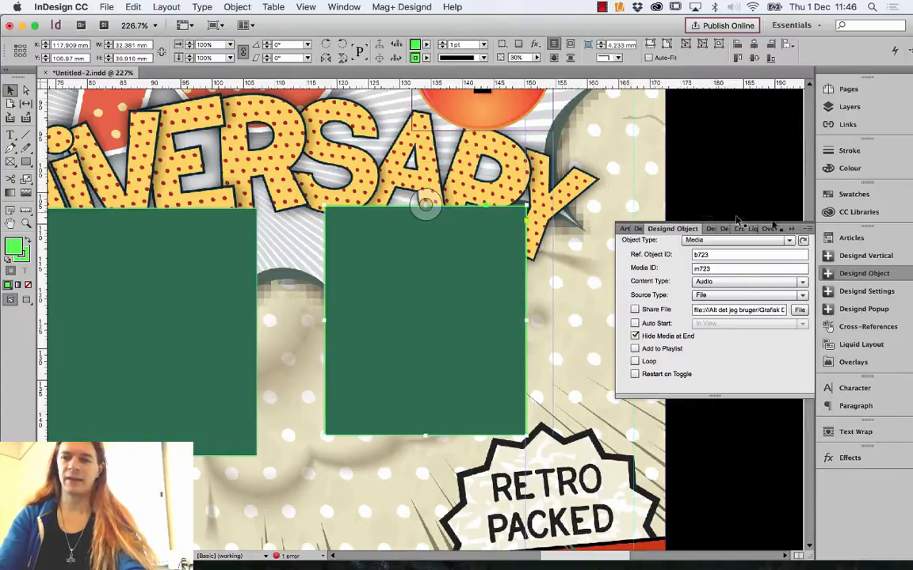
- Save the document and run a fast review of the layout for Apple iPad
{"action": "key", "text": "super+s"}
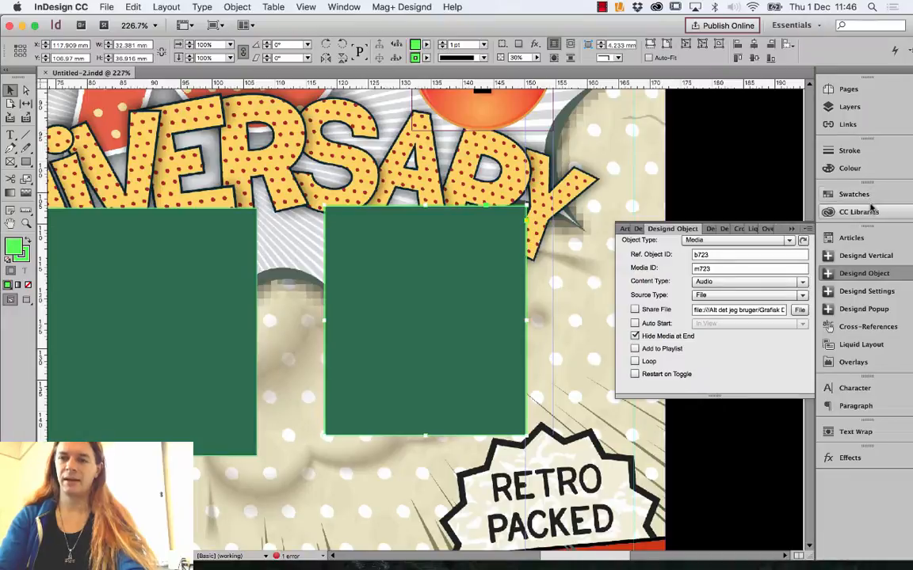
{"action": "left_click", "coordinate": [866, 255]}
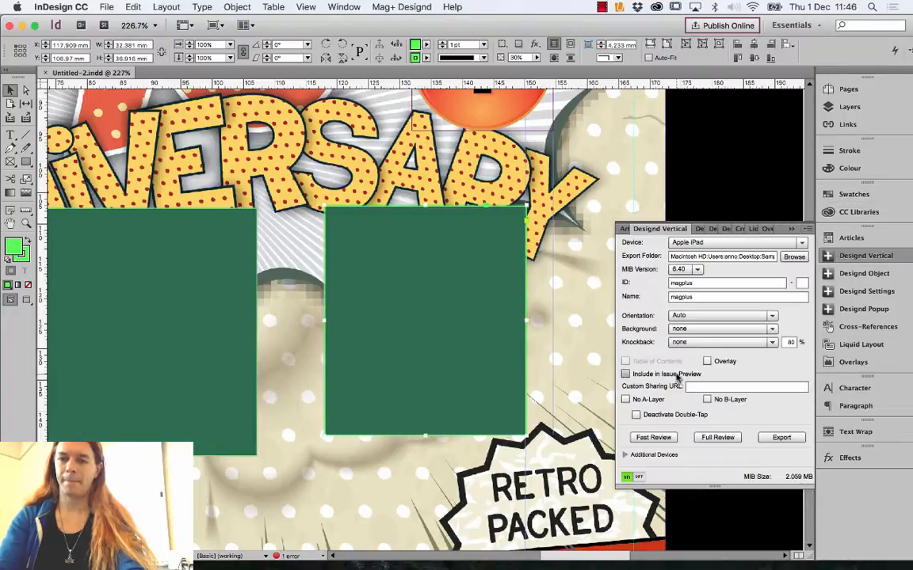
{"action": "left_click", "coordinate": [653, 437]}
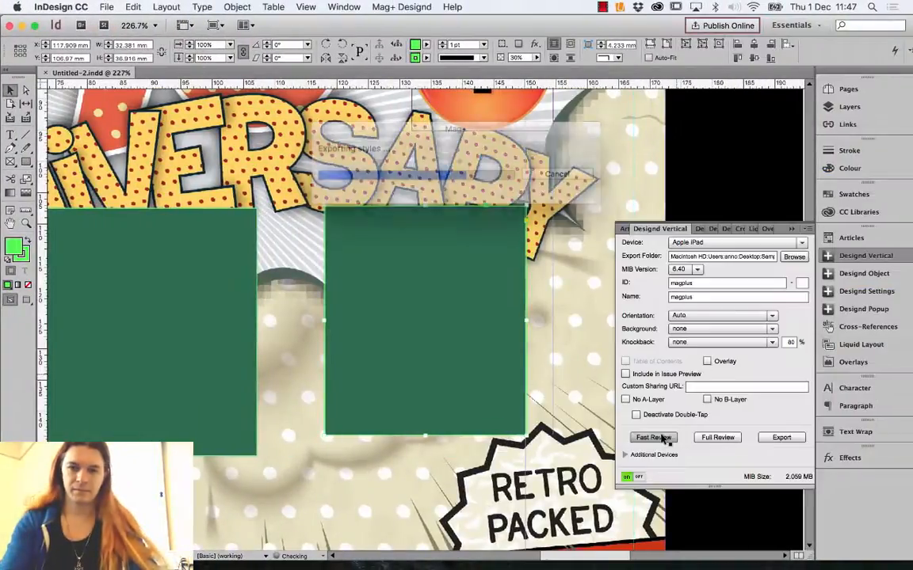
{"action": "left_click", "coordinate": [662, 438]}
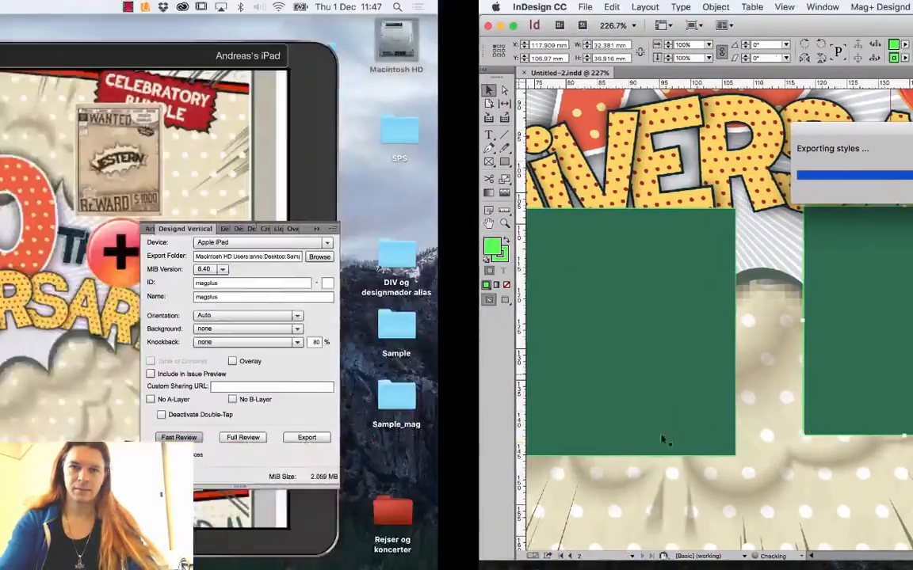